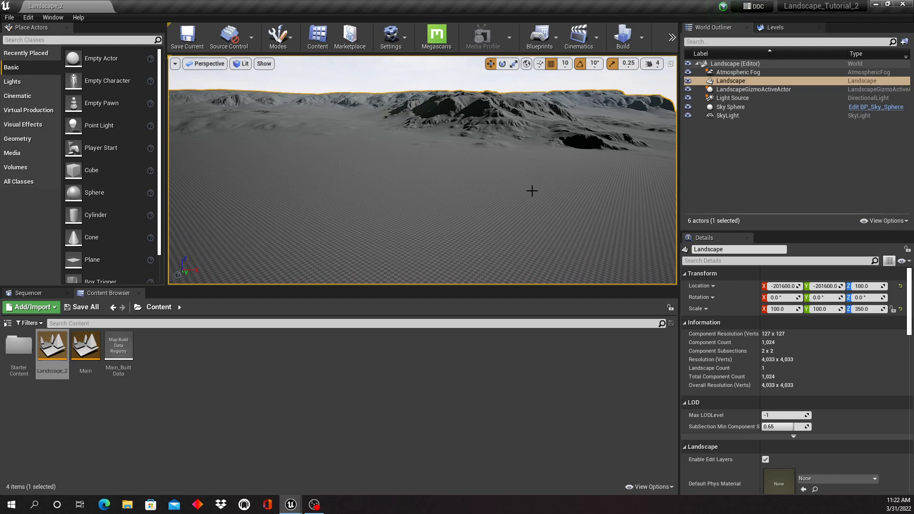
Create a folder named Material in the project's Content folder.
right_click_drag(455, 175, 454, 163)
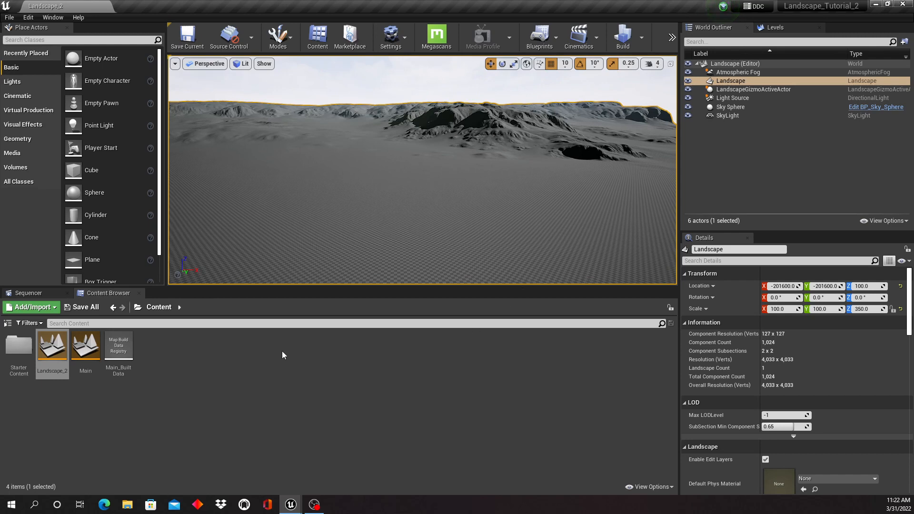
right_click(190, 352)
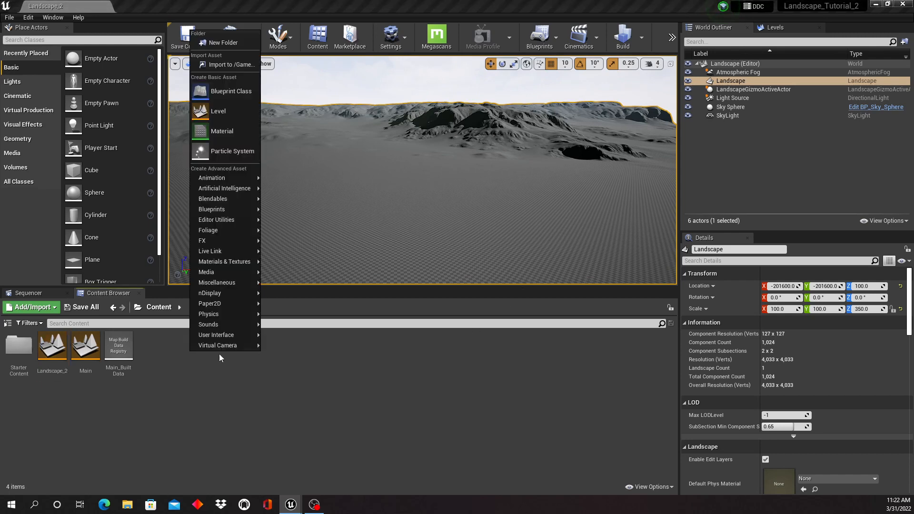
left_click(224, 42)
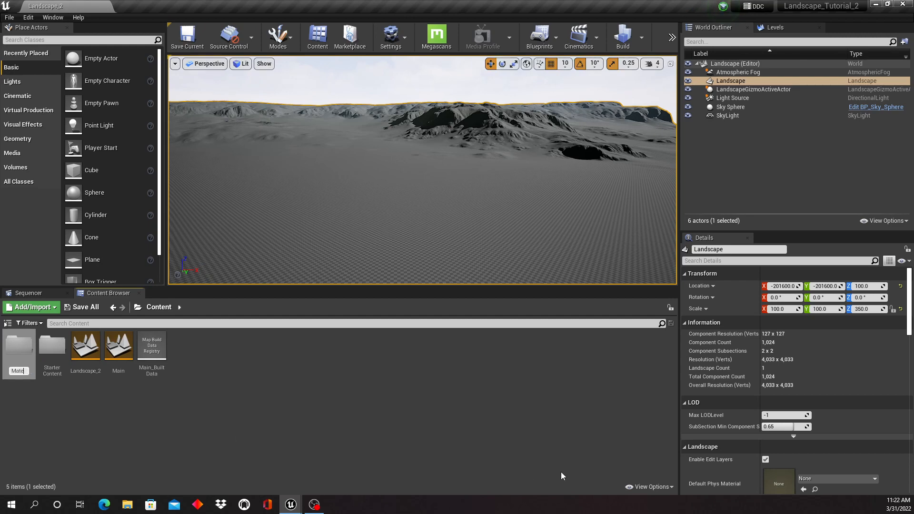
key("Return")
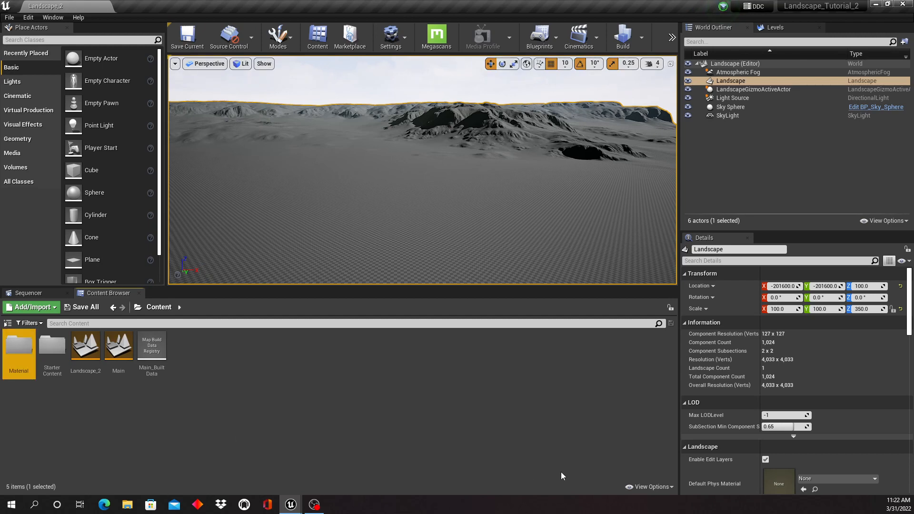
Create a new material named M_Landscape inside the Material folder.
double_click(23, 351)
right_click(159, 361)
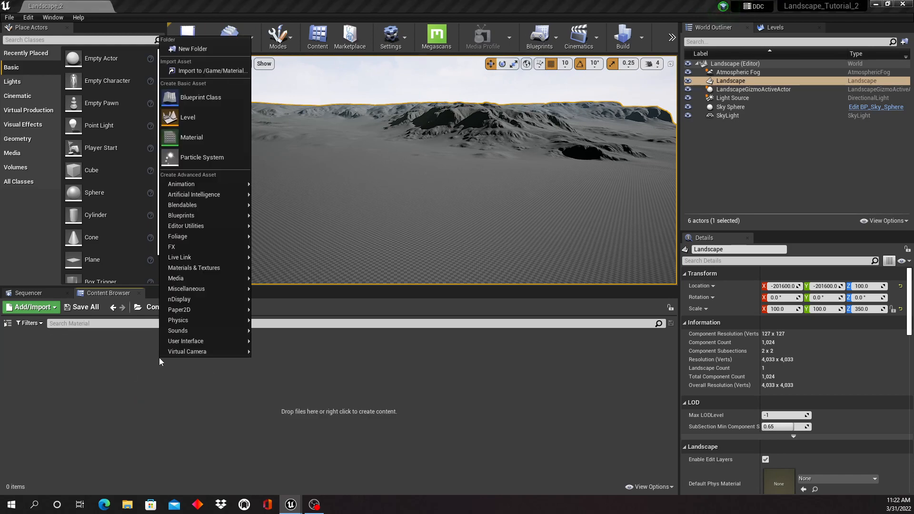
left_click(199, 139)
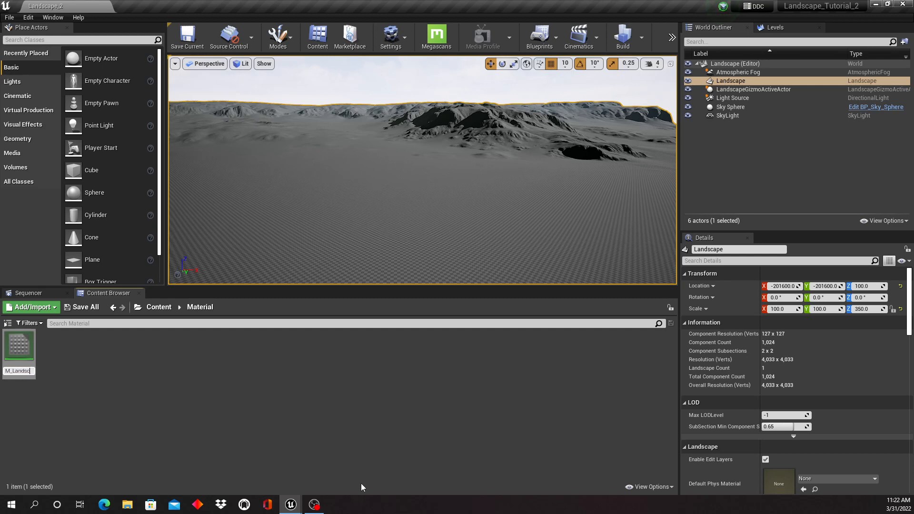
key("Return")
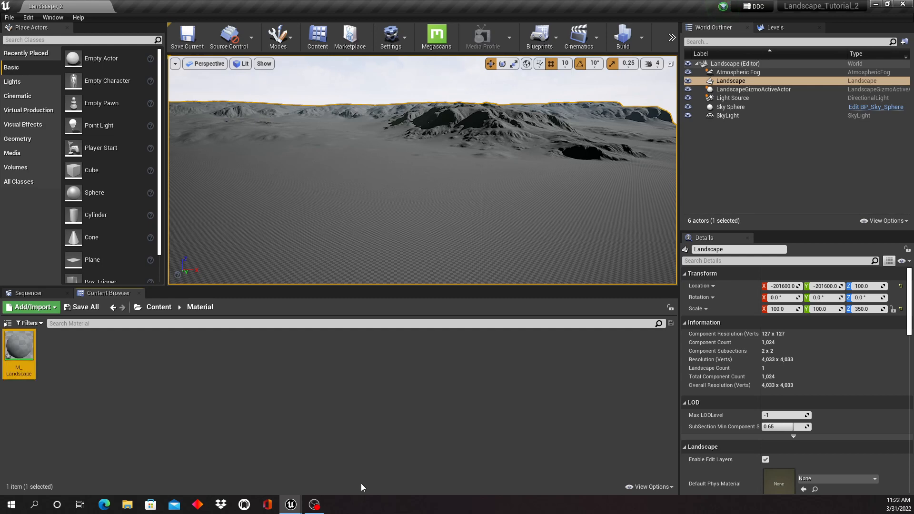
Create a material instance of M_Landscape named M_Landscape_Inst and save all unsaved assets.
right_click(22, 346)
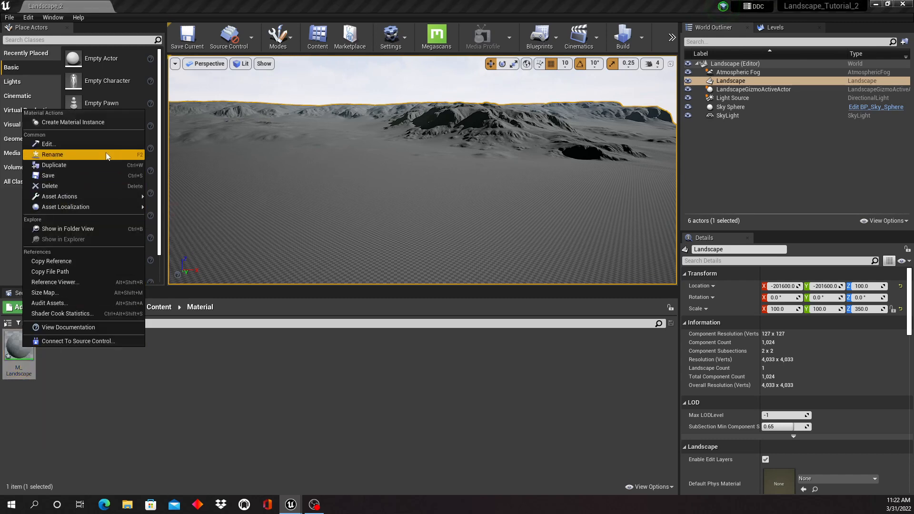
left_click(100, 125)
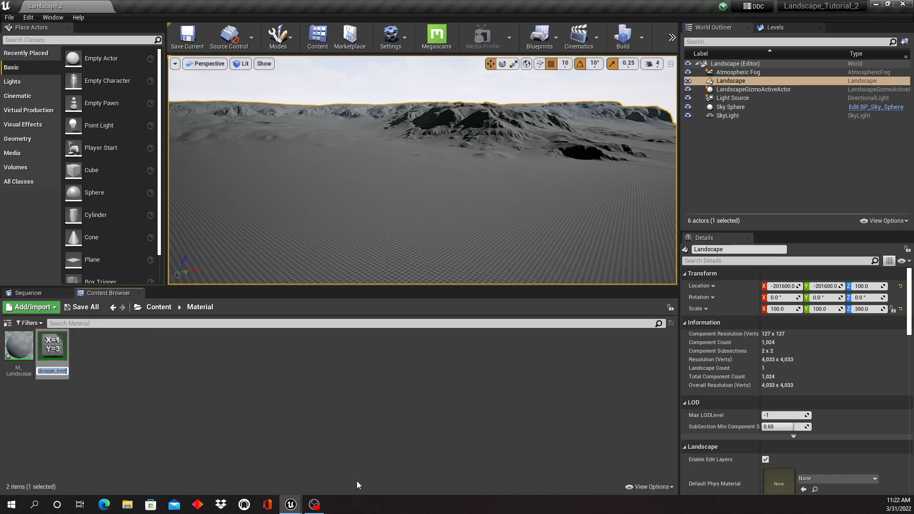
key("Return")
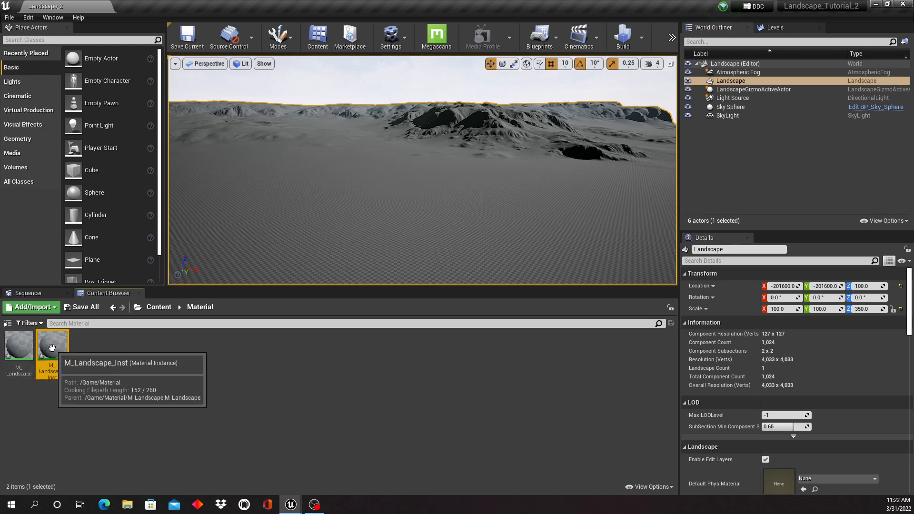
left_click(9, 17)
left_click(58, 102)
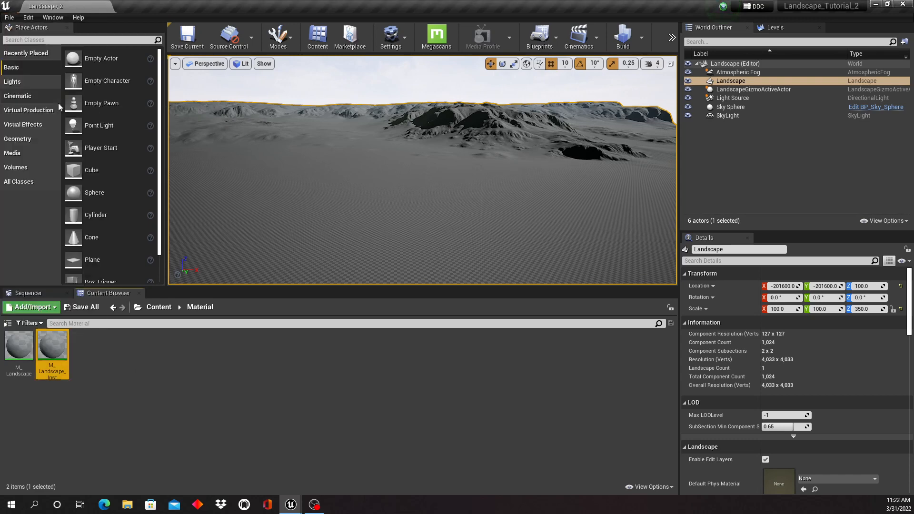
left_click(112, 372)
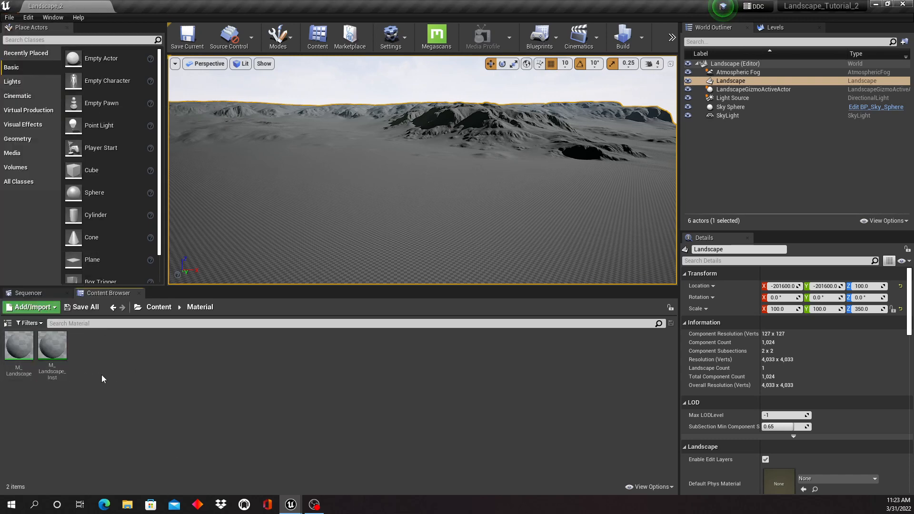
Open the M_Landscape material for editing with its main node in clear view.
left_click(24, 350)
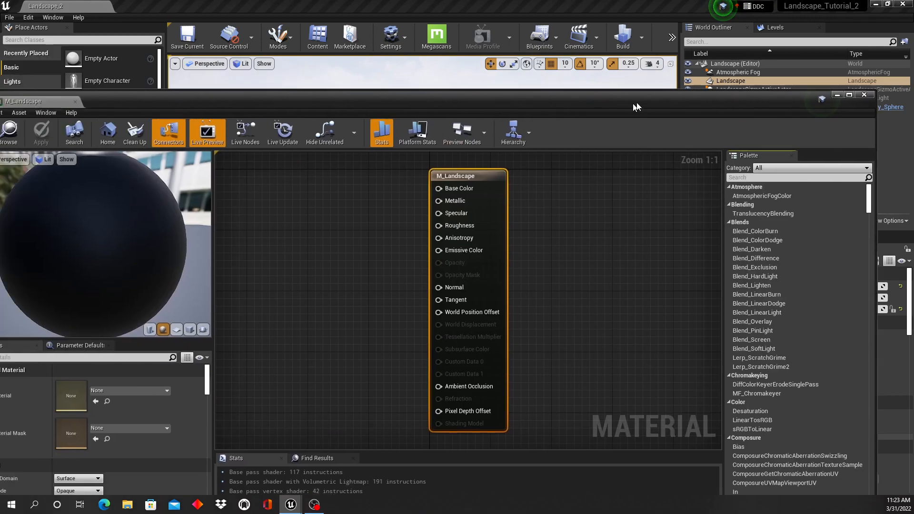
scroll(598, 260, "down", 5)
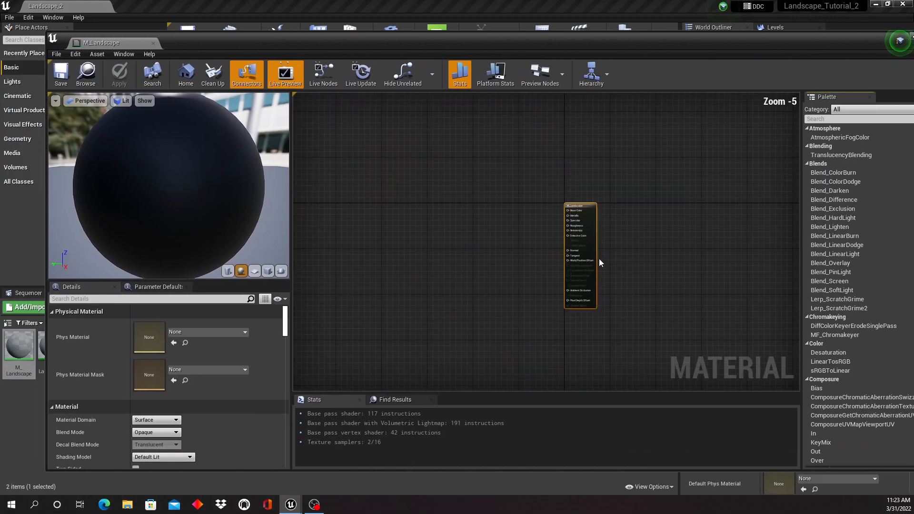
scroll(602, 242, "up", 3)
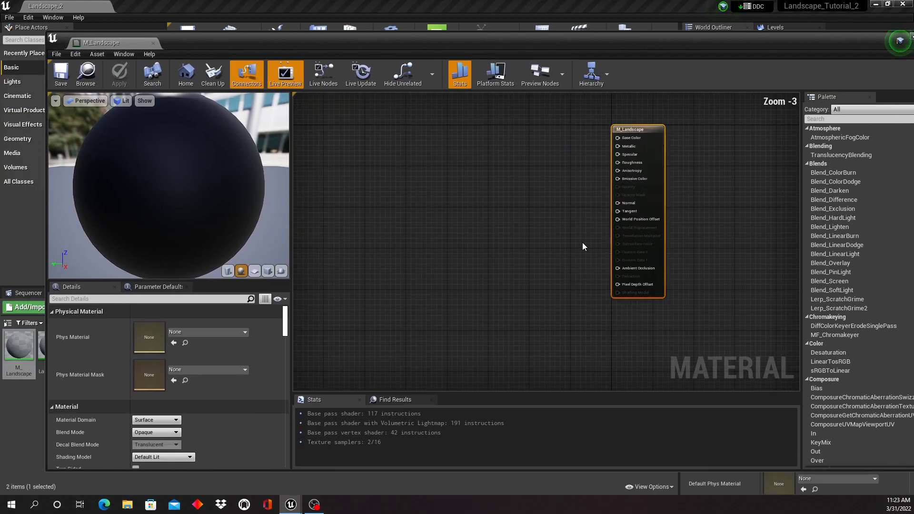
right_click_drag(566, 158, 504, 213)
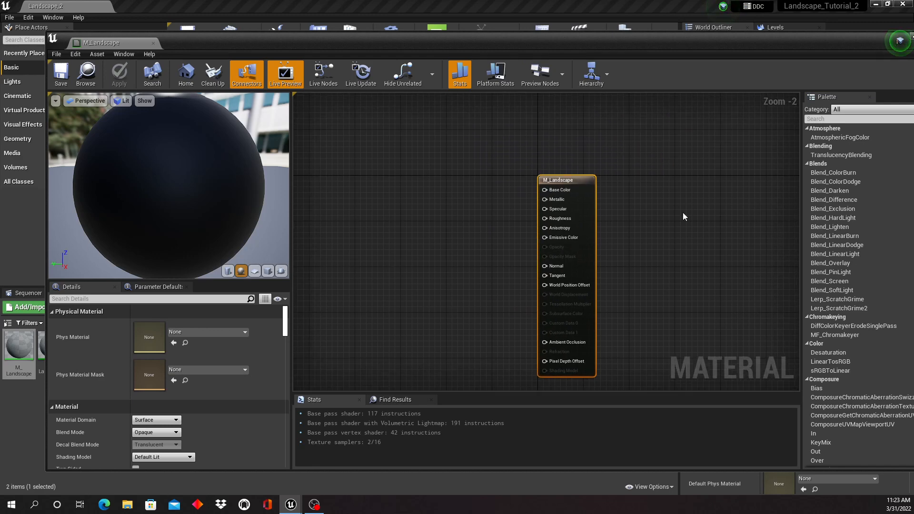
right_click_drag(618, 234, 619, 199)
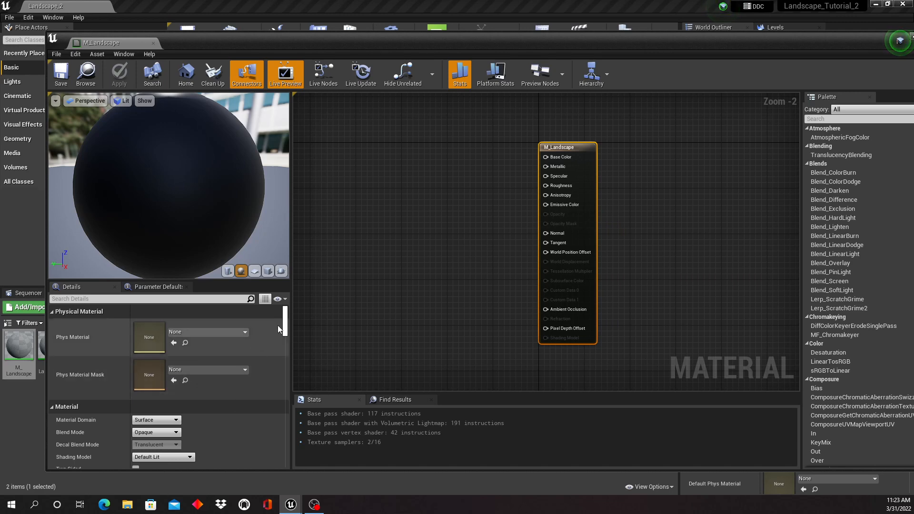
Set the M_Landscape material's D3D11 Tessellation Mode to Flat Tessellation, then apply and save the material.
scroll(284, 336, "down", 3)
scroll(222, 357, "down", 5)
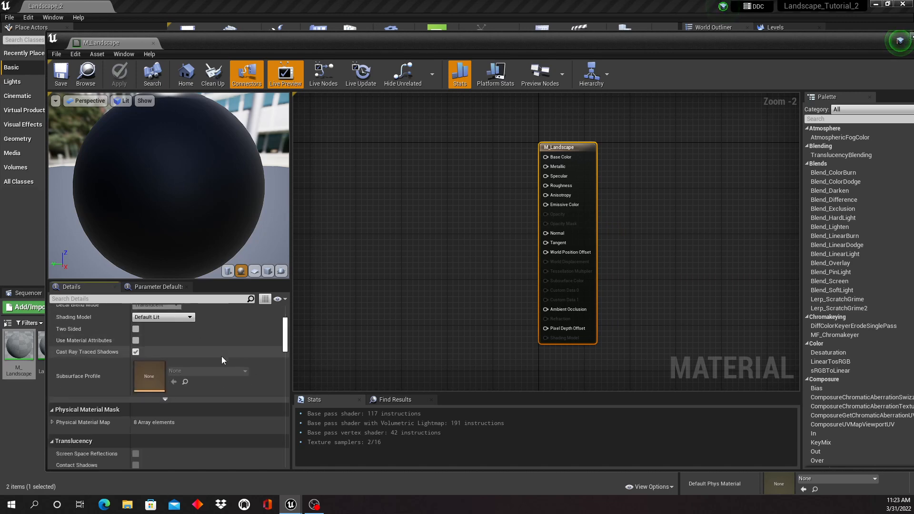
scroll(222, 357, "down", 5)
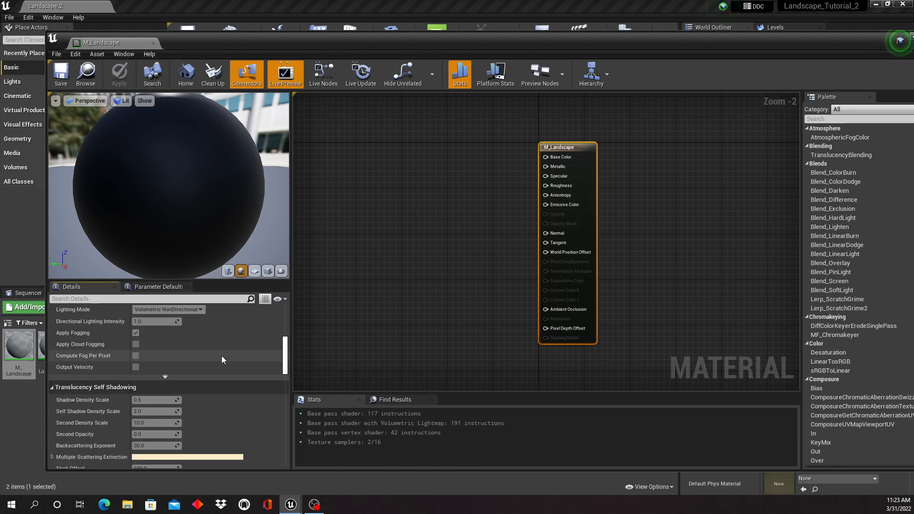
scroll(229, 365, "down", 5)
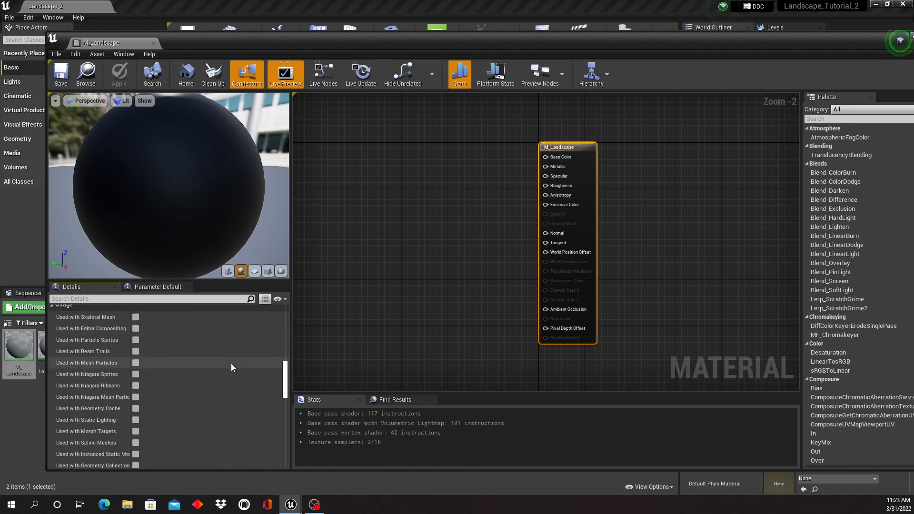
scroll(231, 367, "down", 5)
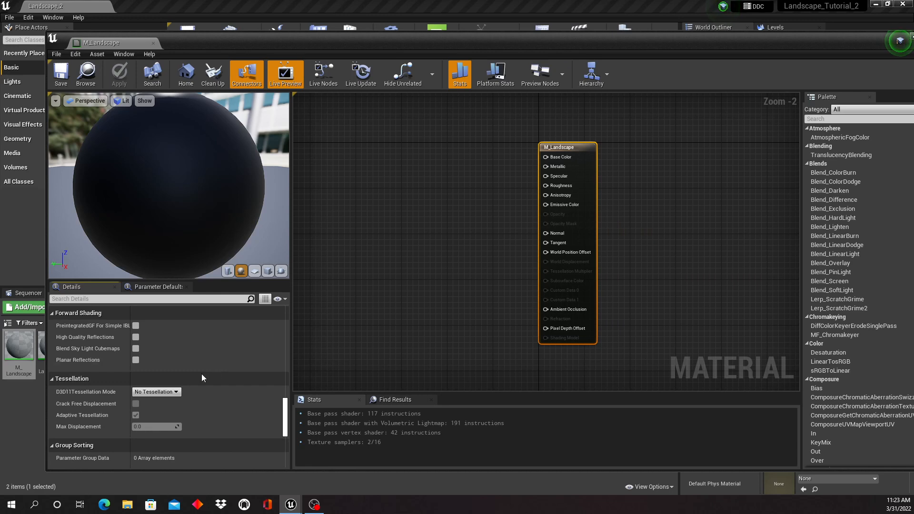
left_click(176, 392)
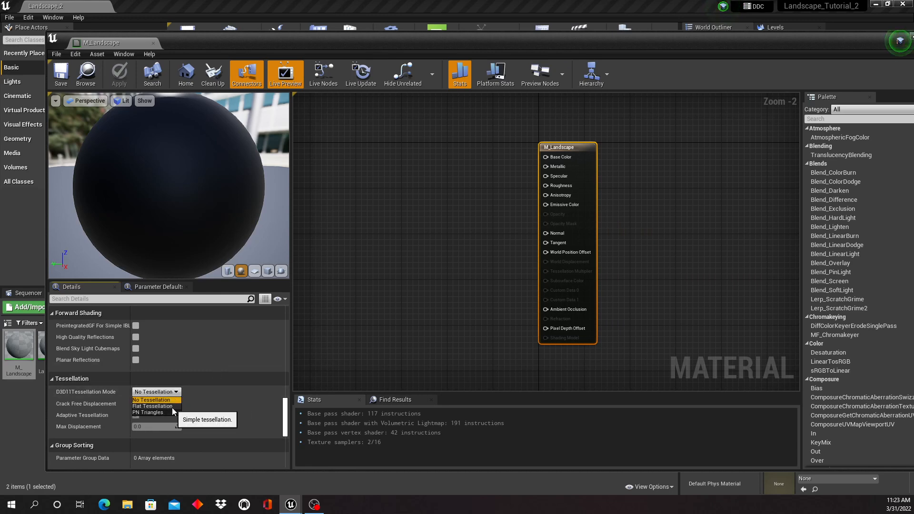
left_click(174, 408)
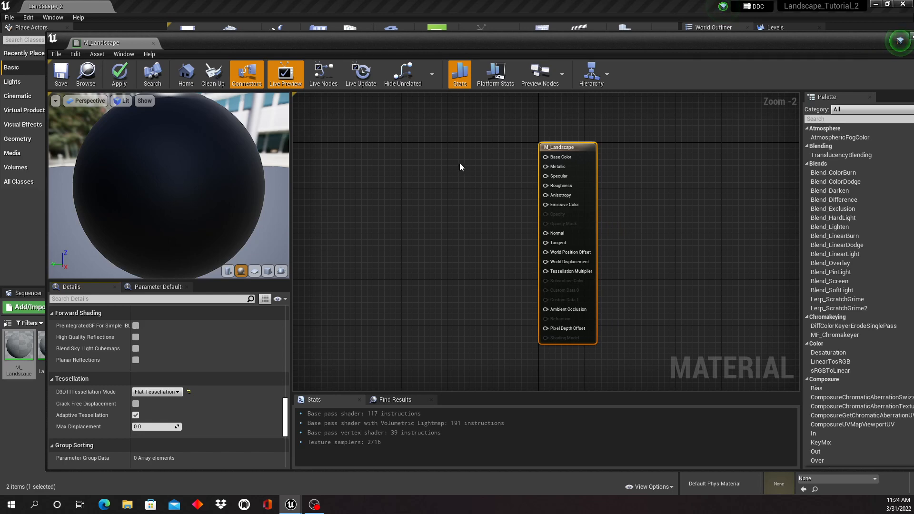
left_click(125, 79)
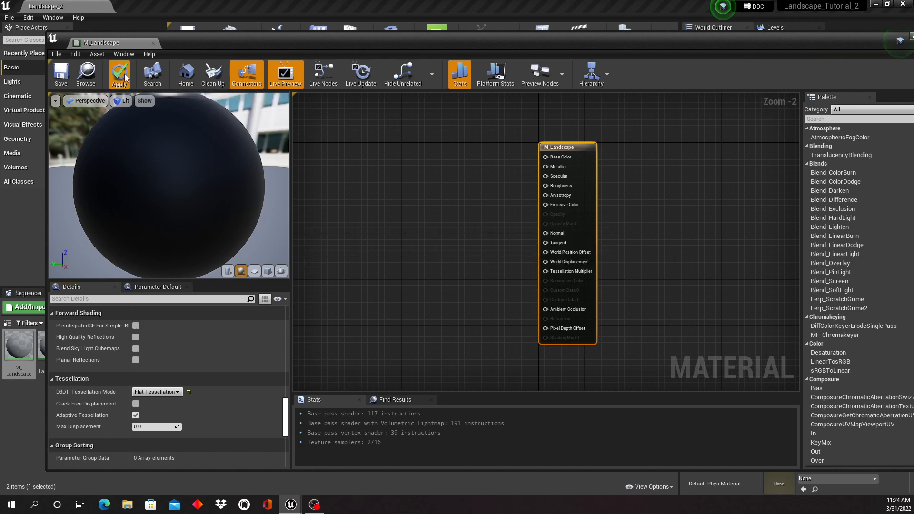
left_click(59, 78)
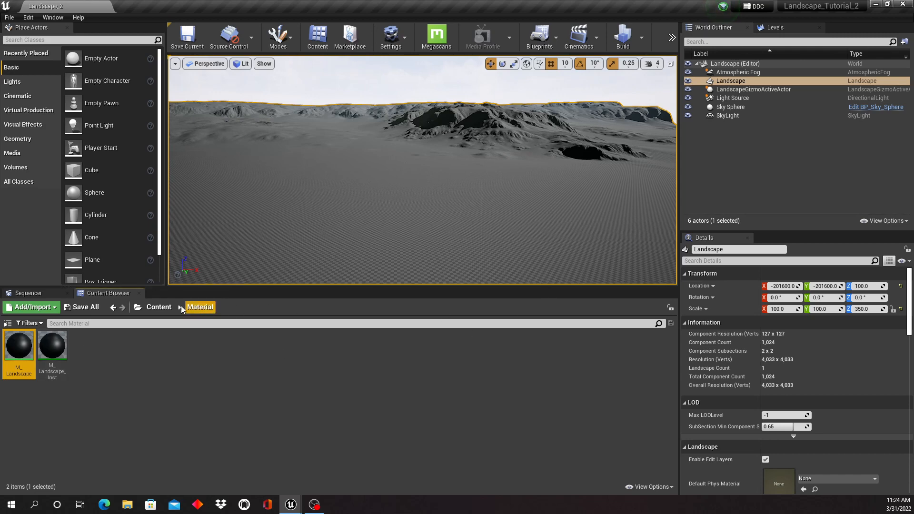
Return to the Content folder and search the plugins for "meg" to check whether the Megascans plugin is enabled.
left_click(162, 305)
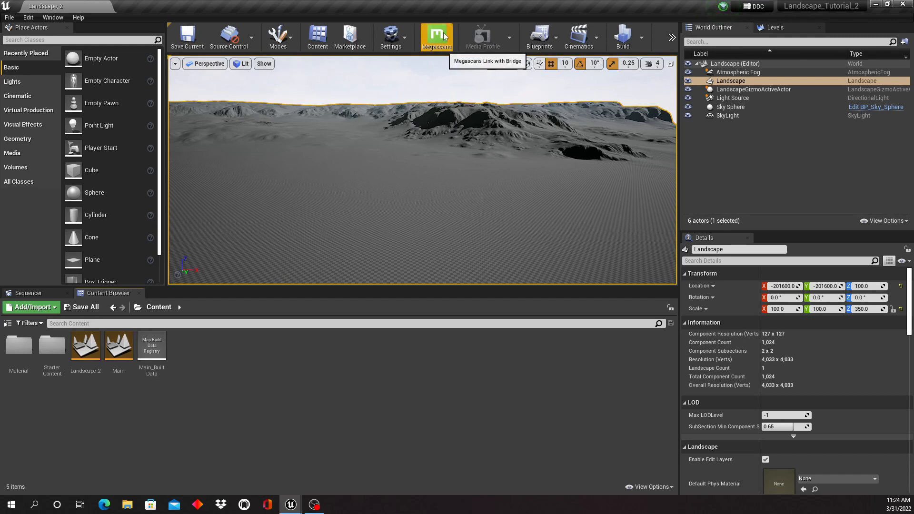
left_click(27, 18)
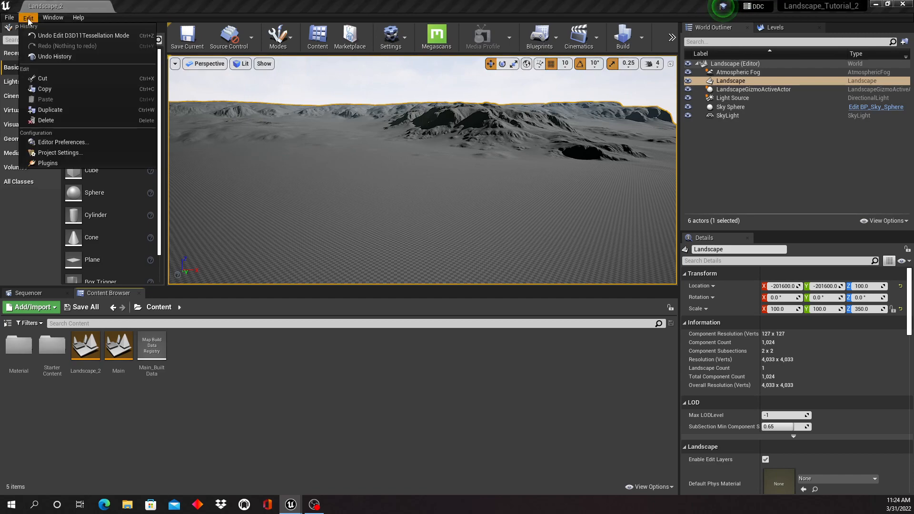
left_click(46, 163)
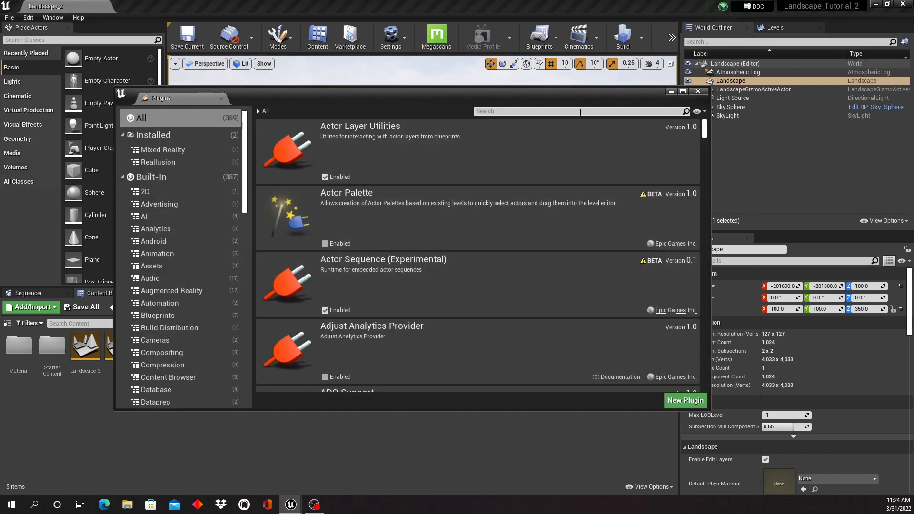
left_click(579, 112)
type("meg")
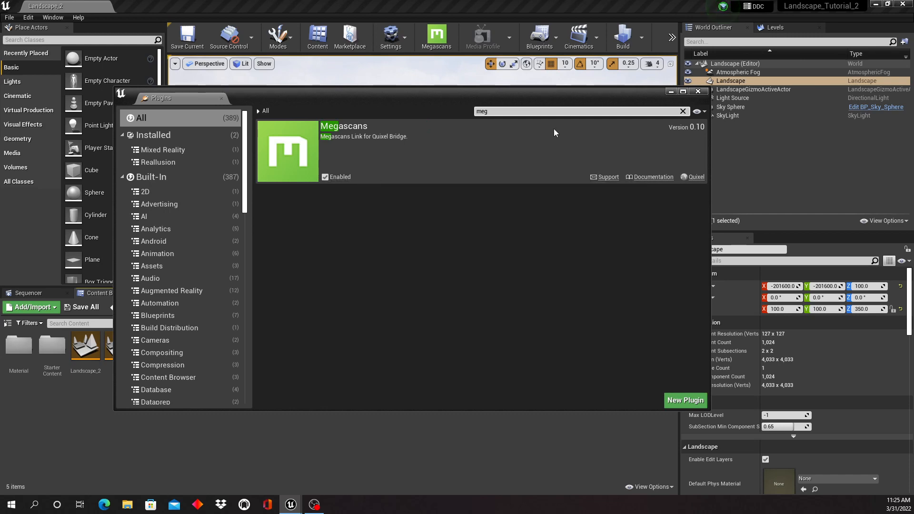
left_click(698, 91)
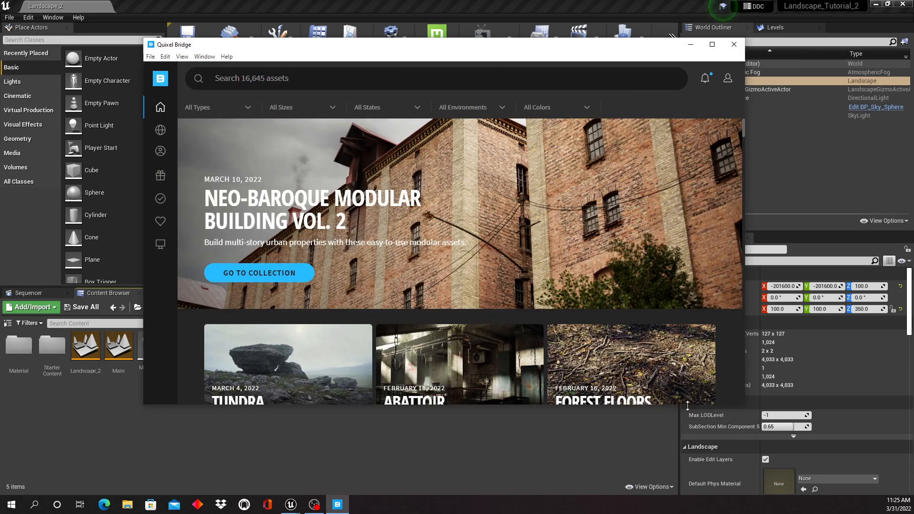
Switch to Quixel Bridge, enlarge its window and browse the home page's new assets and asset types.
left_click_drag(743, 406, 790, 491)
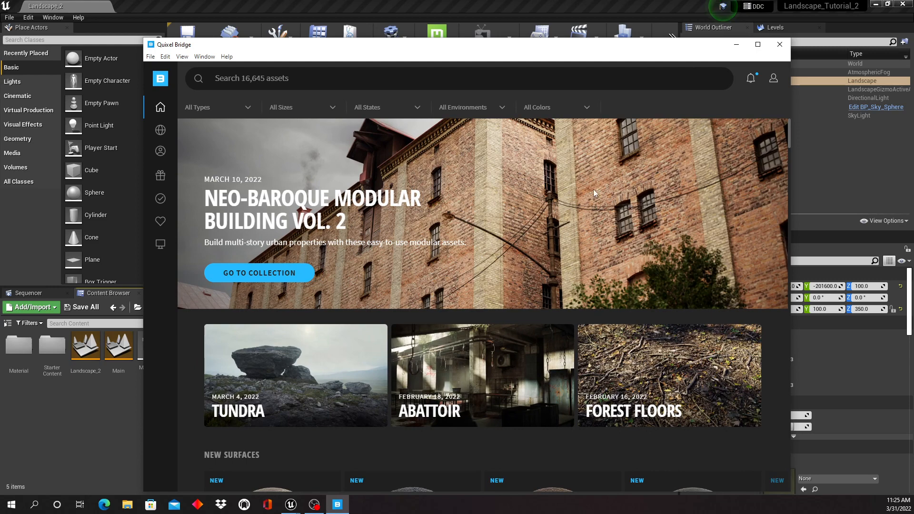
scroll(593, 189, "down", 10)
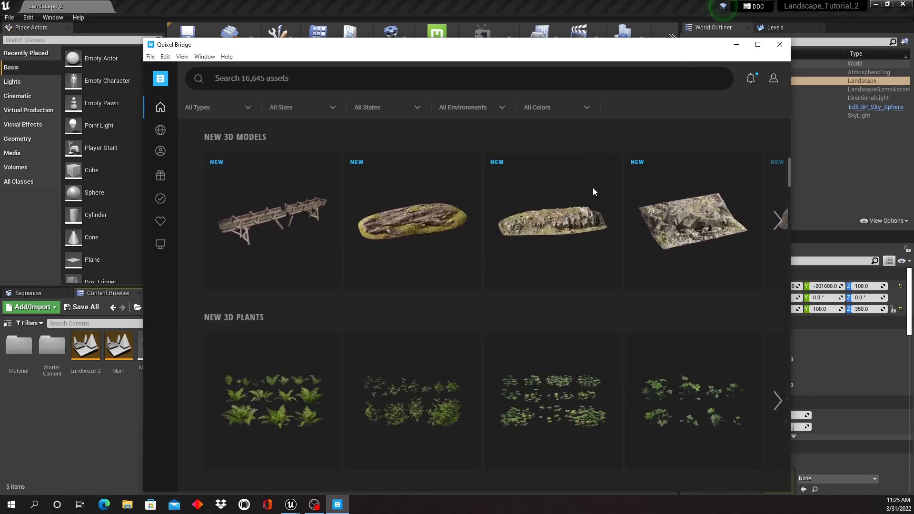
scroll(593, 188, "down", 10)
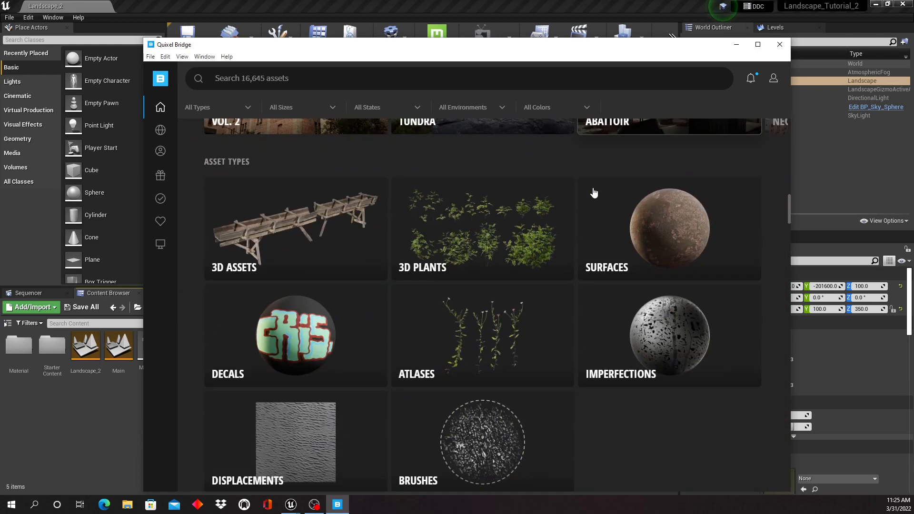
scroll(593, 192, "up", 15)
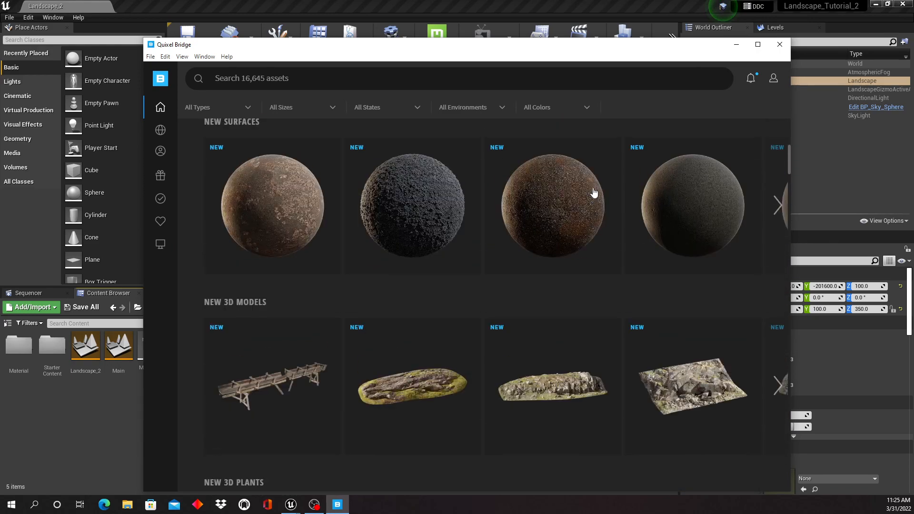
scroll(594, 192, "up", 7)
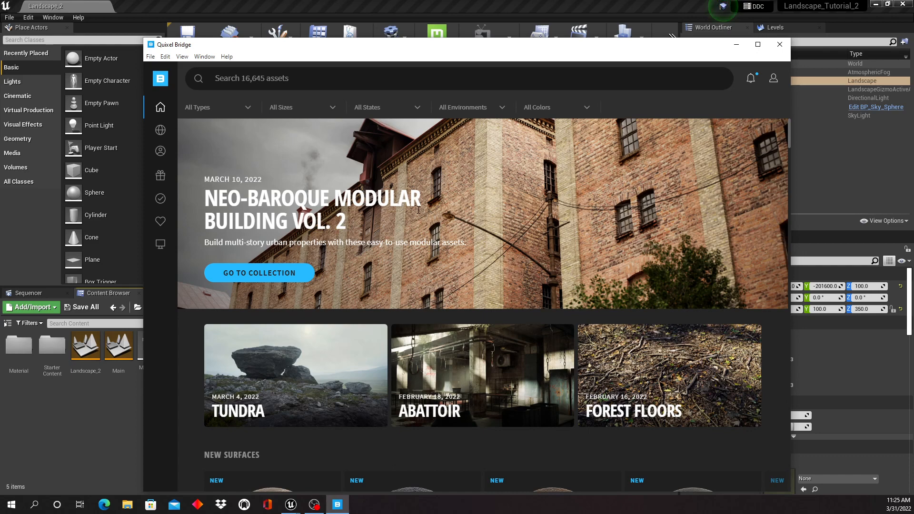
Search the Bridge library for "Moss" and narrow the results to the Surfaces category.
left_click(305, 79)
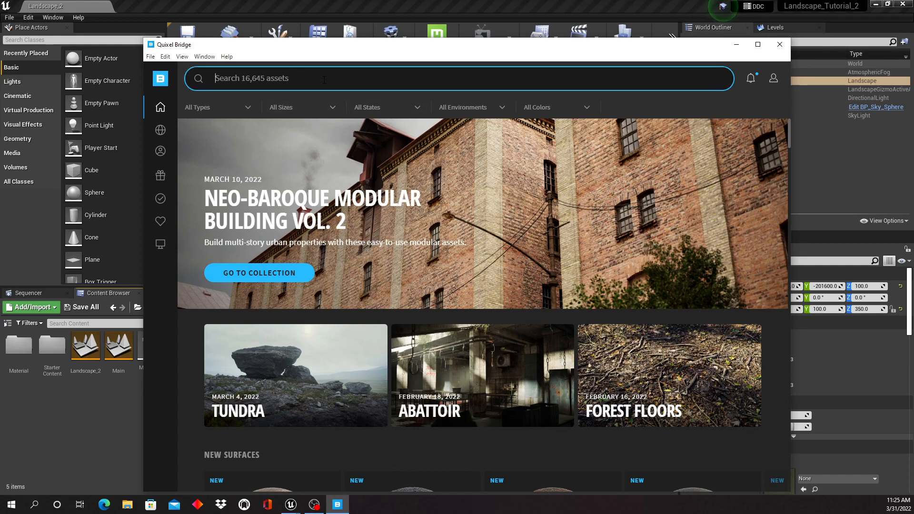
type("moss")
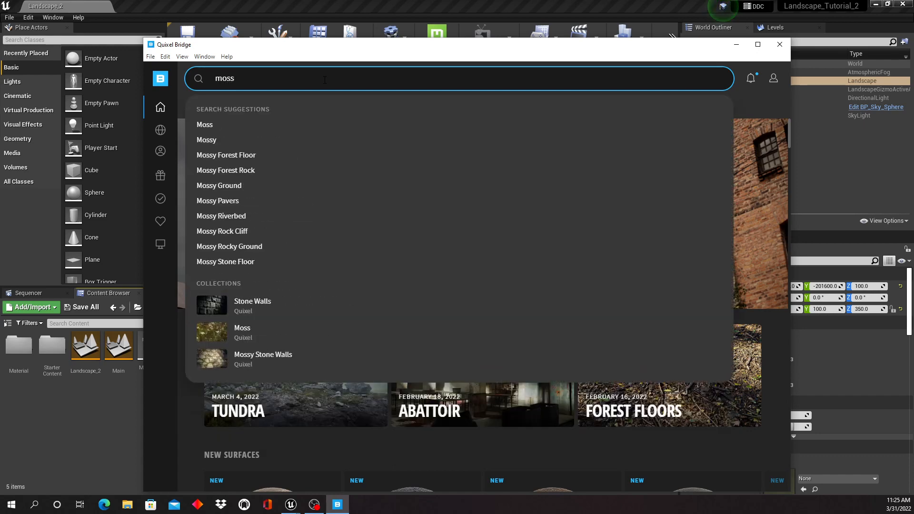
left_click(241, 126)
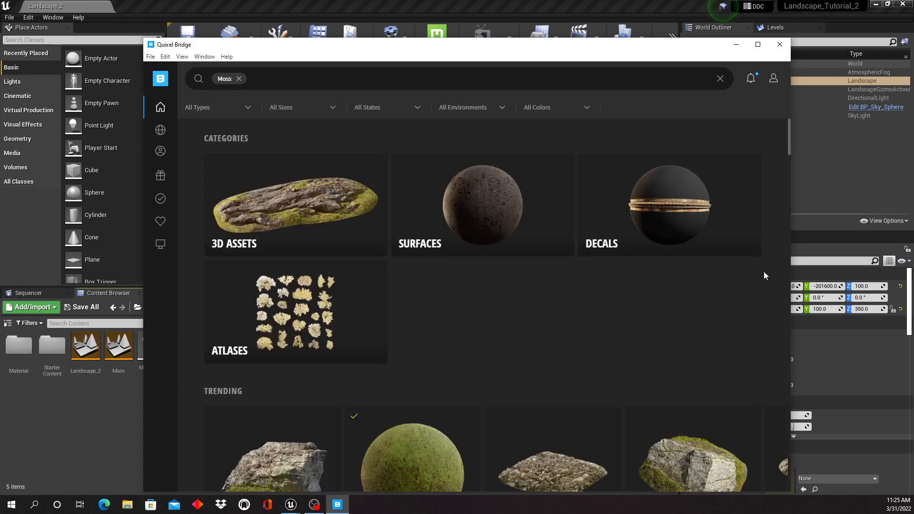
left_click(495, 206)
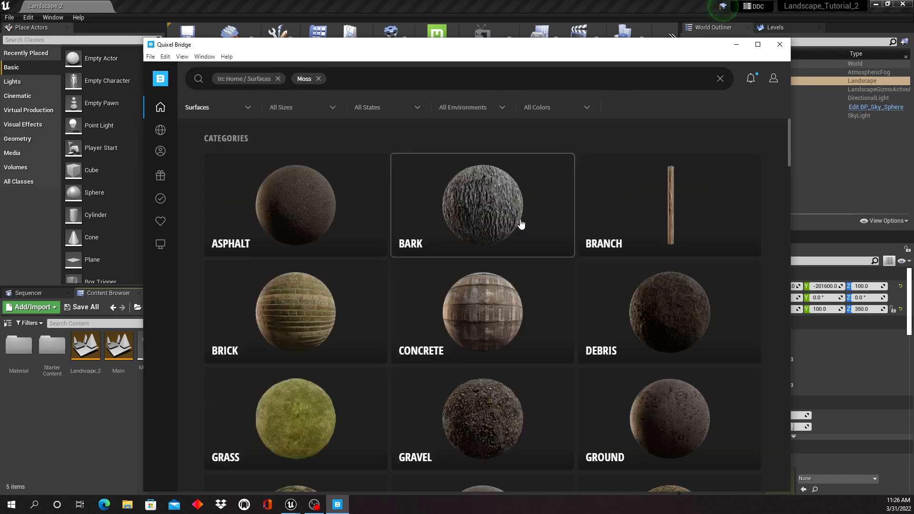
Browse the moss surfaces and the Trending row, checking which ones are already downloaded, including Mossy Rocky Ground and Mossy Grass.
scroll(510, 314, "down", 2)
scroll(510, 310, "down", 6)
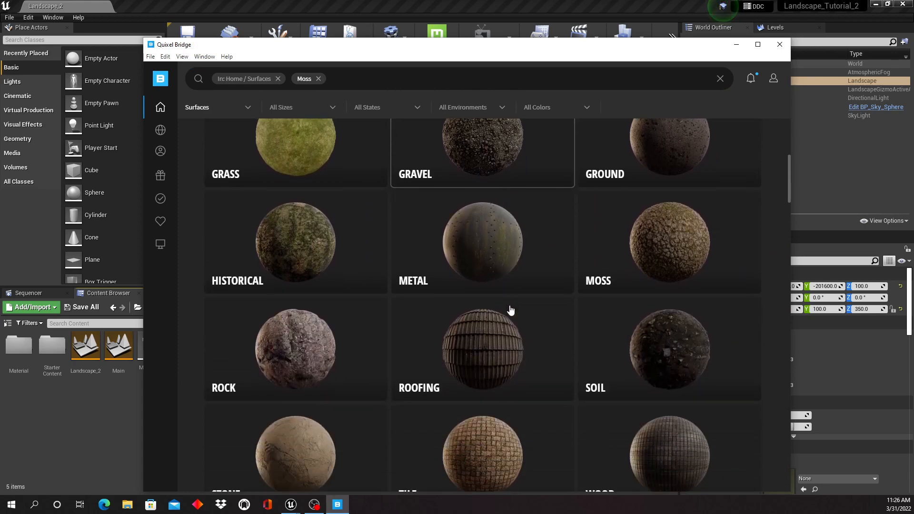
scroll(510, 309, "down", 7)
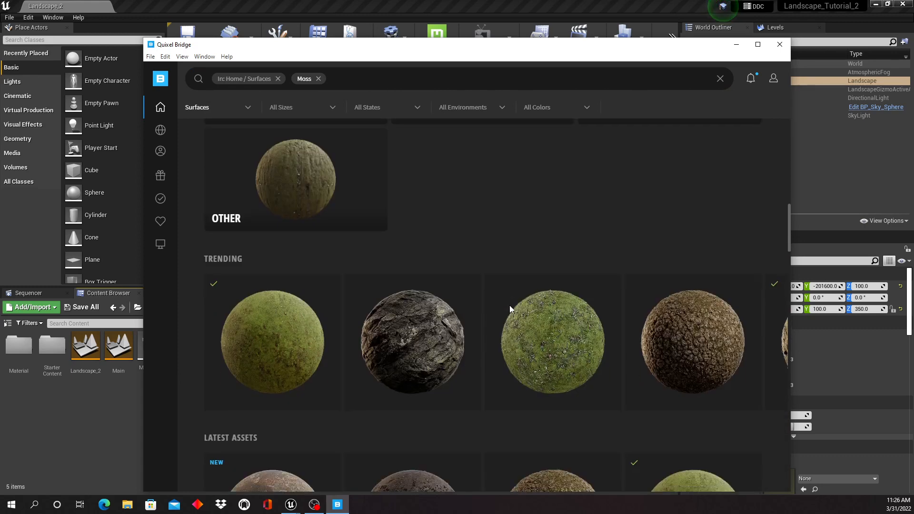
scroll(509, 310, "down", 1)
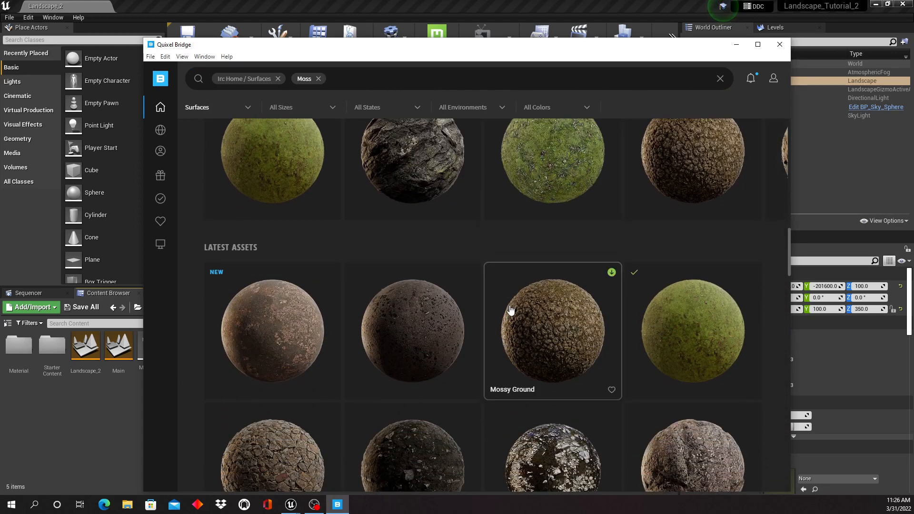
scroll(524, 312, "down", 1)
scroll(633, 317, "down", 8)
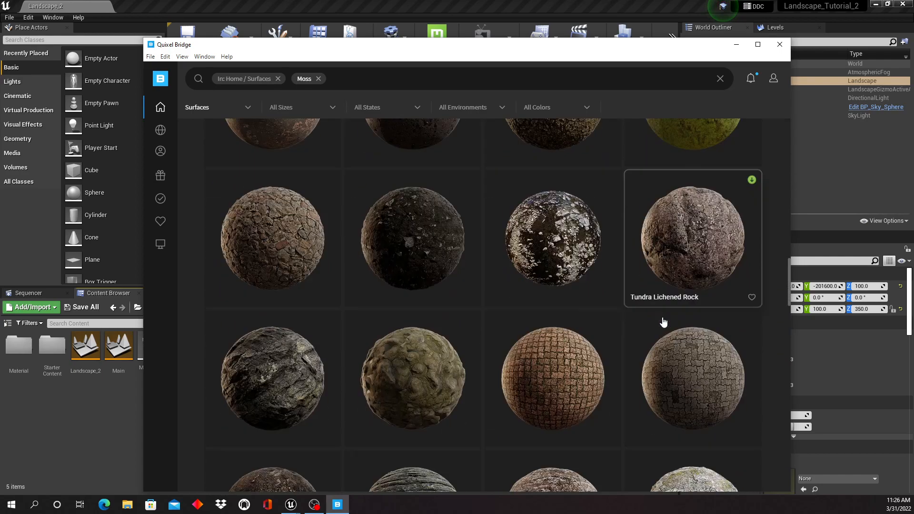
scroll(438, 316, "down", 10)
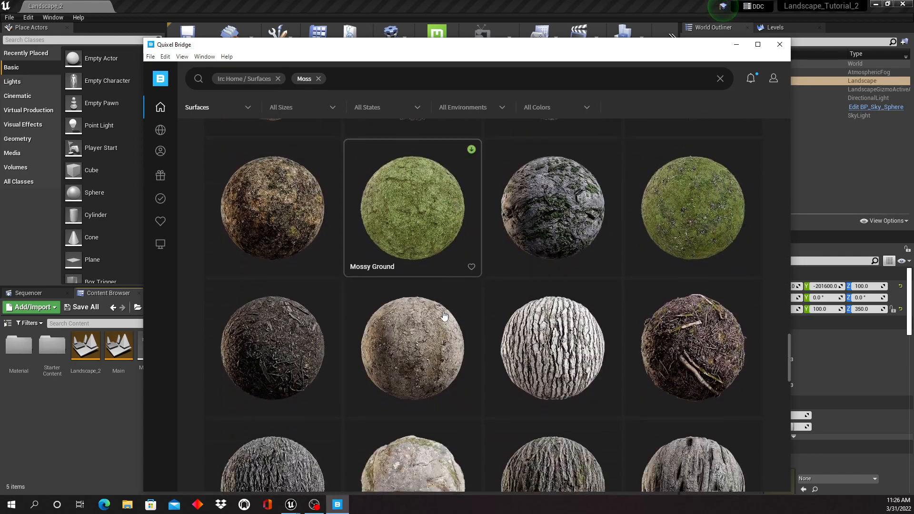
scroll(446, 316, "up", 18)
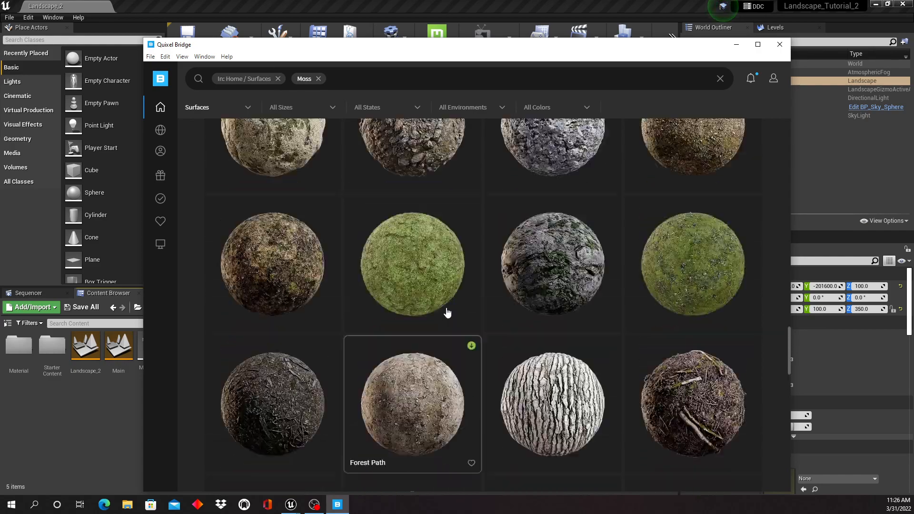
scroll(446, 307, "up", 6)
scroll(447, 309, "down", 3)
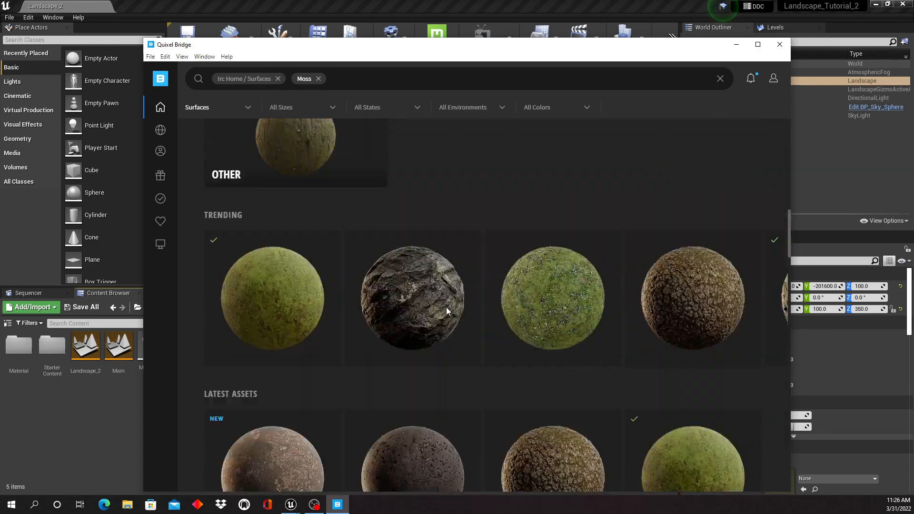
left_click(778, 246)
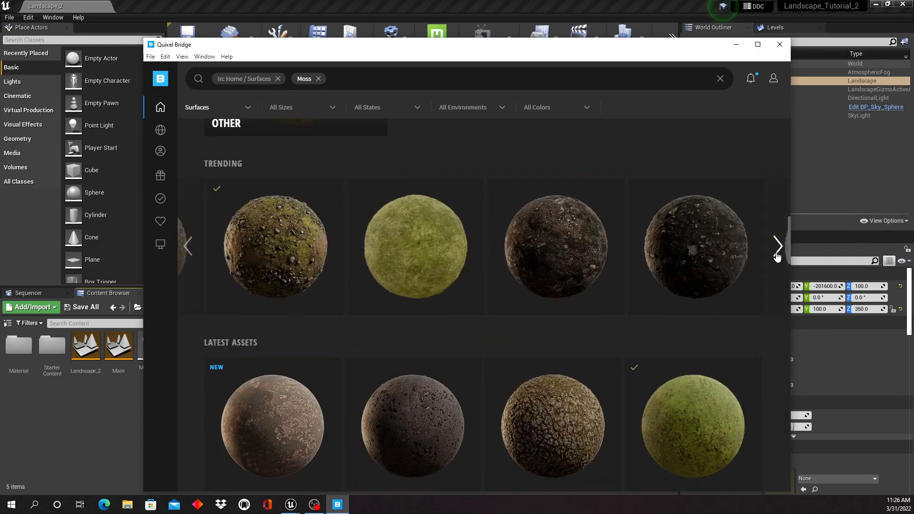
mouse_move(240, 222)
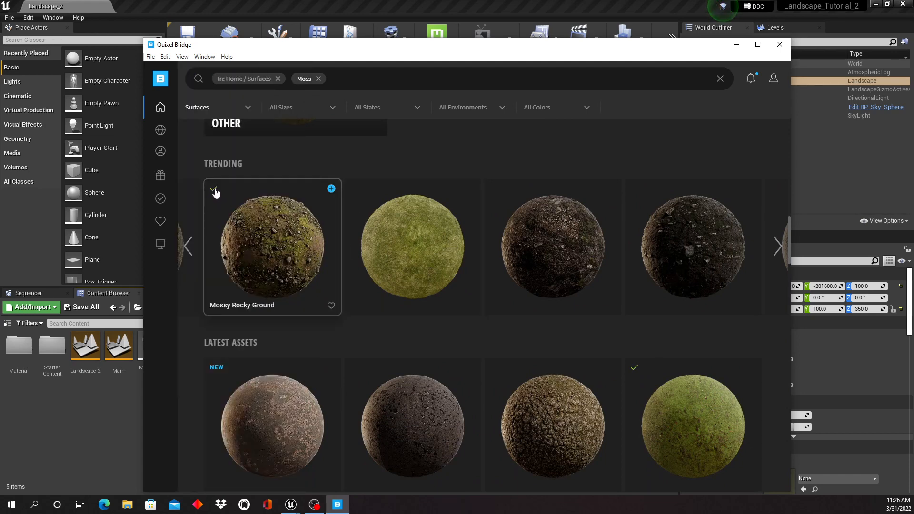
mouse_move(409, 234)
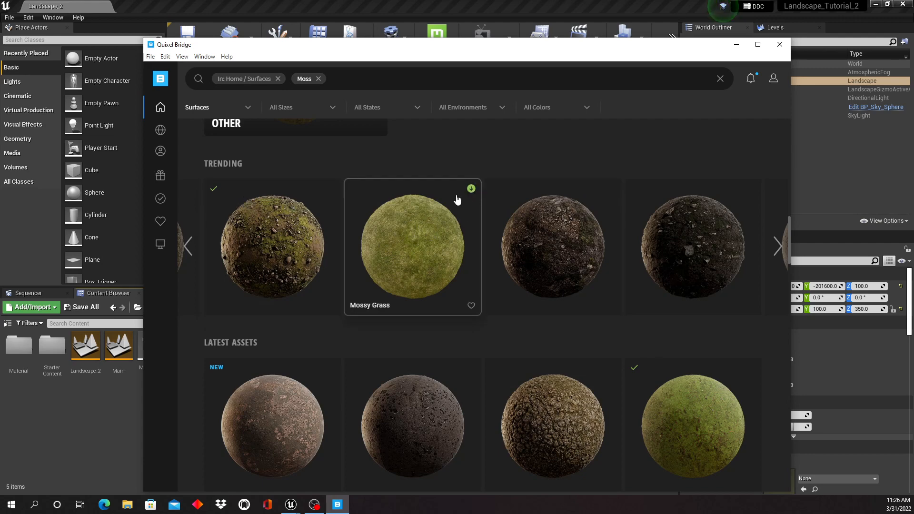
Examine the Mossy Grass surface's details and its available download resolutions.
left_click(430, 221)
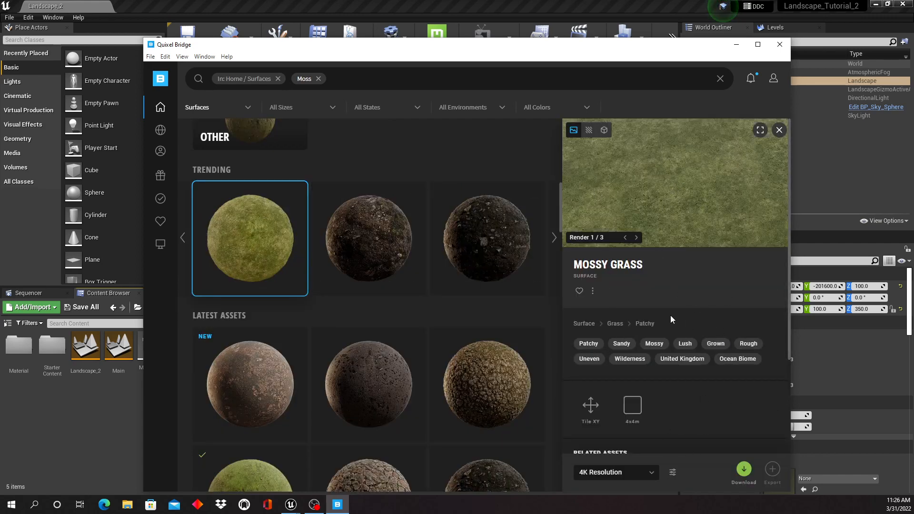
left_click(652, 474)
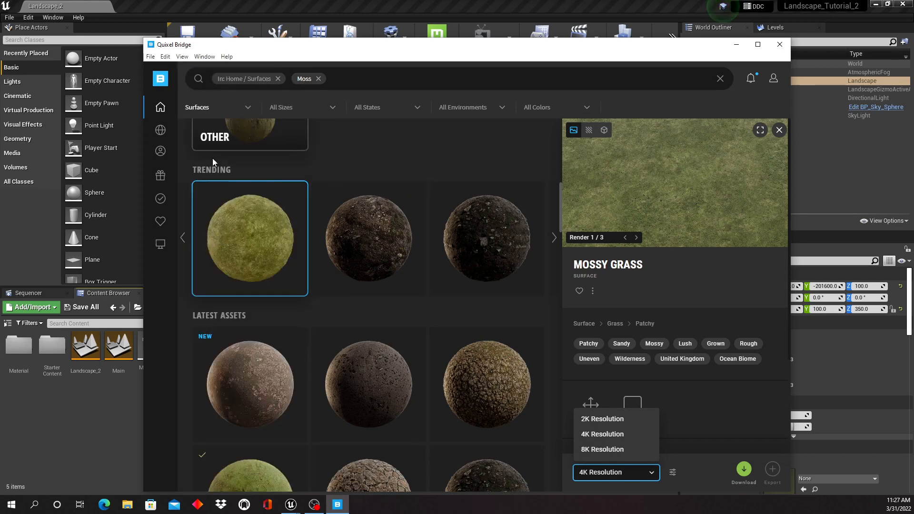
left_click(184, 238)
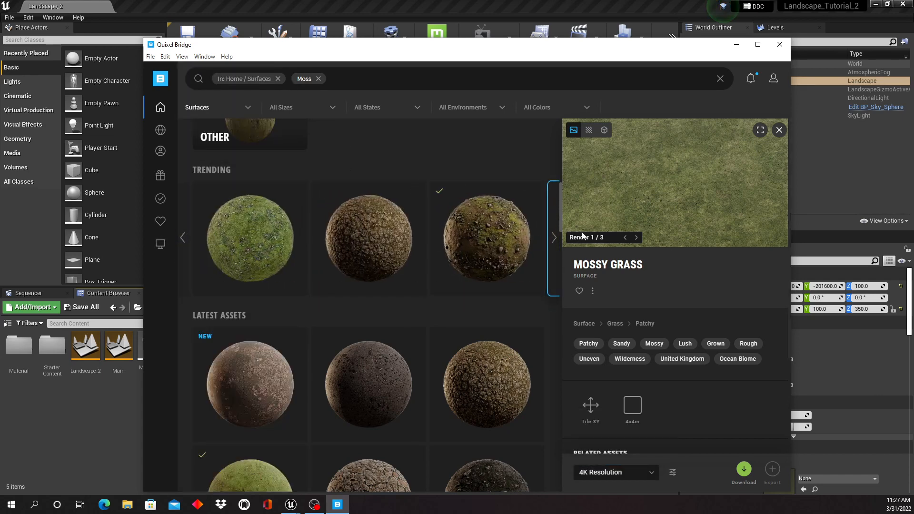
Export the downloaded Mossy Rocky Ground surface at 4K resolution to Unreal Engine and move the Bridge window off the Content Browser.
left_click(490, 224)
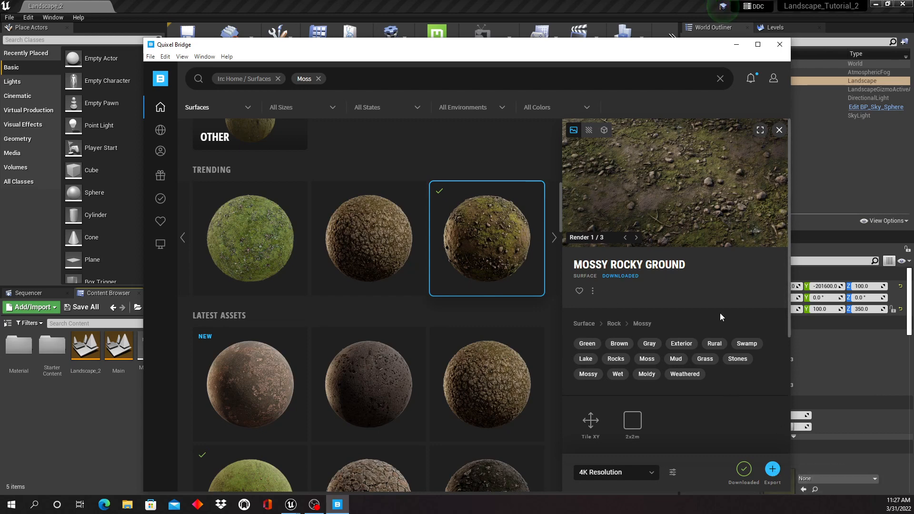
left_click(534, 190)
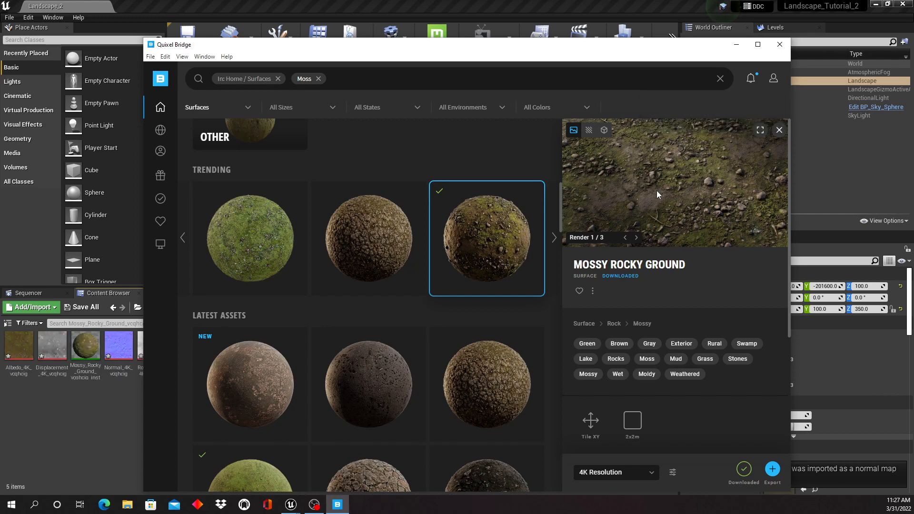
left_click_drag(464, 47, 568, 53)
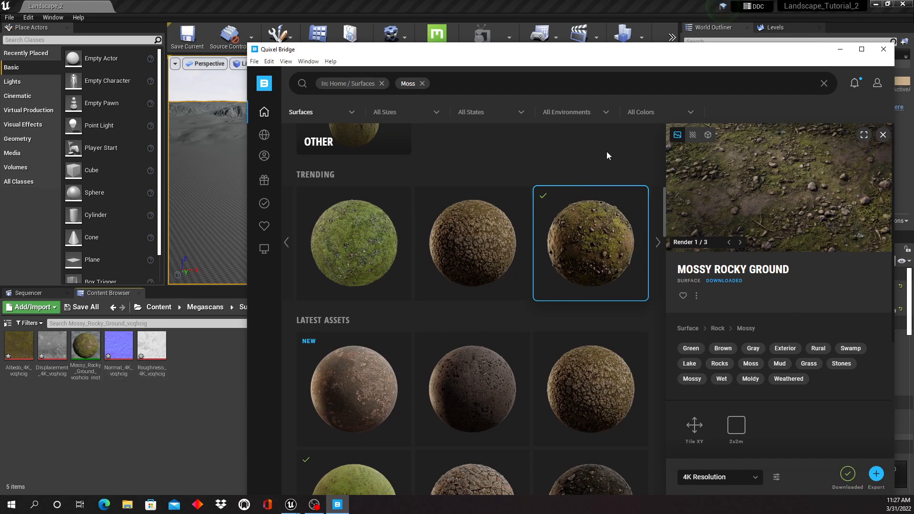
Replace the Moss search term with "Rock", keeping the Surfaces filter.
left_click(422, 84)
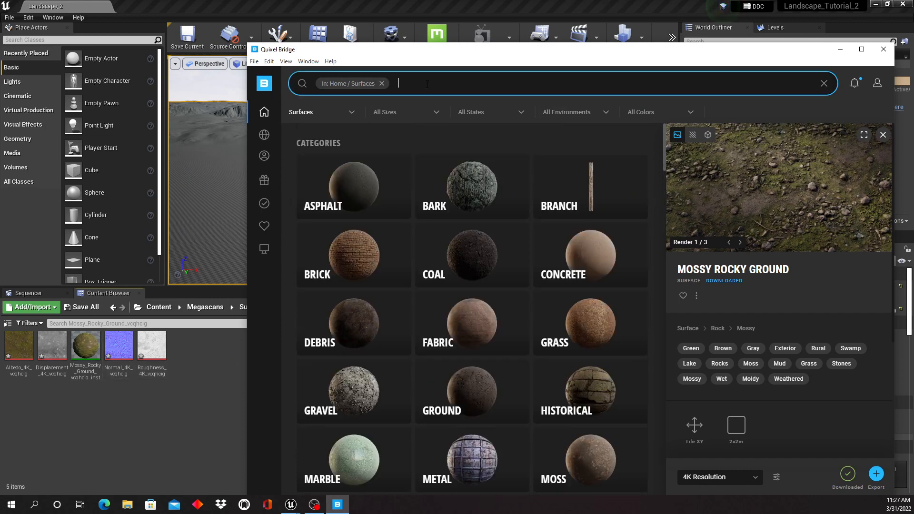
type("r")
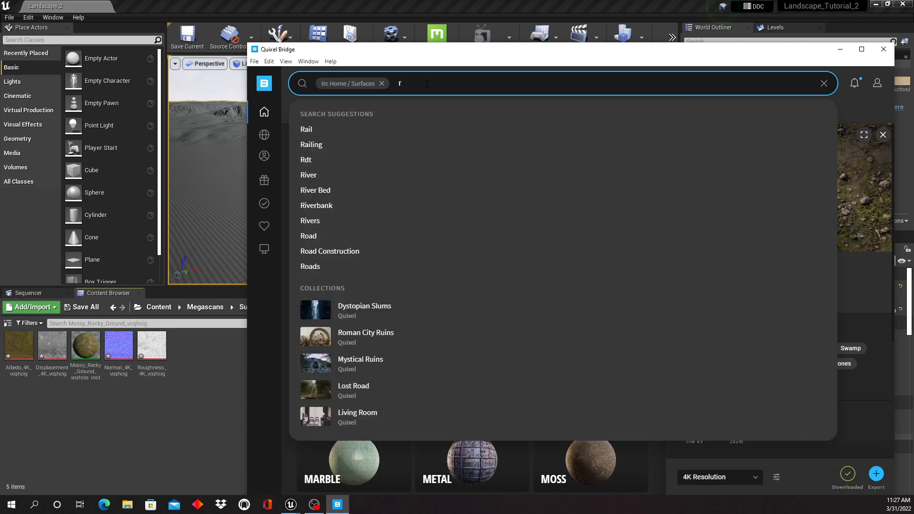
type("ock")
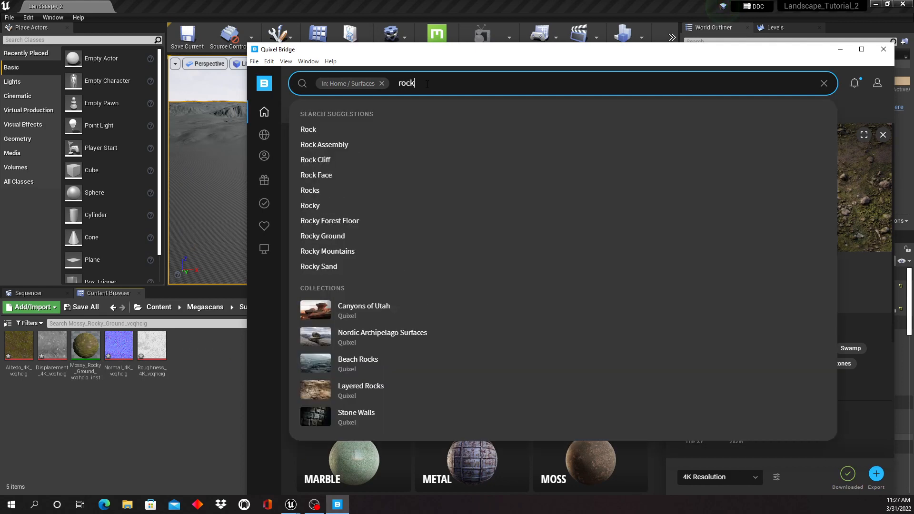
left_click(400, 138)
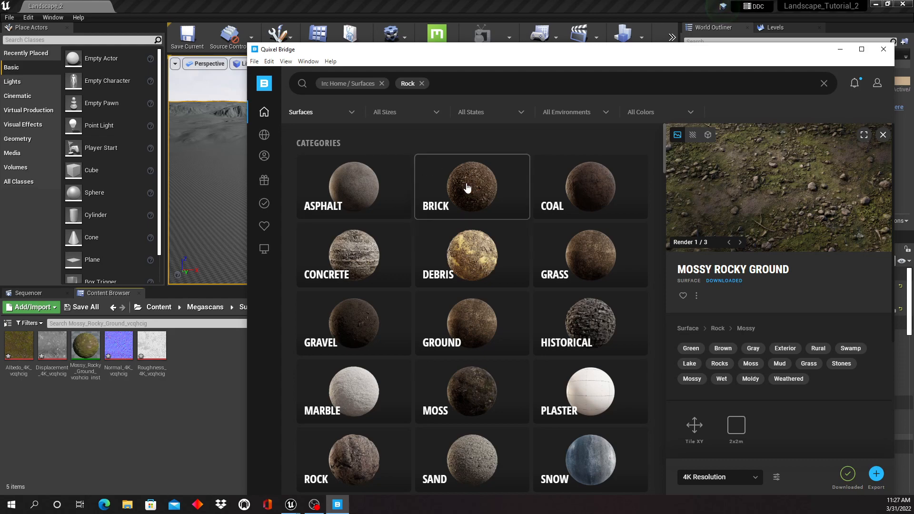
Find the downloaded Rocky Ground among the rock surfaces, export it to Unreal Engine and close Quixel Bridge.
scroll(467, 188, "down", 5)
scroll(481, 214, "up", 3)
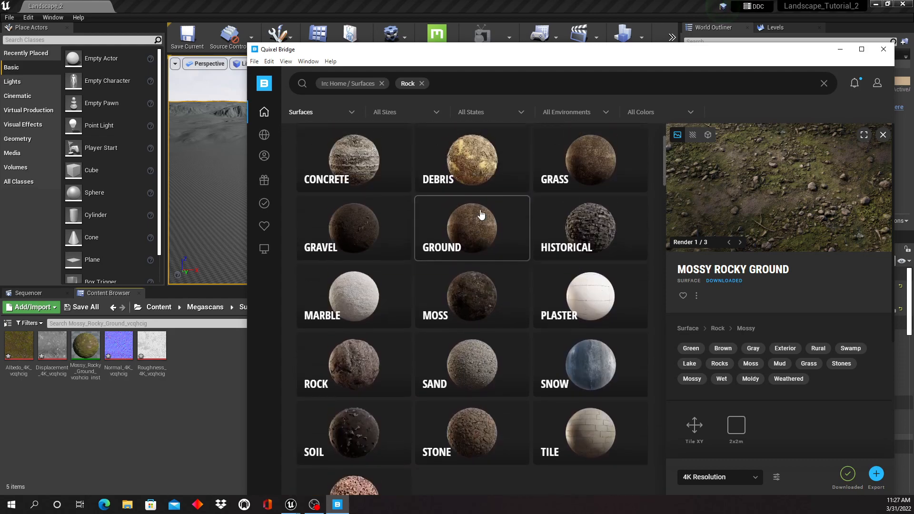
scroll(481, 214, "up", 1)
scroll(428, 212, "down", 1)
scroll(473, 221, "up", 2)
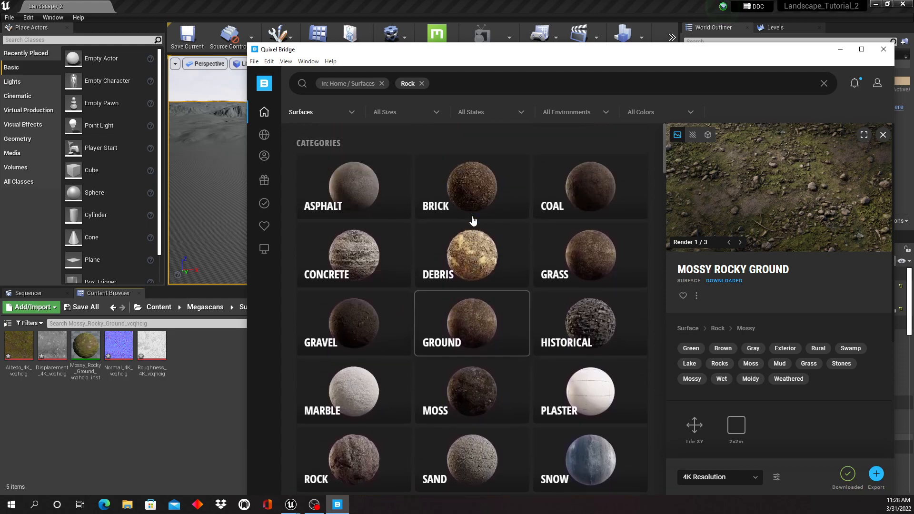
scroll(473, 219, "down", 2)
scroll(479, 228, "down", 1)
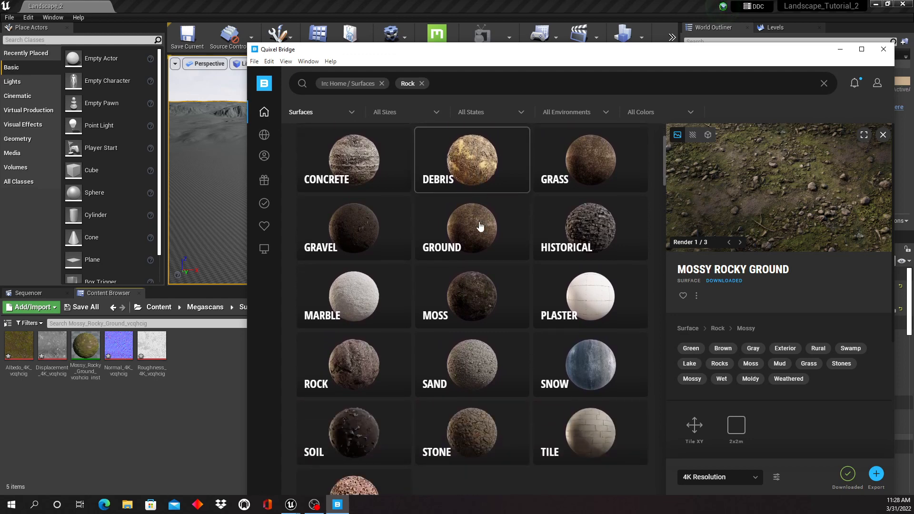
scroll(481, 228, "down", 1)
scroll(490, 247, "down", 2)
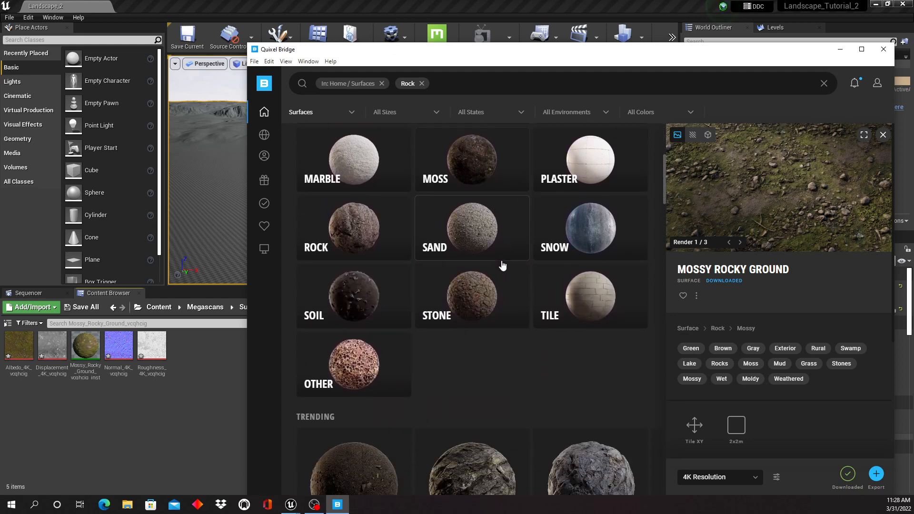
scroll(502, 265, "down", 4)
scroll(456, 289, "down", 3)
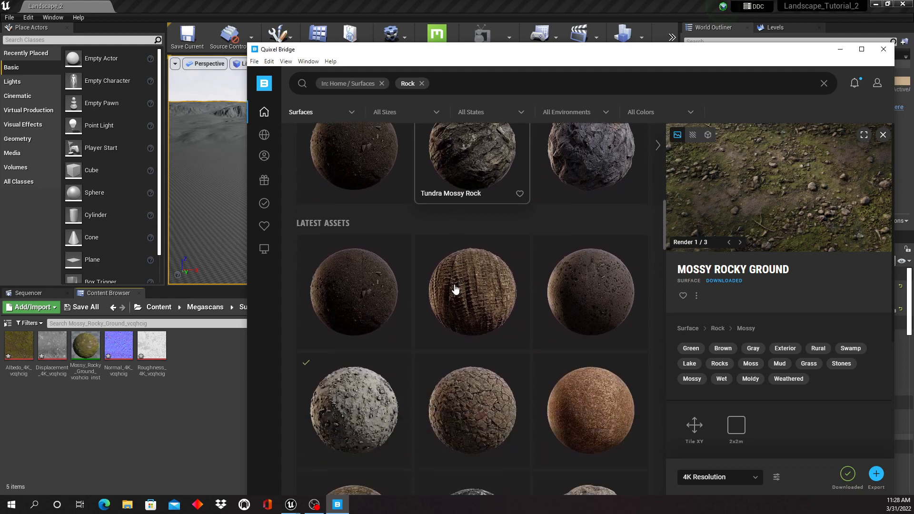
scroll(457, 288, "down", 6)
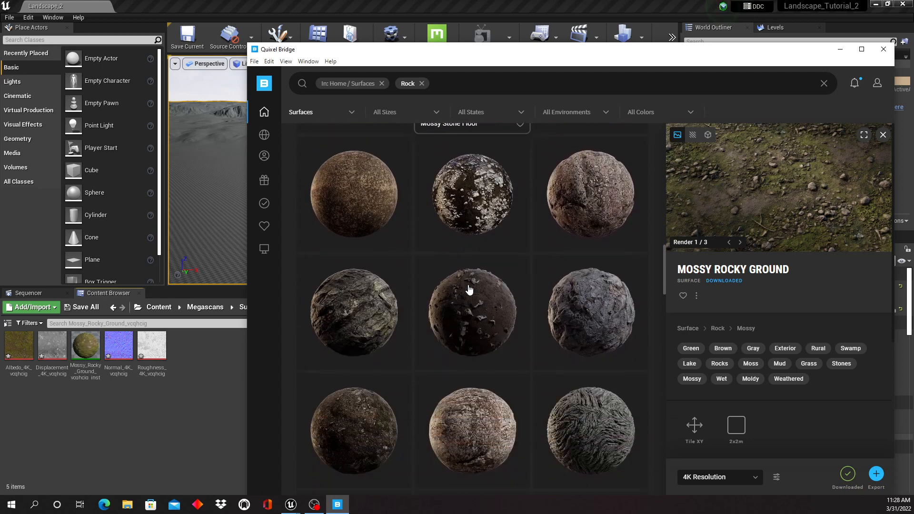
scroll(469, 289, "down", 1)
scroll(469, 289, "down", 8)
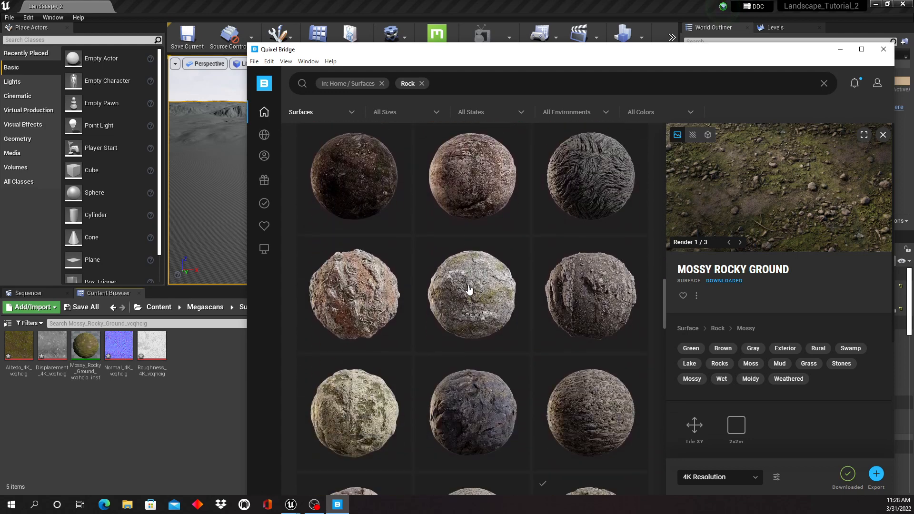
scroll(470, 289, "down", 5)
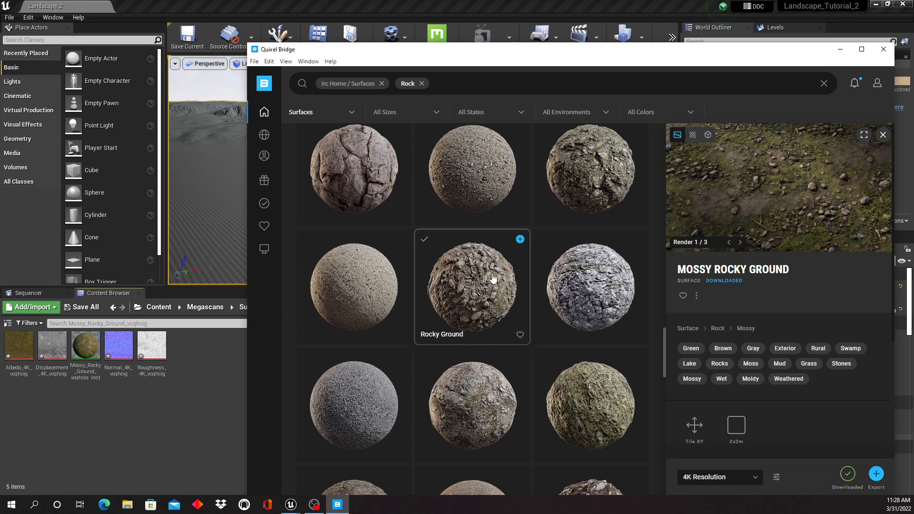
left_click(520, 239)
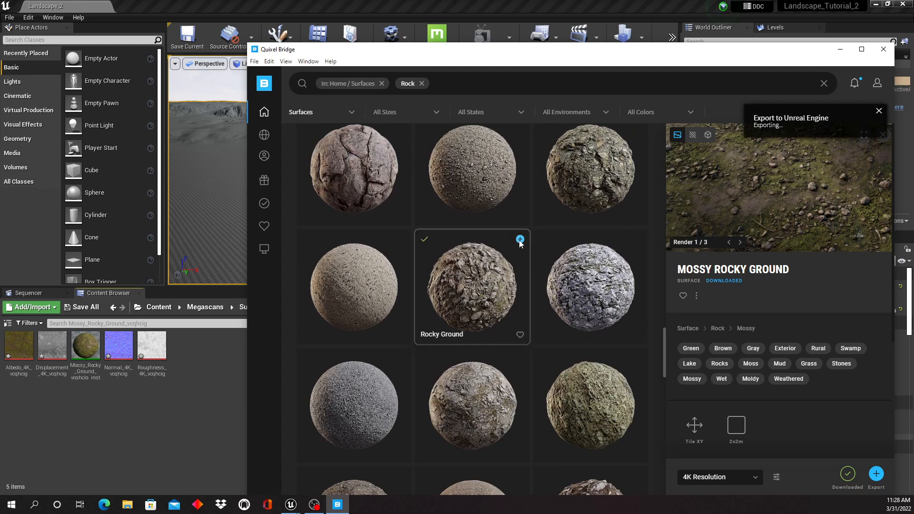
left_click(520, 240)
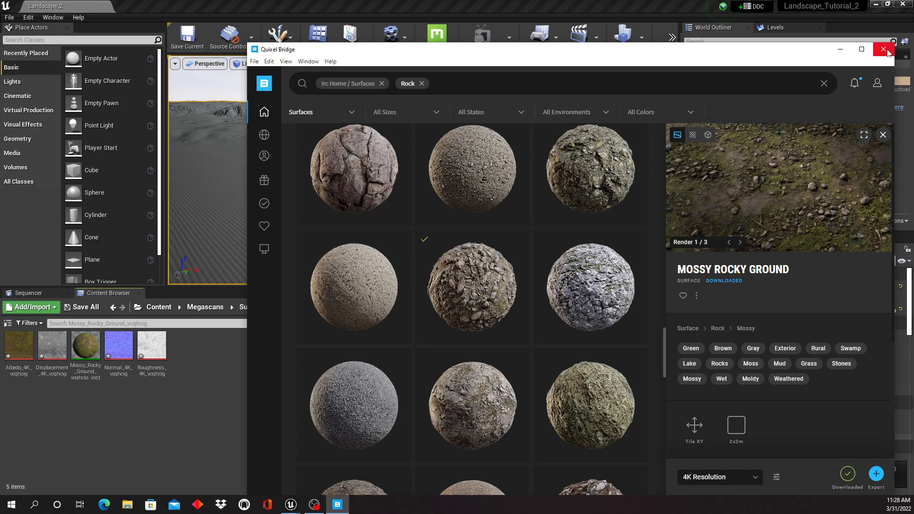
left_click(884, 50)
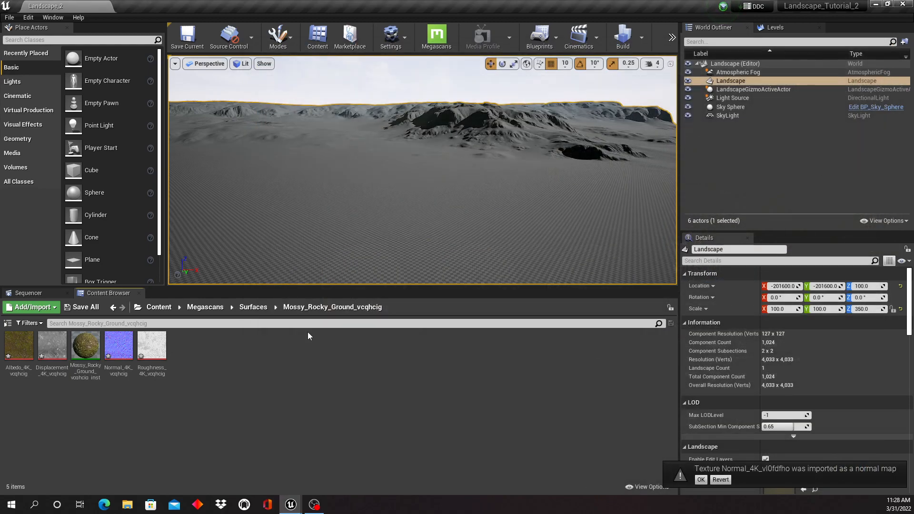
Examine the imported textures in the Mossy Rocky Ground and Rocky Ground folders under Megascans Surfaces.
left_click(159, 307)
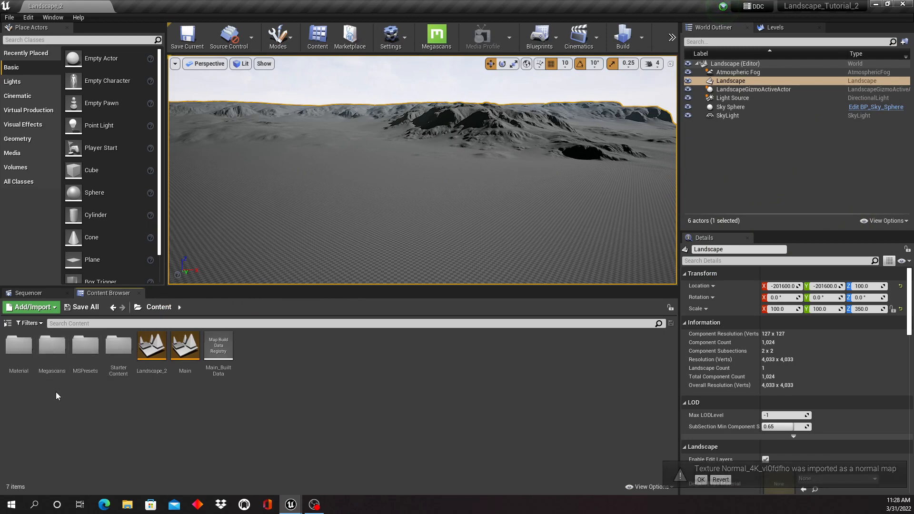
double_click(54, 350)
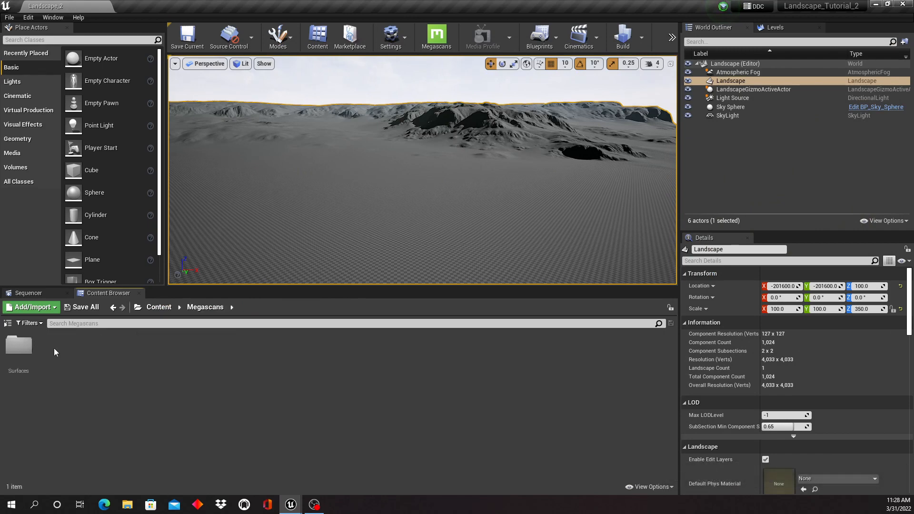
double_click(20, 345)
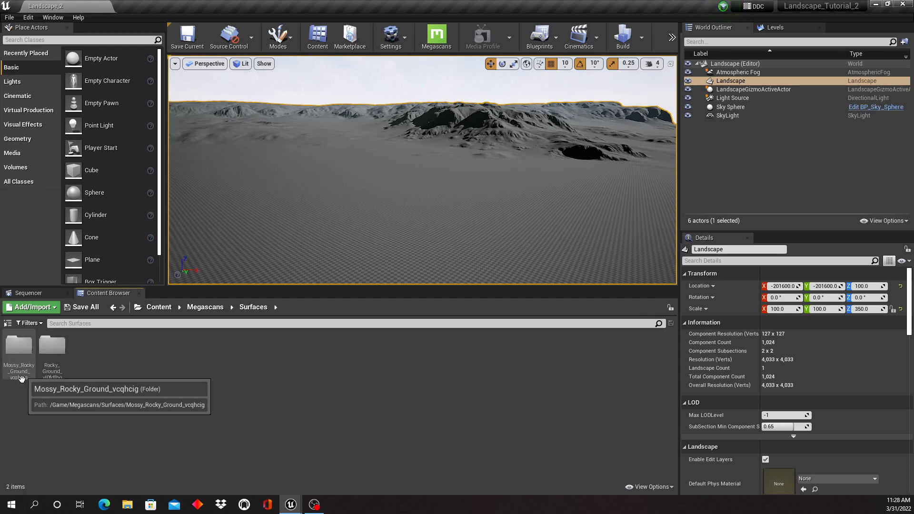
double_click(21, 348)
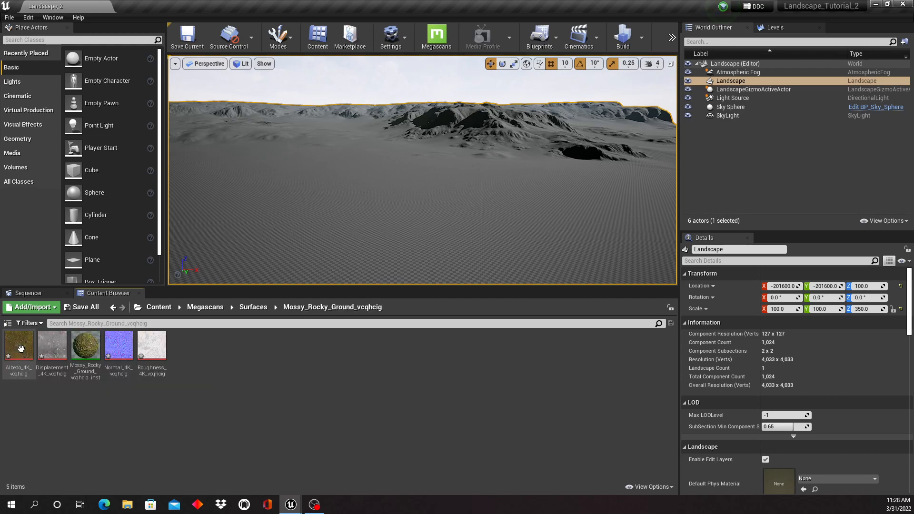
left_click(266, 311)
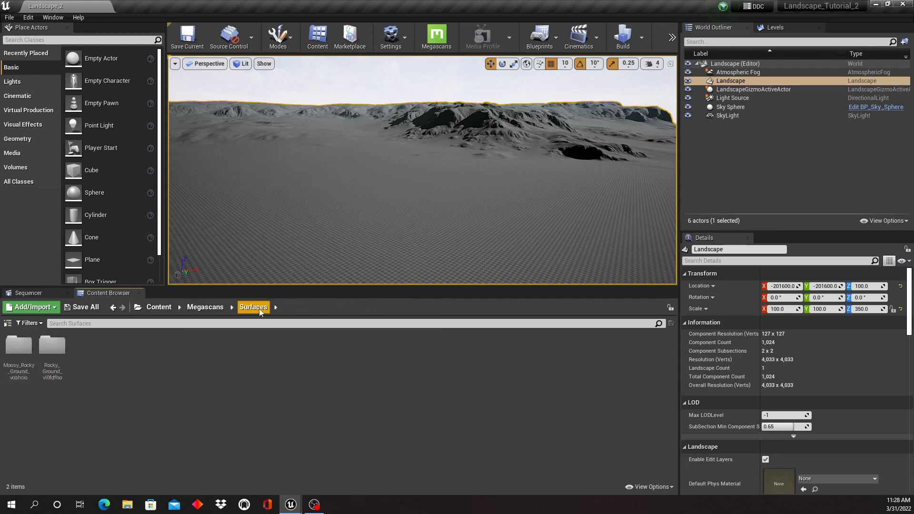
double_click(57, 349)
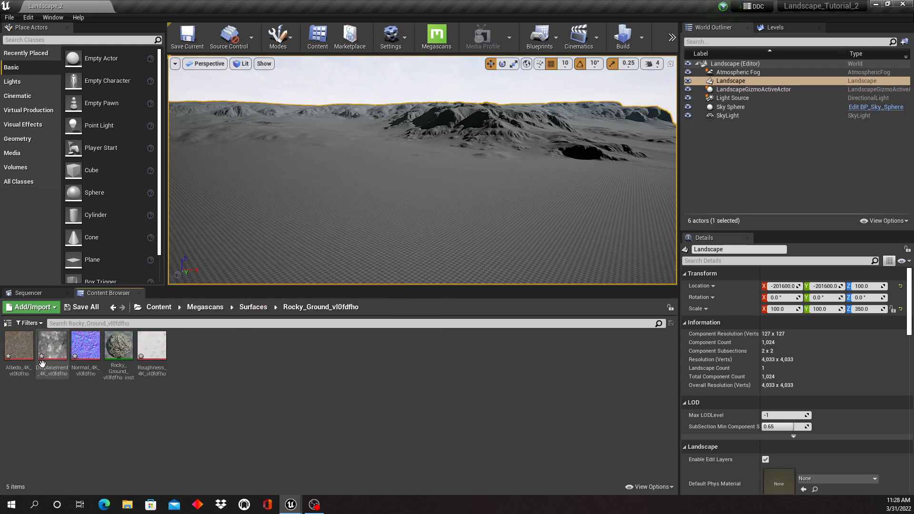
left_click(248, 310)
left_click(20, 351)
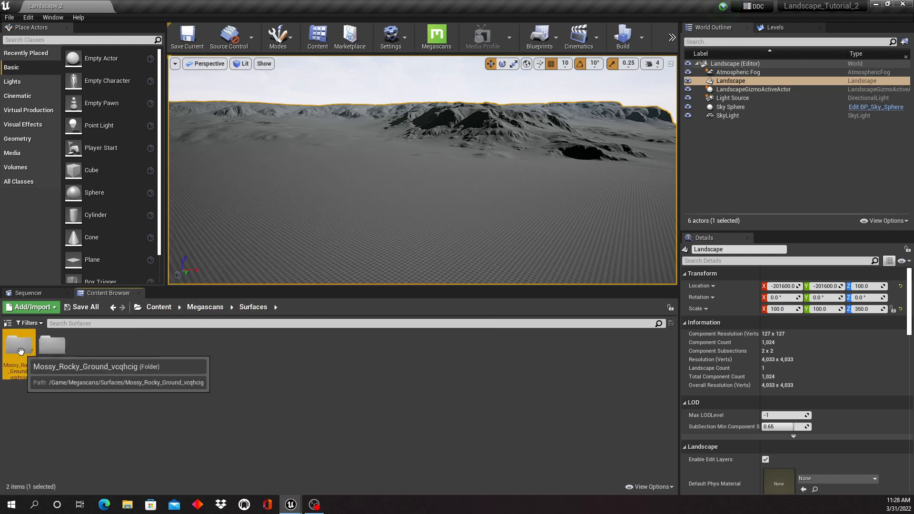
double_click(20, 351)
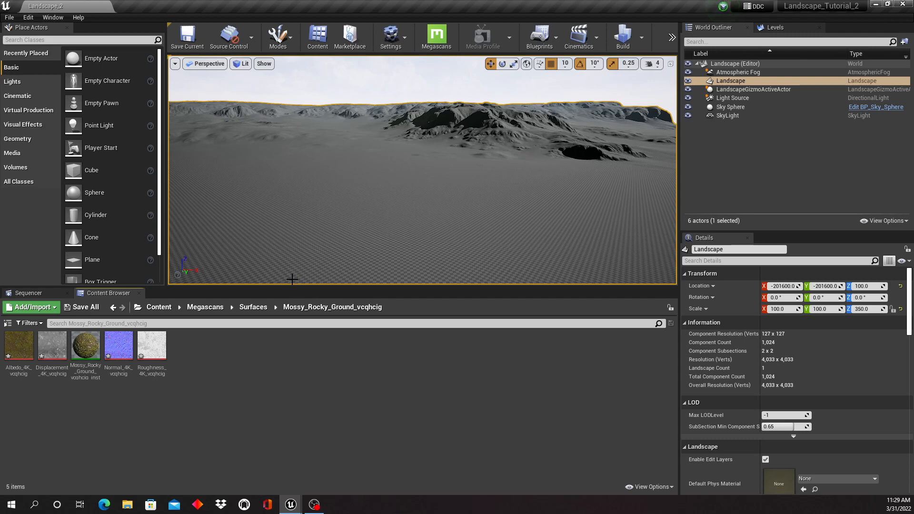
Open the M_Landscape material from the Material folder and move its editor window clear of the Content Browser.
left_click(160, 308)
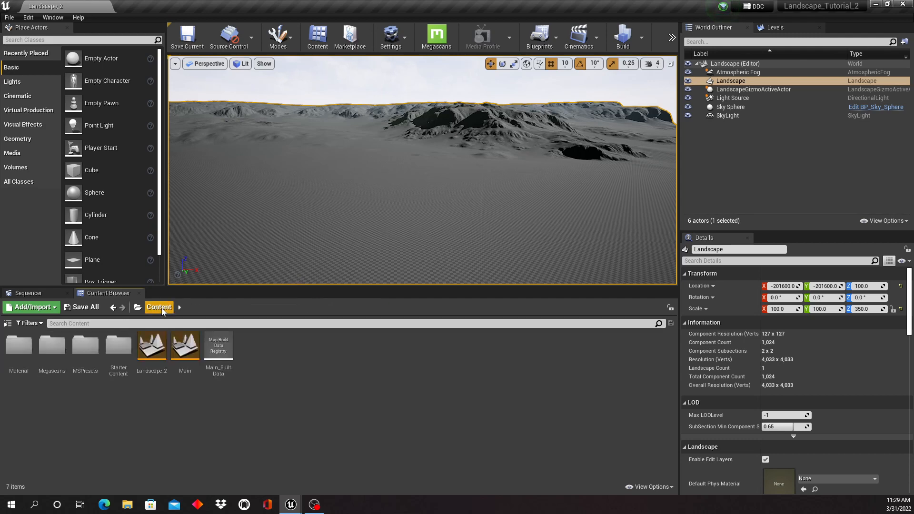
double_click(20, 355)
double_click(20, 353)
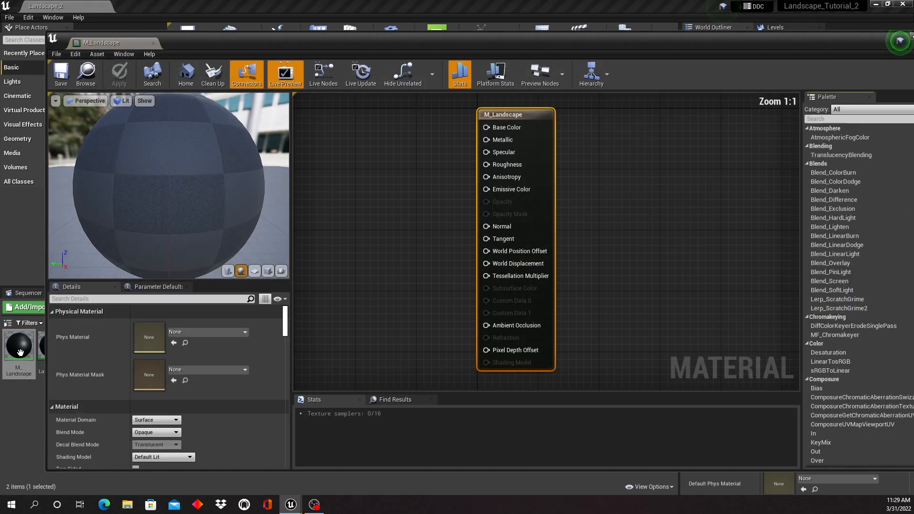
left_click_drag(537, 38, 711, 45)
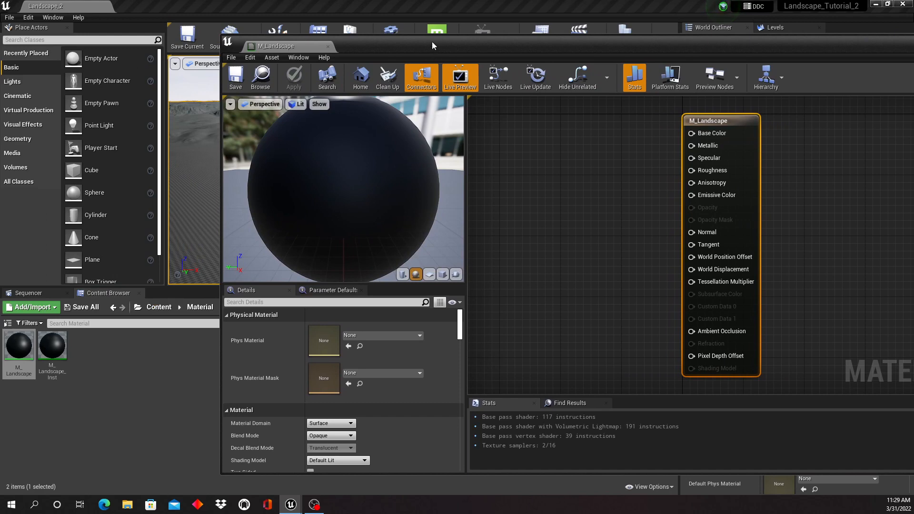
left_click_drag(432, 41, 659, 45)
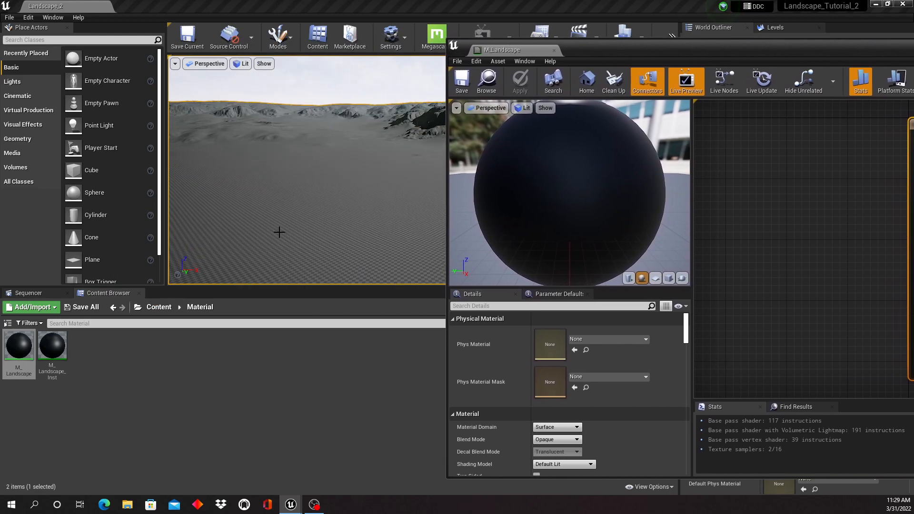
Add the albedo, displacement, normal and roughness textures from the Mossy Rocky Ground folder to the M_Landscape graph, leaving out the material instance.
left_click(158, 307)
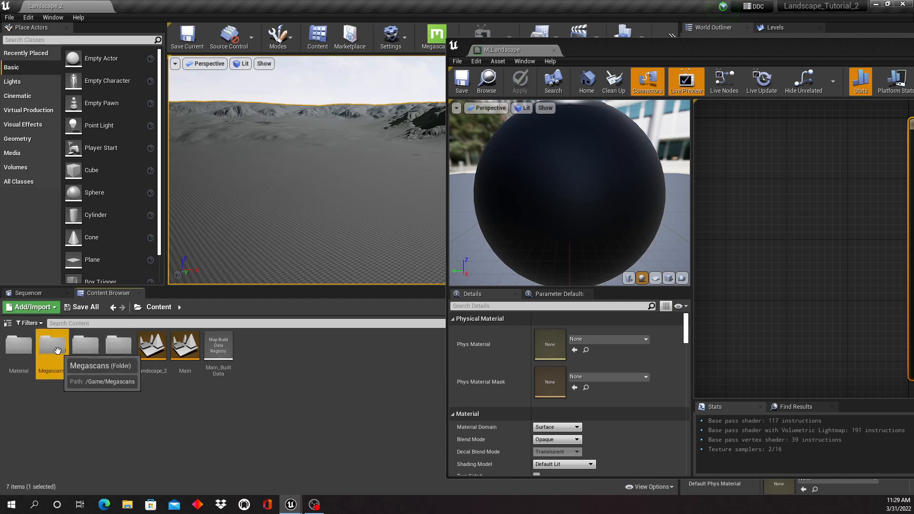
double_click(62, 350)
left_click(19, 349)
double_click(19, 349)
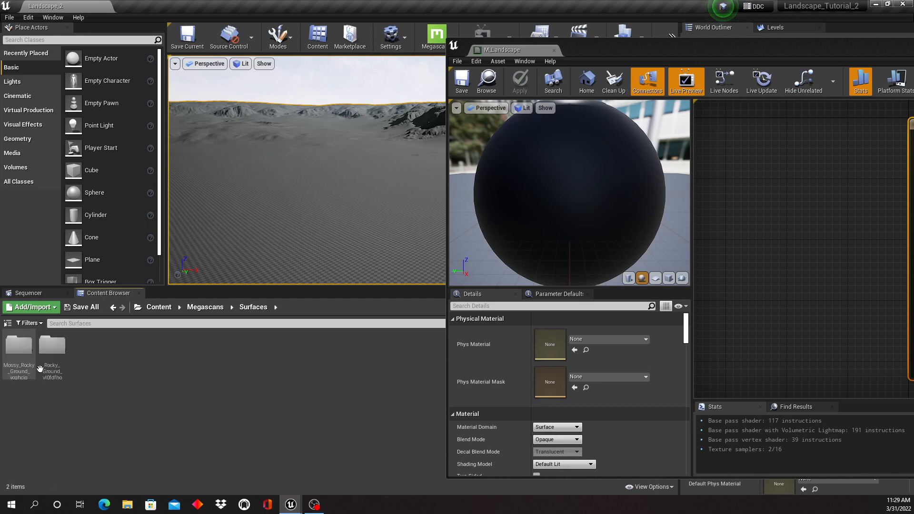
double_click(19, 351)
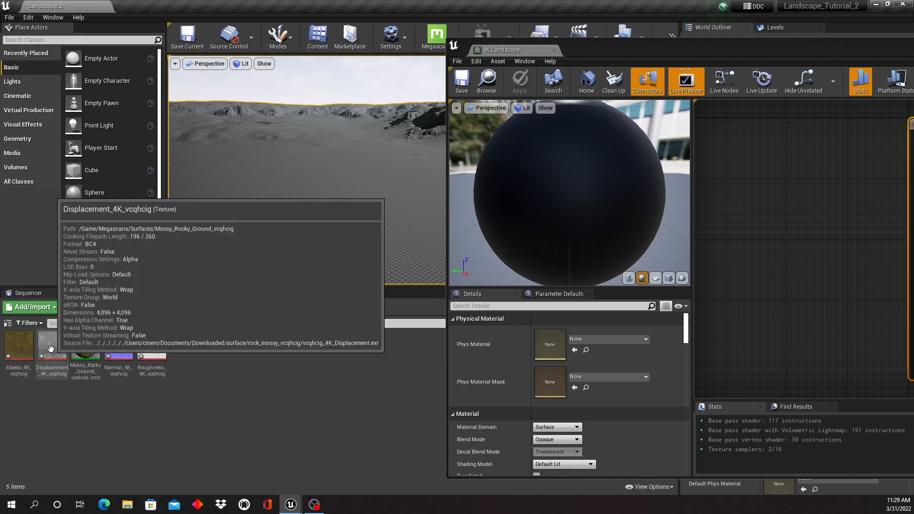
left_click(19, 347)
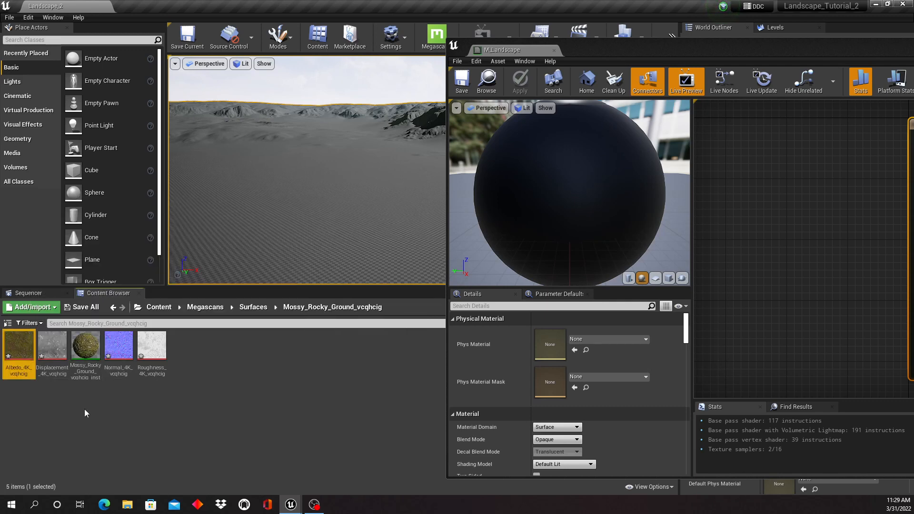
left_click(153, 363, "shift")
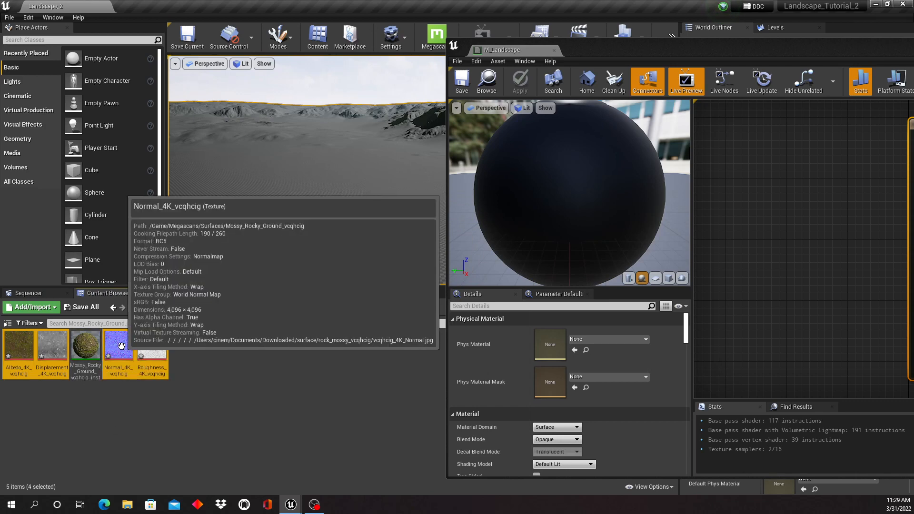
left_click_drag(129, 349, 756, 201)
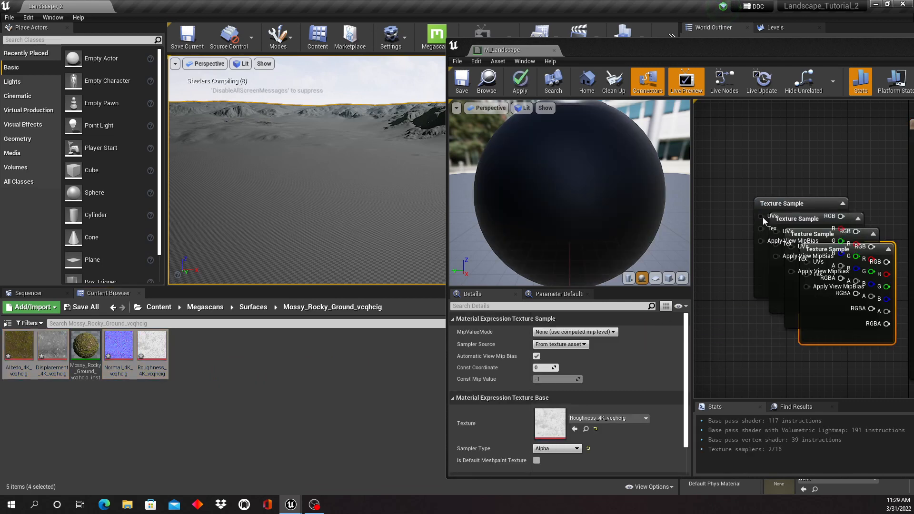
Bring the material editor fully into view and separate the overlapping texture samples and the M_Landscape node.
left_click_drag(795, 44, 397, 38)
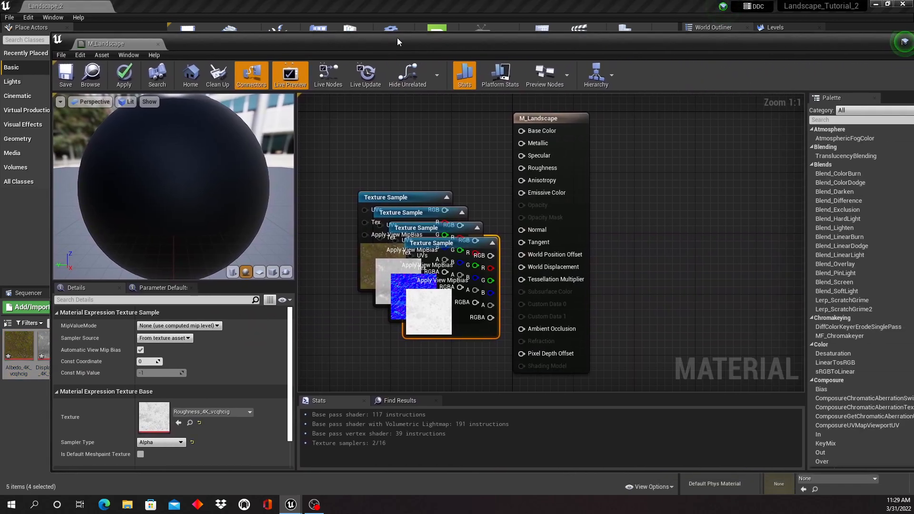
left_click_drag(562, 121, 654, 137)
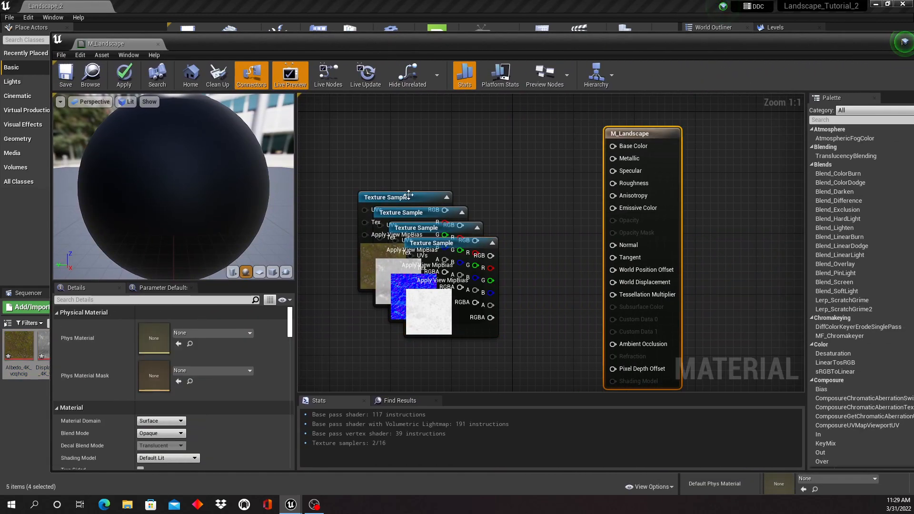
left_click_drag(409, 196, 424, 159)
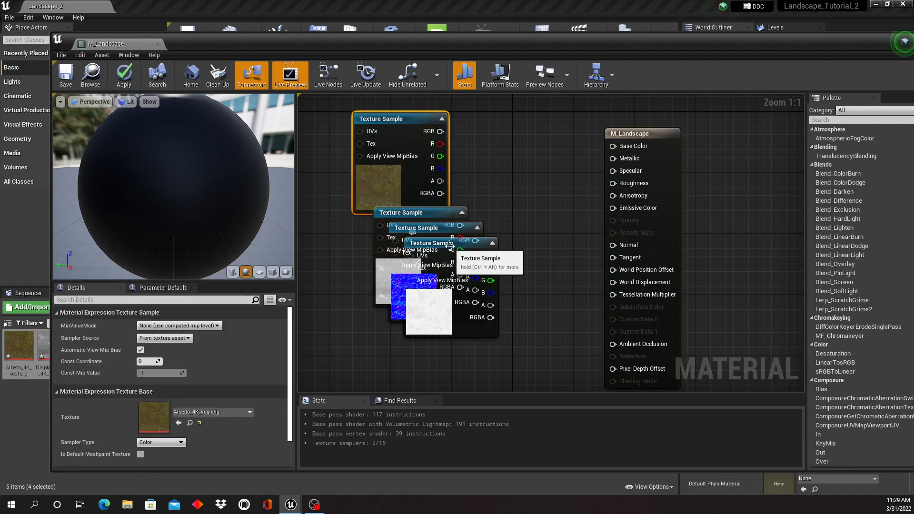
left_click_drag(451, 250, 477, 338)
left_click_drag(458, 229, 361, 310)
left_click_drag(395, 215, 395, 234)
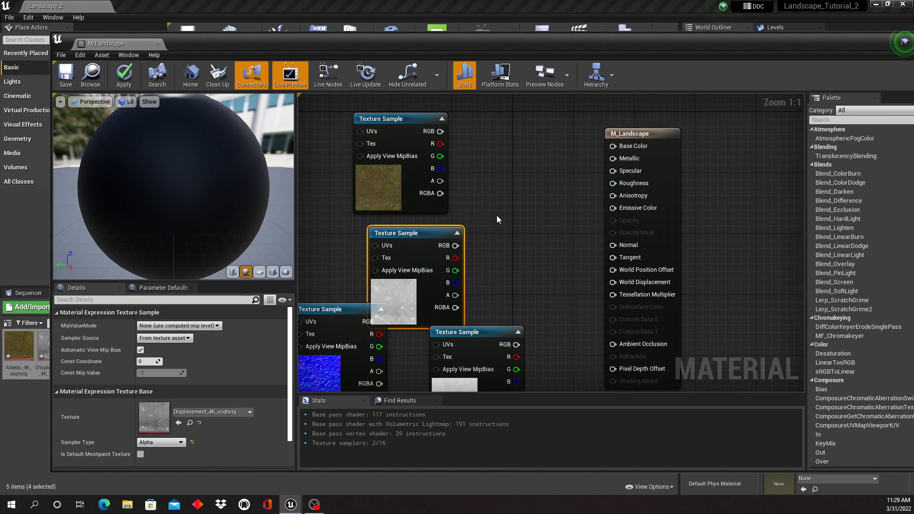
Rearrange the texture samples into a rough column ordered albedo, roughness, normal and displacement from top to bottom.
scroll(496, 216, "down", 4)
right_click_drag(506, 225, 496, 207)
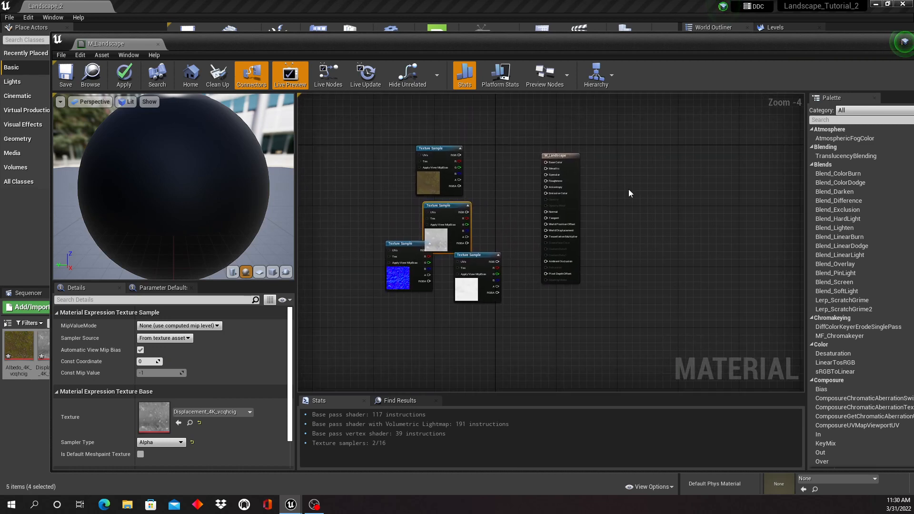
scroll(629, 189, "up", 1)
right_click_drag(628, 190, 670, 212)
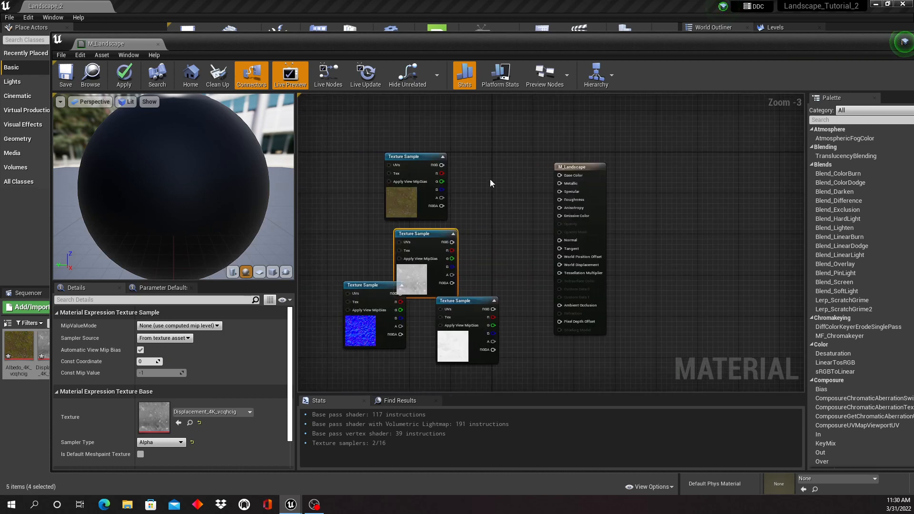
left_click_drag(411, 156, 415, 141)
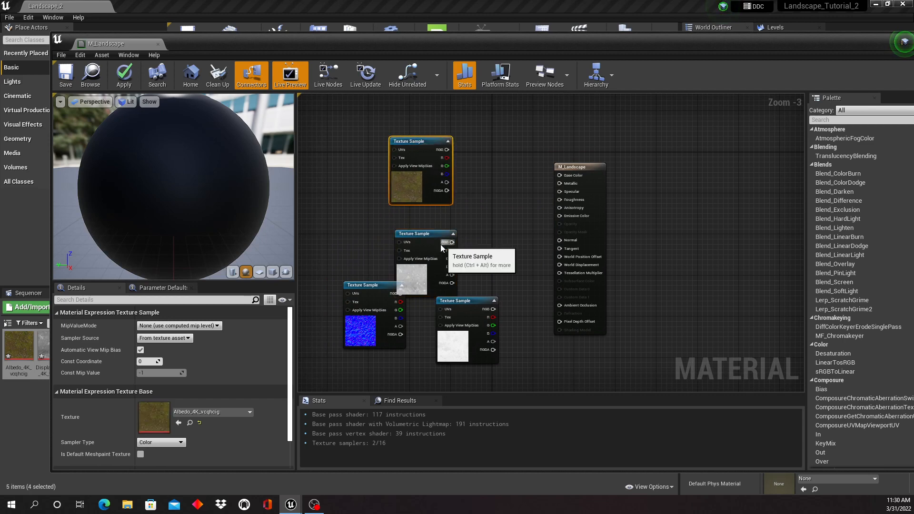
left_click_drag(428, 240, 391, 359)
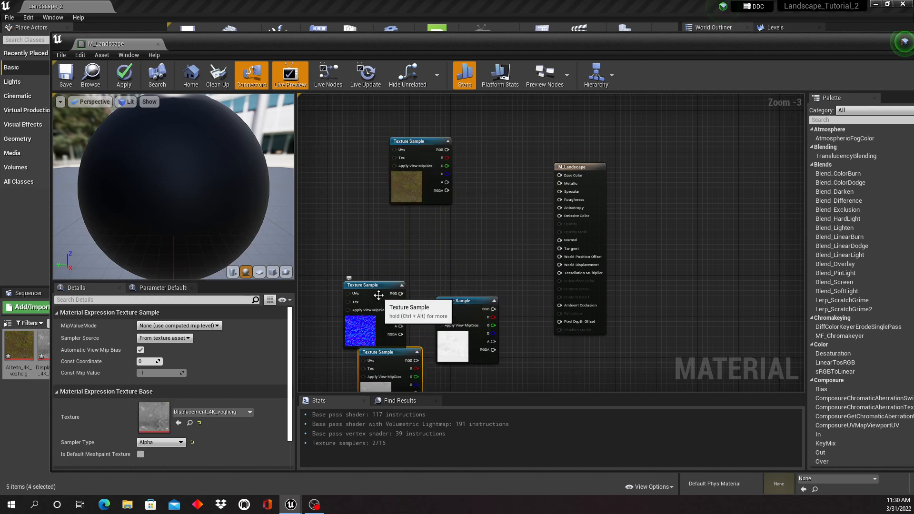
mouse_move(378, 295)
left_mouse_down()
mouse_move(429, 226)
mouse_move(386, 289)
left_mouse_up()
left_click_drag(464, 312, 421, 239)
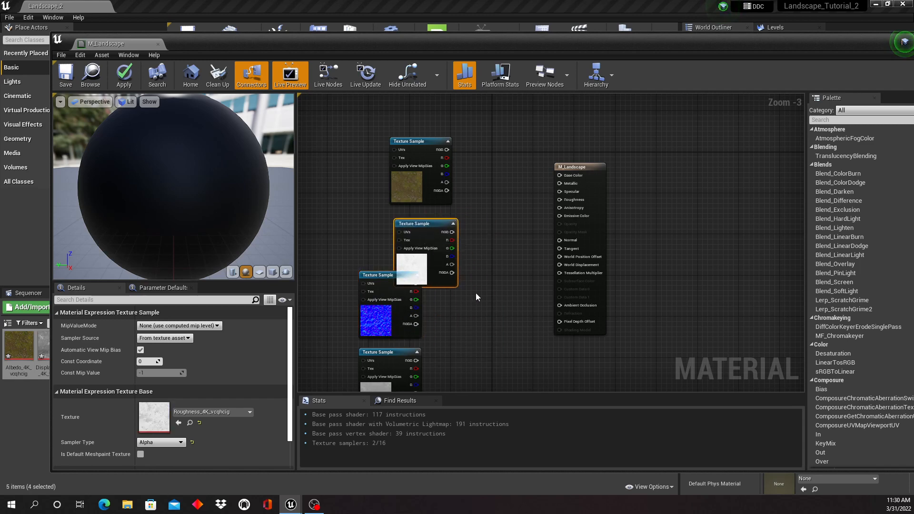
Connect the albedo, roughness, normal and displacement RGB outputs to Base Color, Roughness, Normal and World Displacement respectively, and apply the material changes.
right_click_drag(476, 293, 475, 339)
right_click_drag(506, 235, 488, 222)
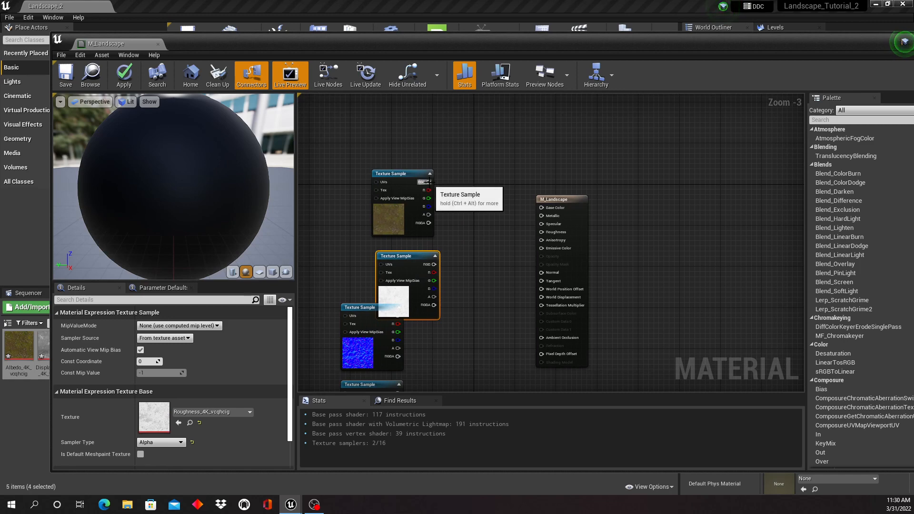
left_click_drag(428, 182, 464, 200)
left_click_drag(546, 211, 543, 208)
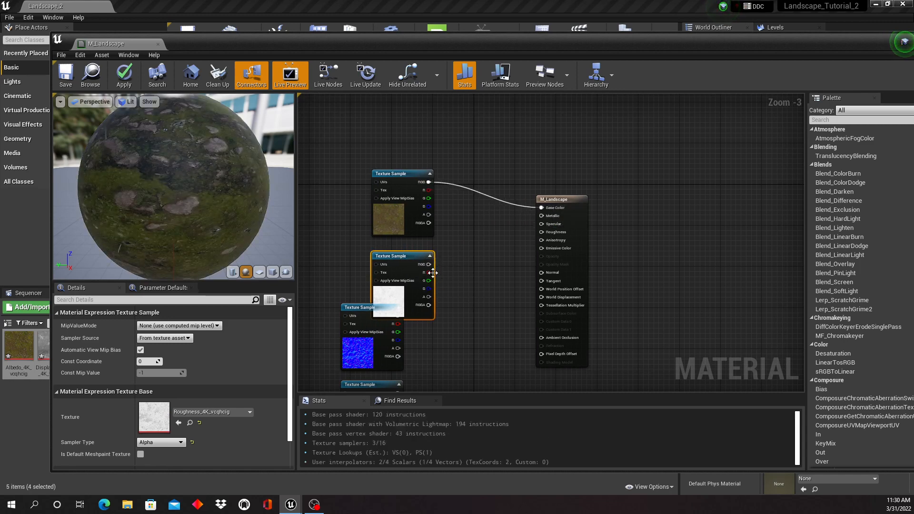
left_click_drag(429, 264, 543, 233)
right_click_drag(473, 313, 473, 243)
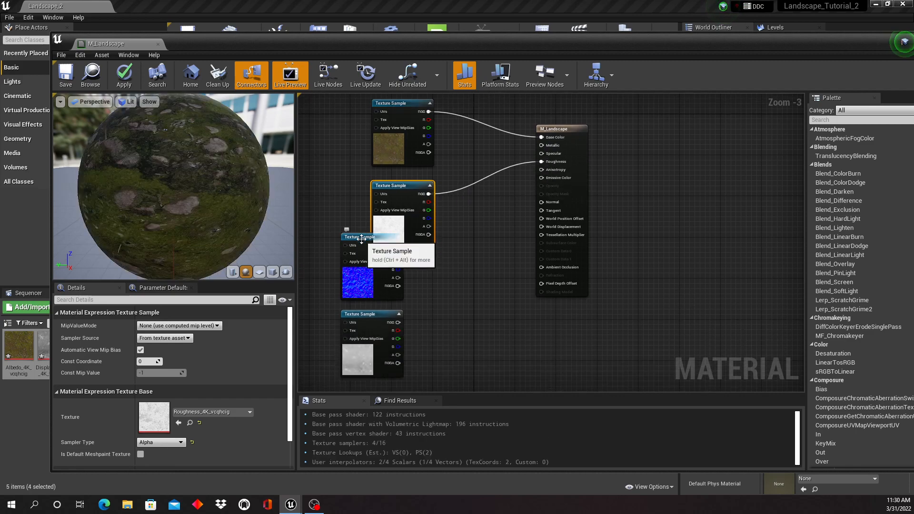
left_click_drag(361, 239, 542, 202)
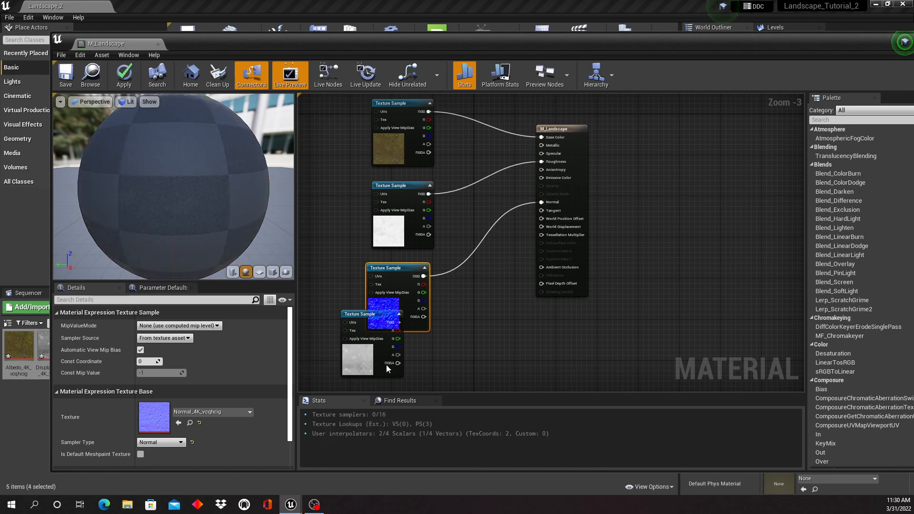
left_click_drag(361, 314, 541, 227)
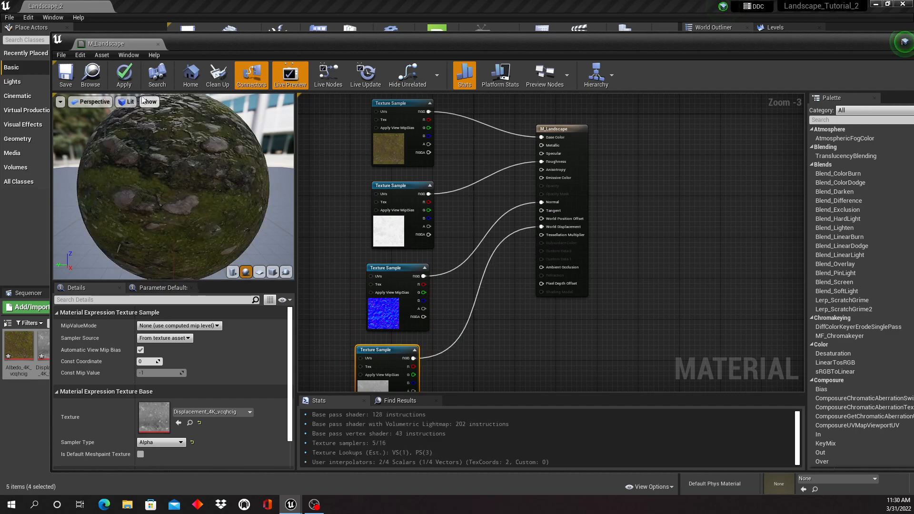
left_click(124, 74)
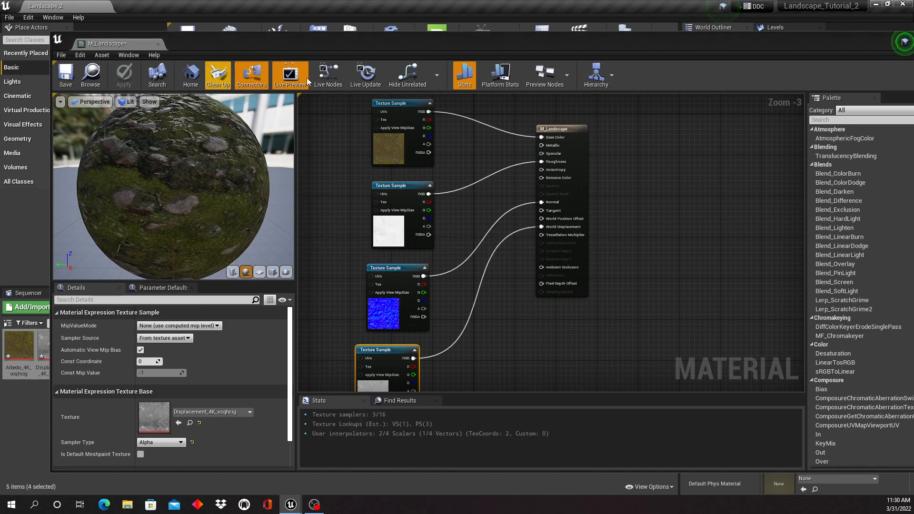
Assign M_Landscape_Inst from the Material folder as the Landscape Material of the Landscape actor.
left_click_drag(299, 47, 913, 67)
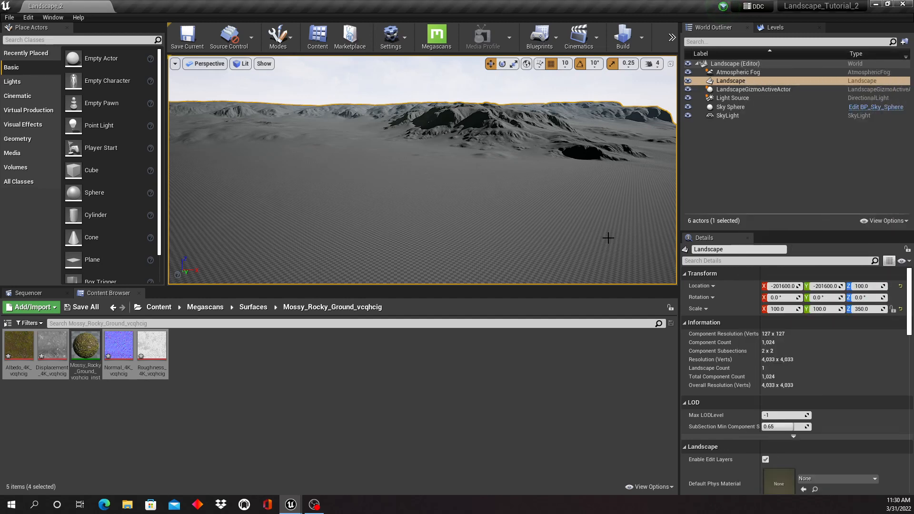
scroll(827, 384, "down", 5)
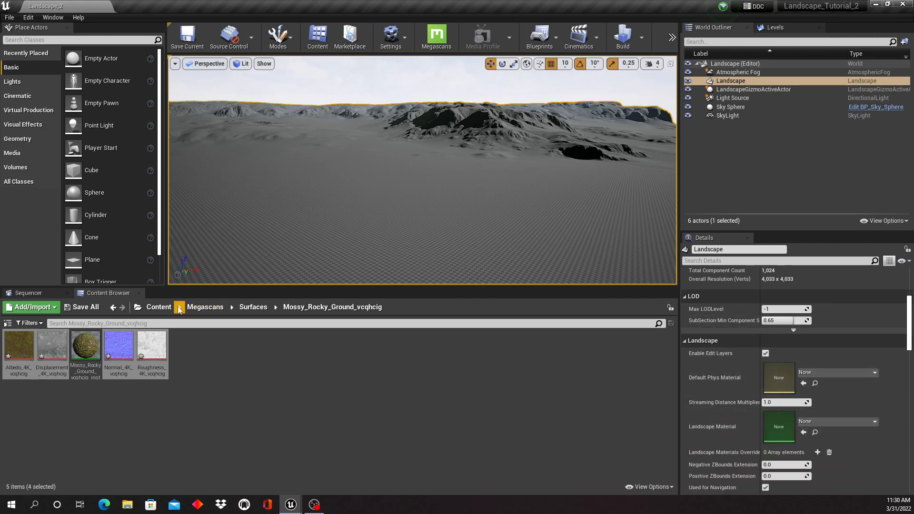
left_click(159, 307)
double_click(19, 347)
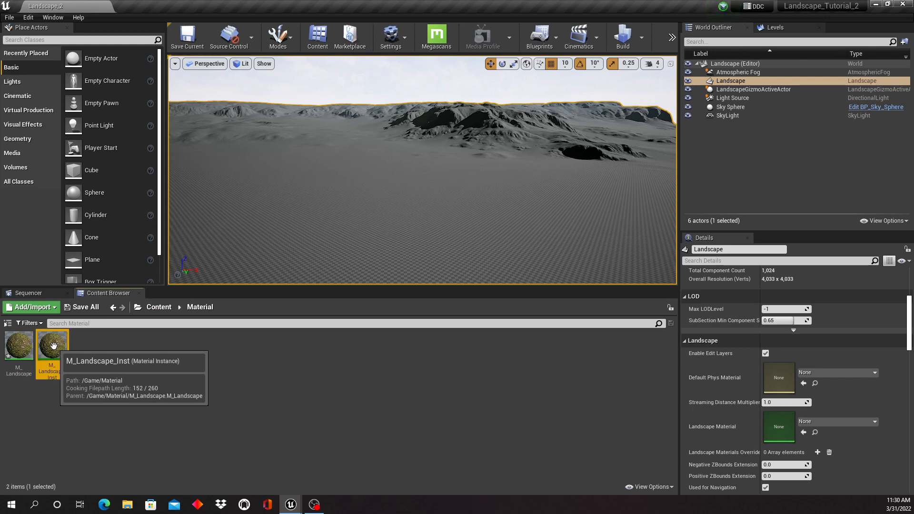
left_click_drag(54, 345, 783, 425)
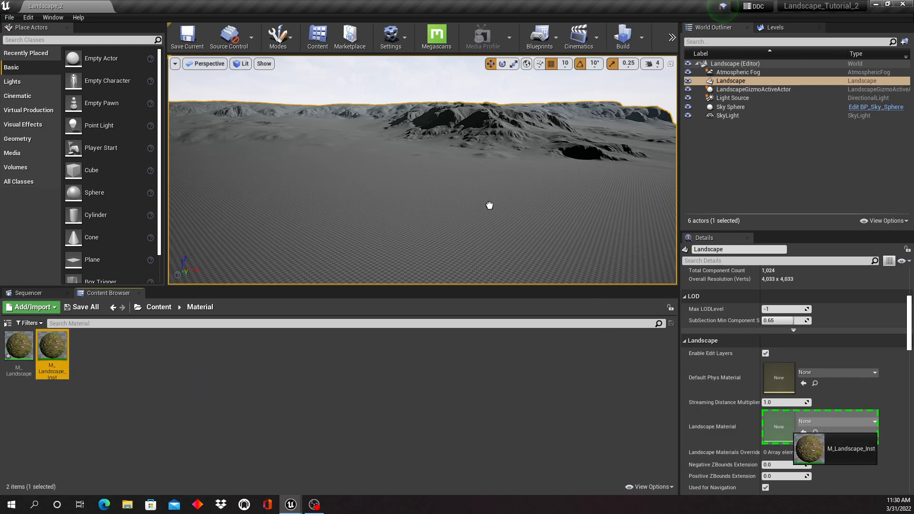
left_click_drag(791, 430, 791, 430)
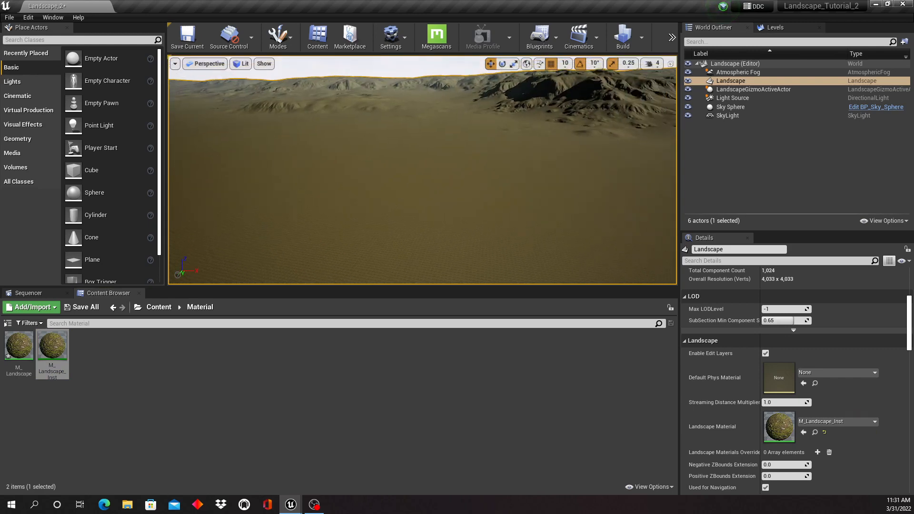
Examine the mossy rocky ground material on the landscape from close up and from farther away.
right_click_drag(422, 170, 461, 236)
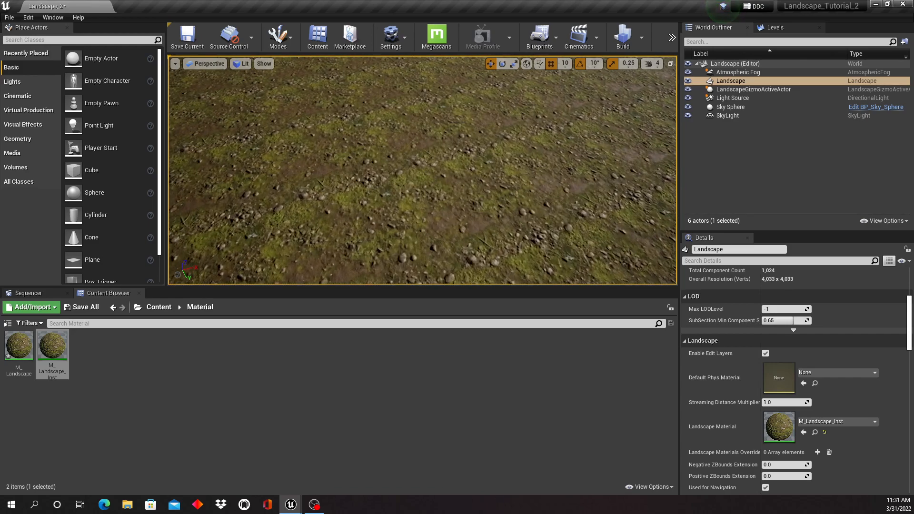
key("w")
right_click_drag(422, 170, 423, 110)
key("w")
key("s")
key("s")
right_click_drag(492, 186, 509, 202)
key("w")
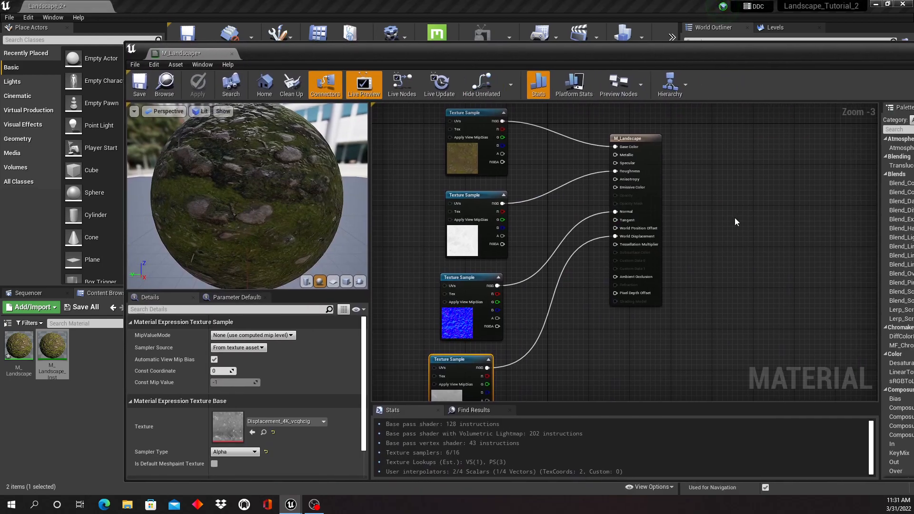
Line up the albedo, roughness and normal texture samples in a column farther from the M_Landscape node.
scroll(724, 217, "down", 1)
right_click_drag(723, 218, 692, 228)
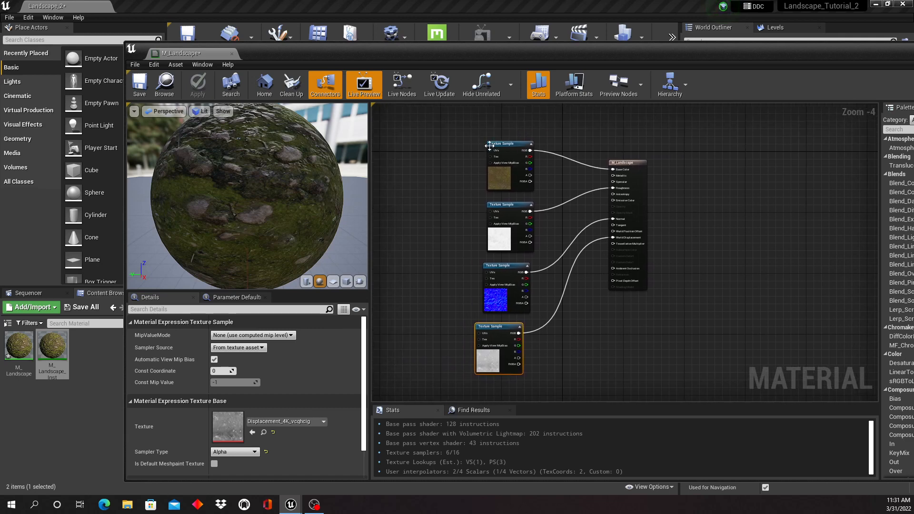
left_click_drag(502, 167, 460, 166)
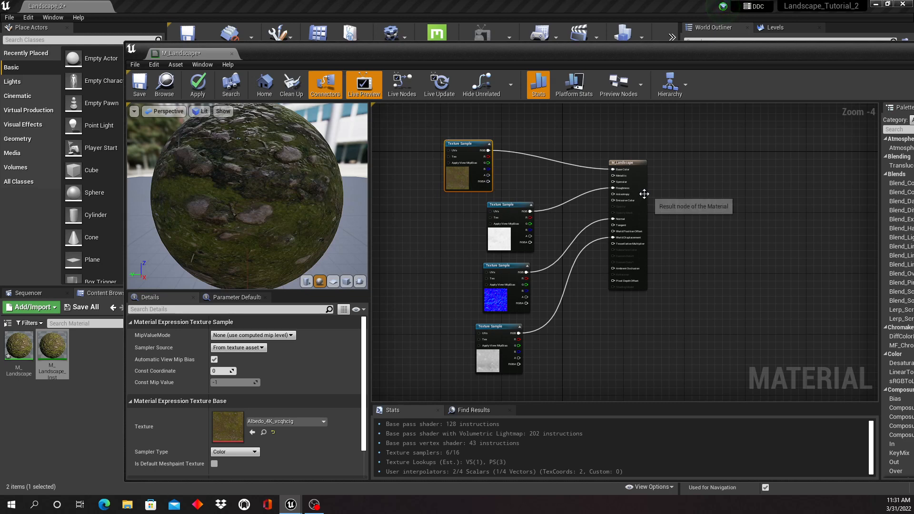
left_click_drag(507, 220, 460, 222)
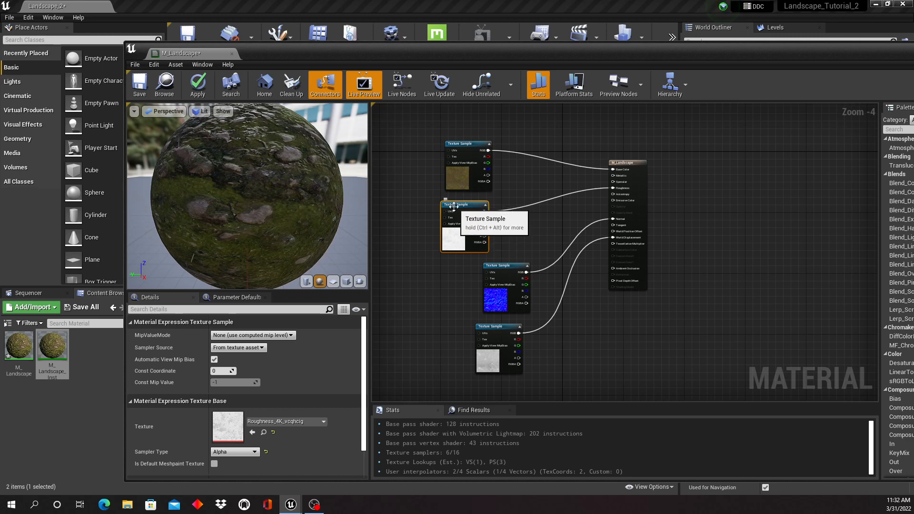
left_click_drag(456, 206, 460, 208)
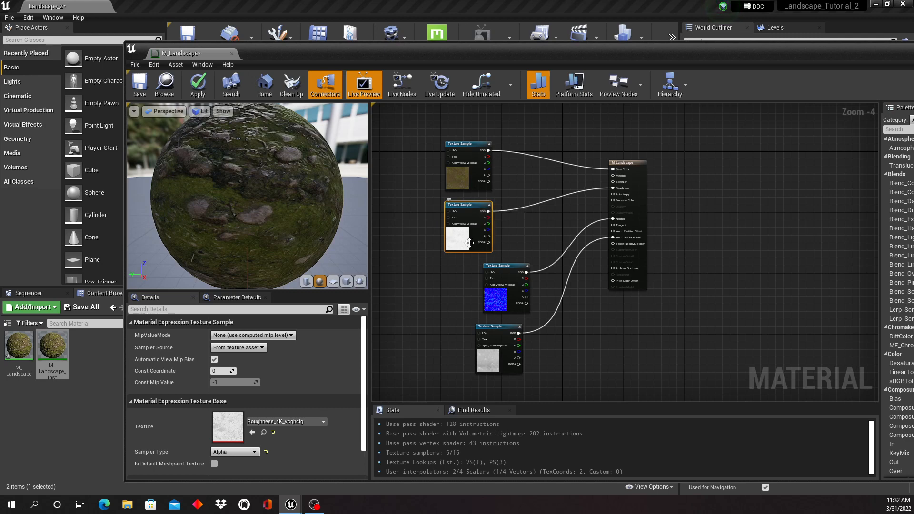
left_click_drag(503, 271, 467, 272)
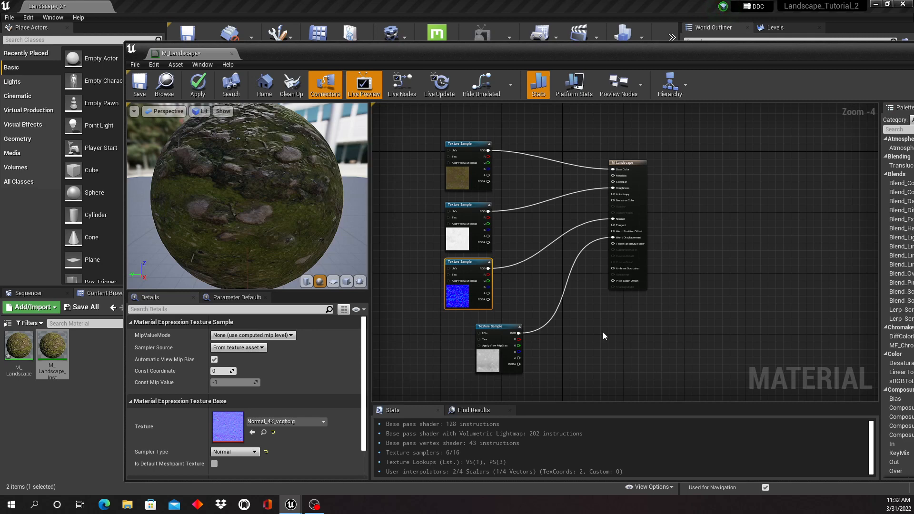
Disconnect the displacement texture from World Displacement, apply the material changes and uncover the level viewport.
left_click(562, 301, "alt")
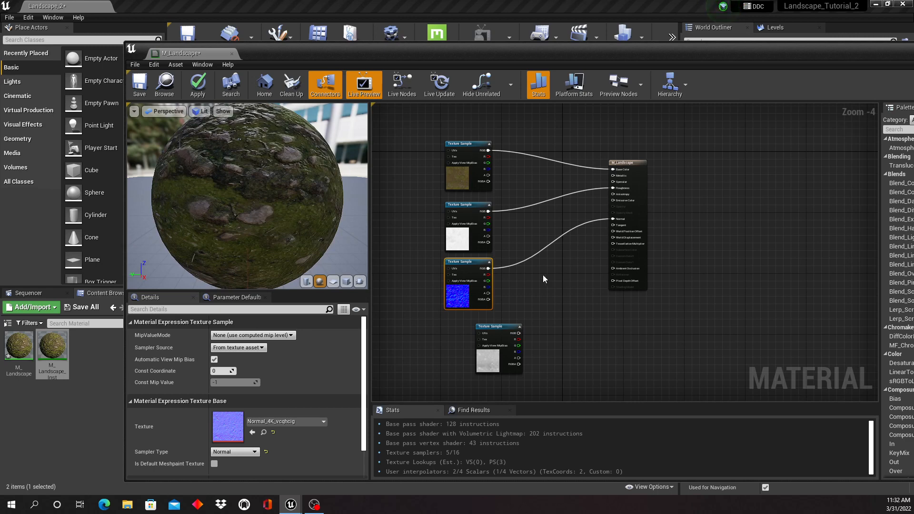
left_click(207, 94)
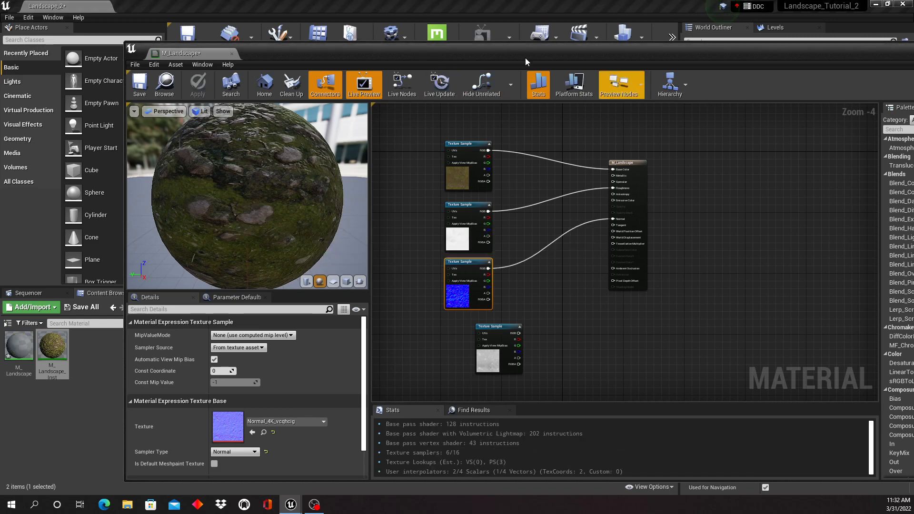
left_click_drag(491, 57, 913, 80)
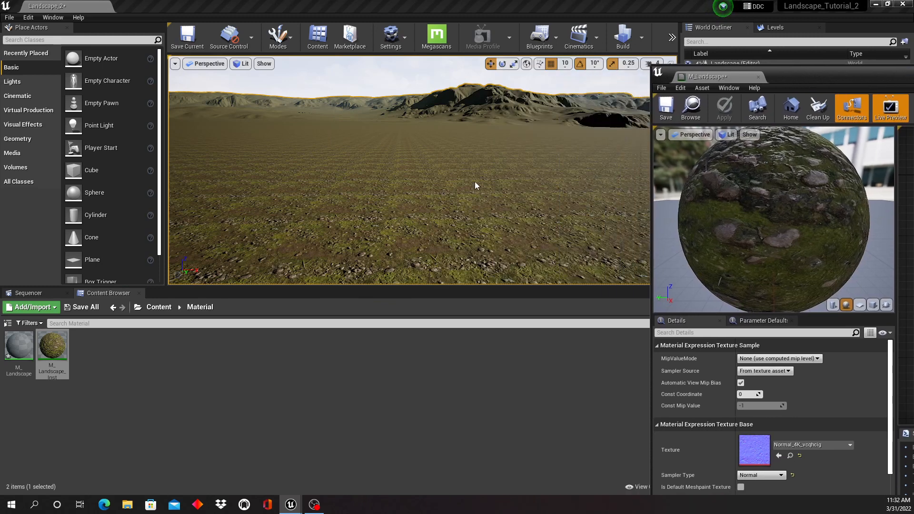
Examine the landscape surface without displacement, both close to the ground and out toward the mountains.
left_click(528, 185)
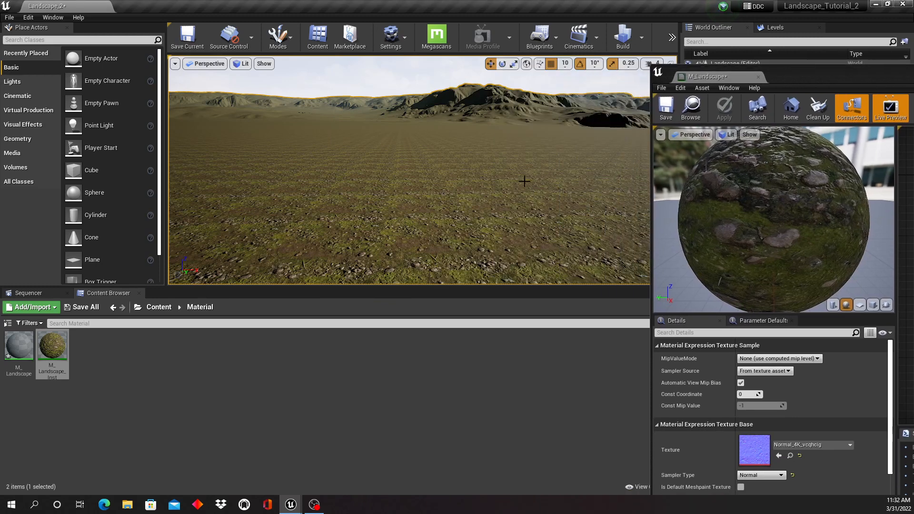
right_click_drag(442, 202, 436, 226)
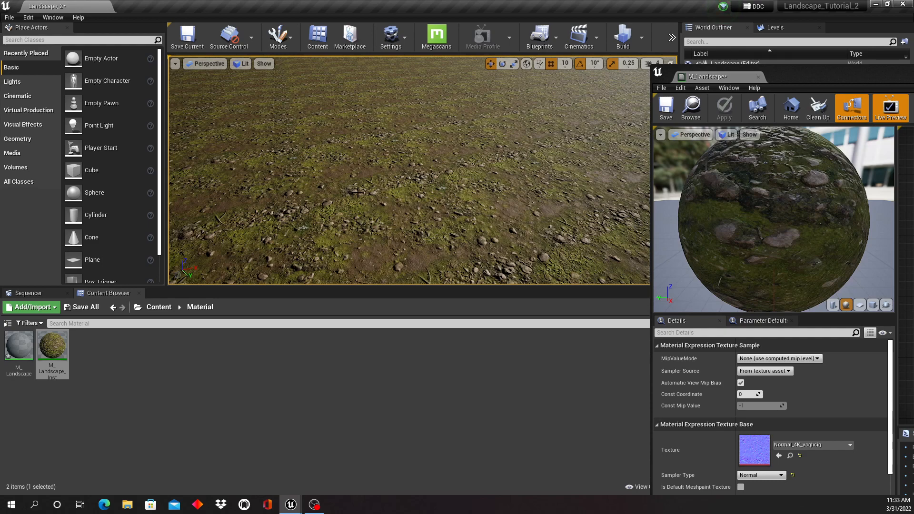
right_click_drag(368, 192, 367, 192)
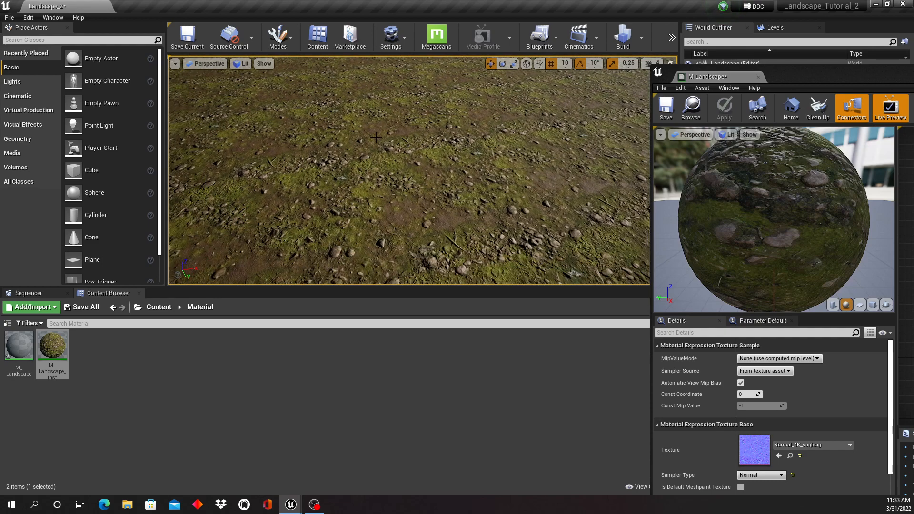
right_click_drag(390, 157, 391, 158)
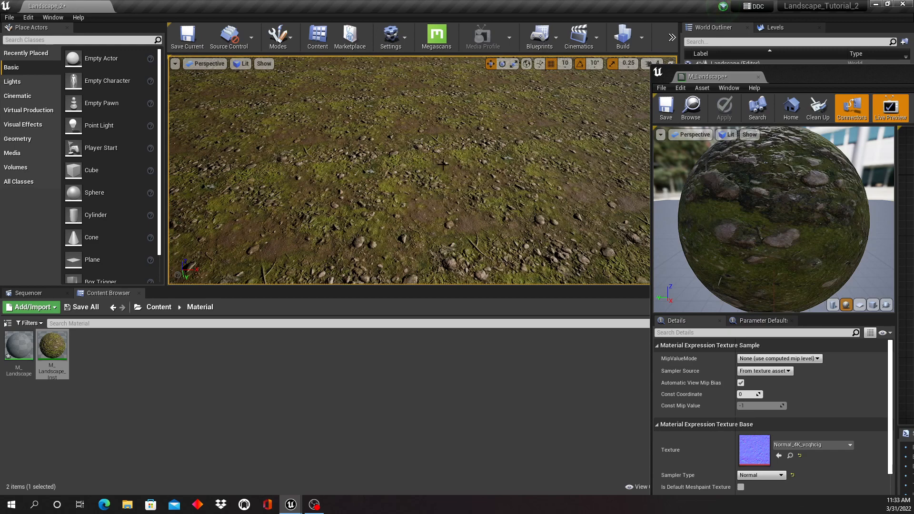
mouse_move(464, 168)
right_mouse_down()
mouse_move(461, 186)
mouse_move(455, 167)
mouse_move(463, 189)
mouse_move(462, 174)
right_mouse_up()
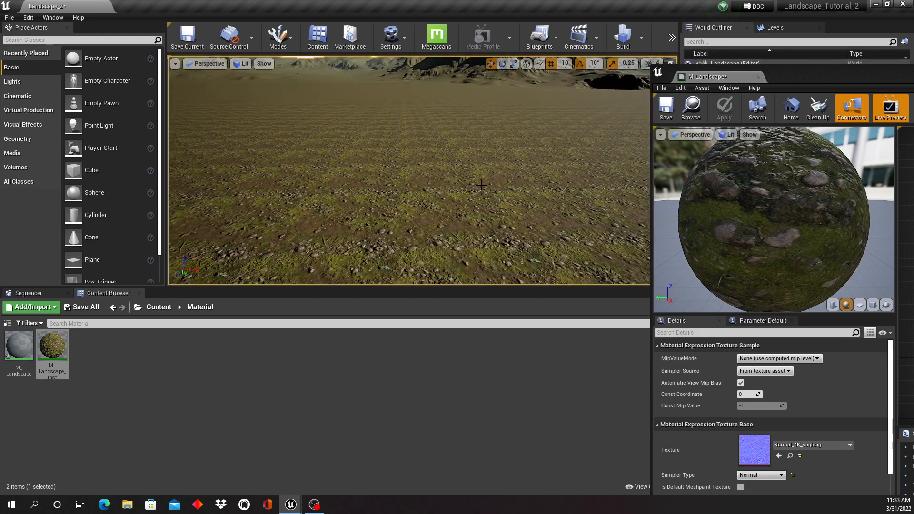
mouse_move(474, 181)
right_mouse_down()
mouse_move(467, 175)
mouse_move(464, 182)
right_mouse_up()
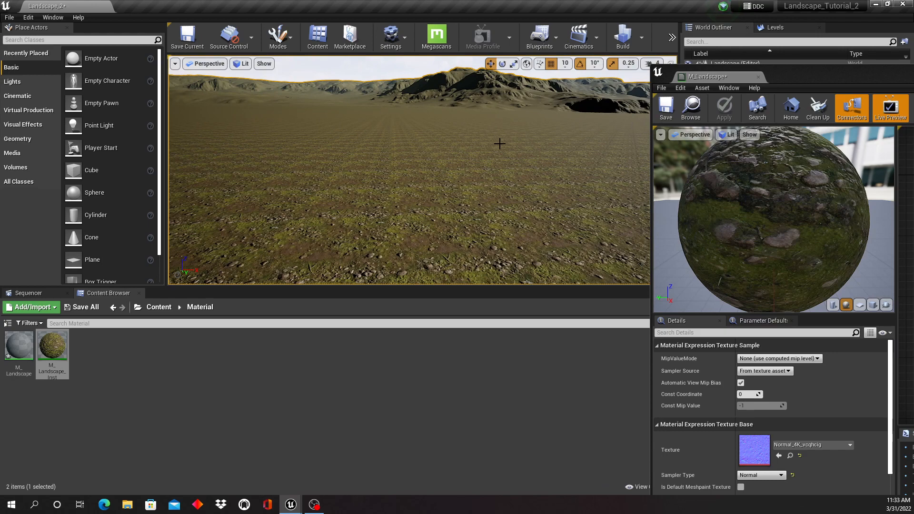
right_click_drag(498, 150, 495, 143)
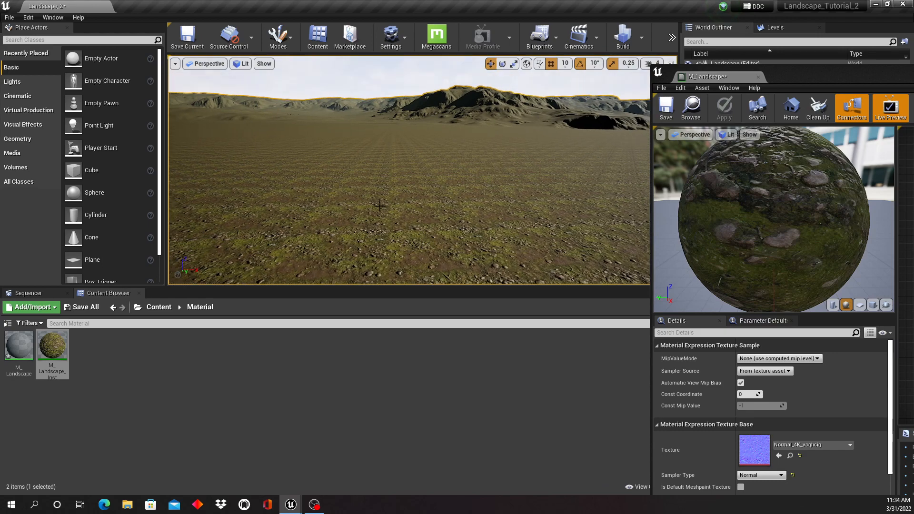
mouse_move(451, 184)
right_mouse_down()
mouse_move(460, 190)
mouse_move(462, 175)
right_mouse_up()
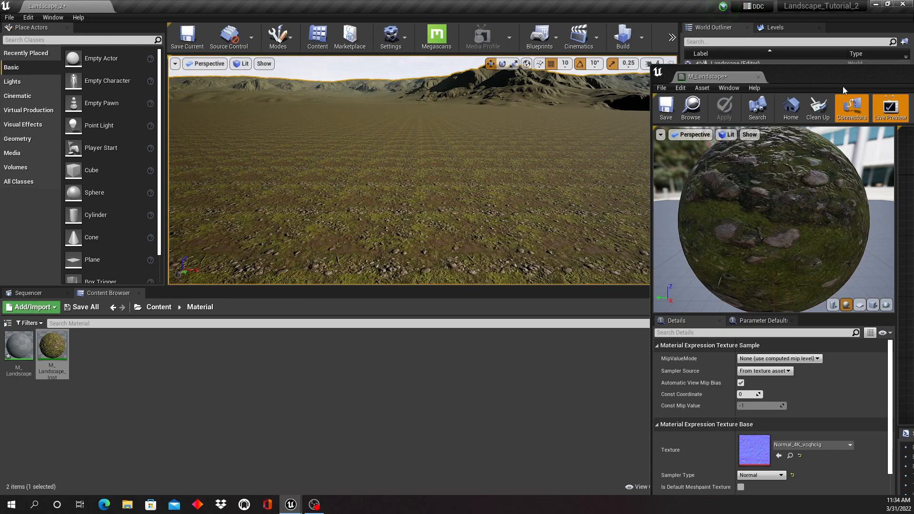
Align the displacement texture sample with the column below the normal sample in the M_Landscape graph.
left_click_drag(832, 77, 274, 38)
left_click_drag(460, 317, 431, 320)
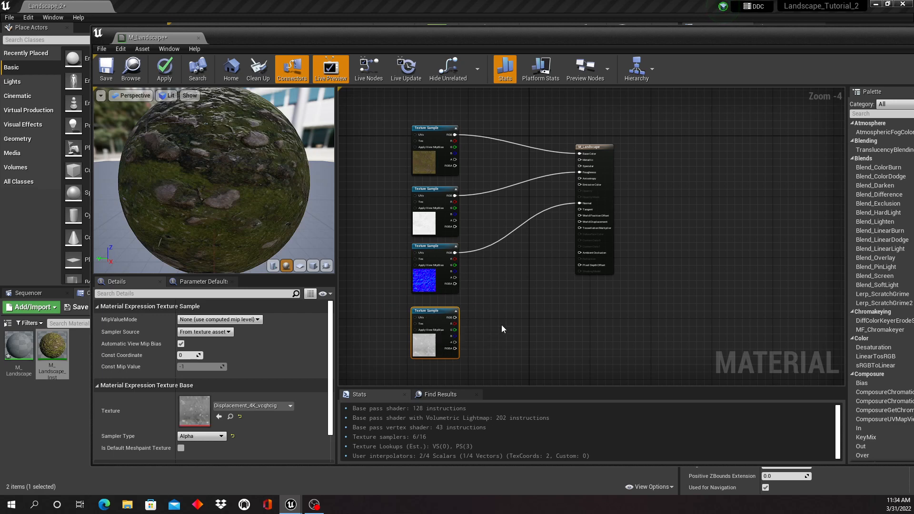
scroll(505, 328, "up", 1)
right_click_drag(505, 327, 545, 311)
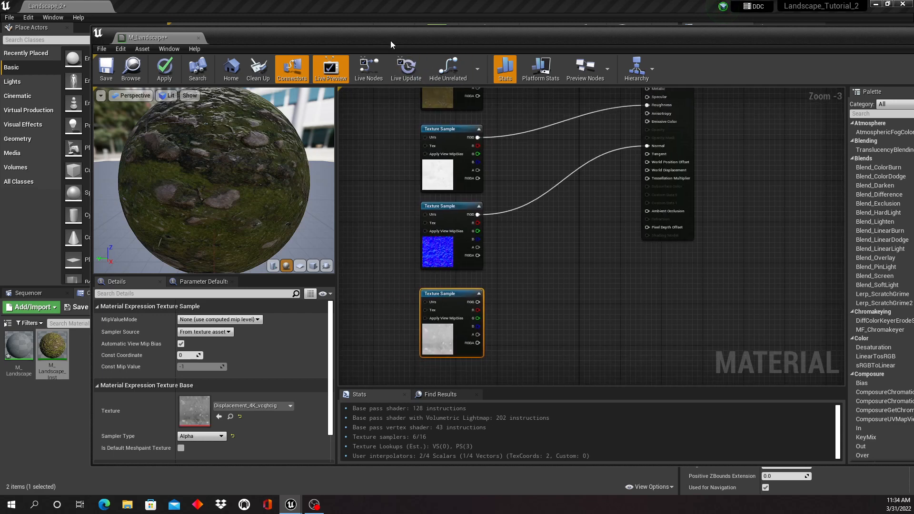
Inspect the repetition of the ground texture across the flat part of the landscape.
left_click_drag(389, 40, 763, 78)
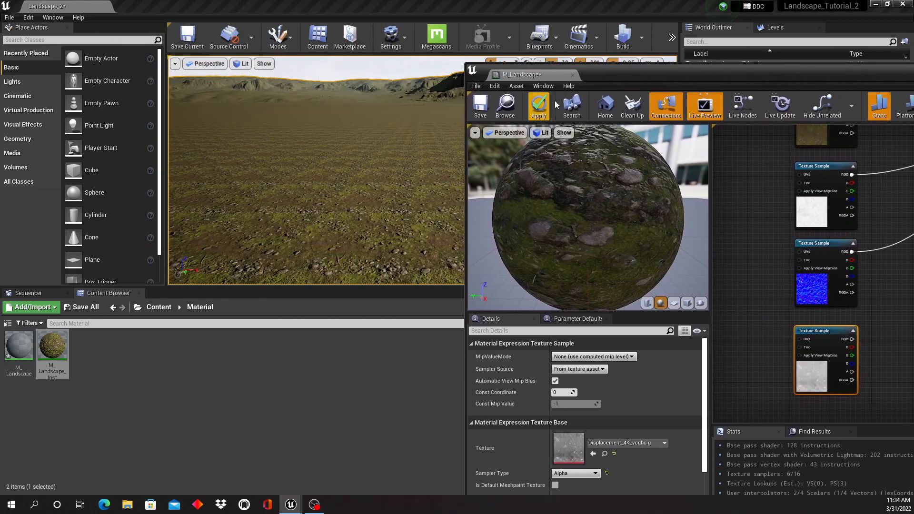
left_click_drag(633, 75, 729, 81)
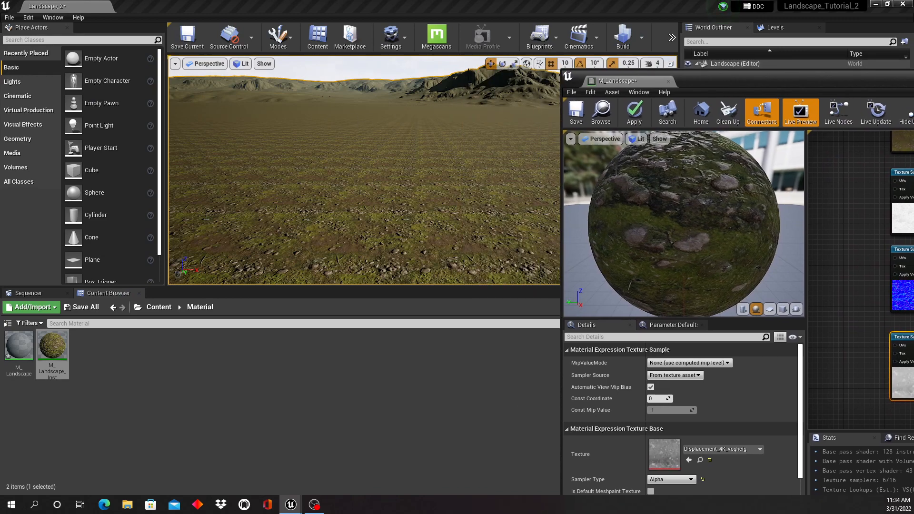
right_click_drag(413, 146, 461, 124)
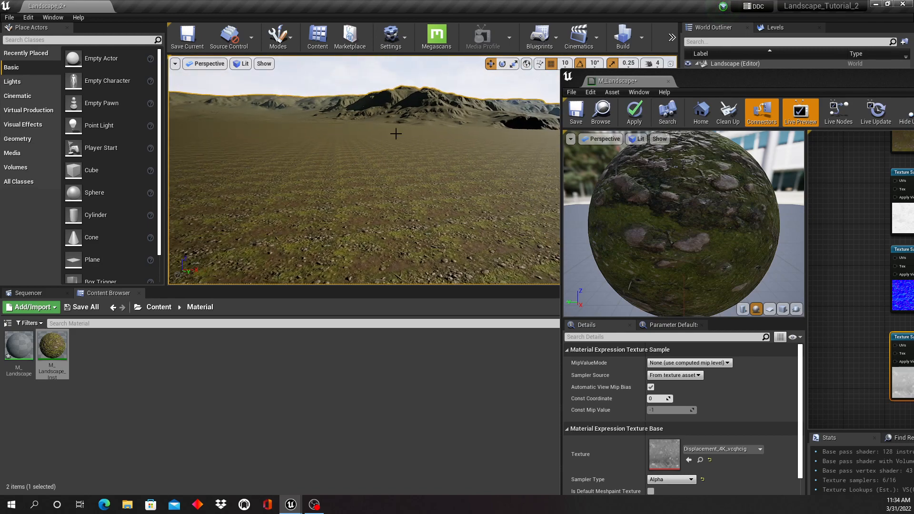
right_click_drag(480, 131, 463, 132)
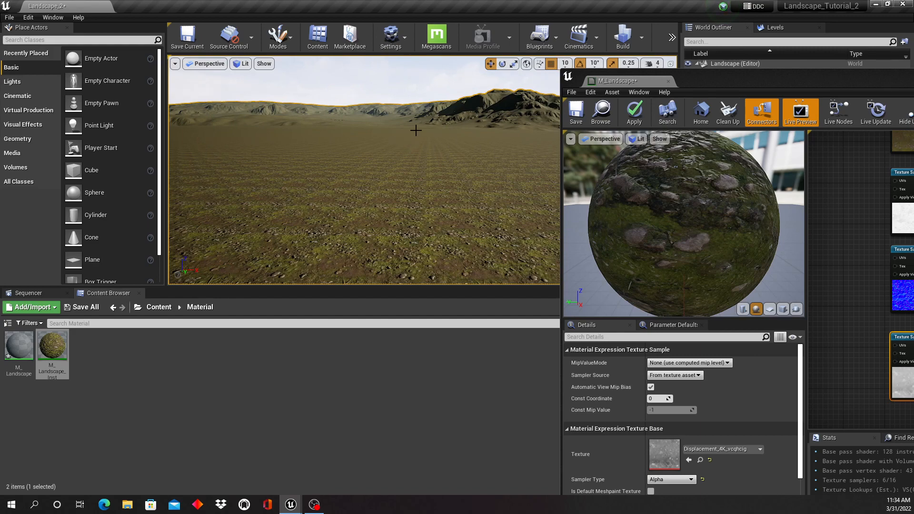
right_click_drag(417, 129, 443, 128)
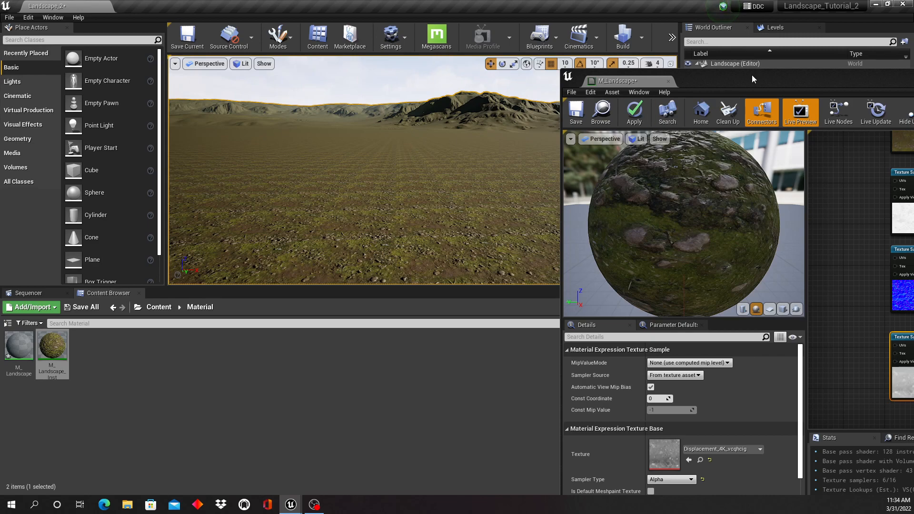
Bring the M_Landscape graph back into view and add a LandscapeLayerCoords node ahead of the texture samples.
left_click_drag(753, 79, 342, 72)
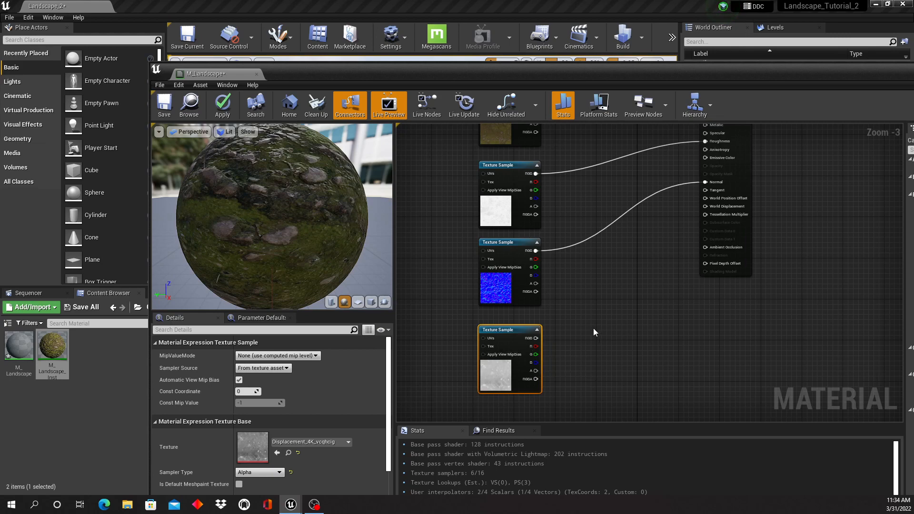
scroll(593, 327, "down", 1)
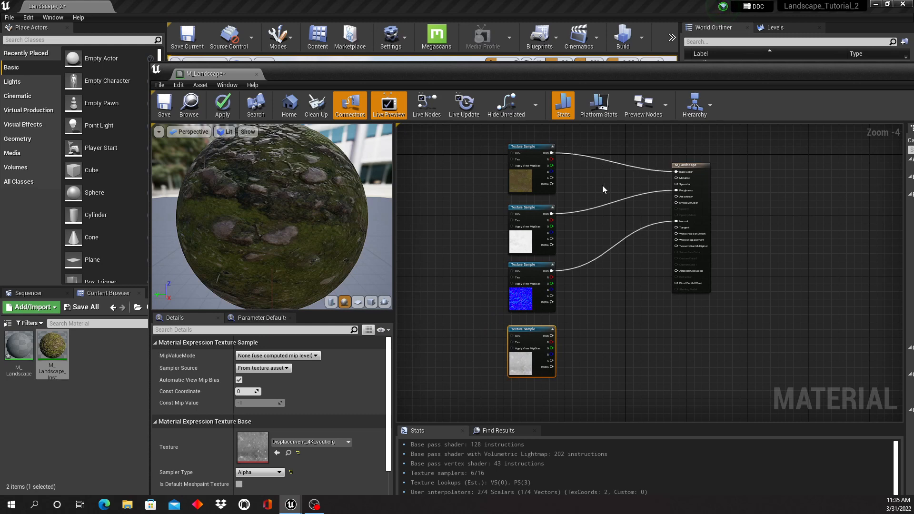
scroll(607, 191, "down", 1)
scroll(606, 287, "down", 1)
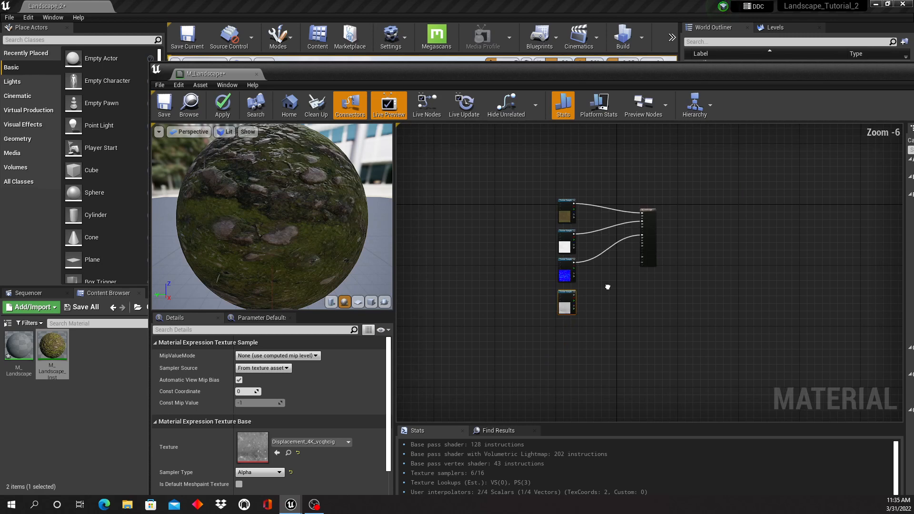
right_click_drag(607, 286, 636, 289)
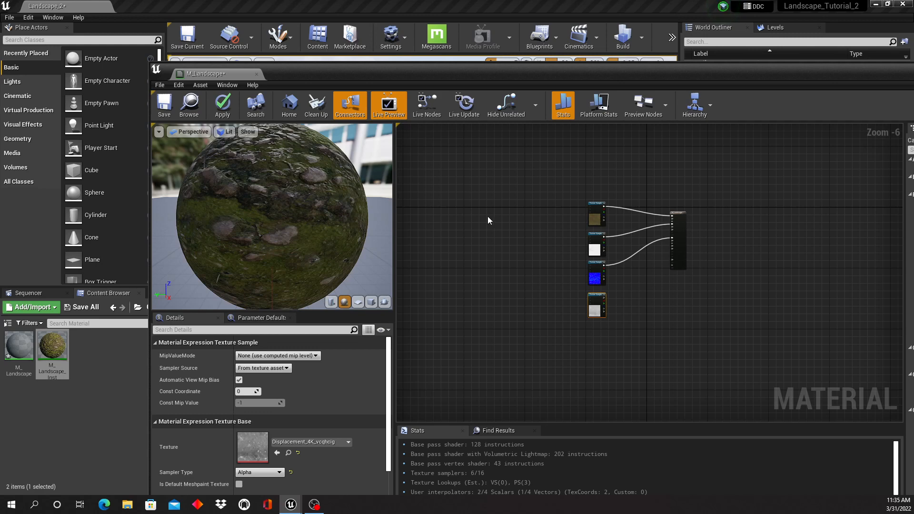
right_click(487, 220)
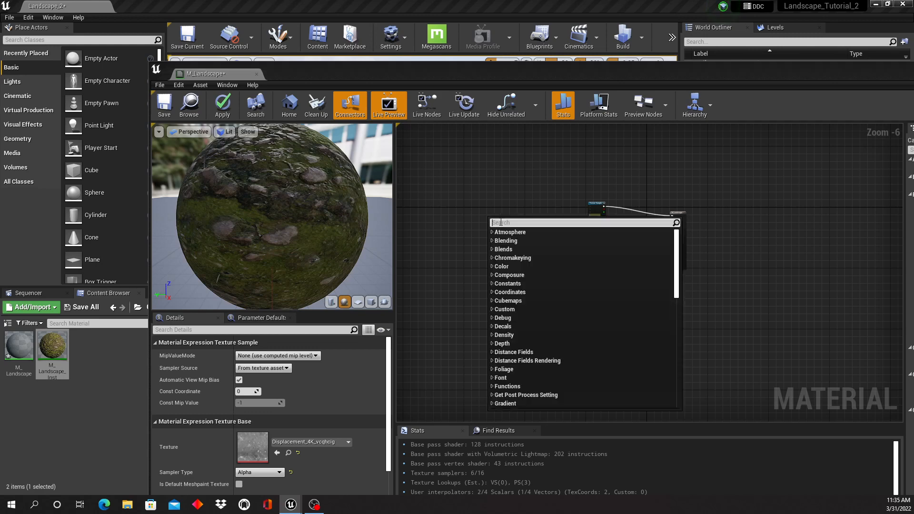
type("La")
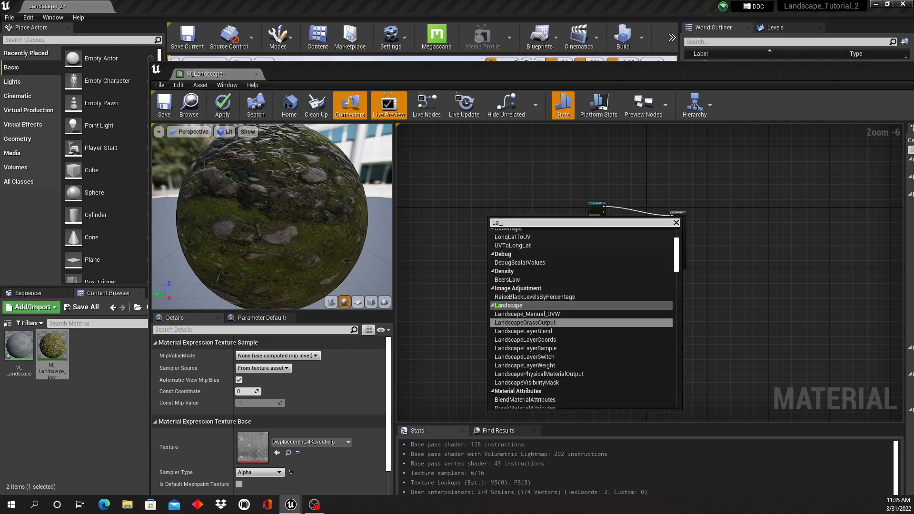
type("ndsc")
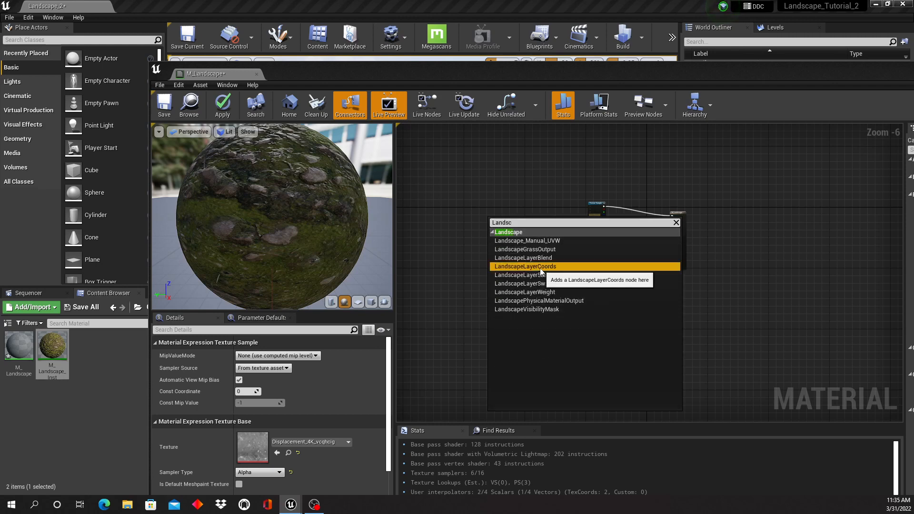
left_click(541, 268)
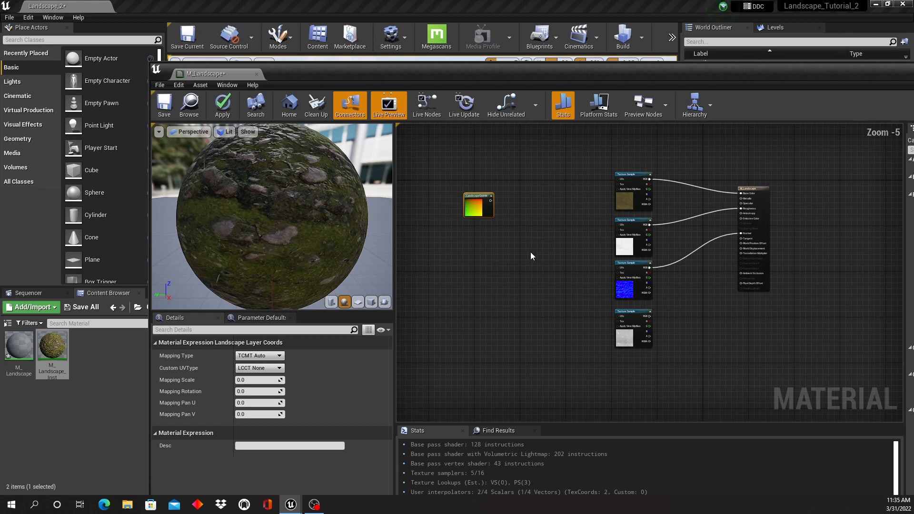
Set the LandscapeLayerCoords node's Mapping Scale to 4033 and apply the material.
left_click(254, 382)
type("4033")
key("Return")
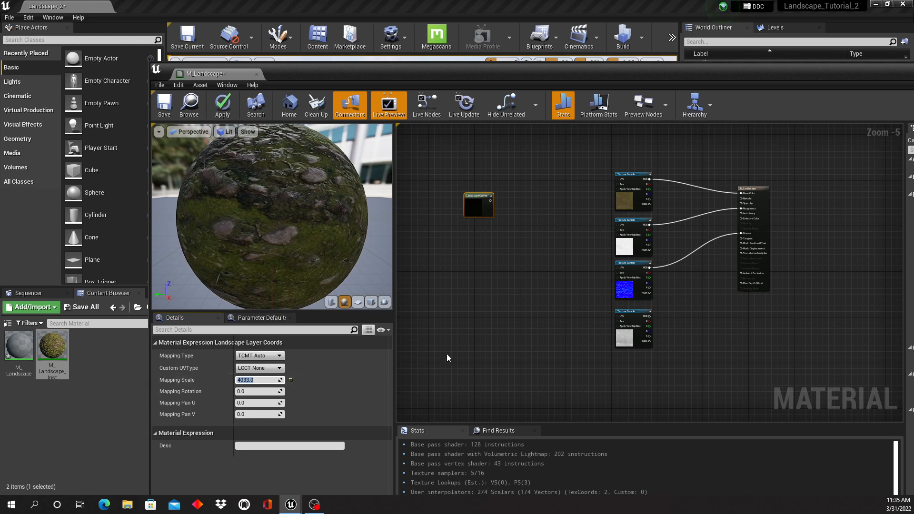
left_click(223, 105)
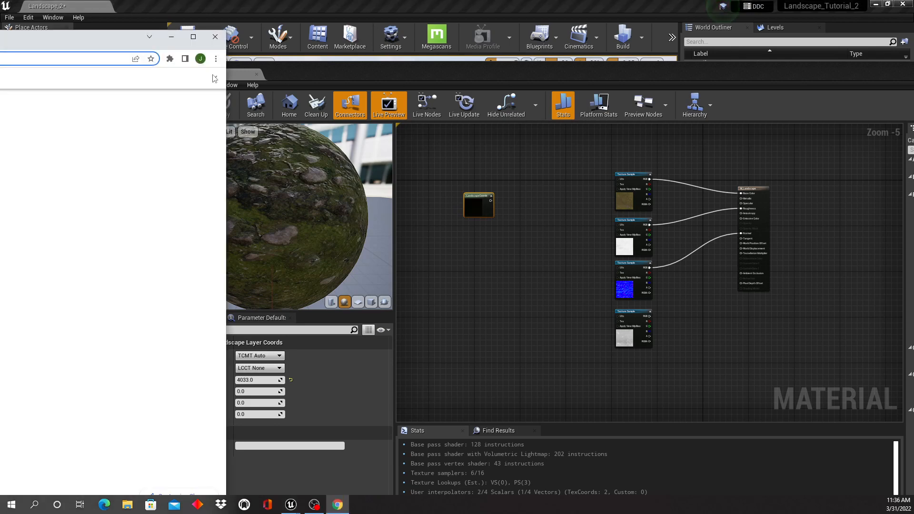
Switch to Chrome, bring its window fully into view and search Google for "unwrap UV chocolate".
left_click_drag(64, 44, 781, 106)
left_click(705, 118)
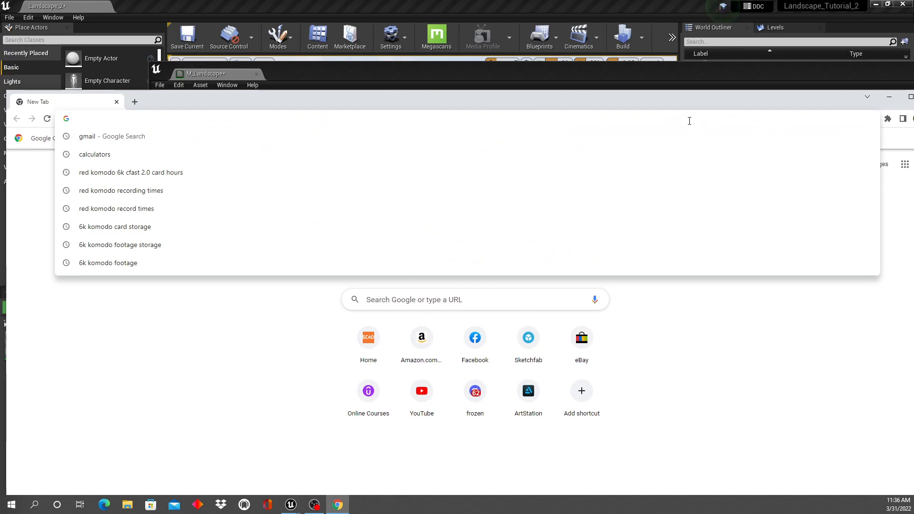
type("un")
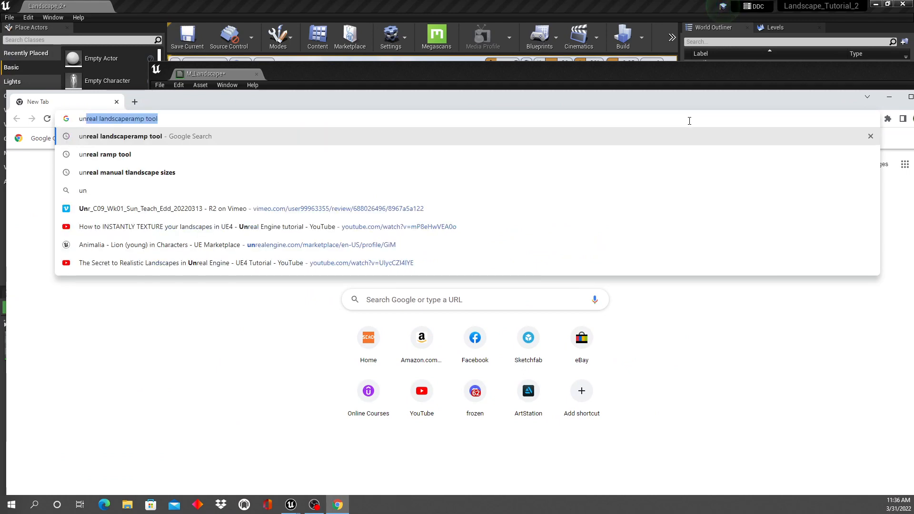
type("wr")
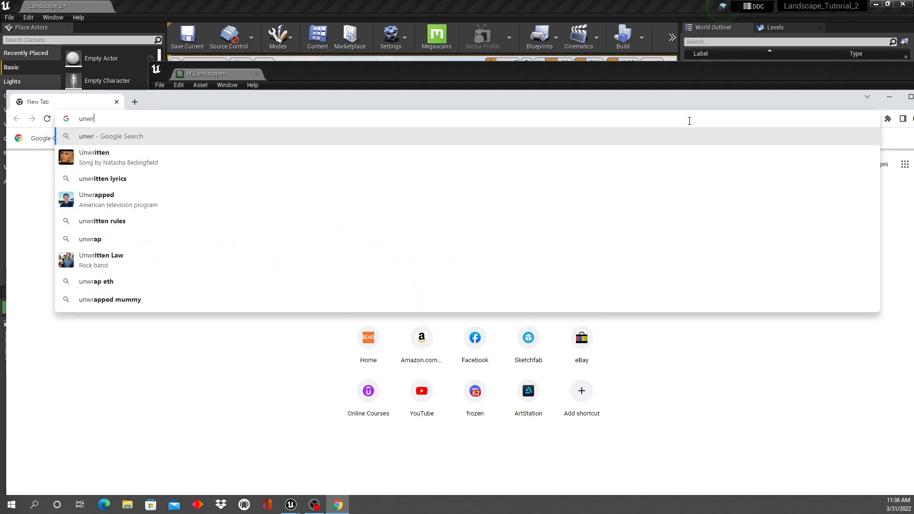
type("ap ")
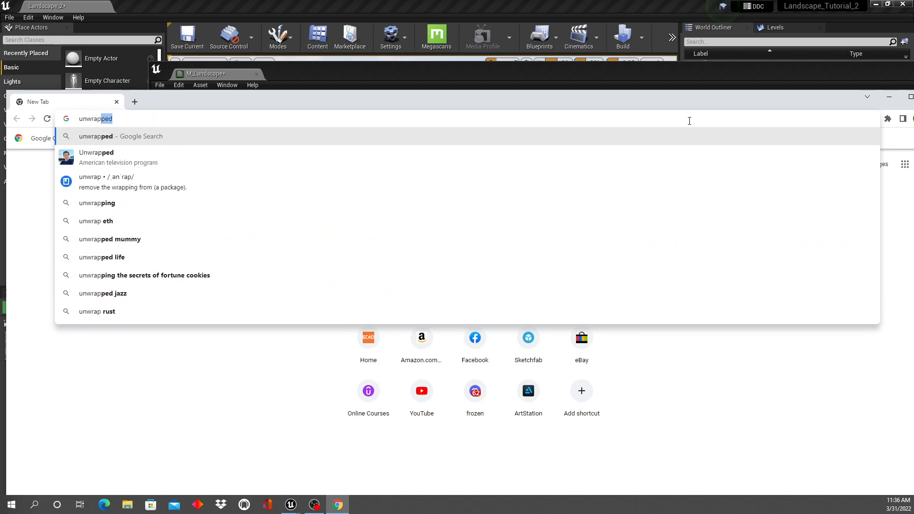
type("UV")
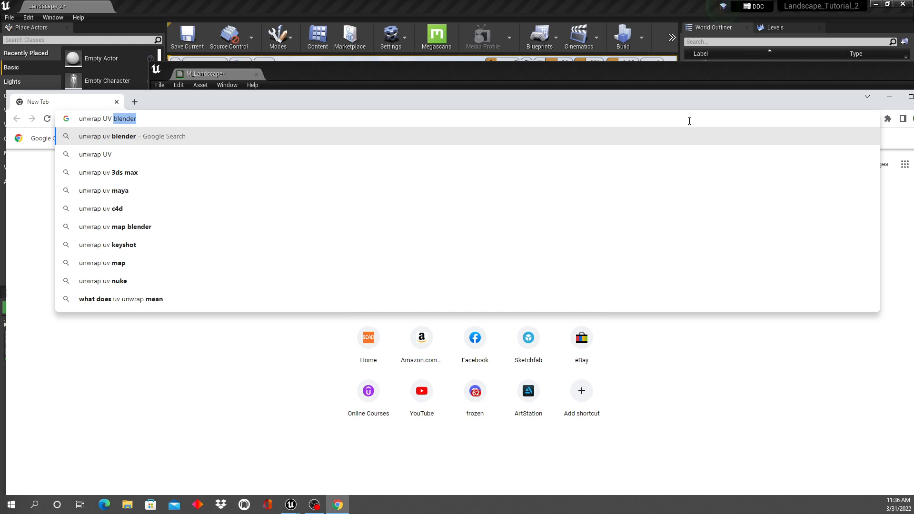
type("chocol")
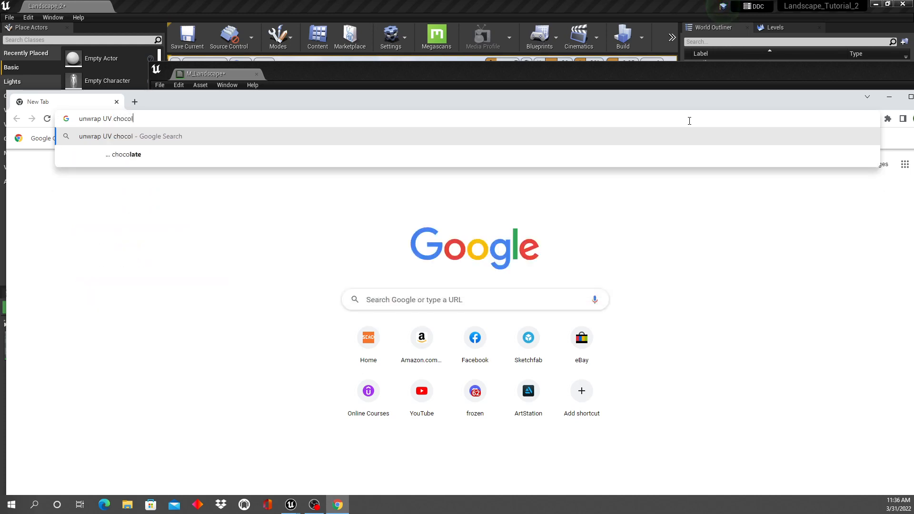
type("ate")
key("Return")
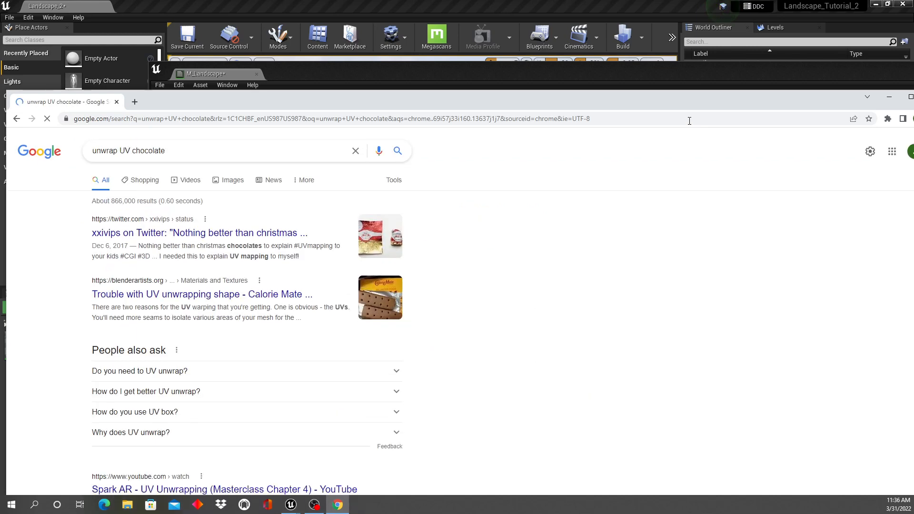
Show the image results and enlarge the picture of the flattened Santa chocolate wrapper beside the wrapped figure.
left_click(142, 183)
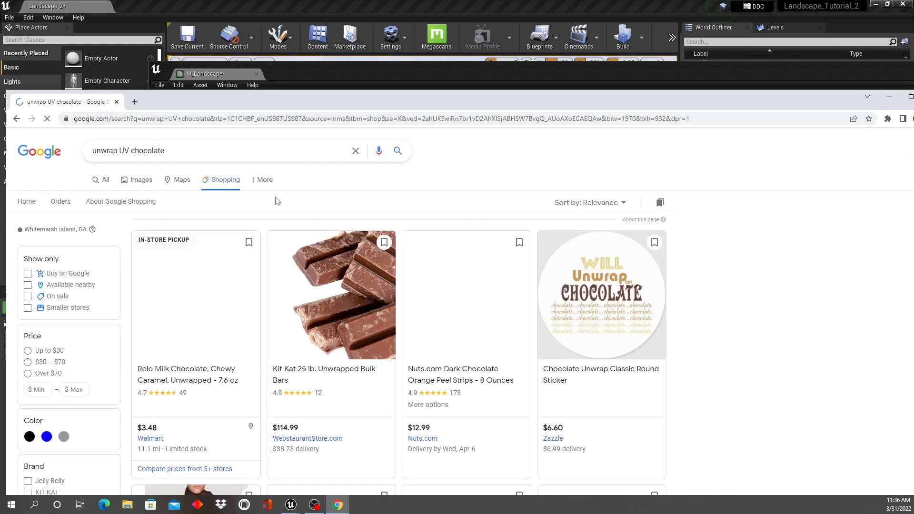
left_click(141, 180)
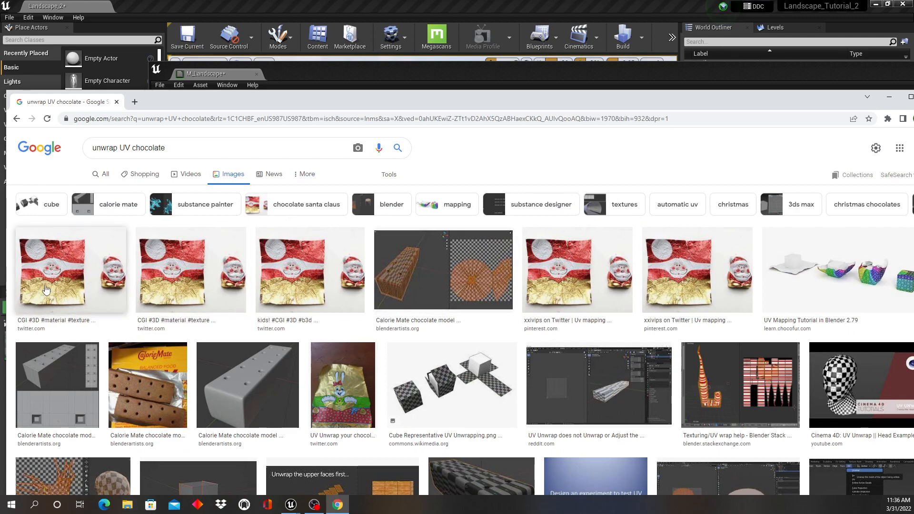
left_click(74, 264)
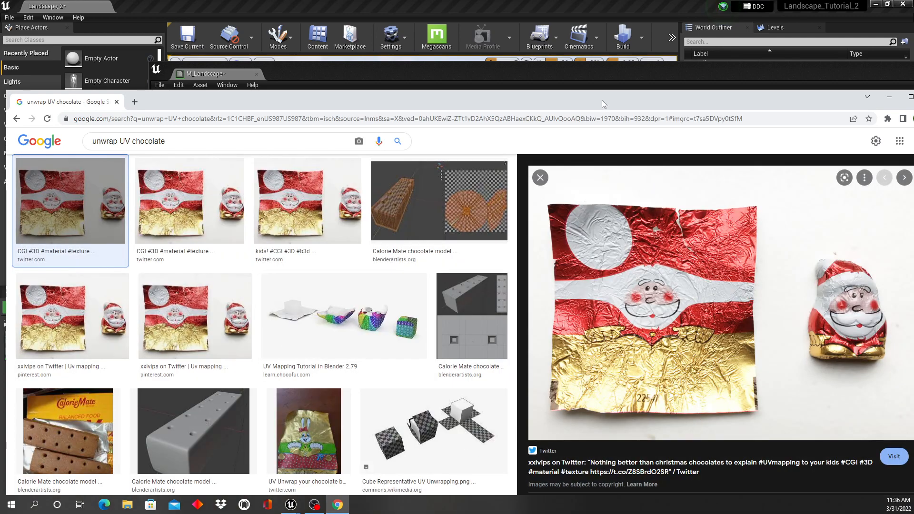
left_click_drag(601, 100, 306, 41)
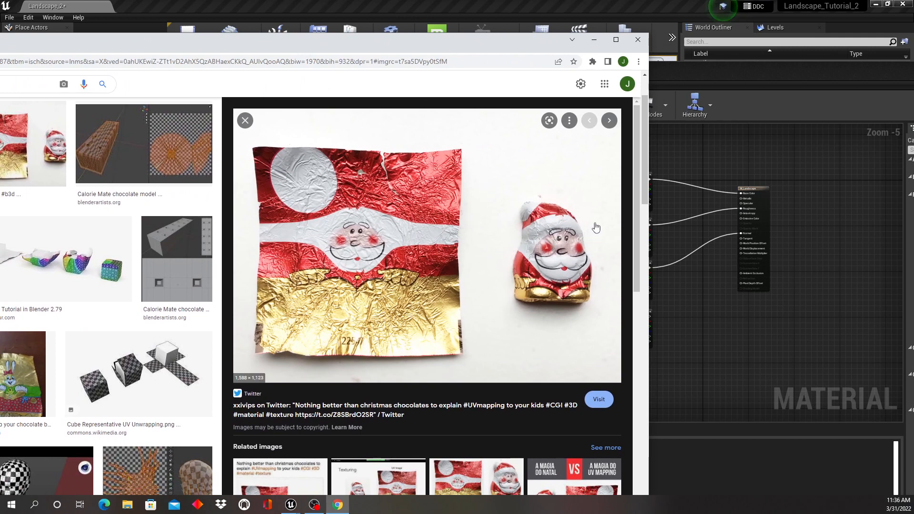
Compare the material preview with the unwrapped wrapper picture, close the browser and check the landscape behind the Unreal material editor.
left_click(706, 76)
left_click_drag(876, 82, 820, 57)
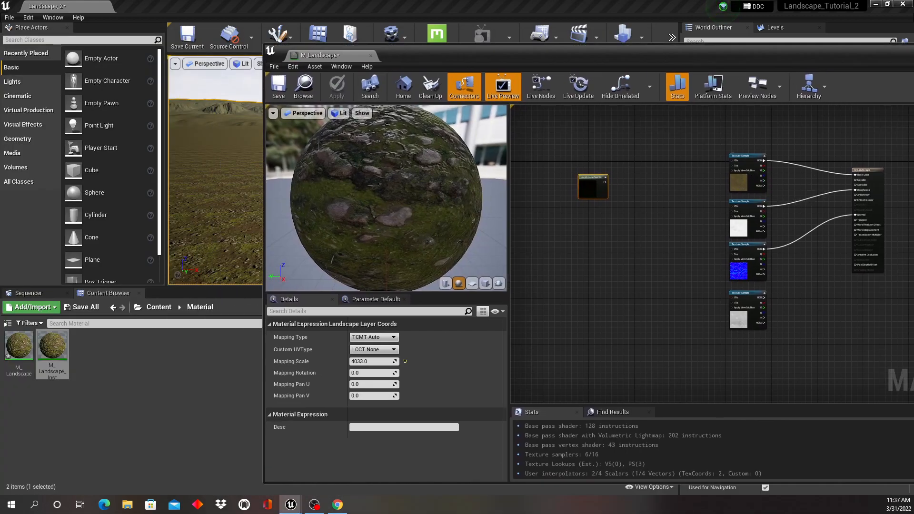
key("alt+Tab")
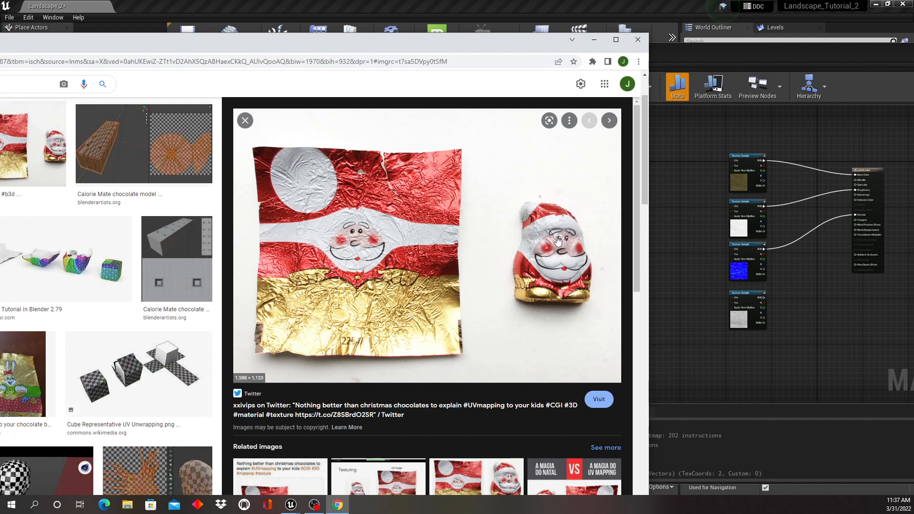
left_click(638, 40)
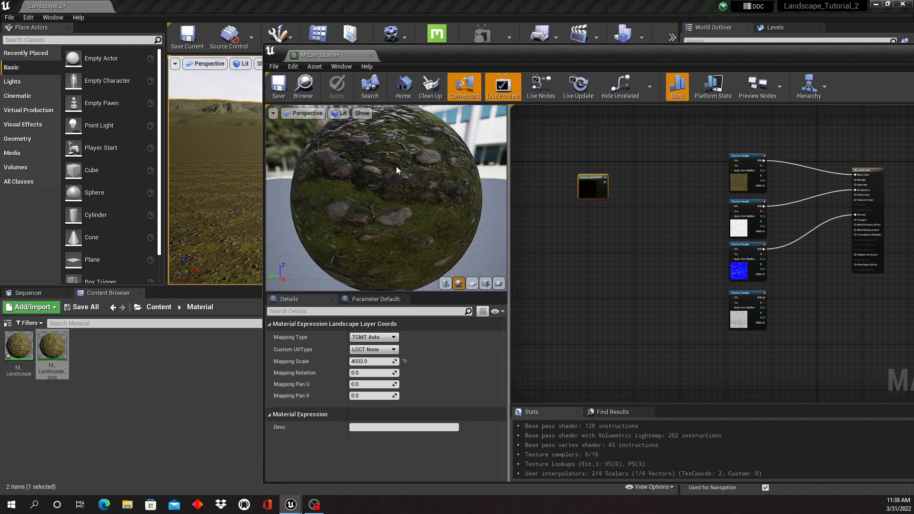
left_click_drag(470, 55, 749, 94)
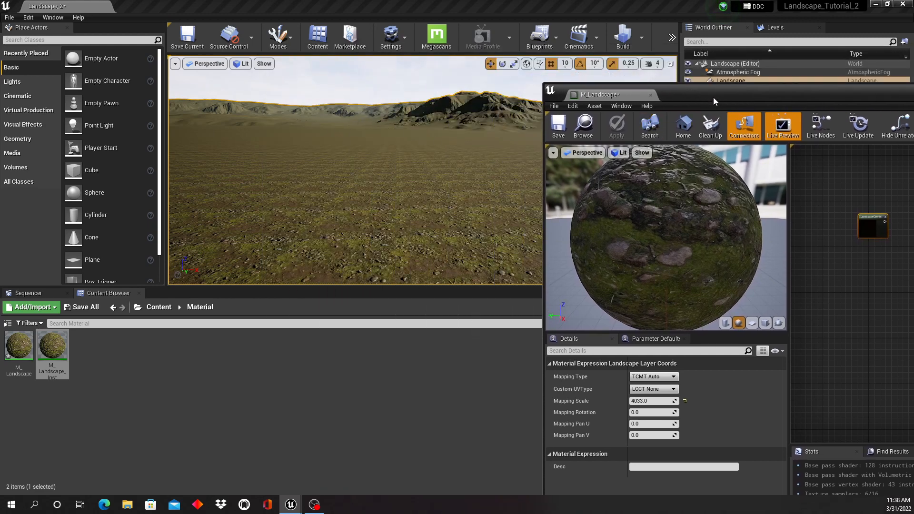
left_click_drag(713, 97, 302, 85)
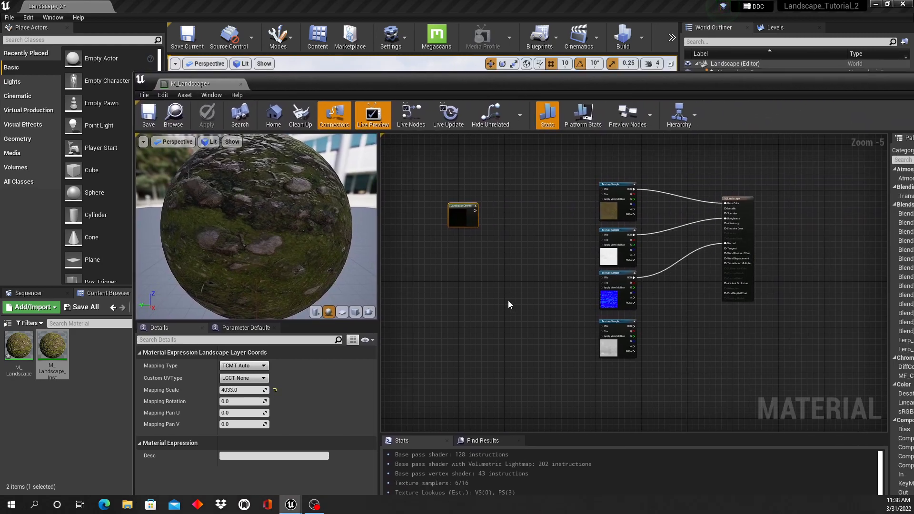
Connect the LandscapeCoords output to the UVs inputs of the base color, roughness and normal texture samples.
scroll(516, 290, "up", 1)
right_click_drag(515, 291, 486, 373)
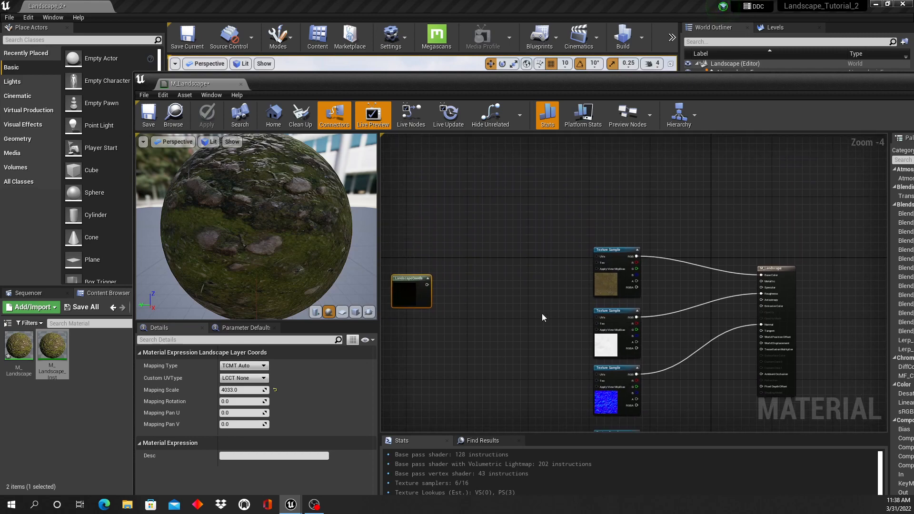
scroll(561, 292, "up", 2)
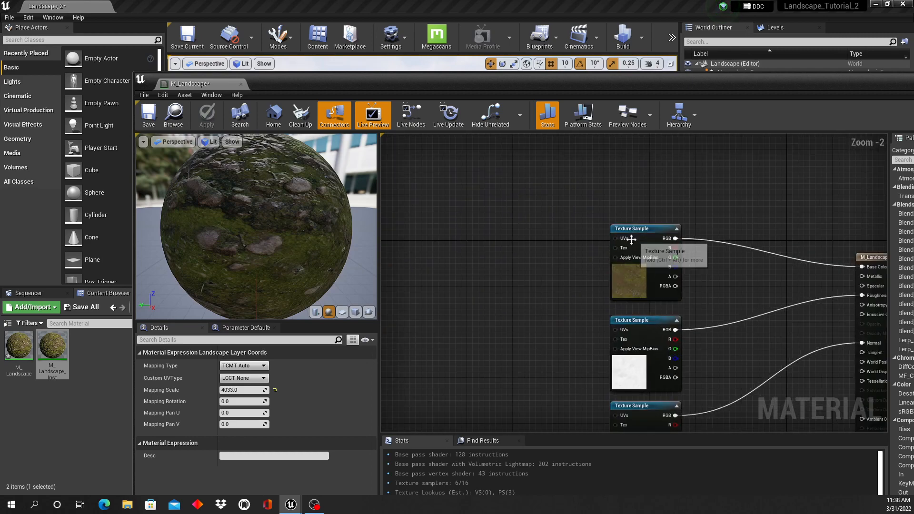
right_click_drag(571, 315, 568, 238)
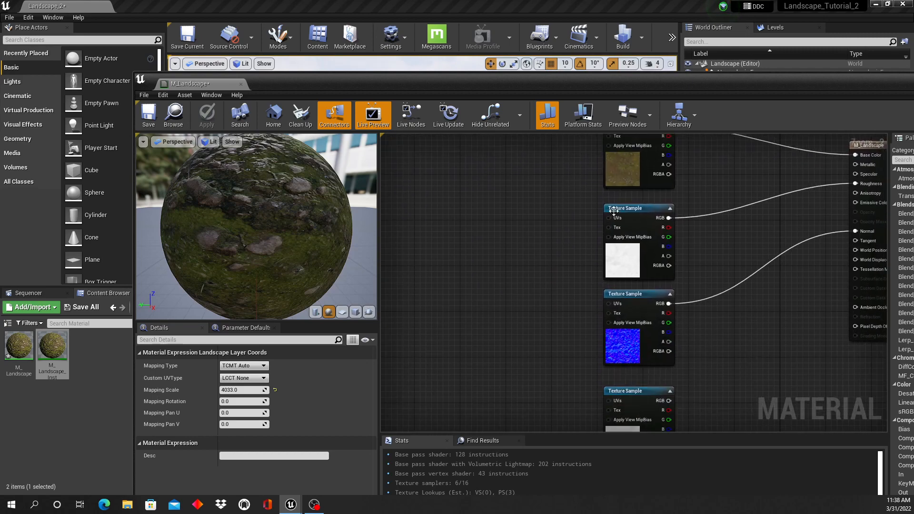
right_click_drag(557, 352, 626, 295)
scroll(605, 272, "down", 1)
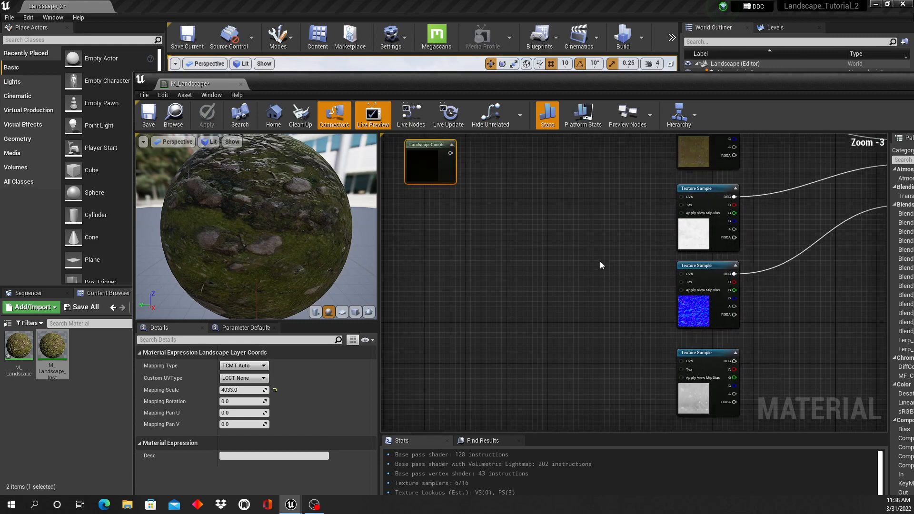
right_click_drag(570, 224, 530, 310)
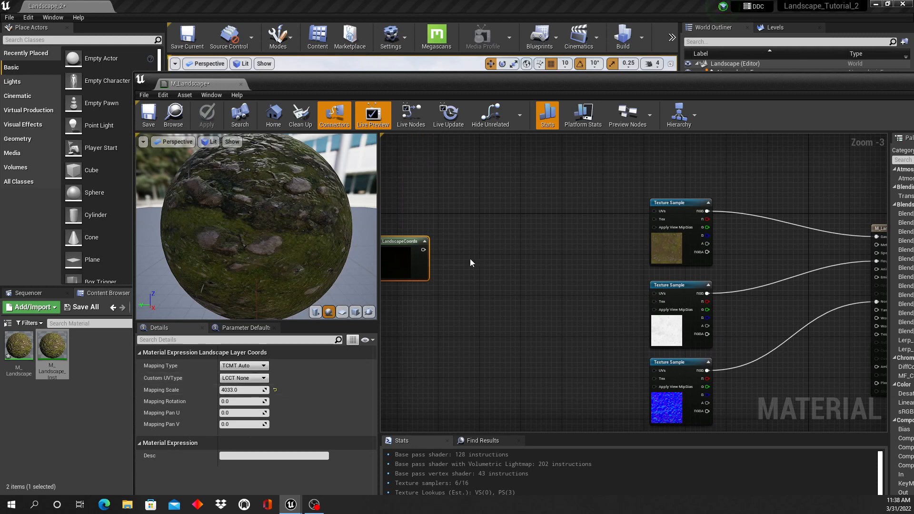
left_click_drag(423, 249, 655, 212)
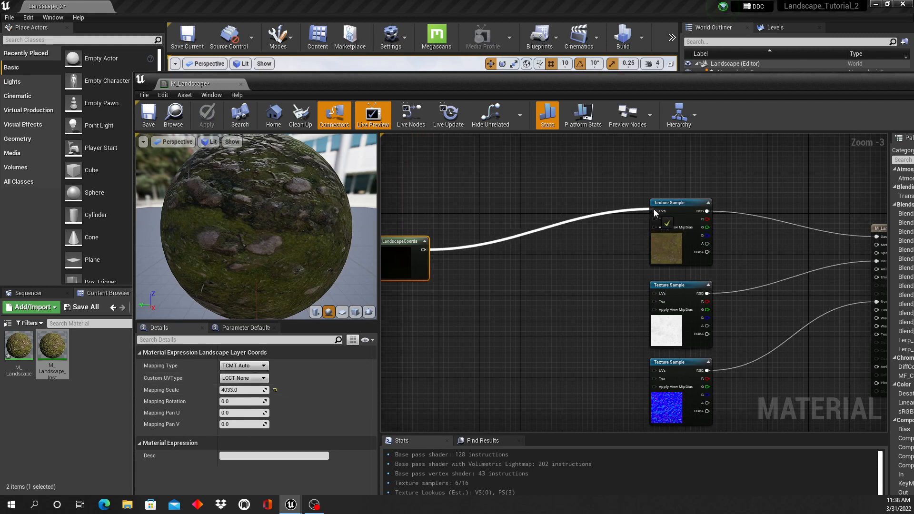
left_click_drag(423, 249, 654, 293)
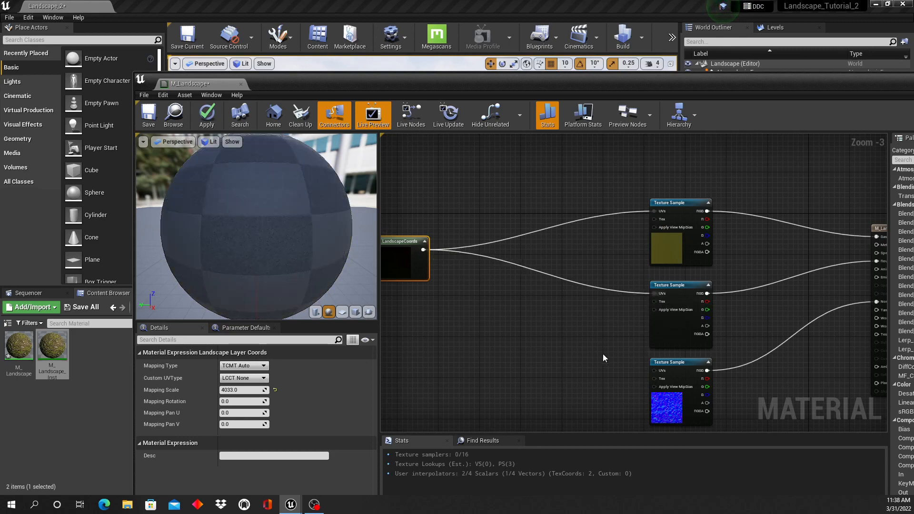
right_click_drag(553, 424, 576, 353)
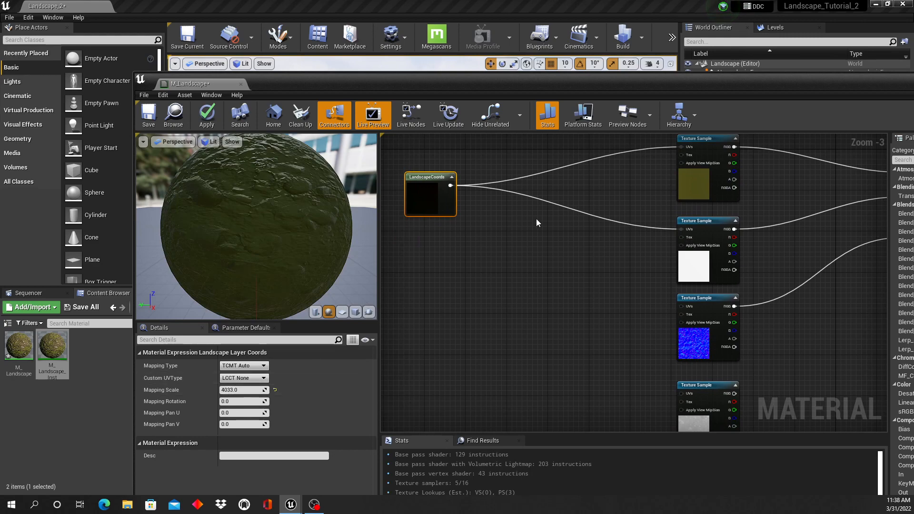
left_click_drag(464, 192, 681, 305)
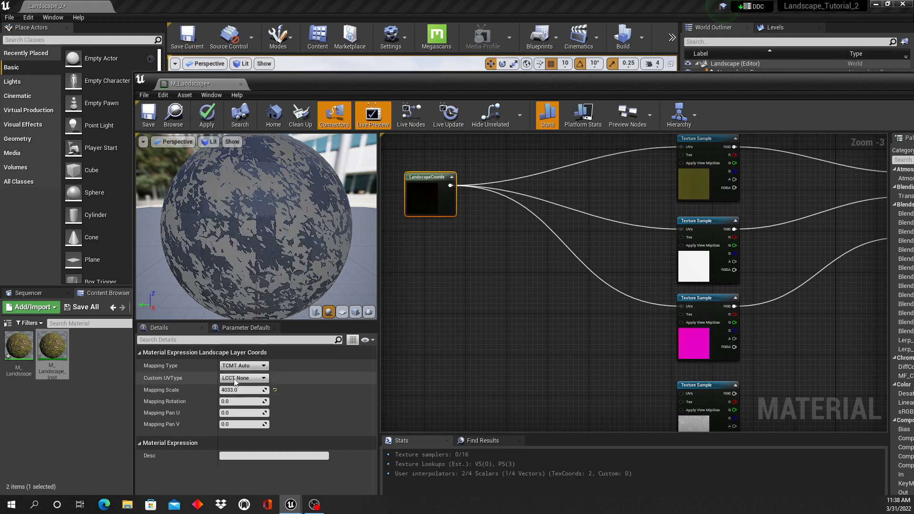
Connect the LandscapeCoords output to the UVs input of the displacement texture sample and apply the material.
left_click_drag(448, 186, 681, 393)
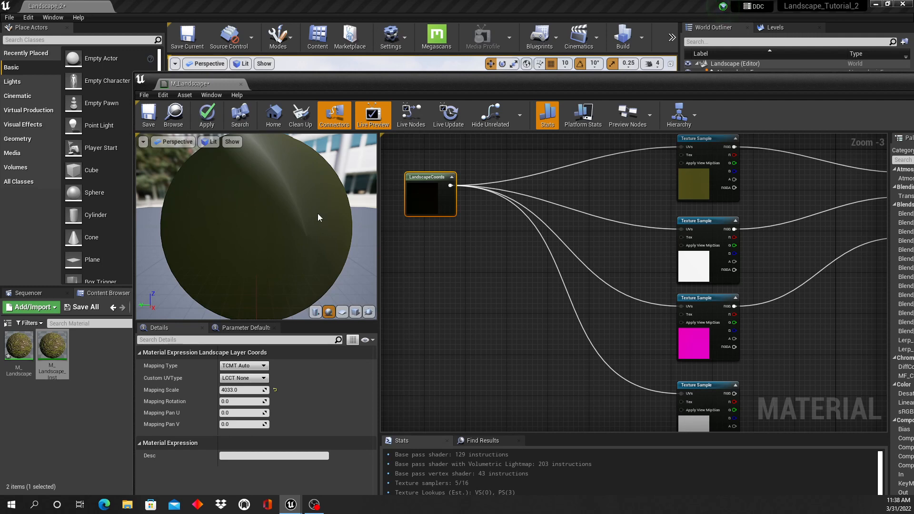
scroll(573, 333, "down", 1)
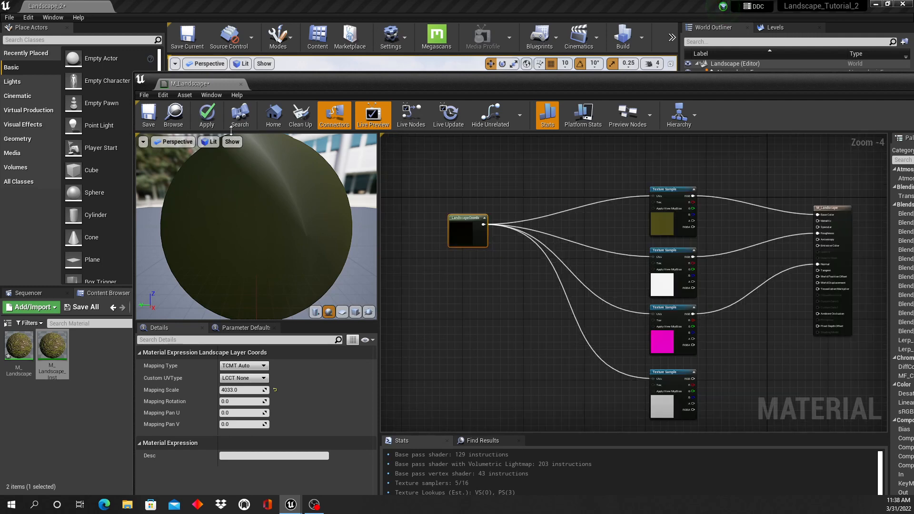
left_click(206, 114)
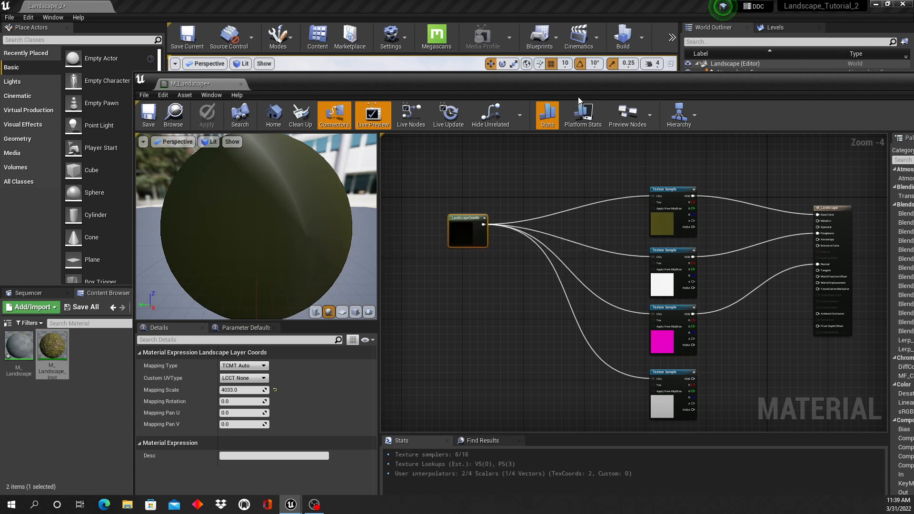
Move the material editor aside and fly over the landscape to examine the tiling of the applied ground texture.
left_click_drag(546, 80, 695, 199)
right_click_drag(422, 142, 425, 154)
left_click_drag(476, 201, 581, 266)
right_click_drag(421, 170, 442, 194)
key("w")
key("e")
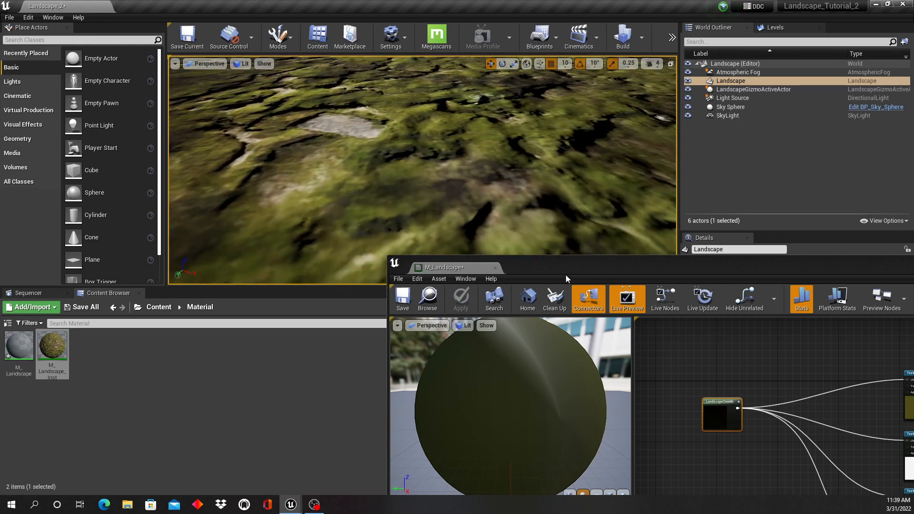
Lower the LandscapeCoords mapping scale to about 2474.65, apply it and check the texture on the landscape.
left_click_drag(566, 275, 609, 110)
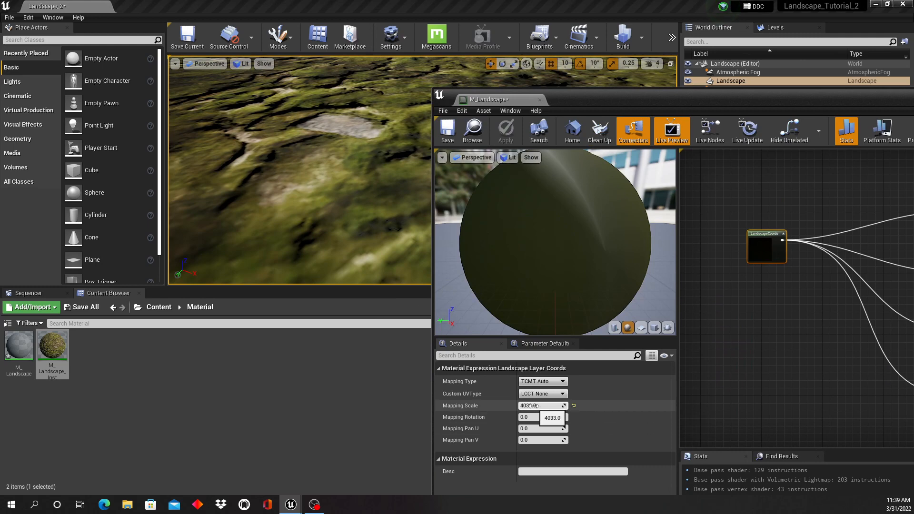
left_click_drag(531, 405, 499, 405)
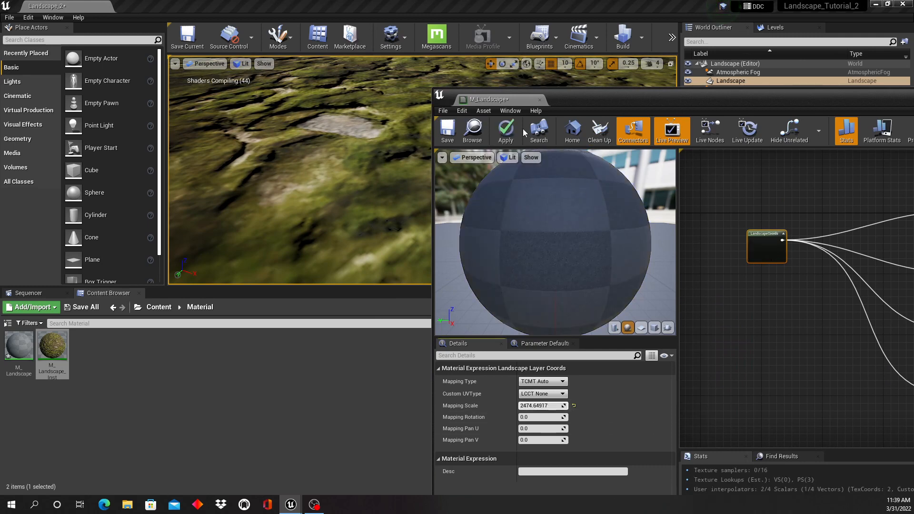
left_click(505, 130)
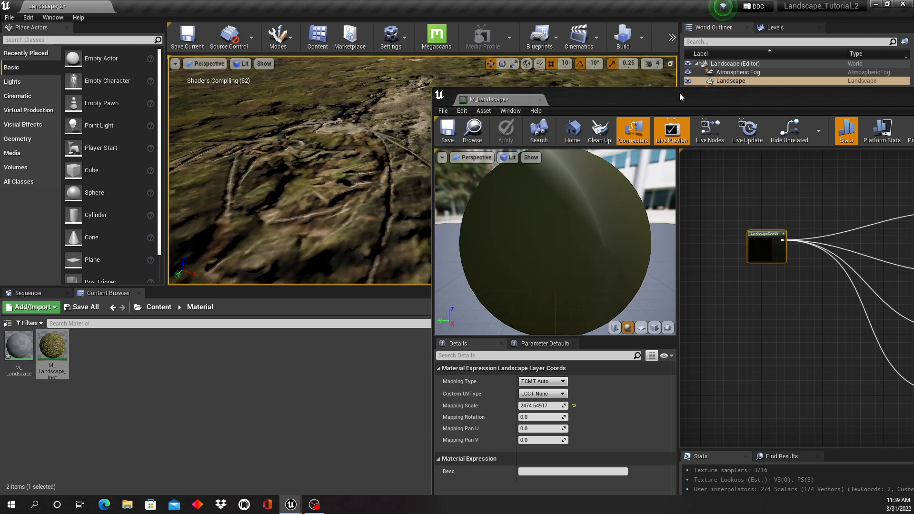
right_click_drag(300, 170, 379, 159)
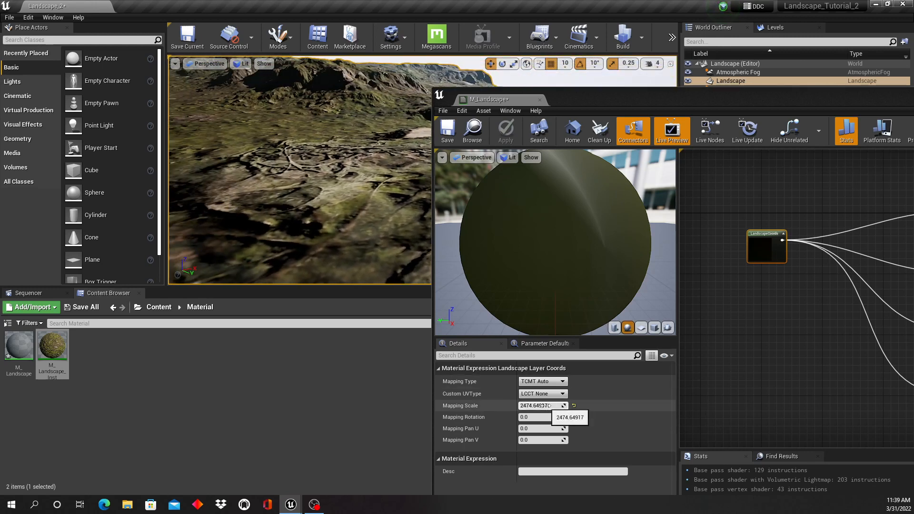
Set the LandscapeCoords mapping scale to 4033 and apply the material.
left_click(593, 406)
type("4")
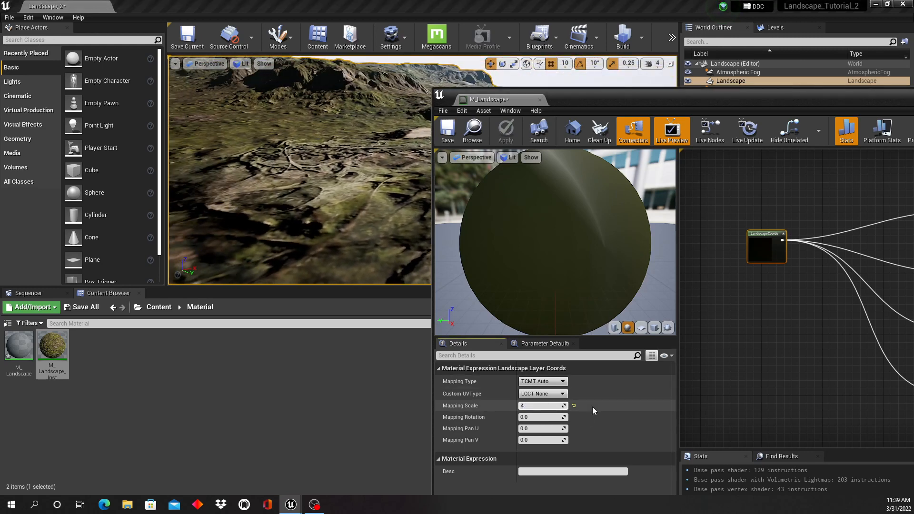
type("033")
key("Return")
left_click(505, 131)
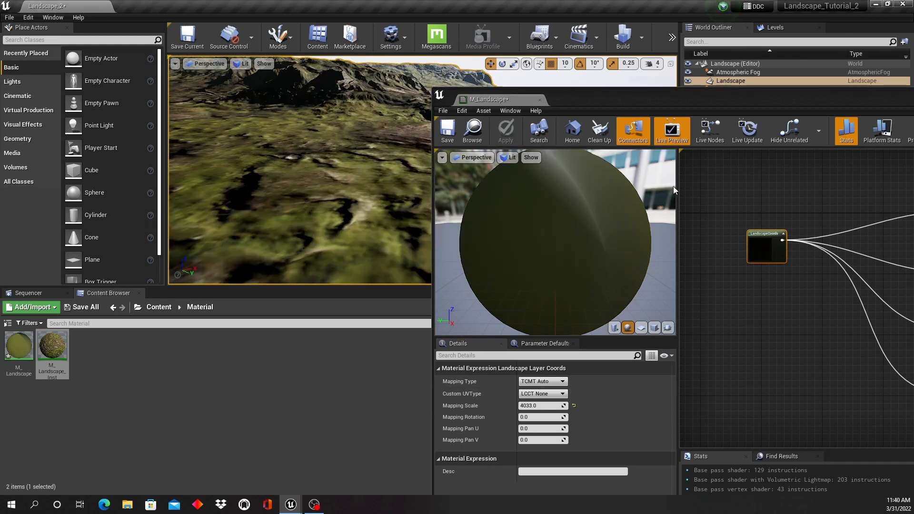
Bring the material editor back into view and review the texture sample connections in the M_Landscape graph.
left_click_drag(741, 93, 360, 64)
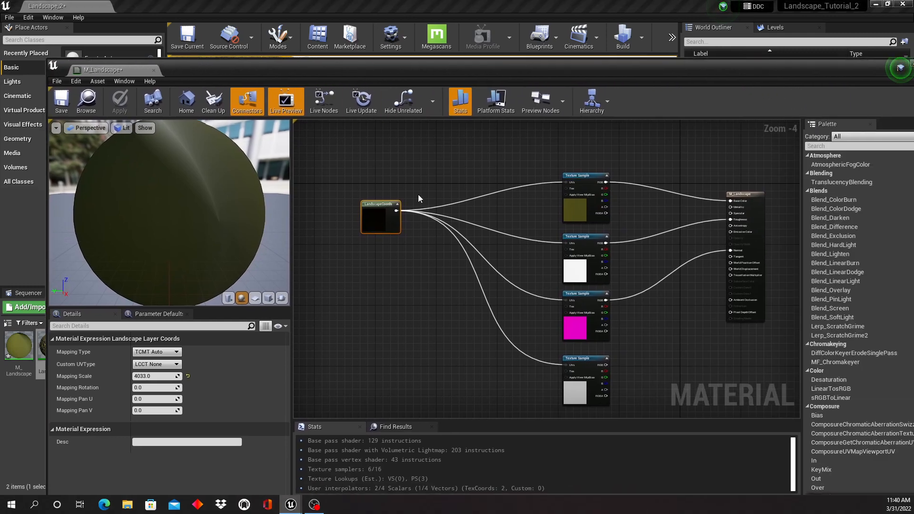
scroll(428, 262, "down", 3)
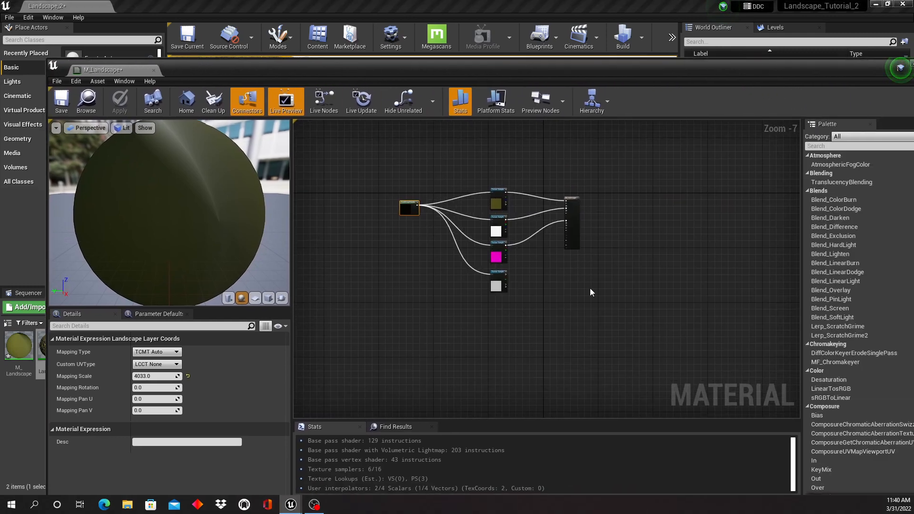
scroll(590, 289, "up", 4)
right_click_drag(448, 219, 619, 379)
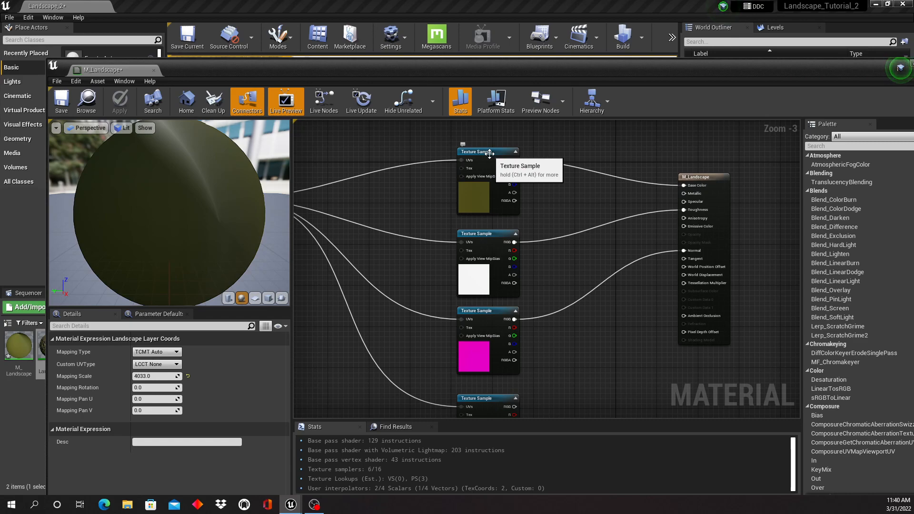
left_click_drag(437, 70, 572, 55)
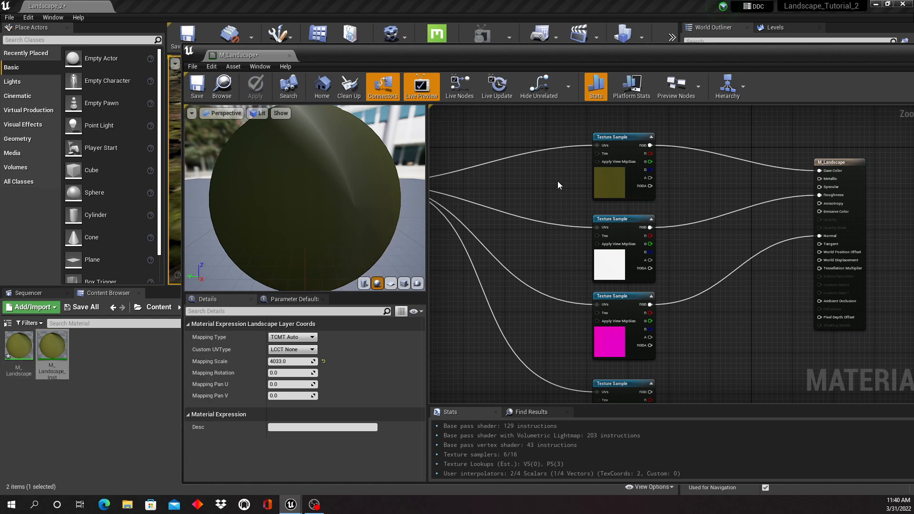
scroll(558, 181, "down", 1)
right_click_drag(558, 181, 630, 187)
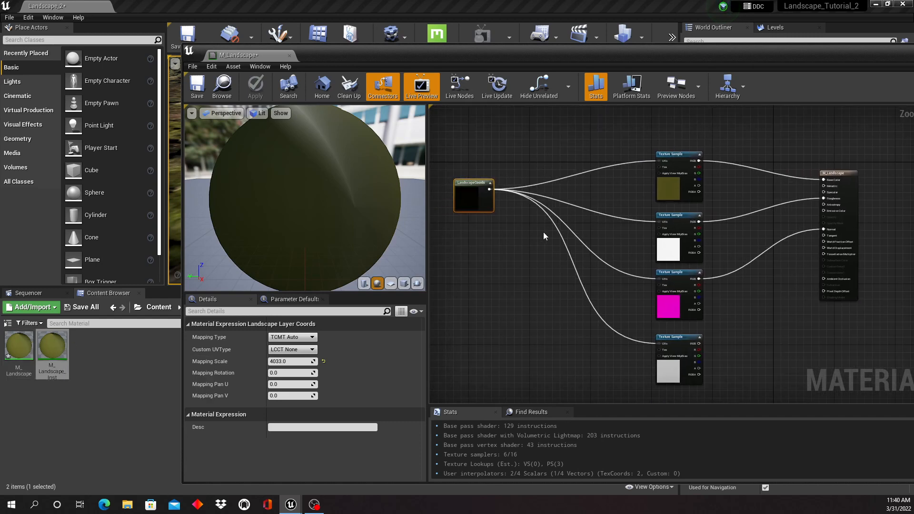
Open the M_Landscape_Inst material instance and examine its details for editable parameters.
double_click(50, 355)
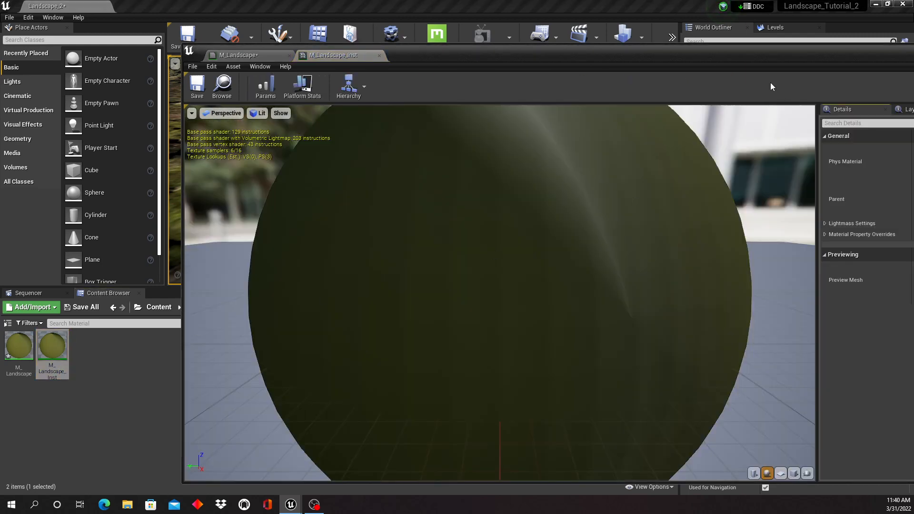
left_click_drag(746, 59, 481, 66)
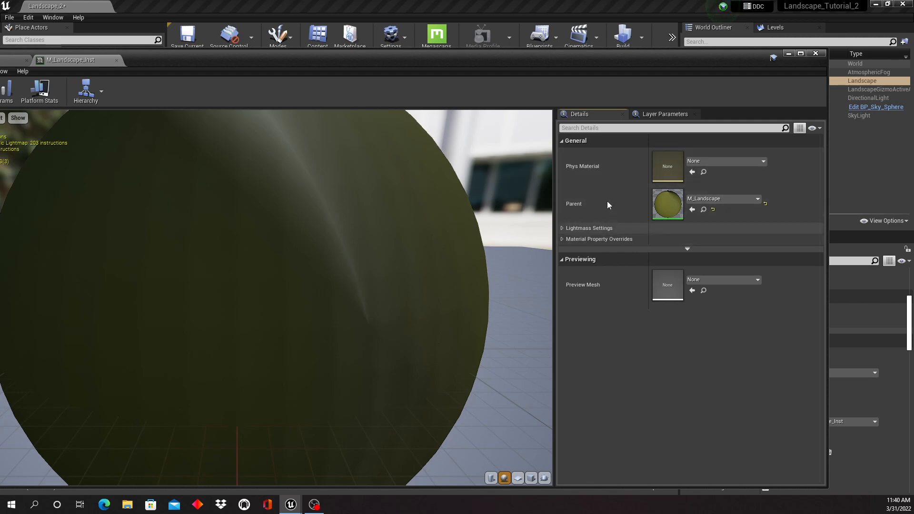
double_click(475, 56)
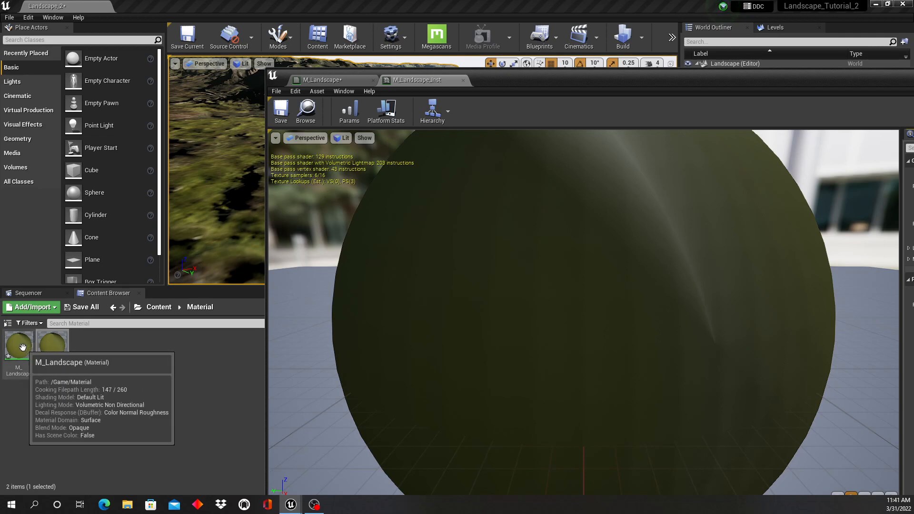
Return to the M_Landscape graph and convert the base color texture sample to a parameter named A_Albedo.
left_click(347, 81)
left_click_drag(696, 76, 469, 78)
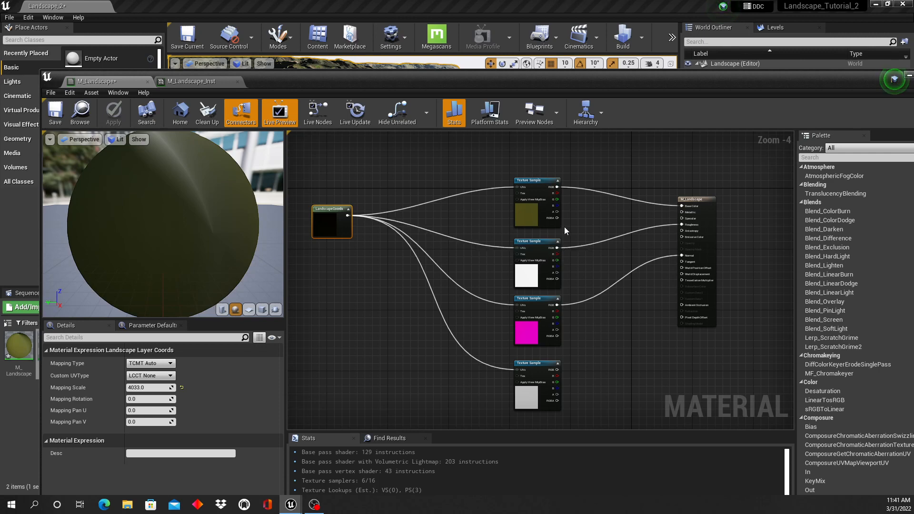
left_click_drag(574, 78, 528, 74)
right_click(490, 182)
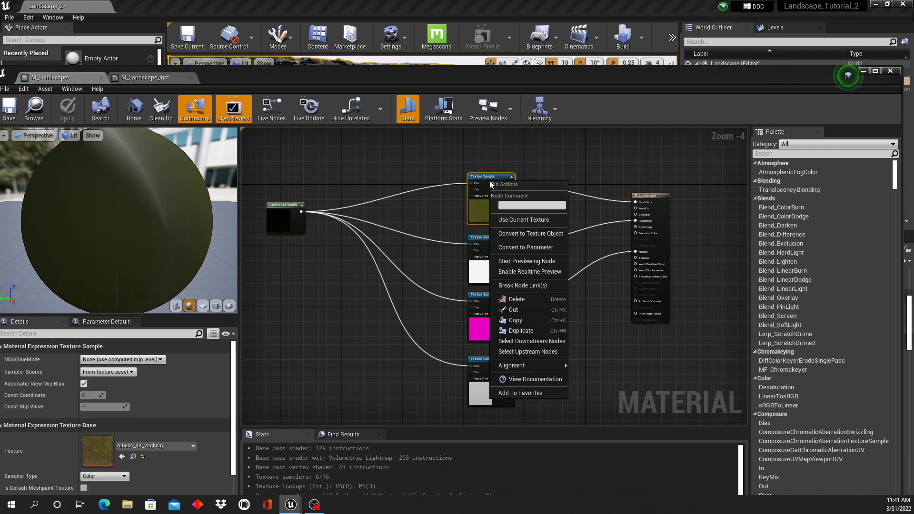
left_click(524, 247)
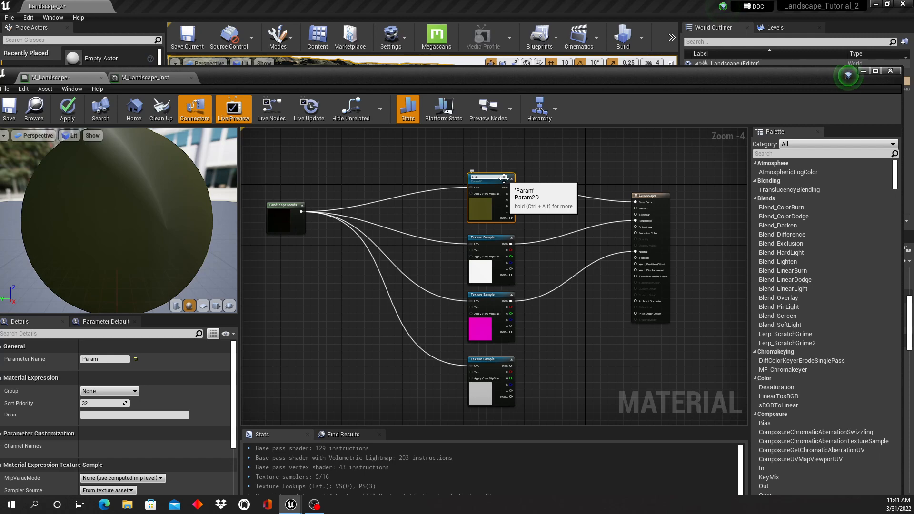
key("Return")
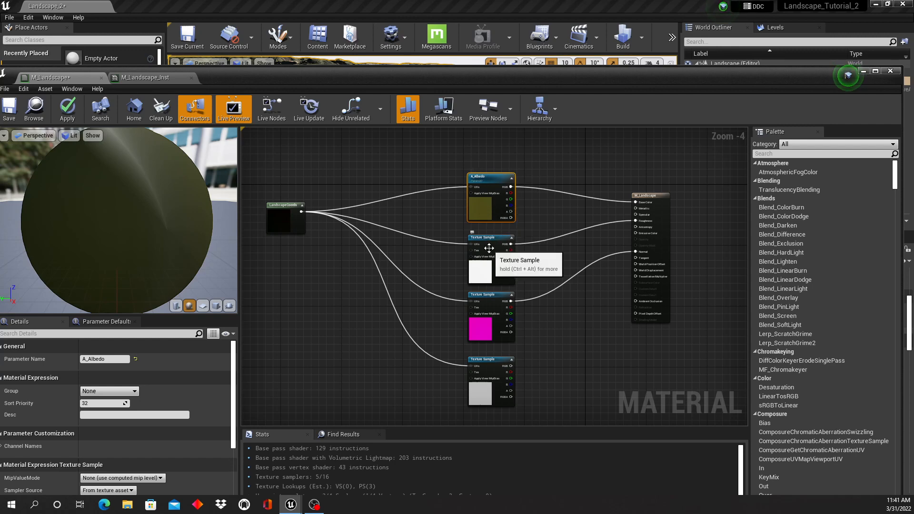
Convert the roughness texture sample to a parameter named A_Roughness.
left_click(489, 246)
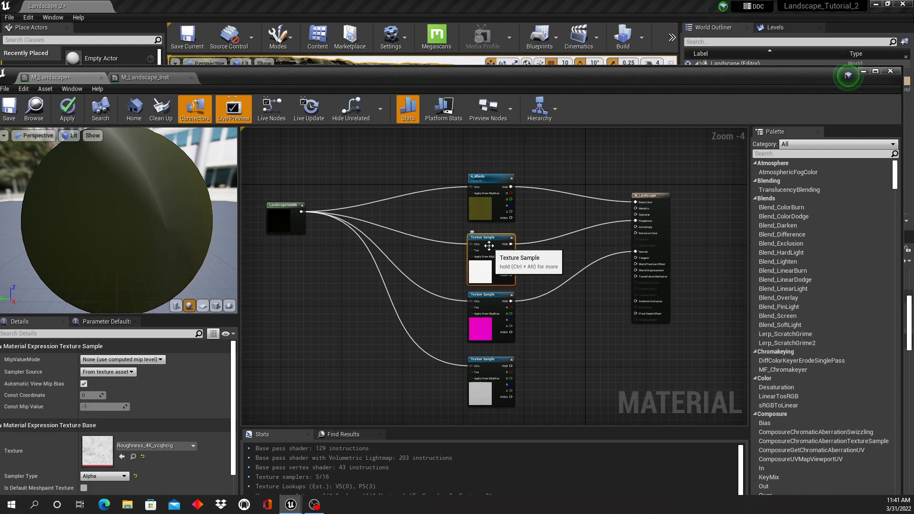
right_click(489, 246)
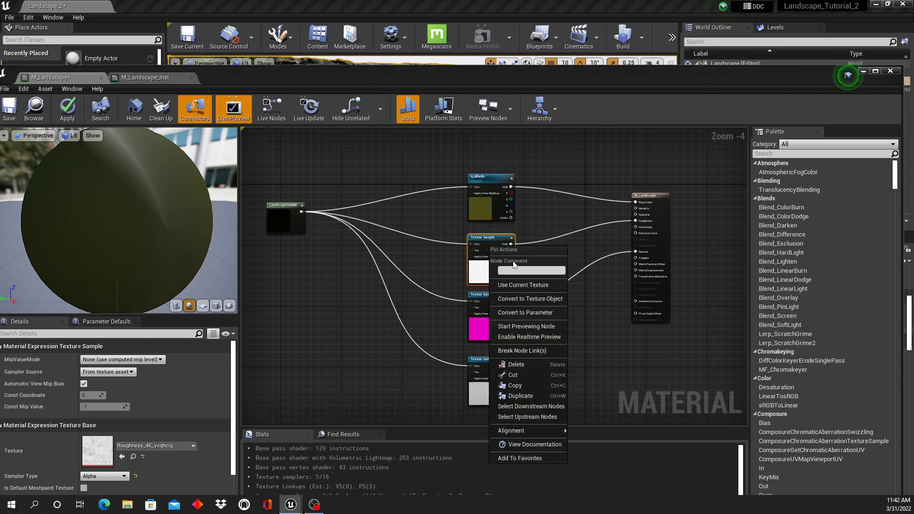
left_click(527, 313)
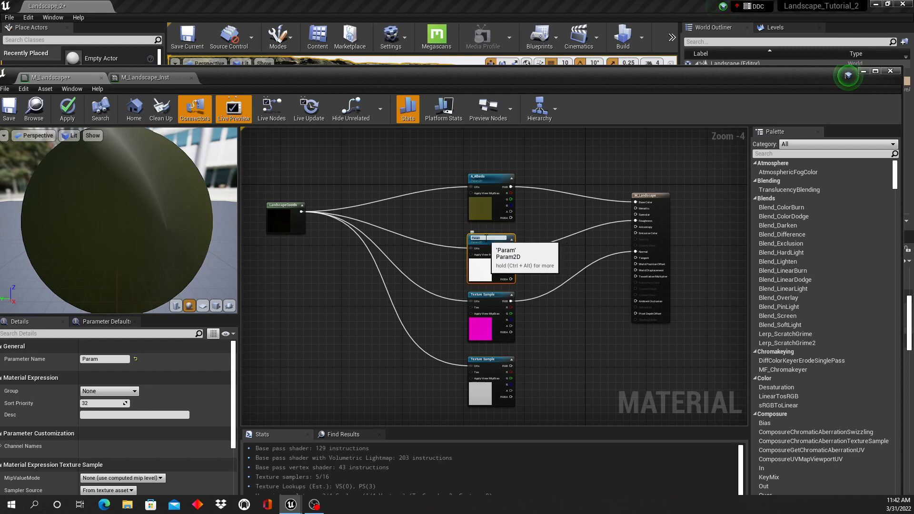
type("A_Roughness")
key("Return")
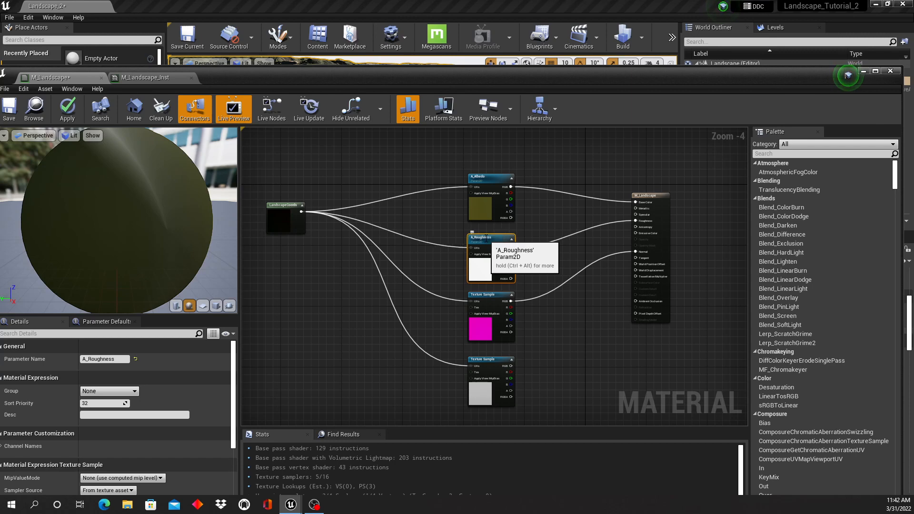
Convert the normal texture sample to a parameter named A_Normal.
right_click(489, 301)
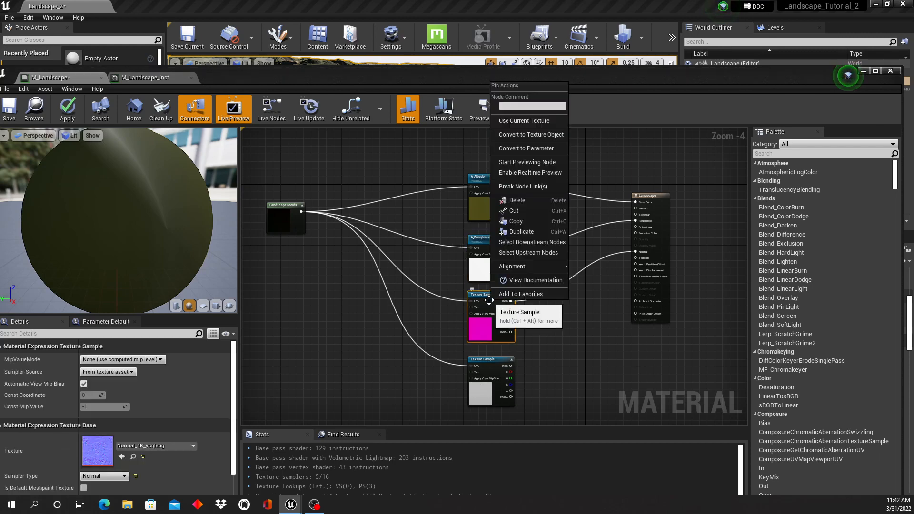
left_click(542, 149)
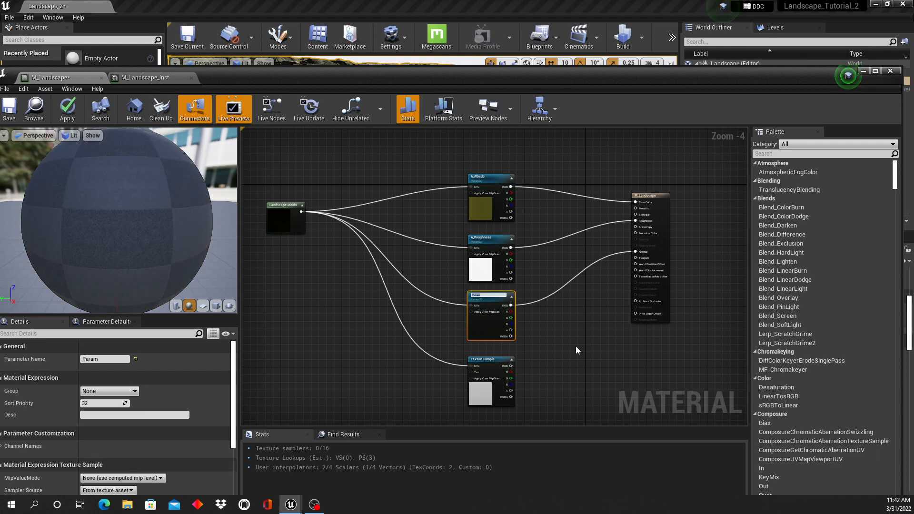
type("A_Normal")
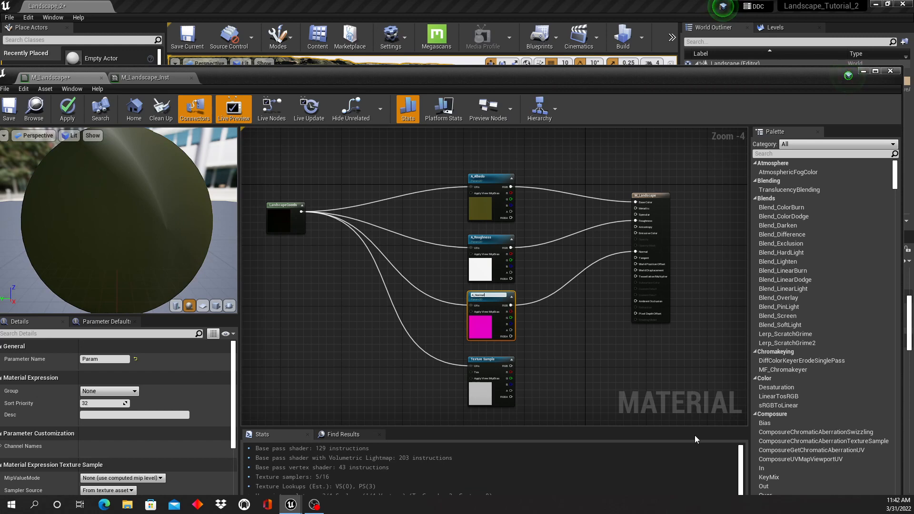
key("Return")
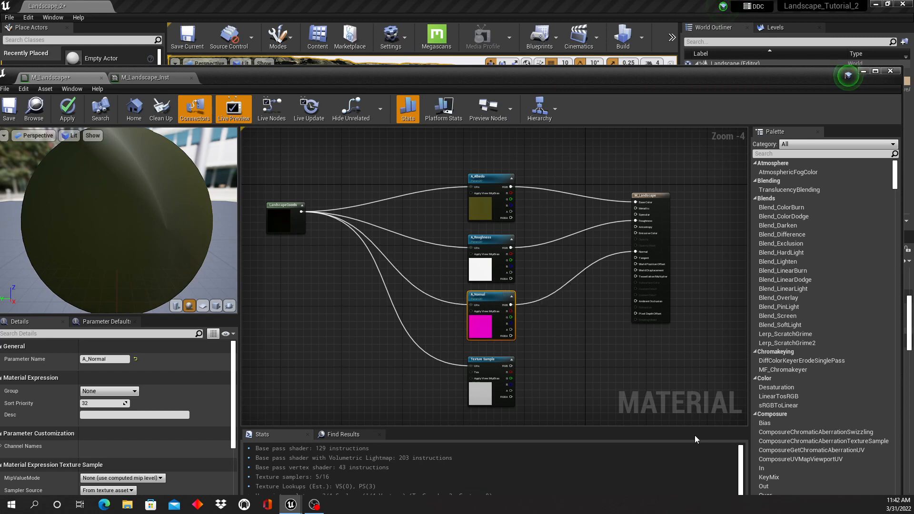
Convert the displacement texture sample to a parameter named A_Displacement.
right_click(489, 370)
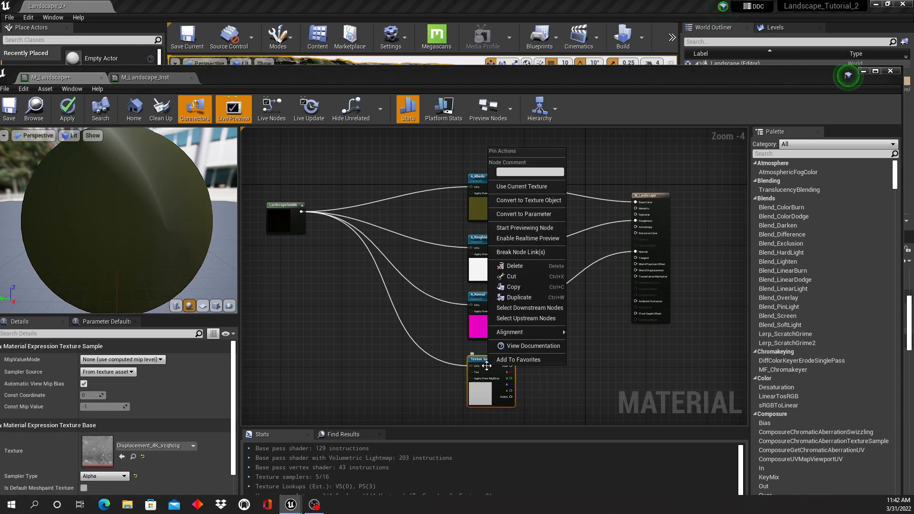
left_click(529, 211)
type("A")
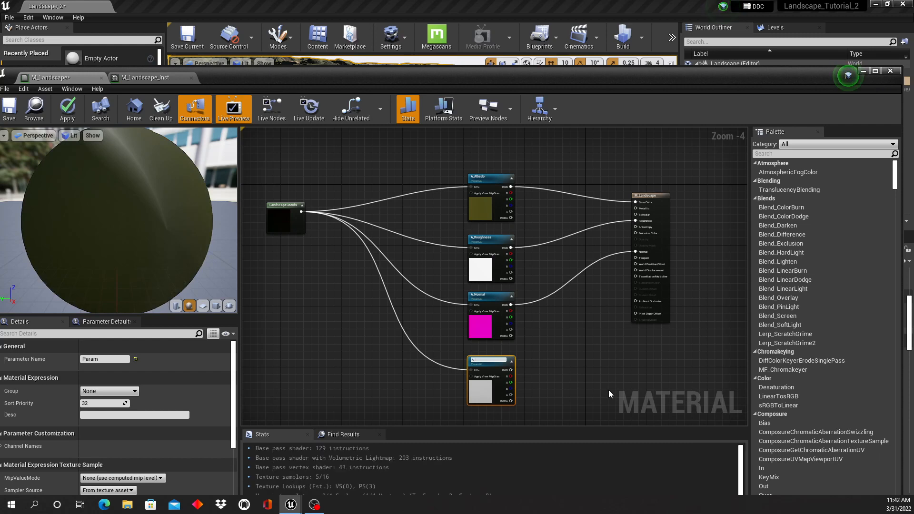
type("_O")
type("isplacement")
key("Return")
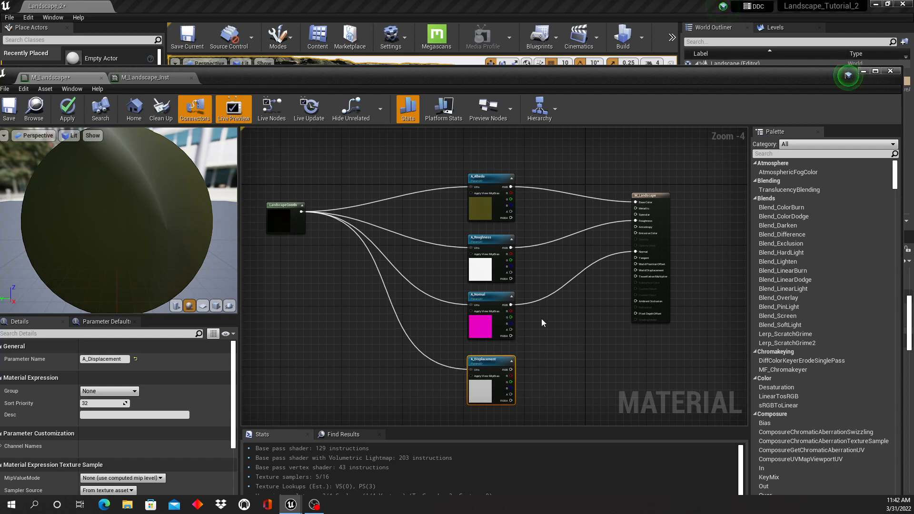
Apply the M_Landscape changes and show the texture parameters in the M_Landscape_Inst instance.
left_click(69, 109)
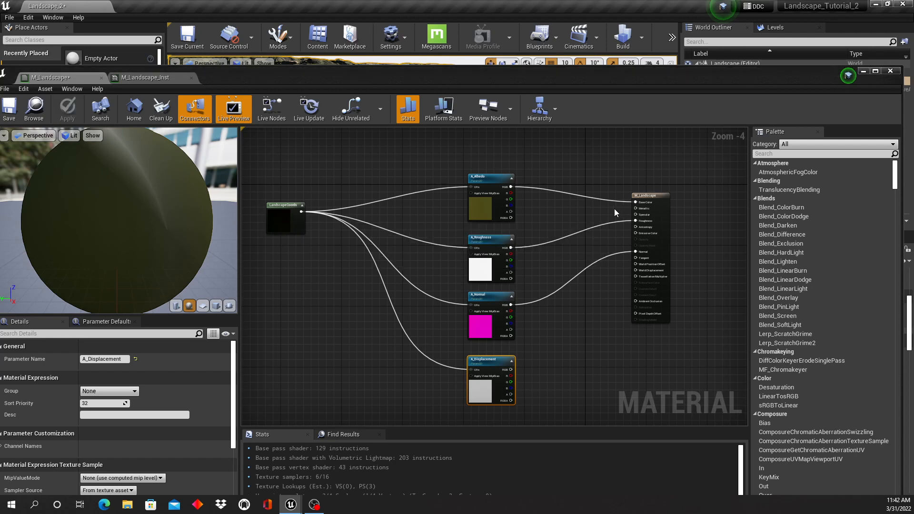
left_click(148, 77)
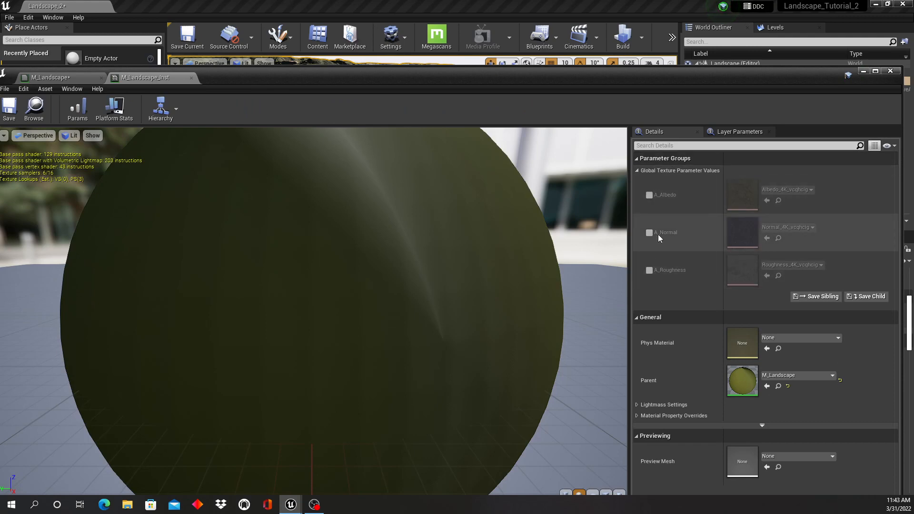
Toggle the A_Albedo parameter override on and back off in the M_Landscape_Inst instance.
left_click(649, 195)
left_click(649, 194)
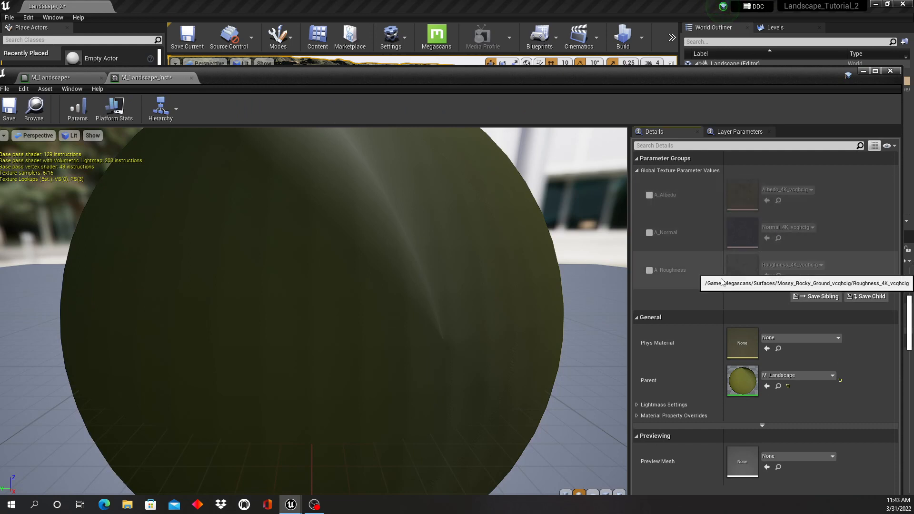
Connect the A_Displacement RGB output to World Displacement in M_Landscape, apply the change and show M_Landscape_Inst.
left_click(60, 78)
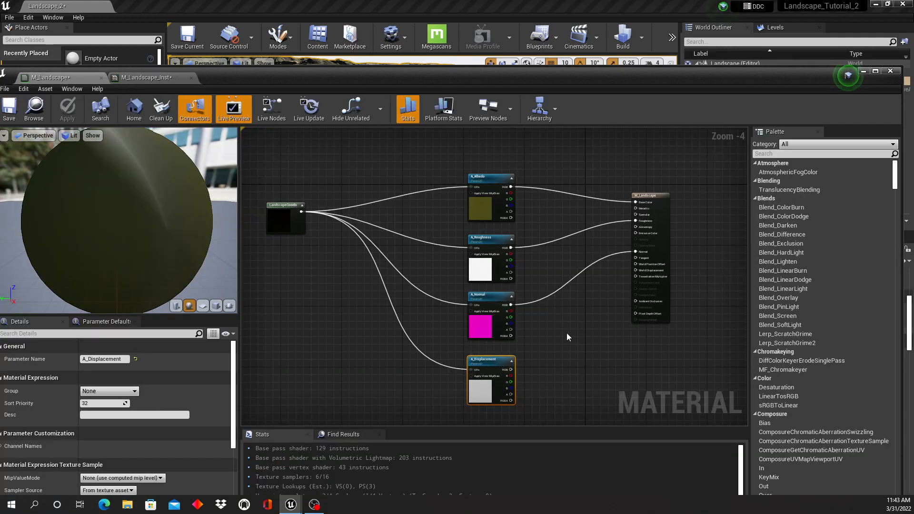
right_click_drag(569, 337, 548, 335)
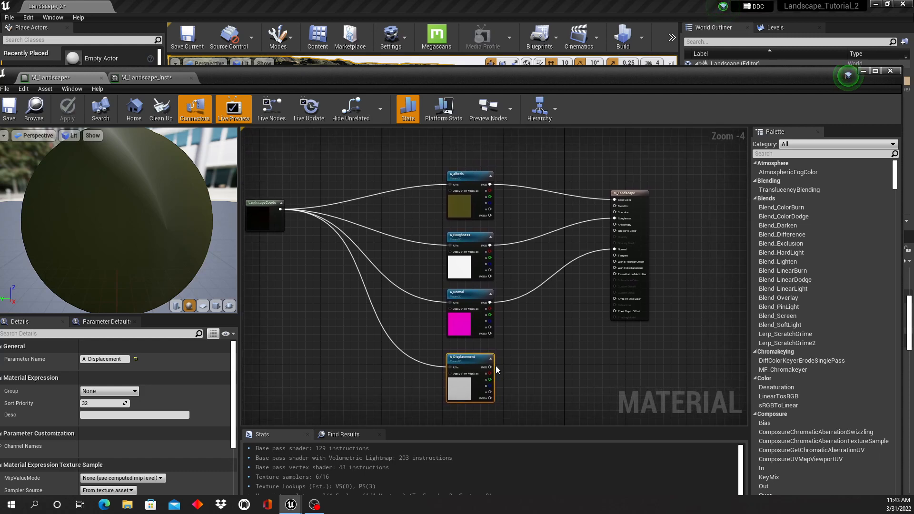
left_click_drag(489, 367, 617, 269)
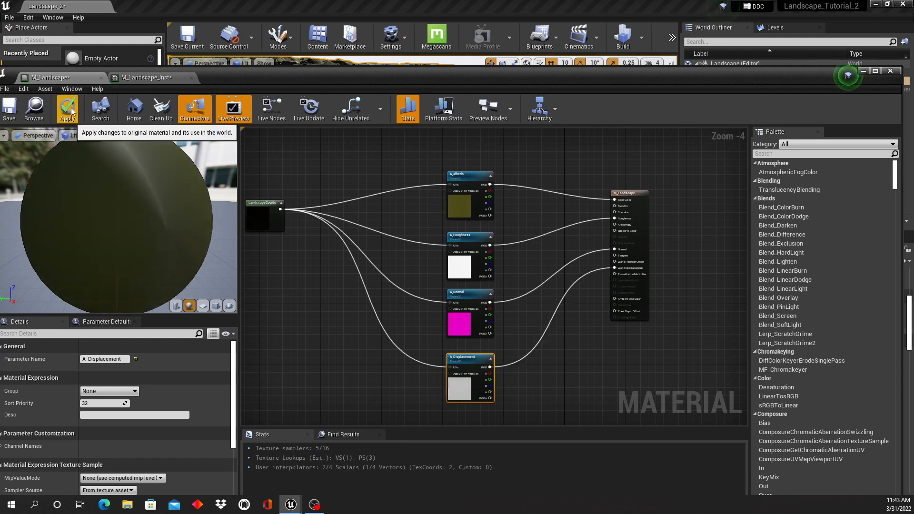
left_click(67, 109)
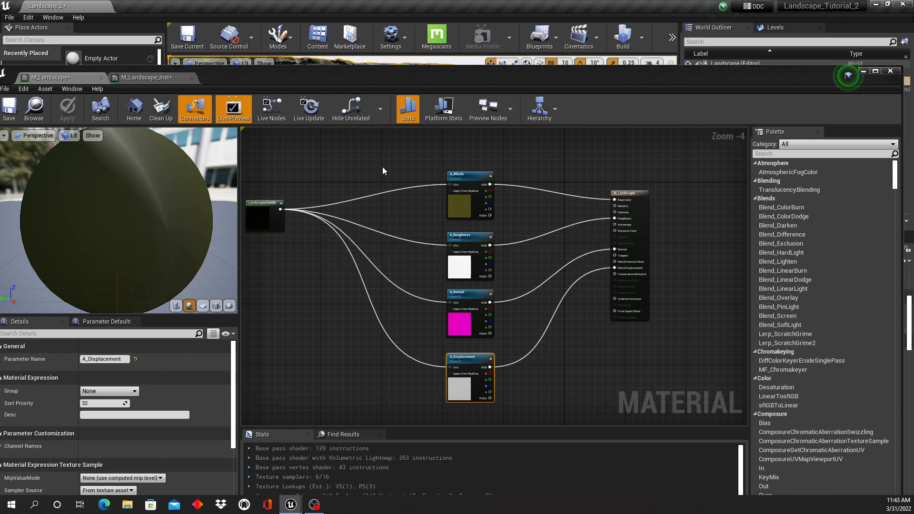
left_click(172, 79)
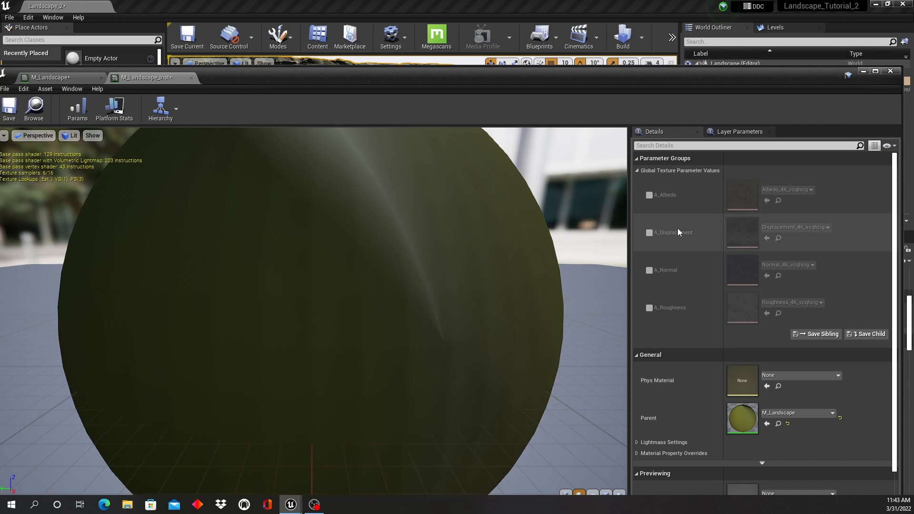
Return to the M_Landscape graph and move the LandscapeCoords node farther away from the texture parameters.
left_click(61, 79)
left_click_drag(298, 78, 314, 64)
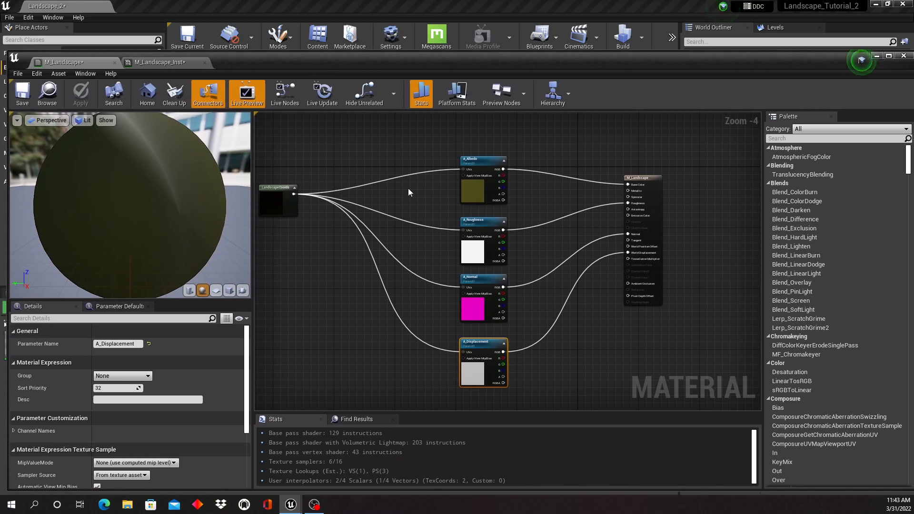
scroll(535, 276, "down", 2)
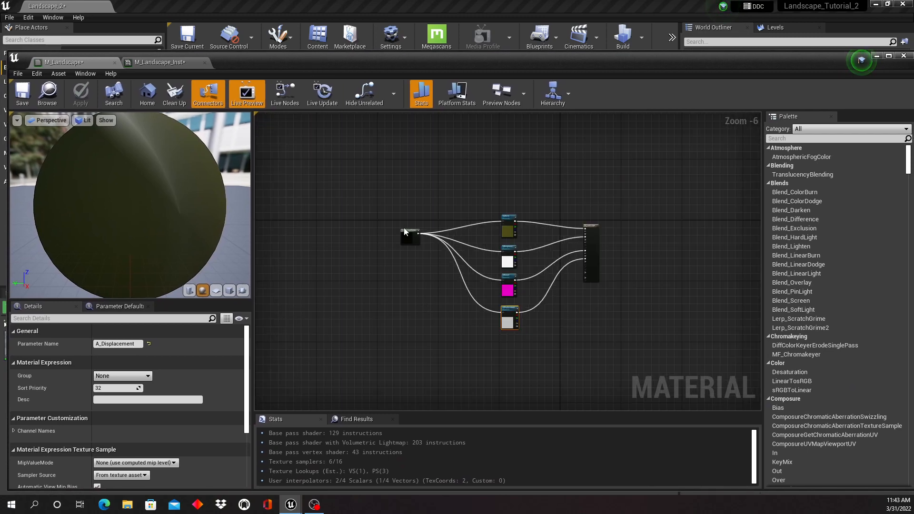
left_click_drag(409, 233, 341, 251)
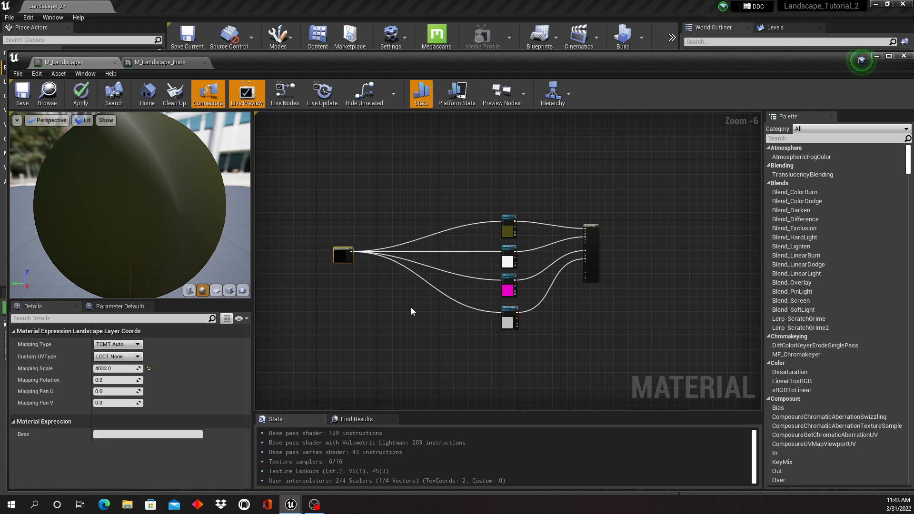
right_click_drag(410, 306, 422, 315)
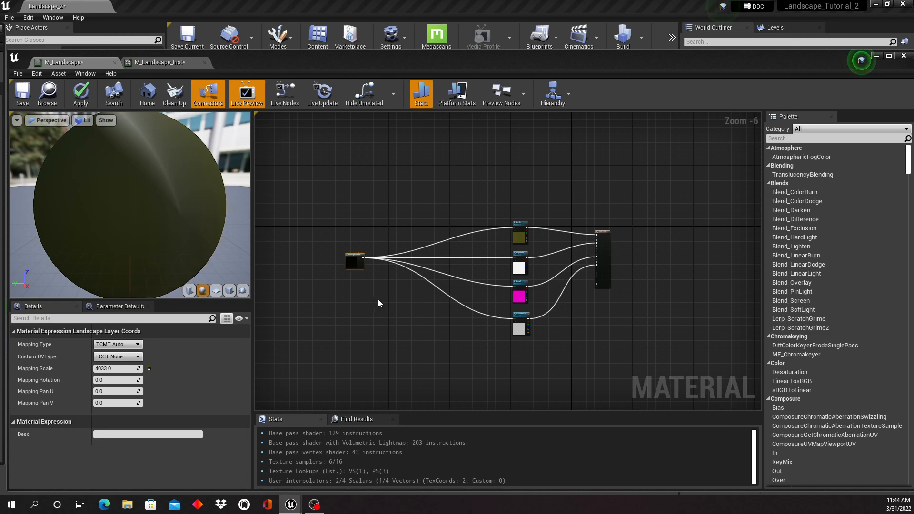
right_click_drag(378, 299, 396, 290)
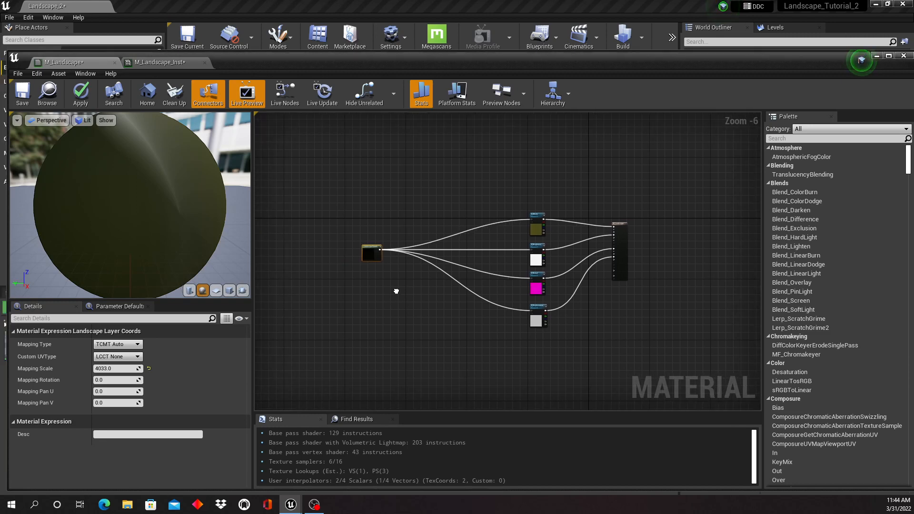
Add a Constant node above LandscapeCoords and convert it to a scalar parameter named A_Material_Scale.
left_click(409, 212)
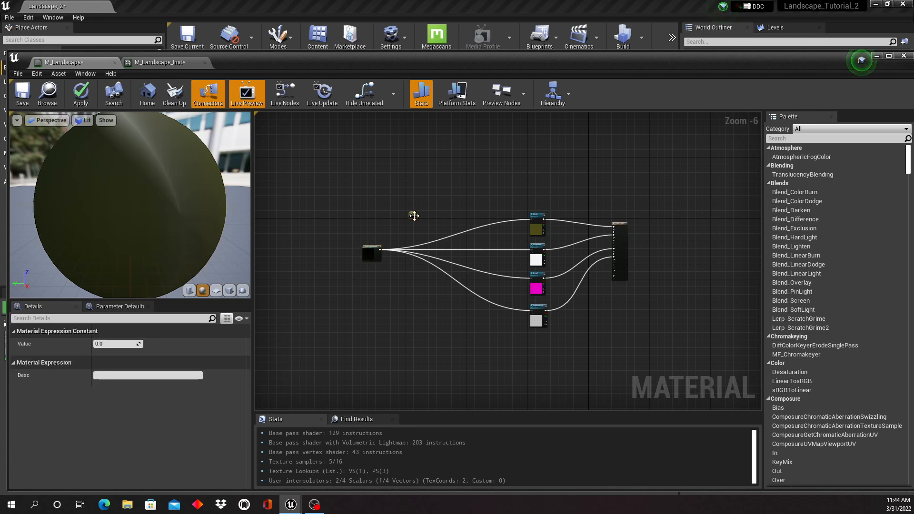
scroll(427, 214, "up", 2)
scroll(427, 214, "up", 2)
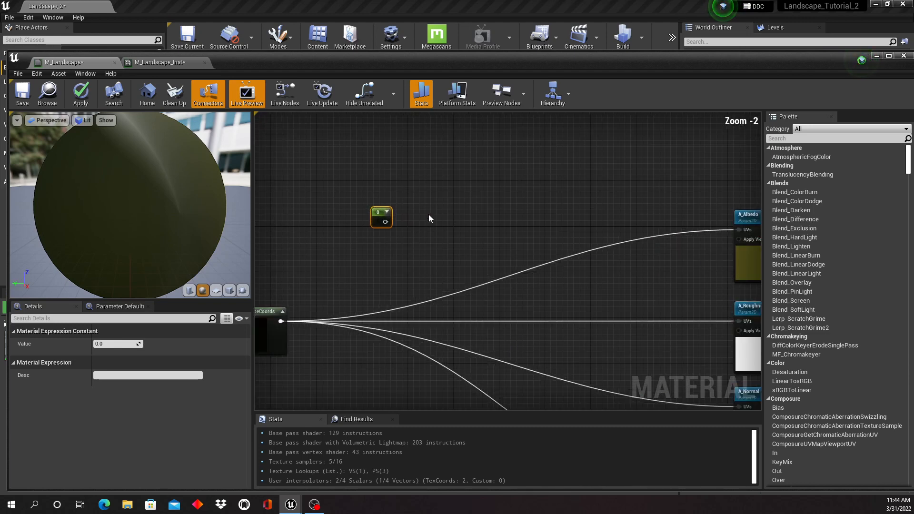
right_click(378, 211)
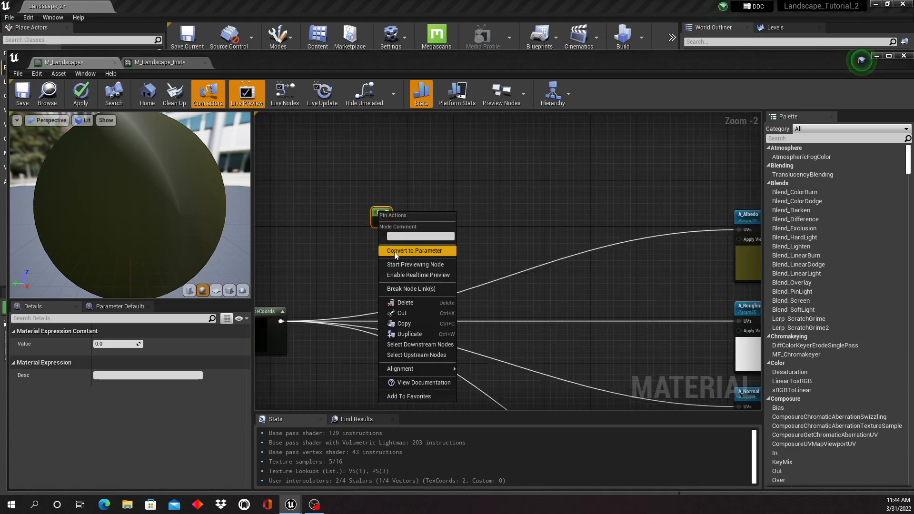
left_click(418, 252)
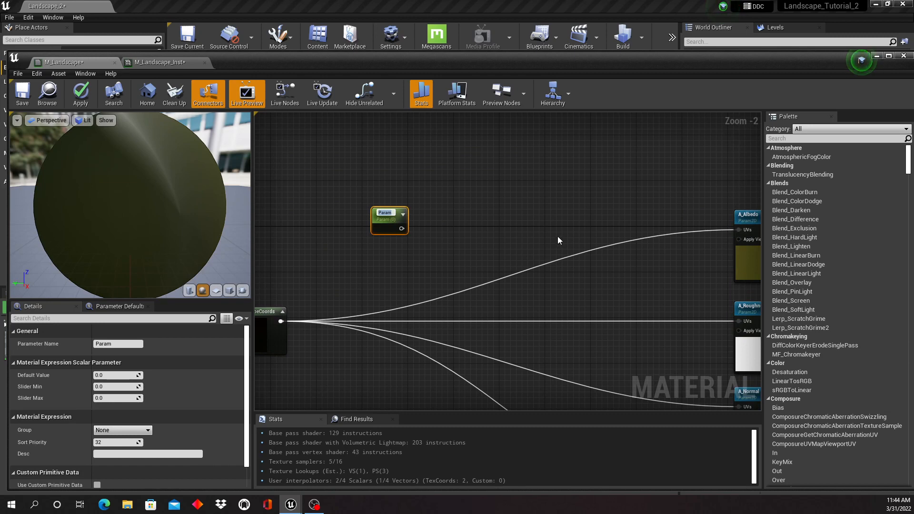
type("A_Material_")
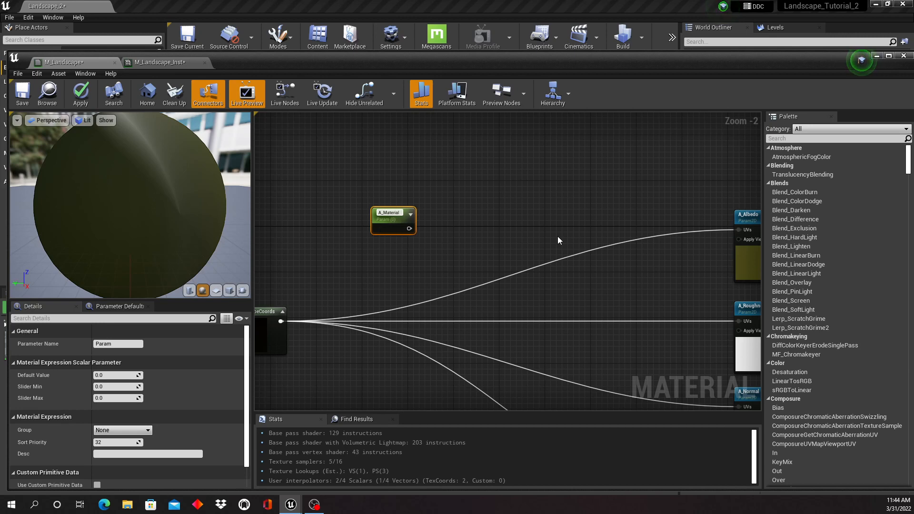
type("Scale")
key("Return")
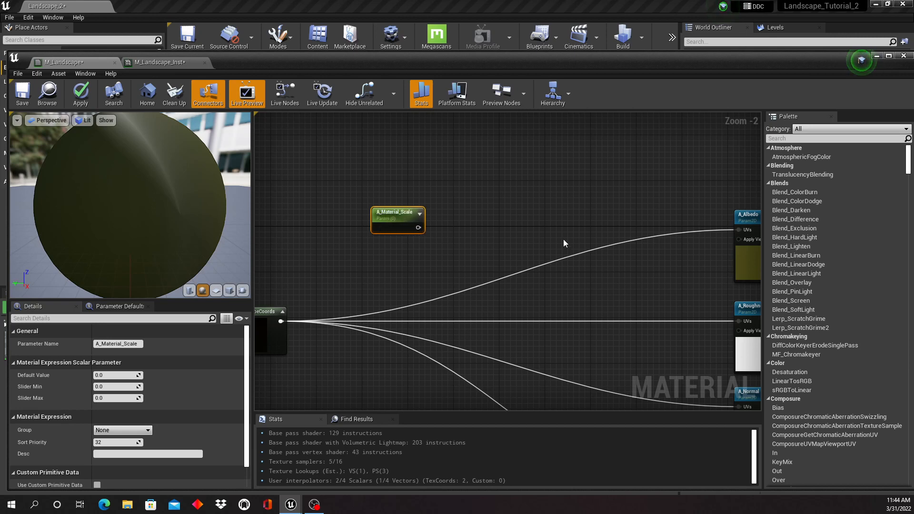
Add a Multiply node beside the A_Material_Scale parameter.
right_click(478, 185)
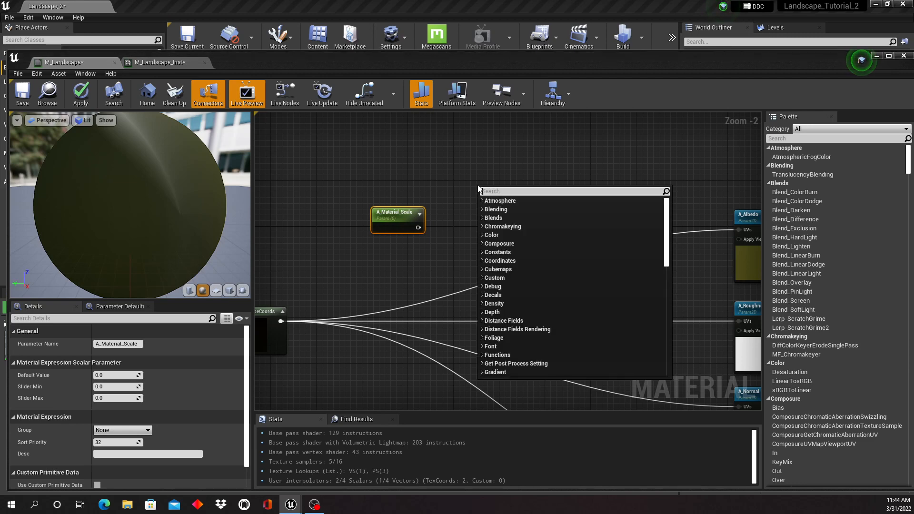
type("Multi")
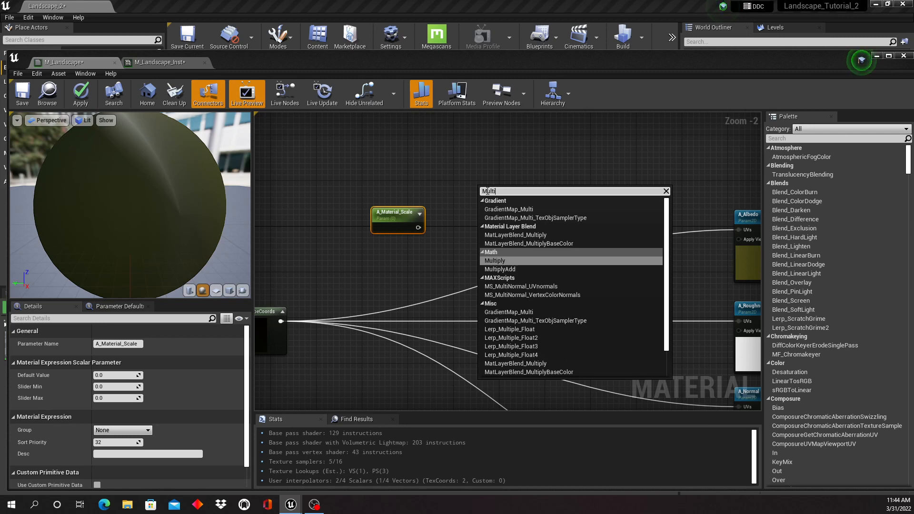
left_click(527, 261)
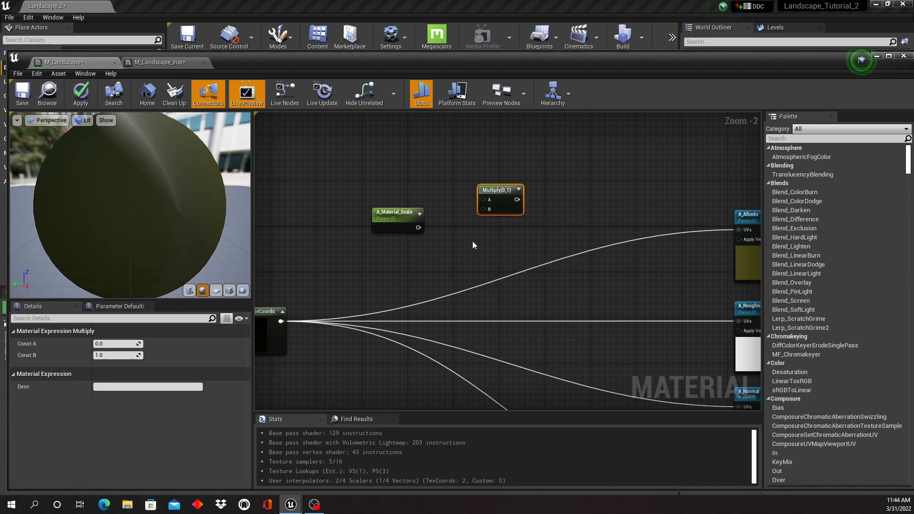
scroll(471, 245, "down", 1)
right_click_drag(473, 248, 484, 227)
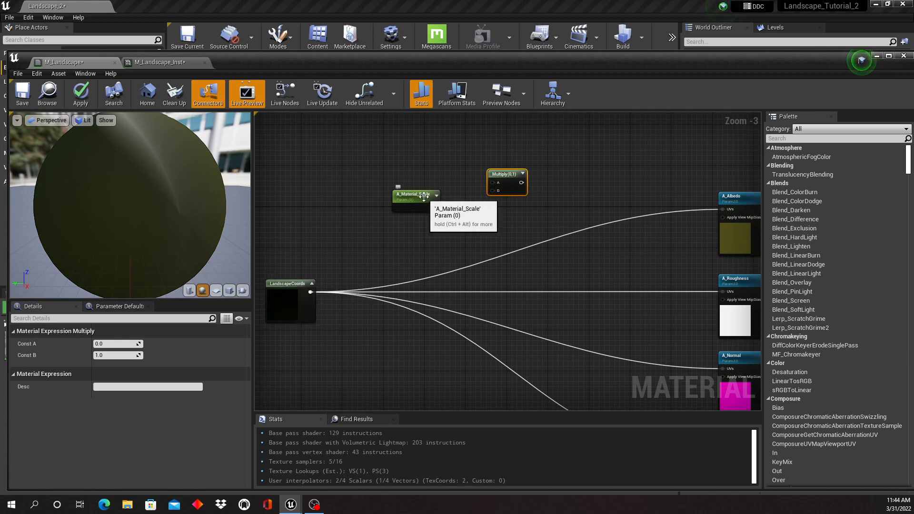
Place Multiply and A_Material_Scale near LandscapeCoords, connecting LandscapeCoords to Multiply's A input and A_Material_Scale to its B input.
left_click_drag(505, 174, 420, 252)
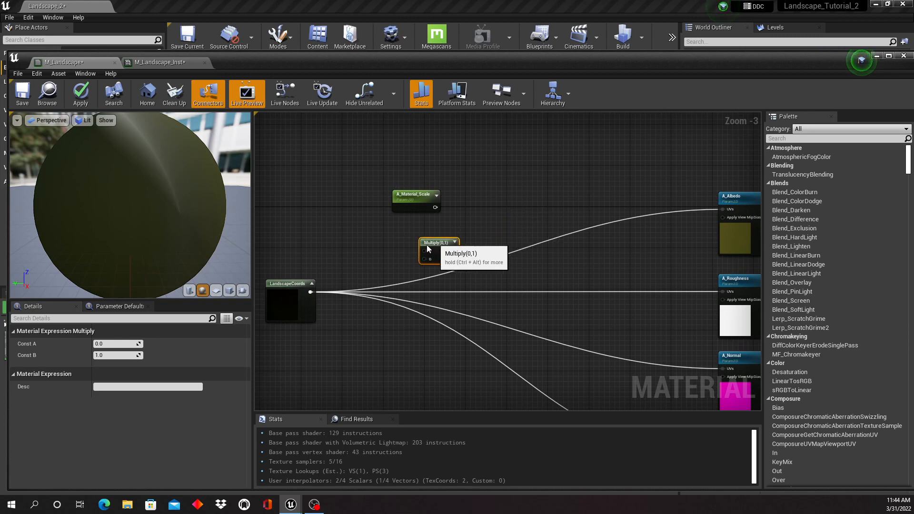
left_click_drag(411, 198, 355, 261)
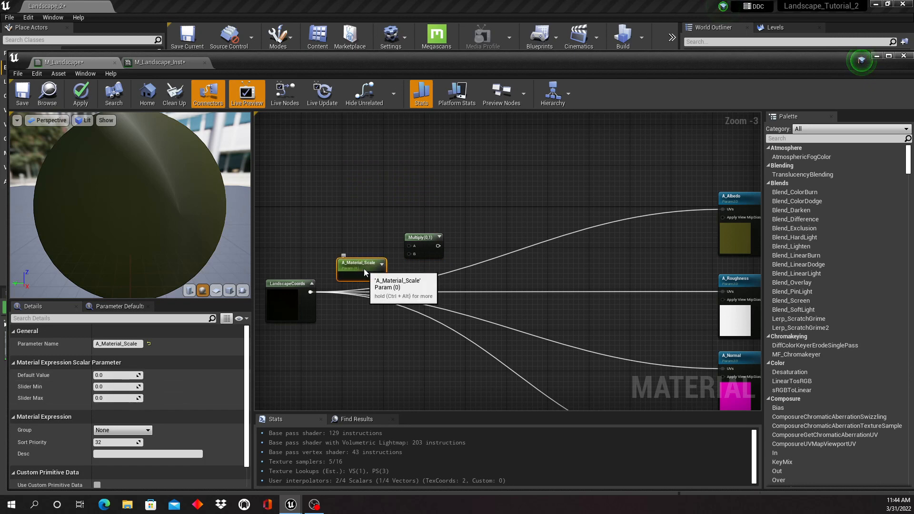
left_click_drag(364, 278, 380, 349)
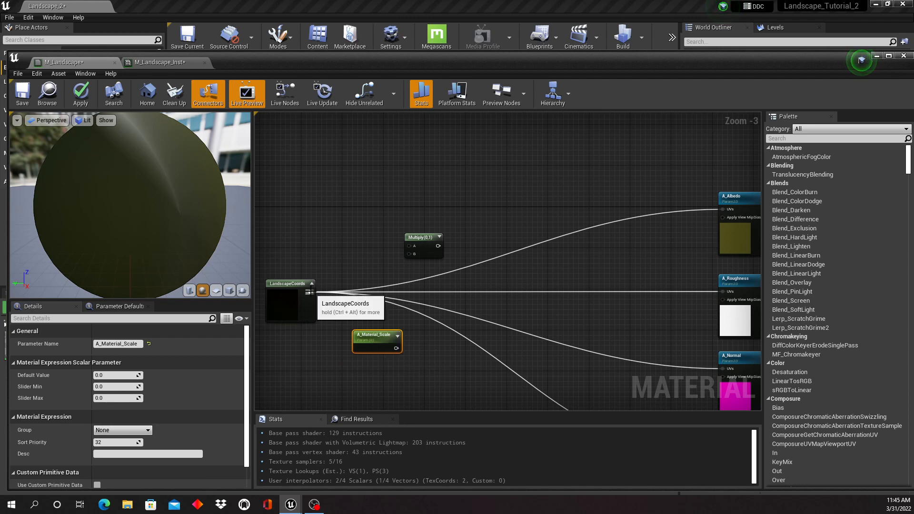
left_click_drag(311, 292, 409, 246)
left_click_drag(397, 349, 410, 253)
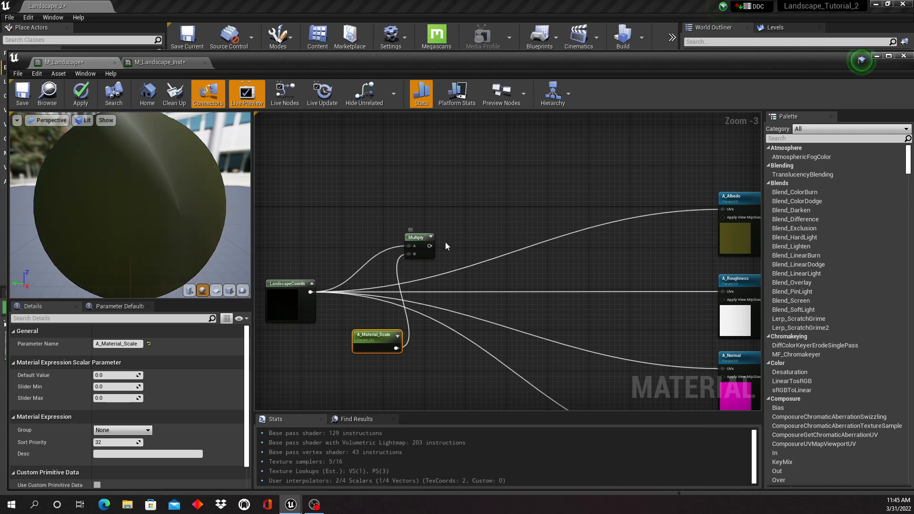
Move Multiply and A_Material_Scale above the LandscapeCoords links and connect the Multiply output to the A_Albedo UVs input.
left_click(419, 238, "ctrl")
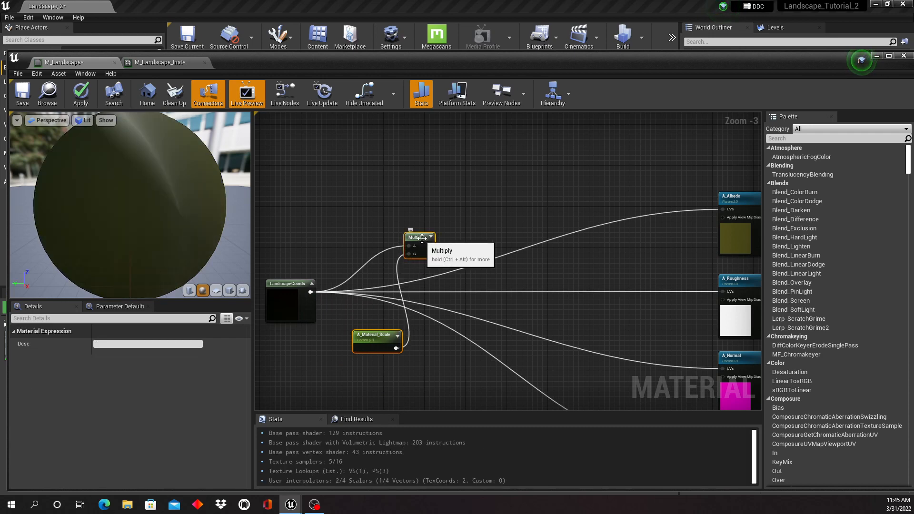
left_click_drag(419, 238, 453, 151)
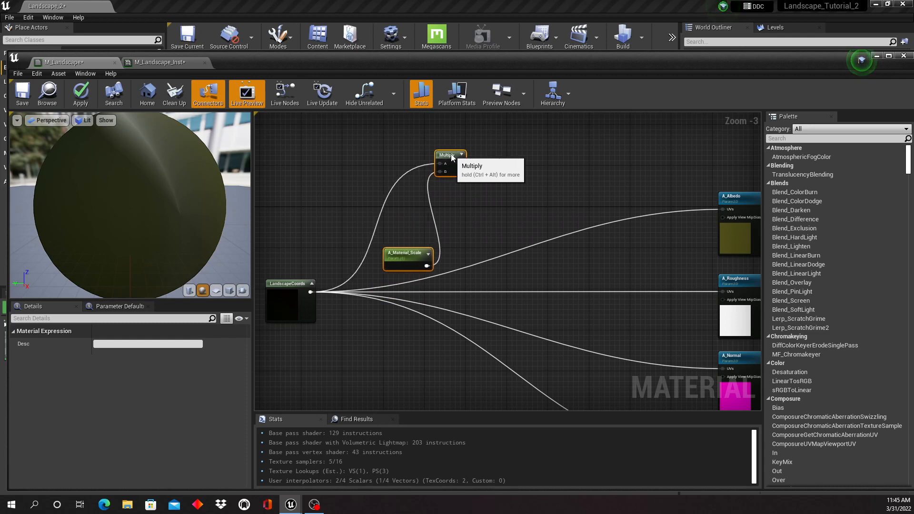
right_click_drag(546, 191, 510, 199)
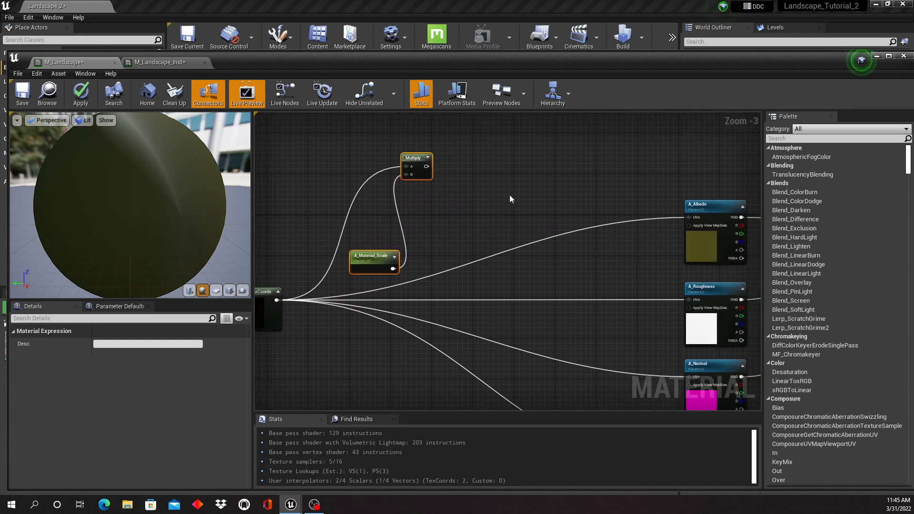
left_click_drag(426, 166, 691, 217)
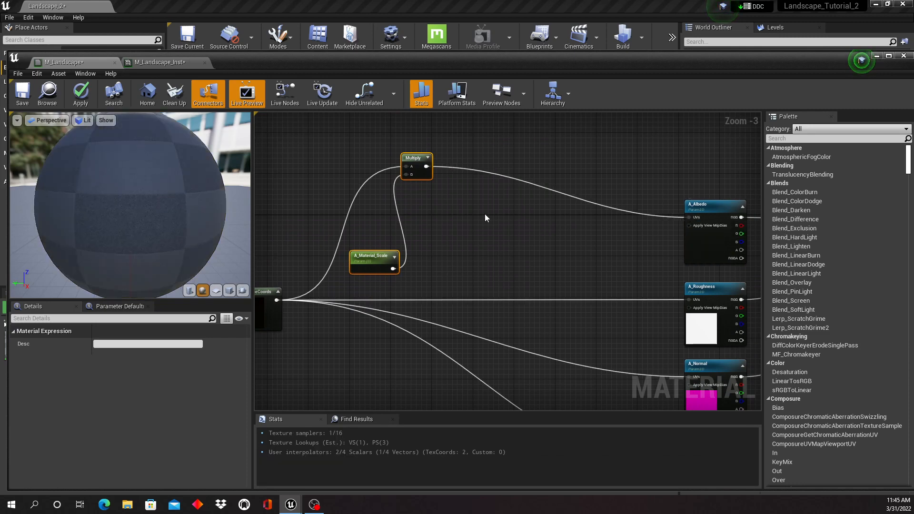
left_click(564, 194, "alt")
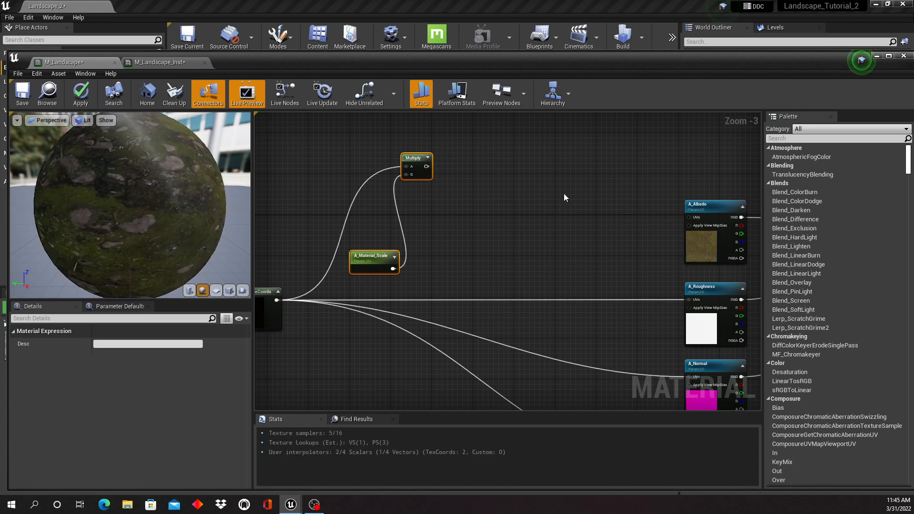
left_click_drag(427, 166, 689, 218)
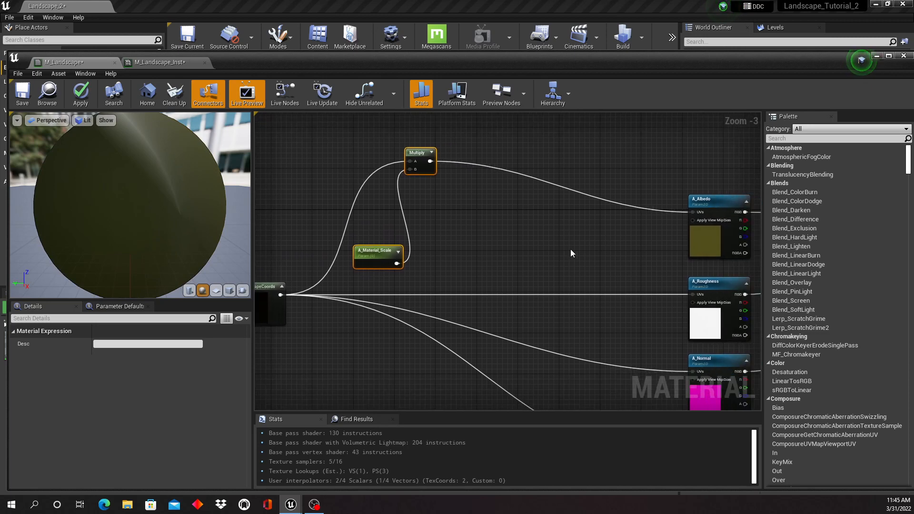
Connect the A_Roughness UVs input to the Multiply output in place of LandscapeCoords.
scroll(570, 250, "down", 1)
right_click_drag(547, 245, 558, 263)
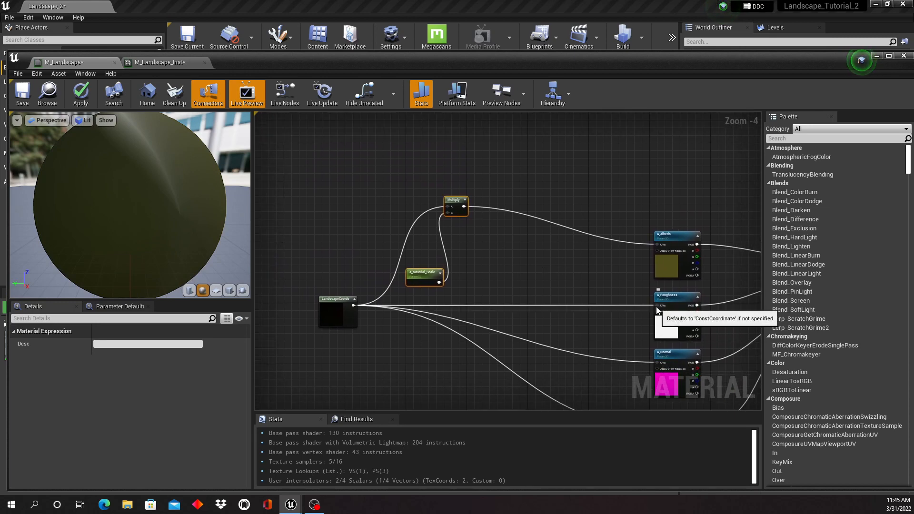
left_click_drag(657, 305, 464, 207)
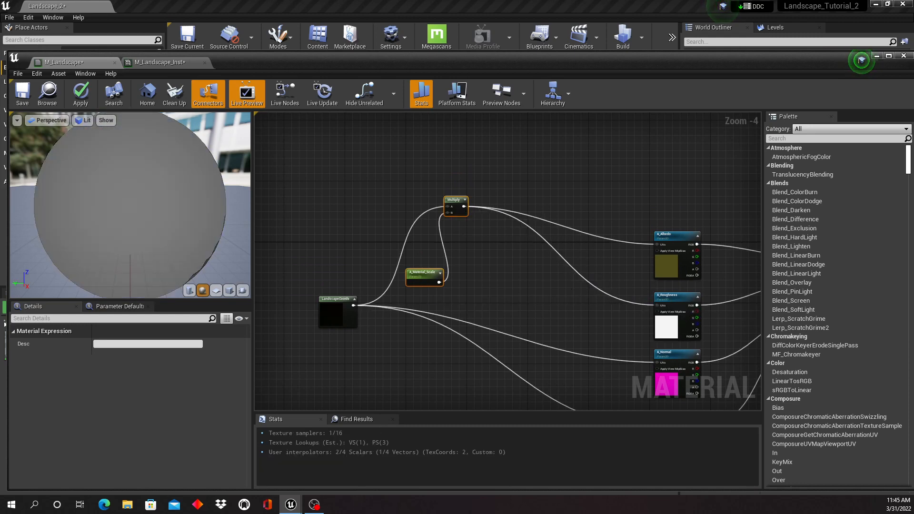
right_click_drag(566, 285, 548, 299)
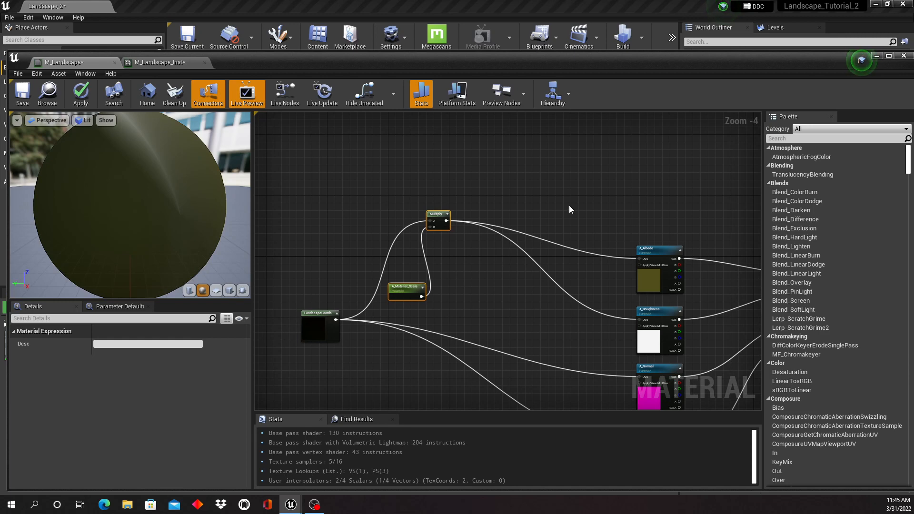
Add a CustomRotator node between Multiply and the texture nodes and connect the Multiply output to its UVs input.
right_click(548, 172)
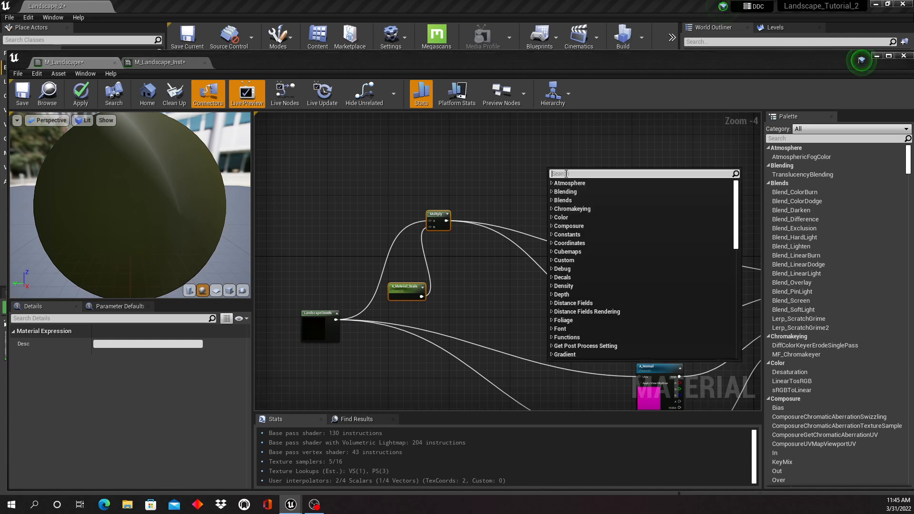
type("custom")
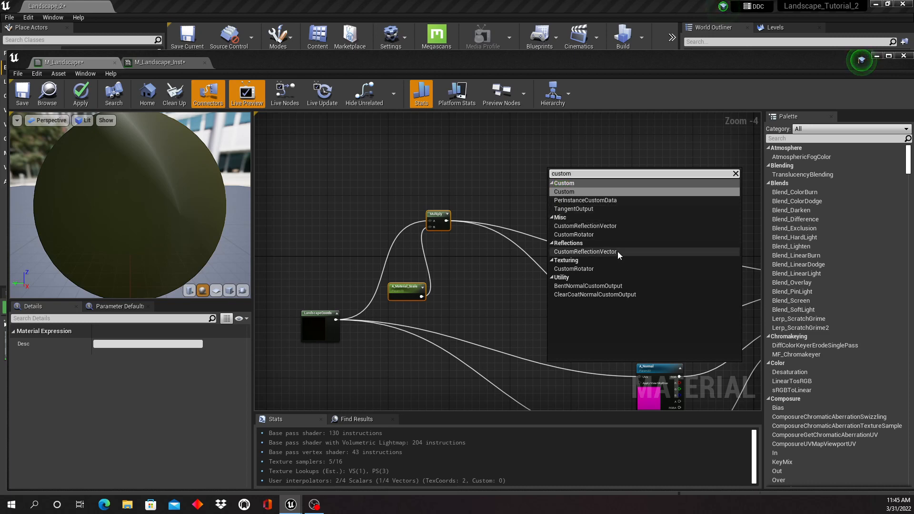
key("Escape")
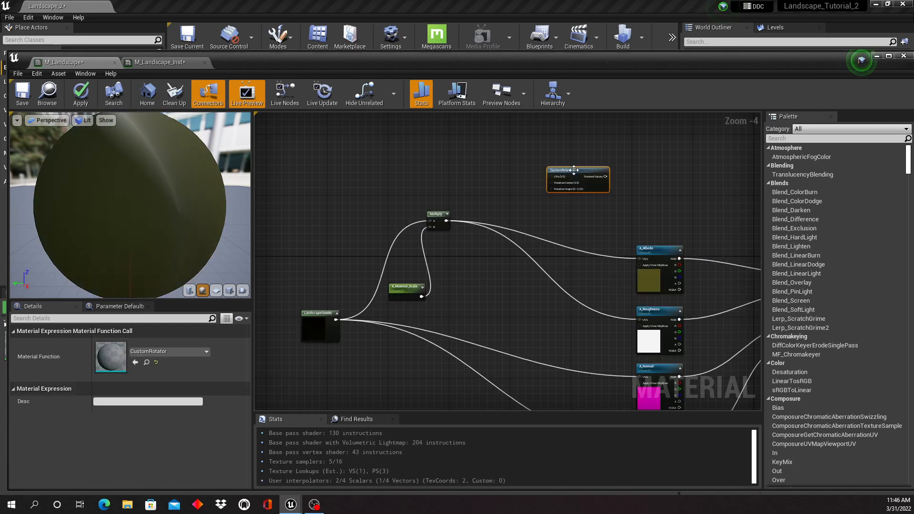
left_click_drag(573, 170, 540, 196)
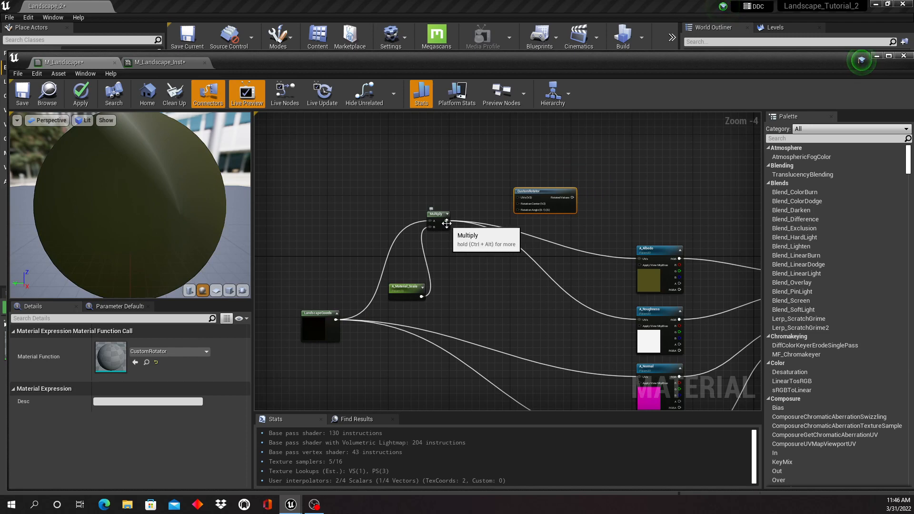
scroll(522, 233, "up", 3)
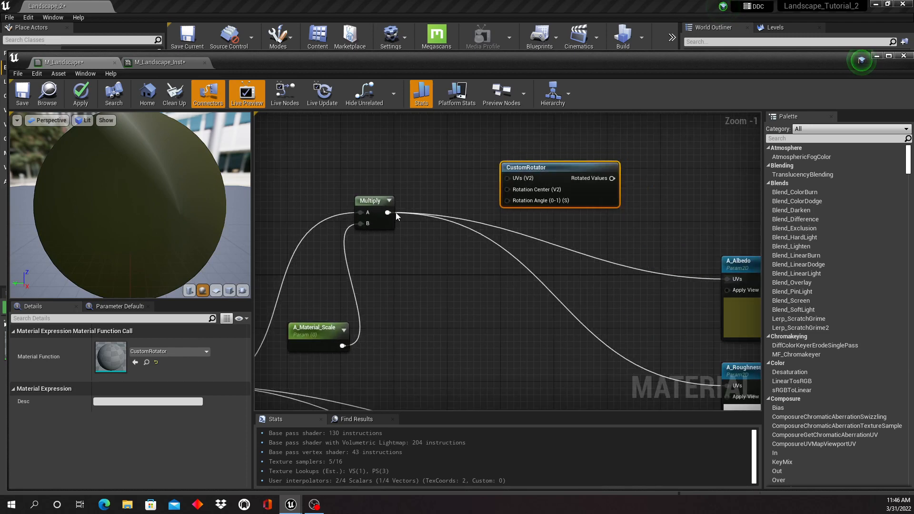
left_click_drag(388, 213, 507, 178)
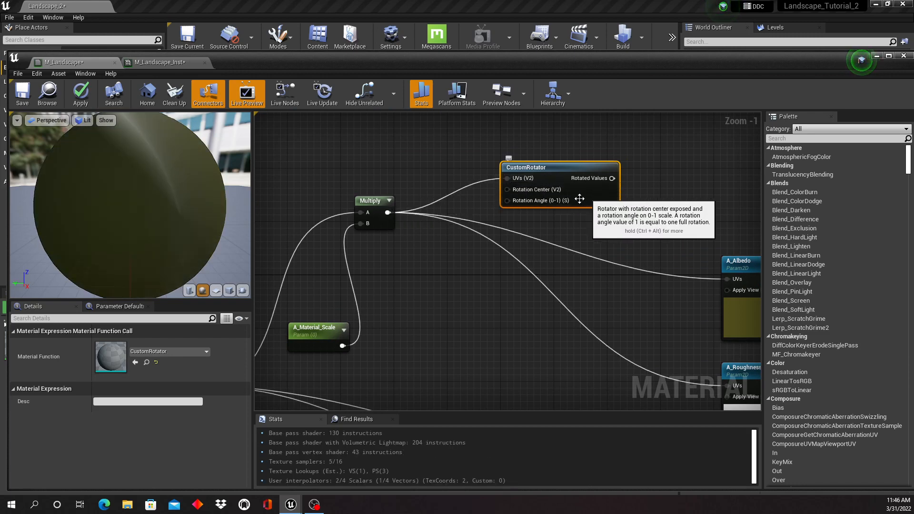
Promote the CustomRotator's Rotation Angle (0-1) input to a parameter and place the new node below Multiply.
left_click_drag(509, 201, 501, 203)
right_click(509, 200)
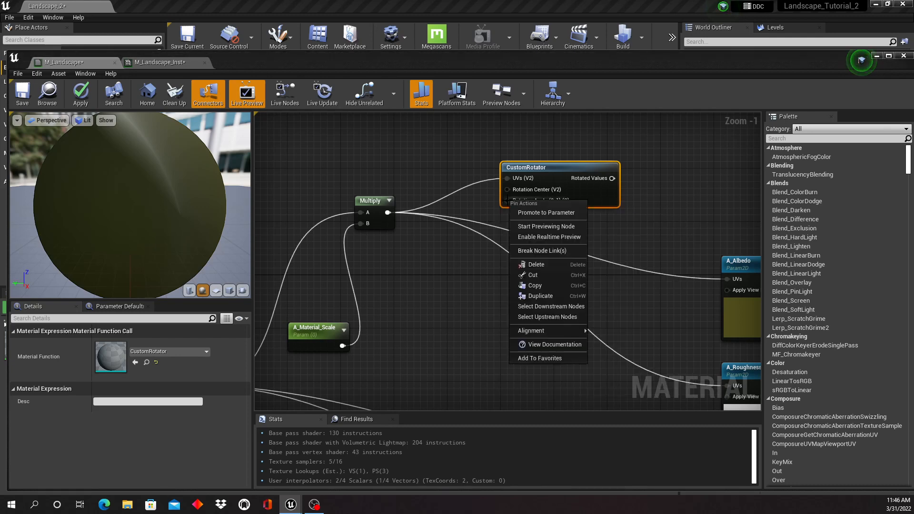
left_click(540, 214)
left_click_drag(494, 182, 419, 269)
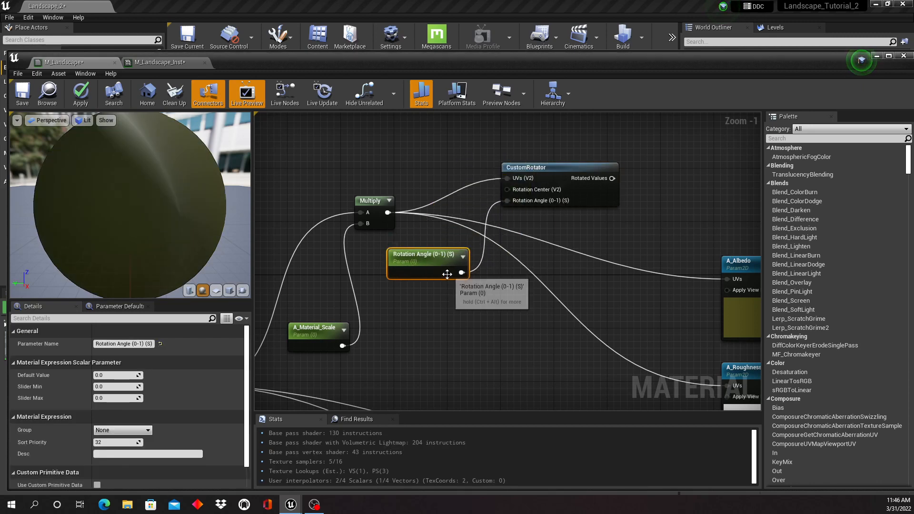
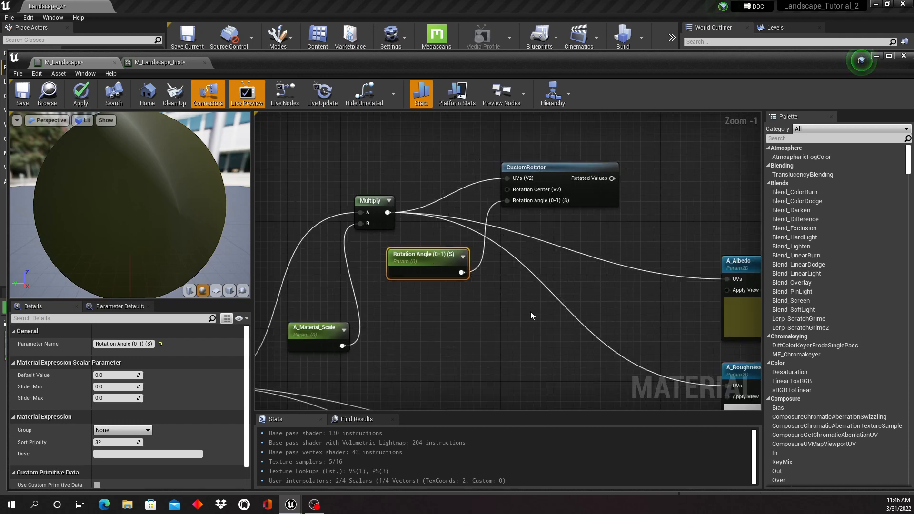
Connect the CustomRotator's Rotated Values output to the UVs inputs of A_Albedo and A_Roughness, replacing the Multiply links.
scroll(530, 312, "down", 1)
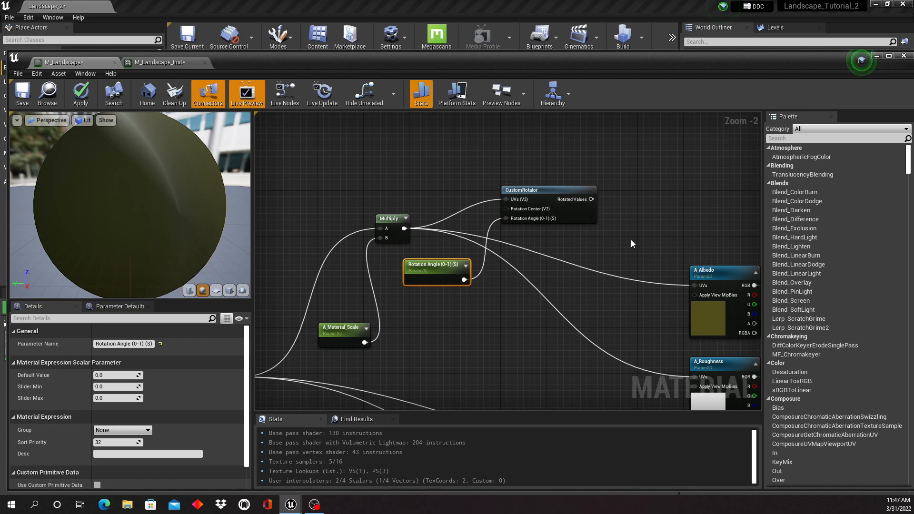
right_click_drag(630, 238, 585, 215)
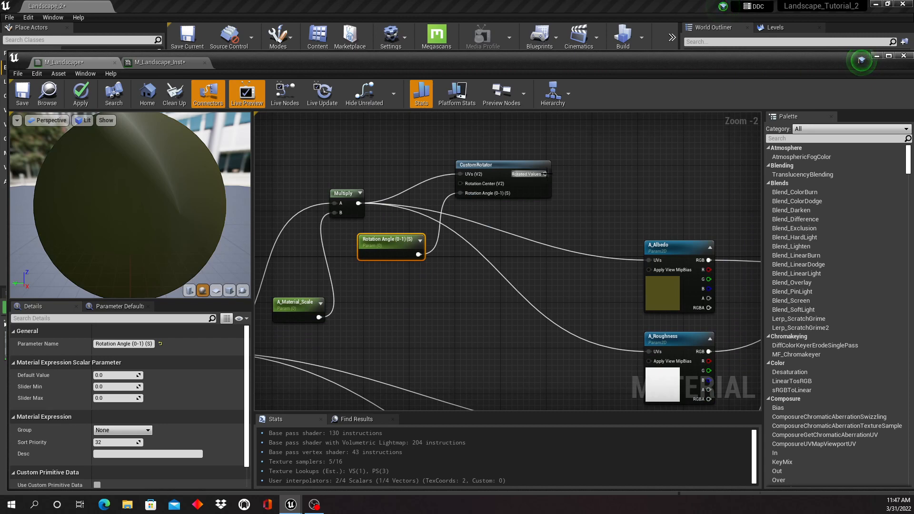
left_click_drag(546, 174, 649, 260)
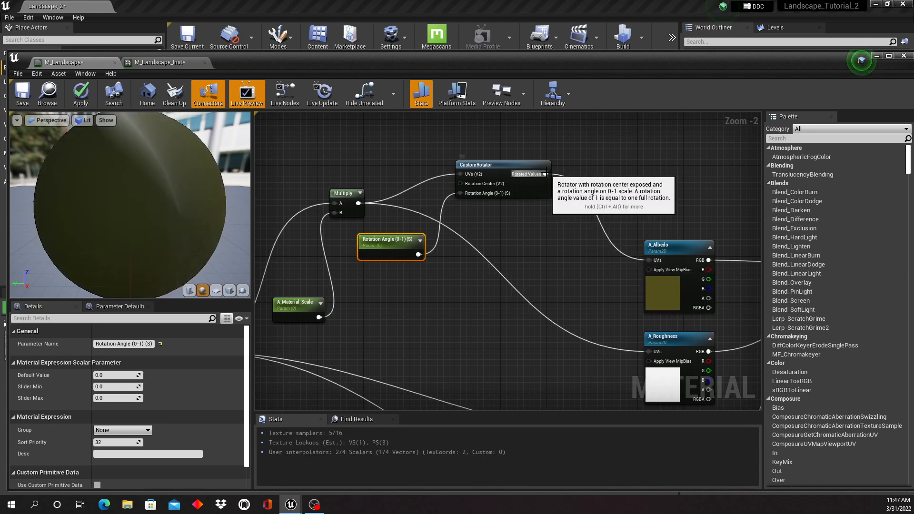
left_click_drag(545, 174, 648, 350)
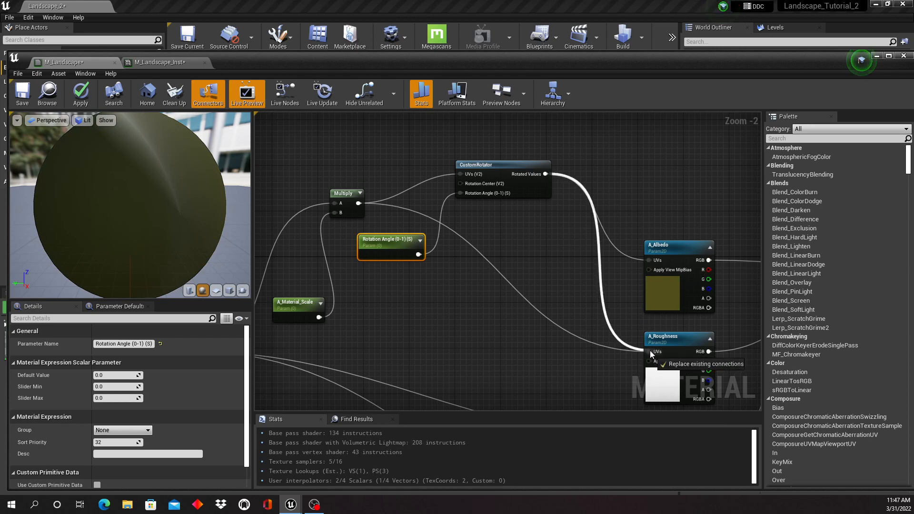
Connect the Rotated Values output to the UVs inputs of A_Normal and A_Displacement in place of LandscapeCoords.
right_click_drag(579, 370, 575, 275)
scroll(575, 275, "down", 3)
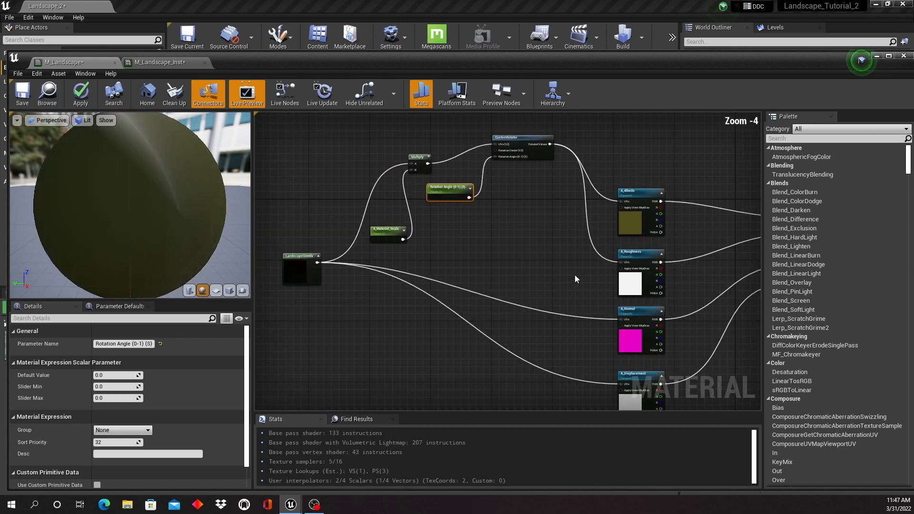
right_click_drag(543, 247, 528, 236)
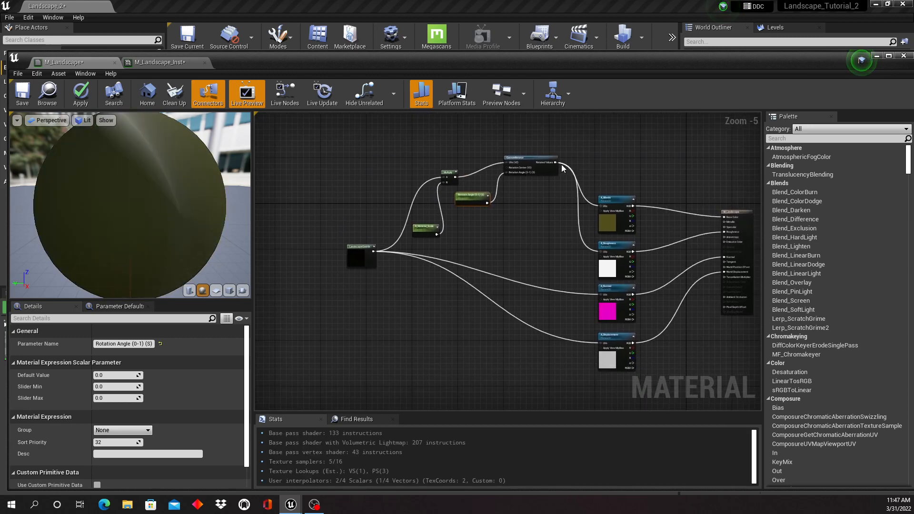
left_click_drag(555, 162, 599, 295)
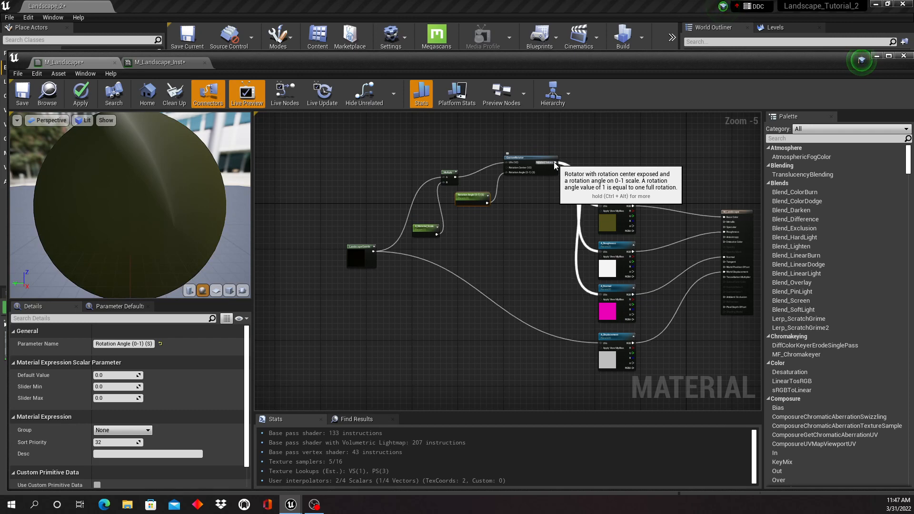
left_click_drag(556, 158, 602, 348)
Line up LandscapeCoords and CustomRotator with the Multiply node and place A_Material_Scale beside the Rotation Angle parameter.
right_click_drag(516, 248, 511, 285)
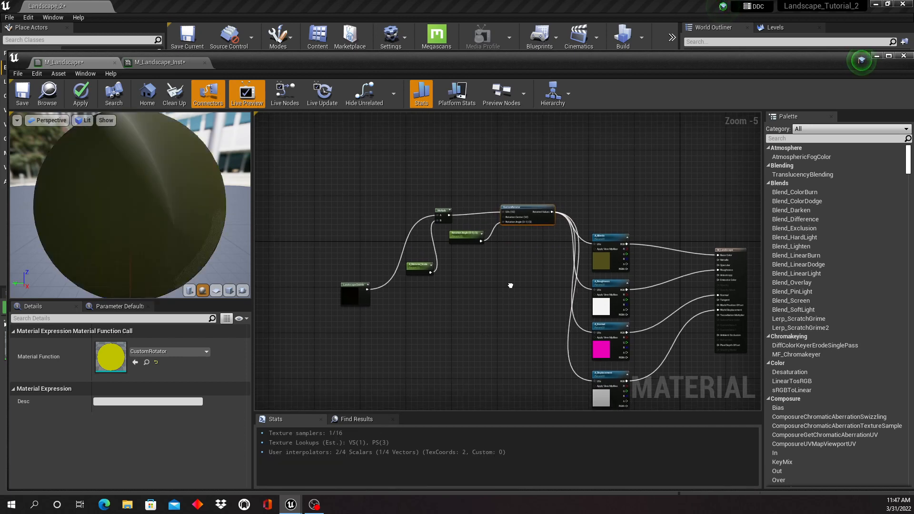
right_click(513, 287)
left_click(481, 283)
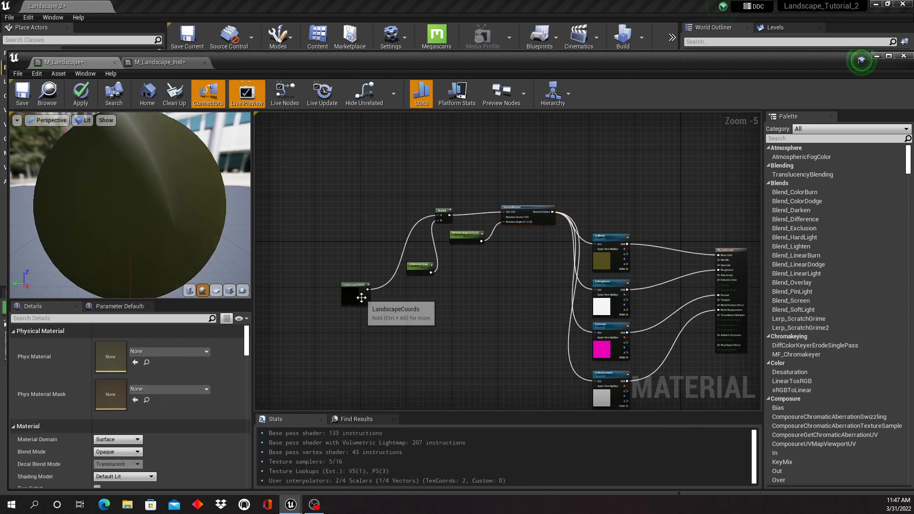
left_click_drag(357, 285, 364, 214)
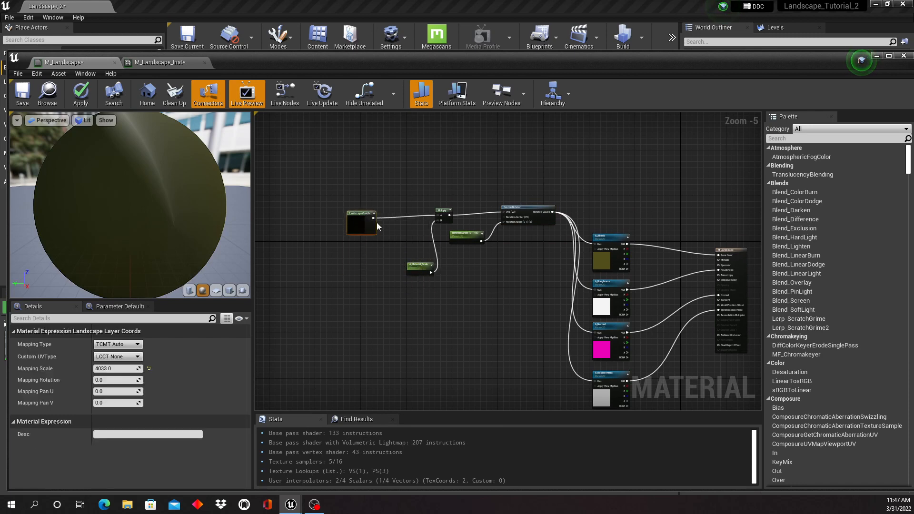
left_click(357, 205)
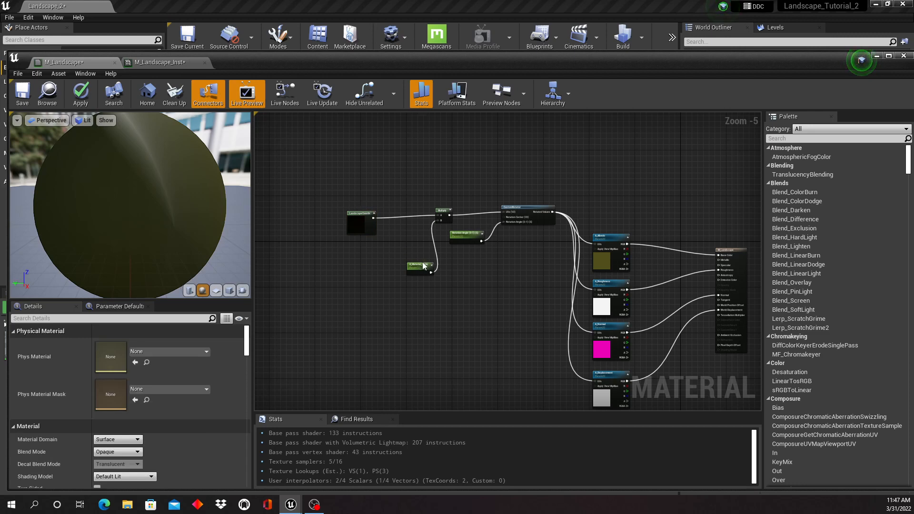
left_click_drag(419, 265, 415, 237)
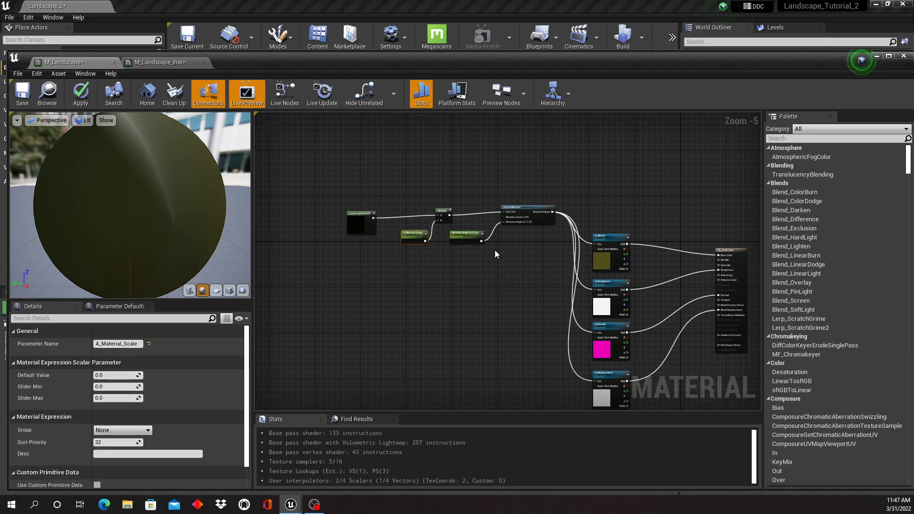
left_click_drag(520, 210, 511, 213)
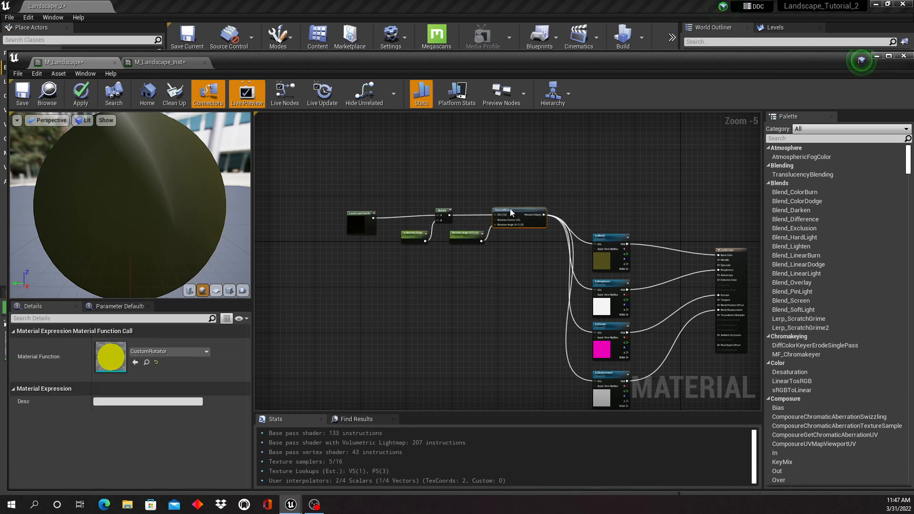
left_click(473, 235)
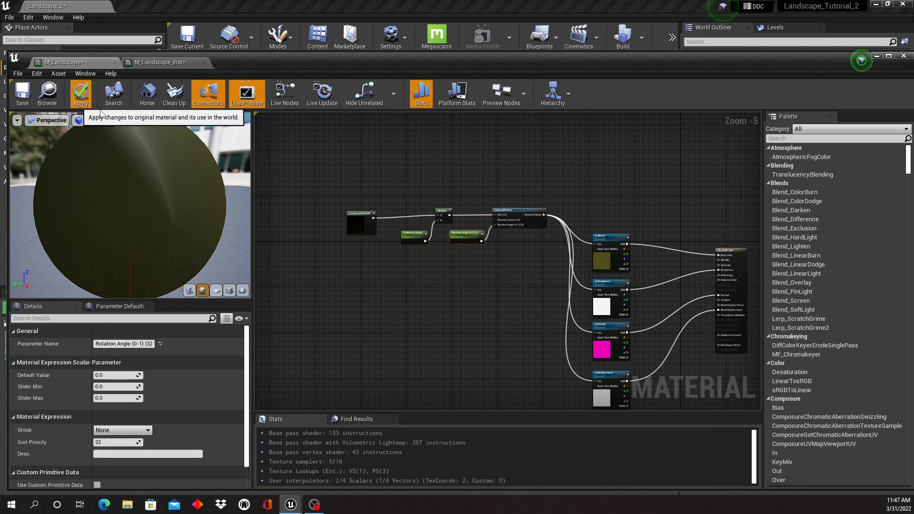
Apply the material changes and move the whole UV node chain down and farther from the texture nodes.
left_click(81, 93)
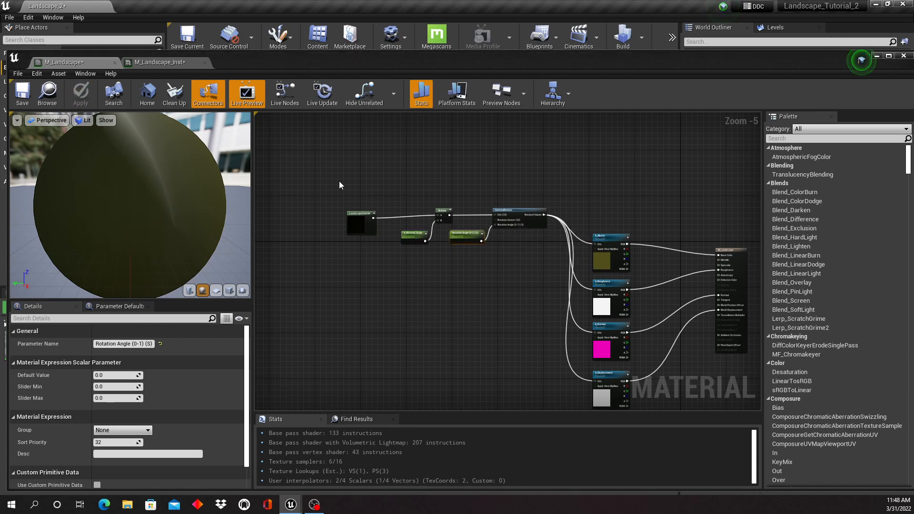
left_click_drag(339, 185, 530, 256)
left_click_drag(517, 222, 483, 249)
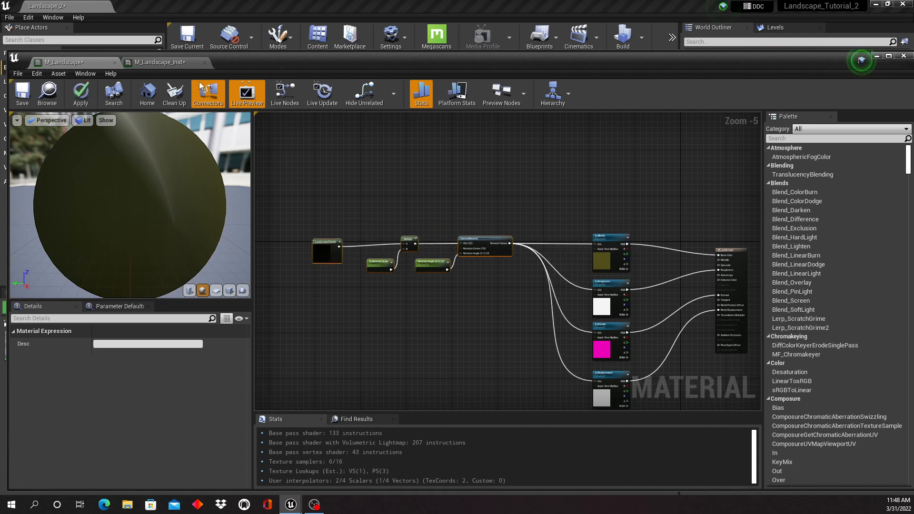
In M_Landscape_Inst, enable the overrides for A_Material_Scale and Rotation Angle (0-1).
left_click(176, 64)
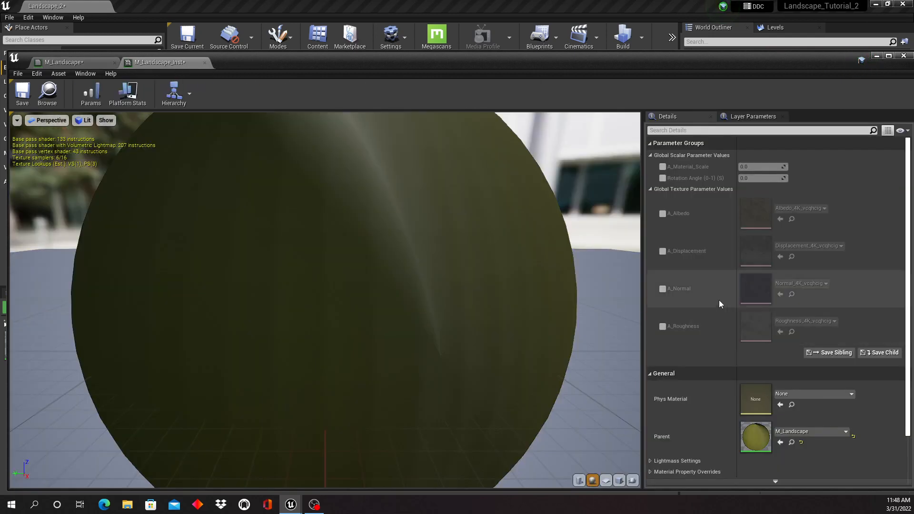
scroll(715, 285, "down", 1)
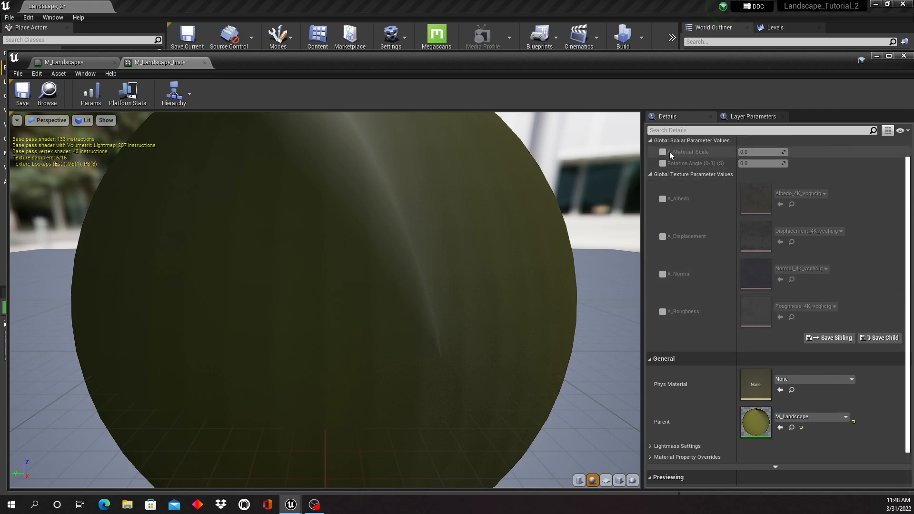
left_click(662, 152)
left_click(661, 163)
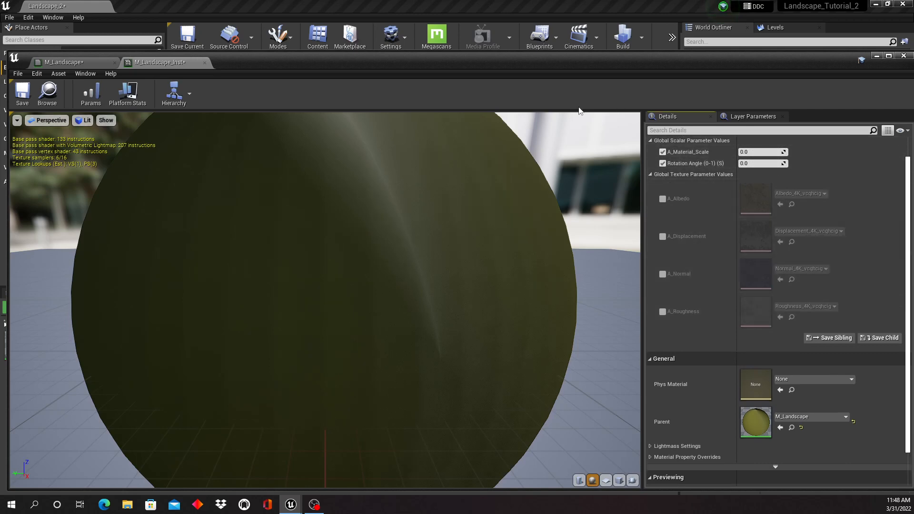
Move the material instance window aside and examine the landscape surface in the level viewport.
left_click_drag(561, 64, 618, 206)
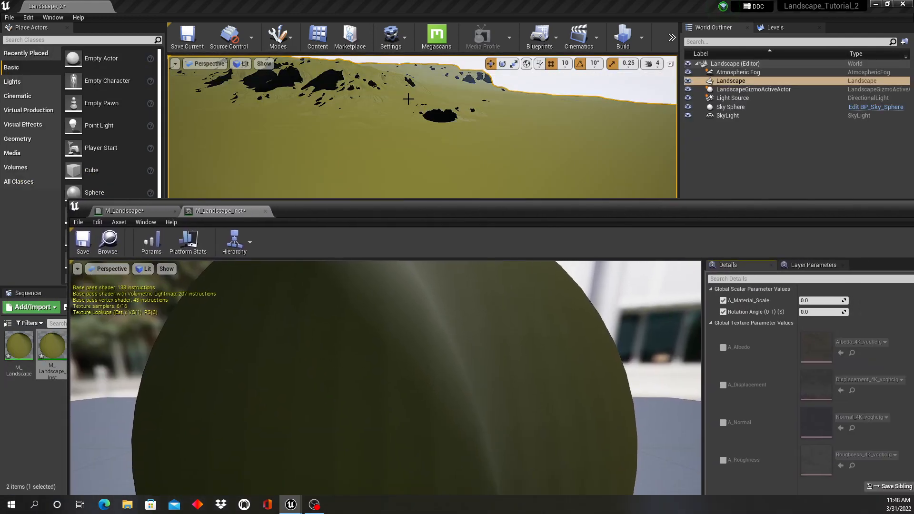
left_click_drag(476, 208, 513, 151)
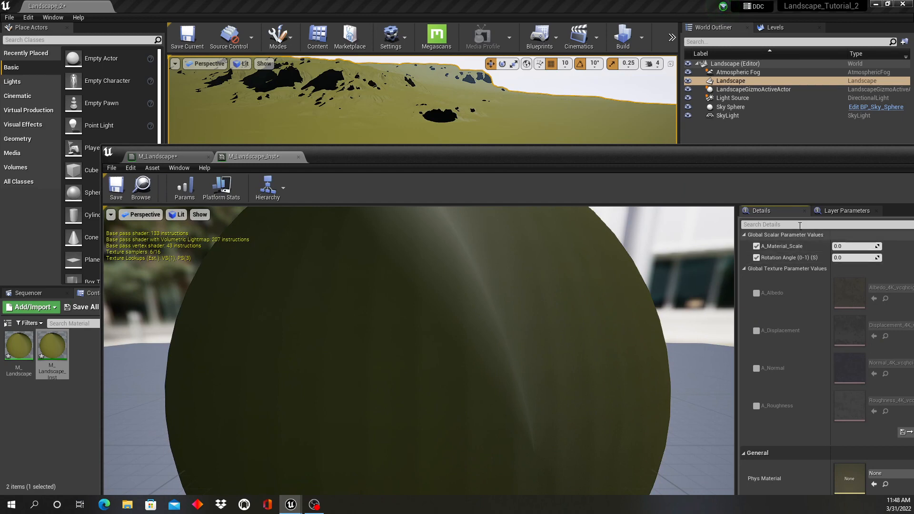
right_click_drag(498, 108, 498, 141)
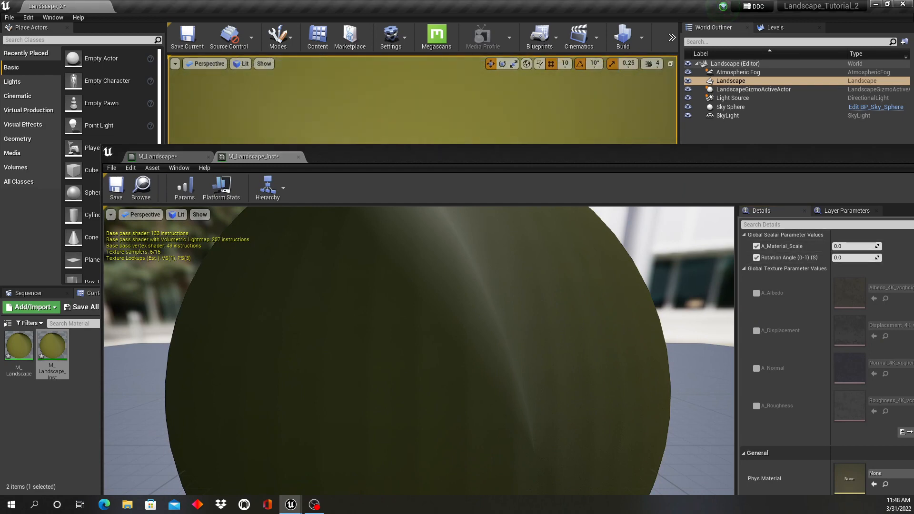
left_click_drag(509, 158, 474, 129)
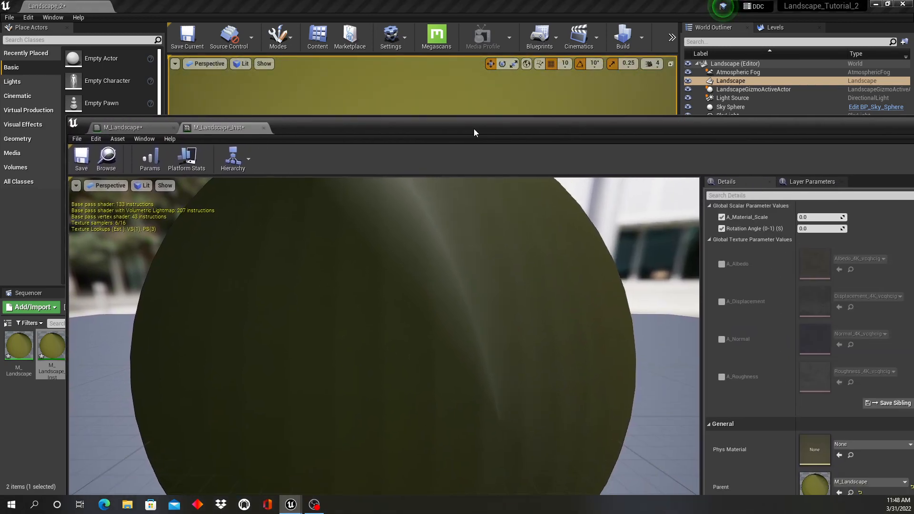
Return to the M_Landscape graph, reposition its editor window and select the A_Displacement texture node.
left_click(141, 130)
left_click_drag(411, 131, 325, 25)
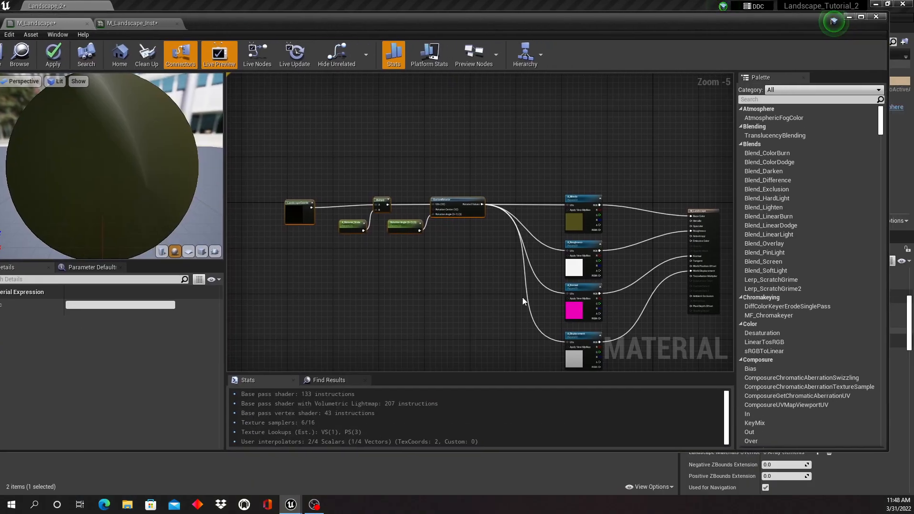
scroll(521, 306, "down", 2)
right_click_drag(629, 318, 586, 241)
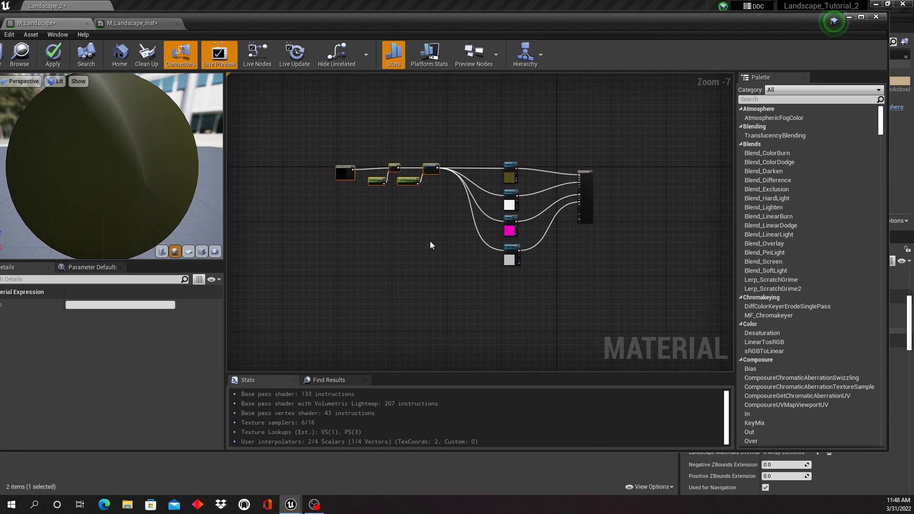
left_click(515, 250)
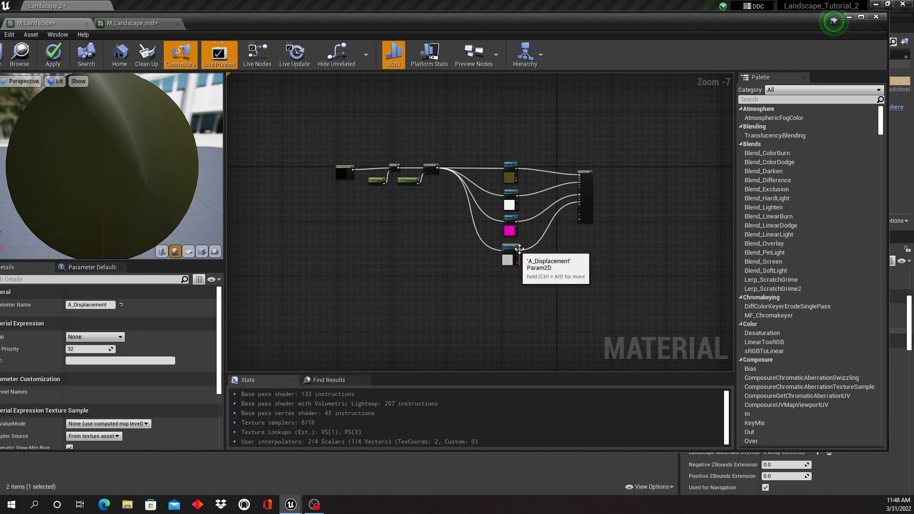
Shift the A_Normal, A_Roughness and A_Albedo texture nodes slightly down to even out the spacing of the texture column.
left_click(509, 220)
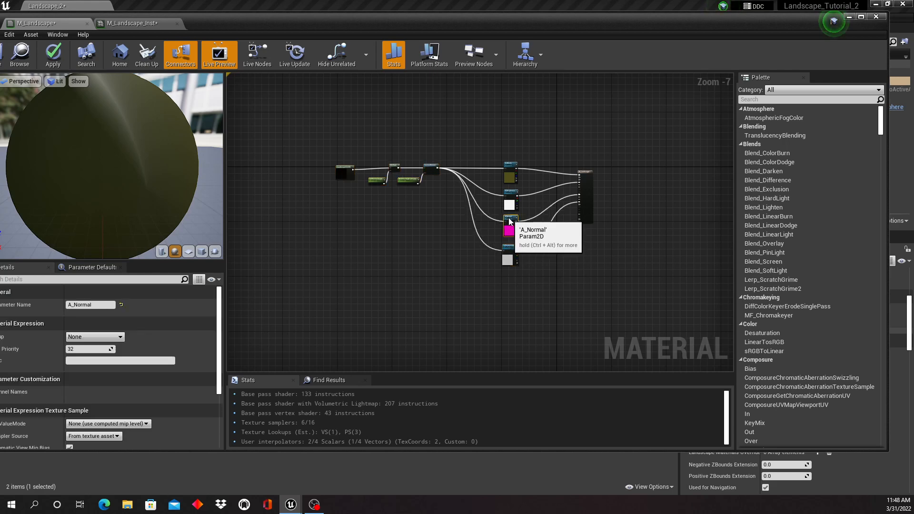
left_click(512, 199)
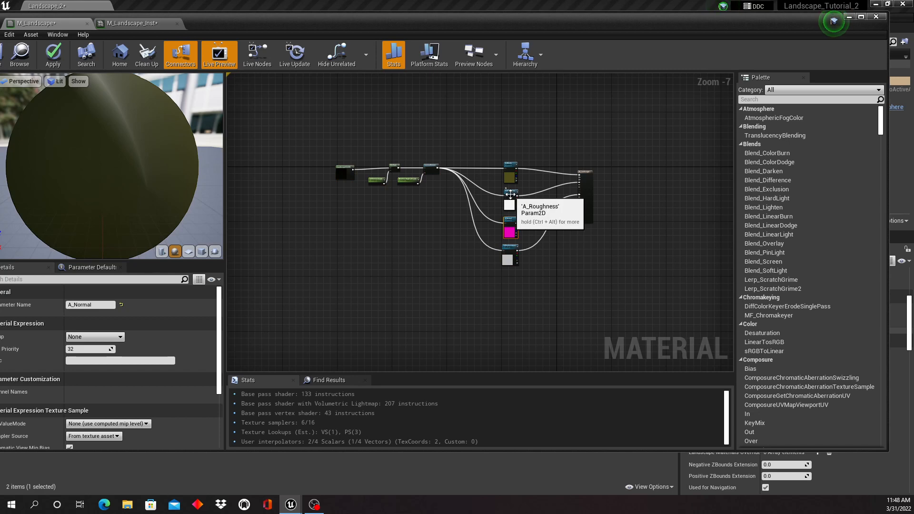
left_click(510, 169)
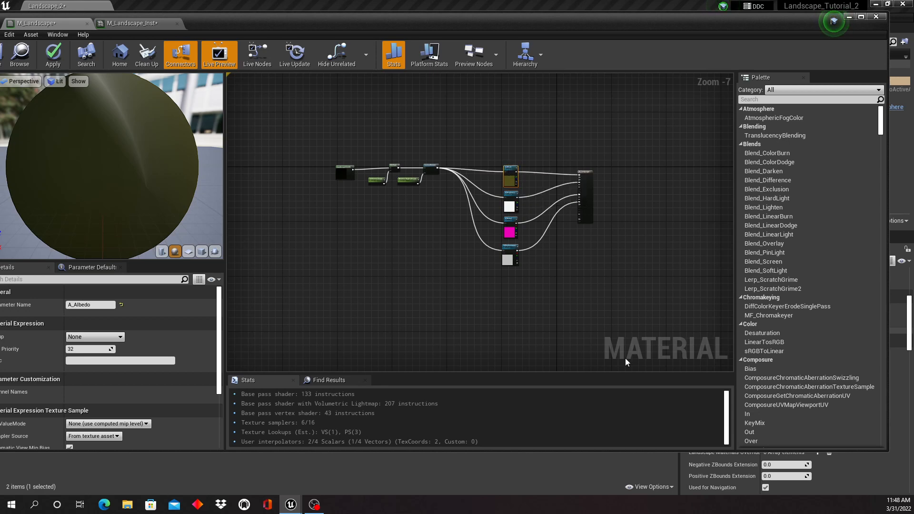
Duplicate the whole UV chain with its four texture nodes and align the copy directly below the original group.
scroll(597, 300, "up", 4)
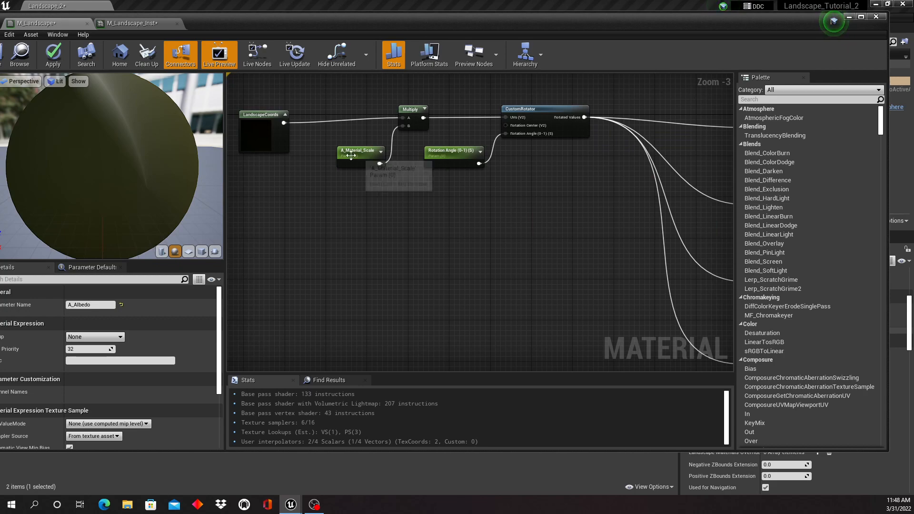
scroll(565, 224, "down", 3)
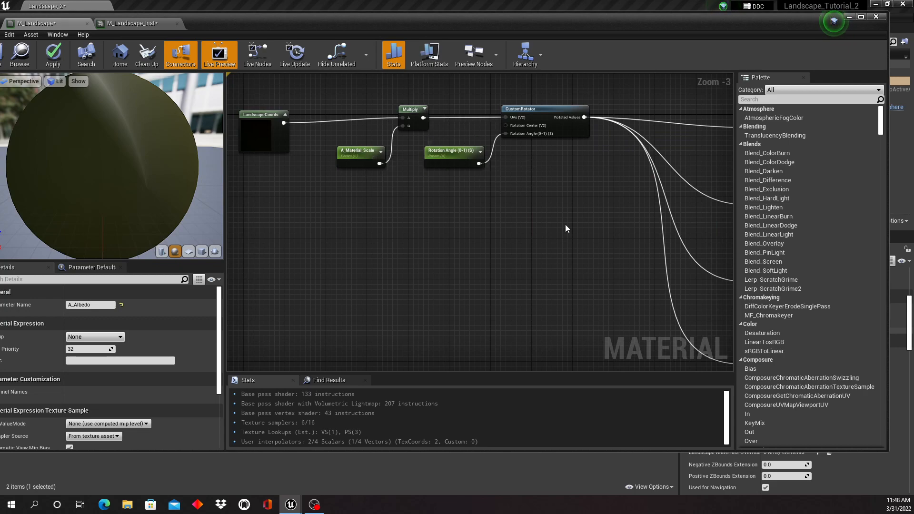
right_click_drag(565, 224, 432, 209)
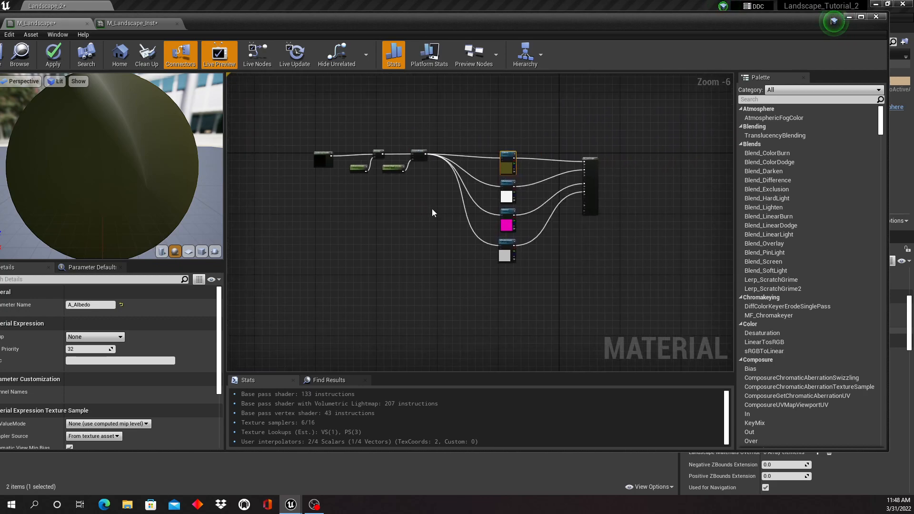
left_click_drag(290, 117, 528, 295)
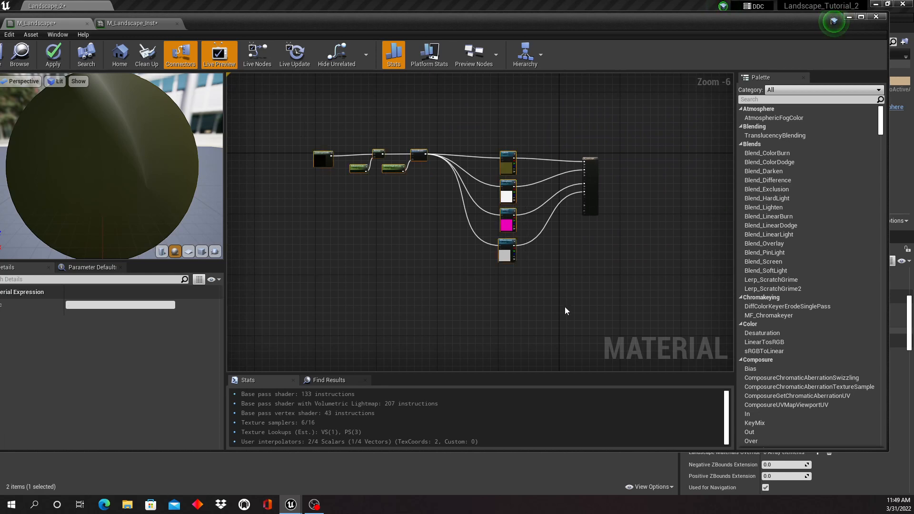
key("ctrl+v")
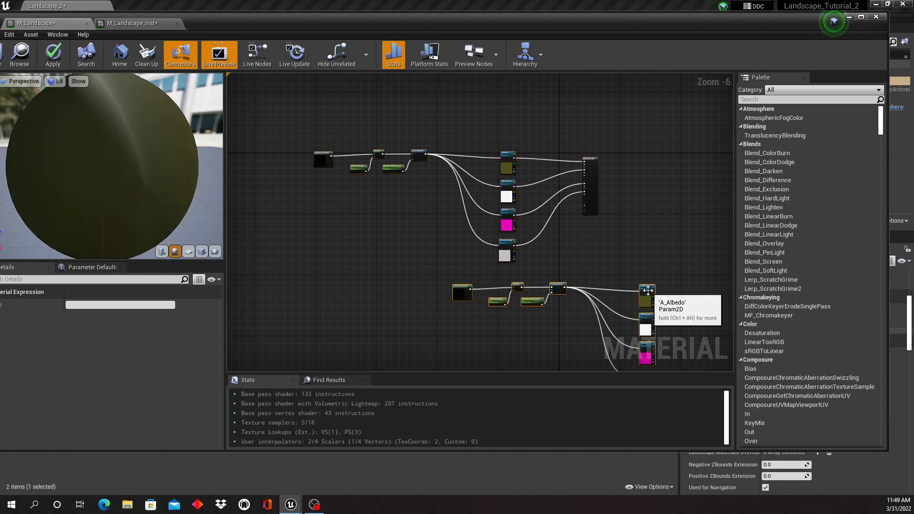
left_click_drag(633, 291, 509, 280)
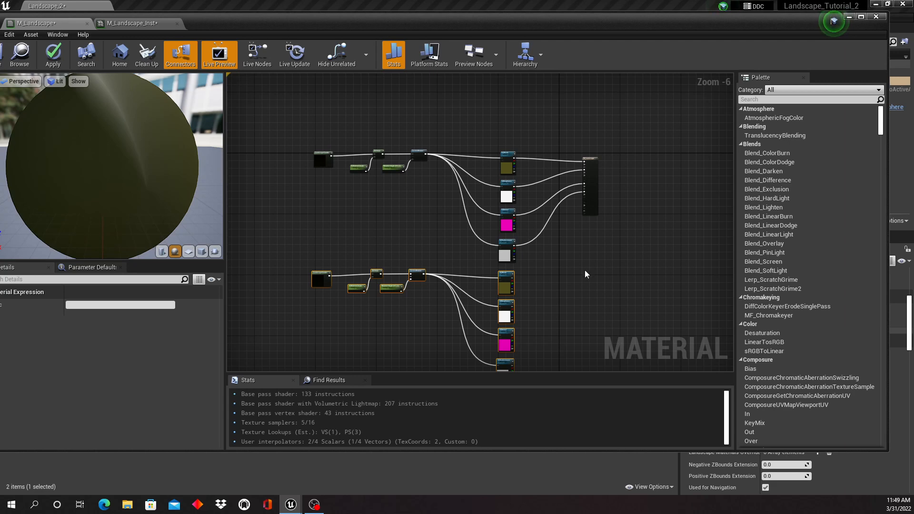
Examine the original and duplicated node groups and their texture parameters in the material graph.
scroll(556, 277, "down", 1)
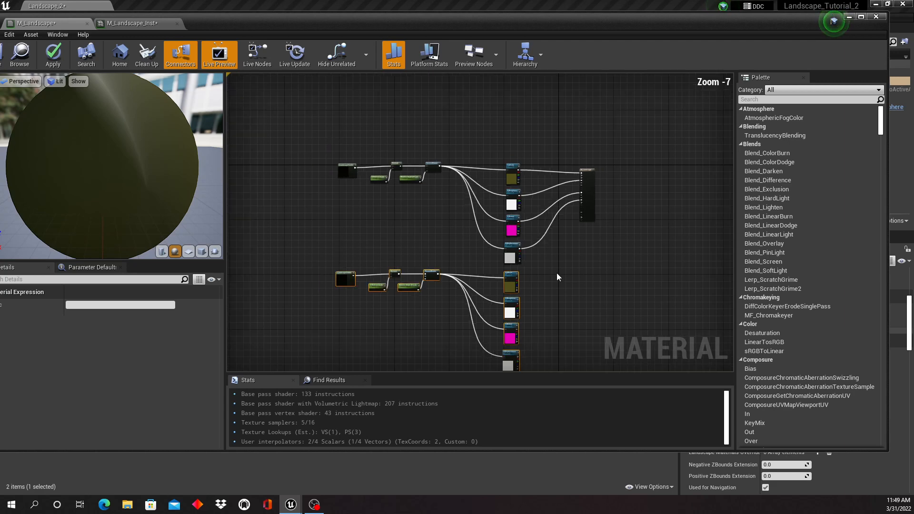
scroll(557, 277, "up", 5)
scroll(556, 273, "down", 2)
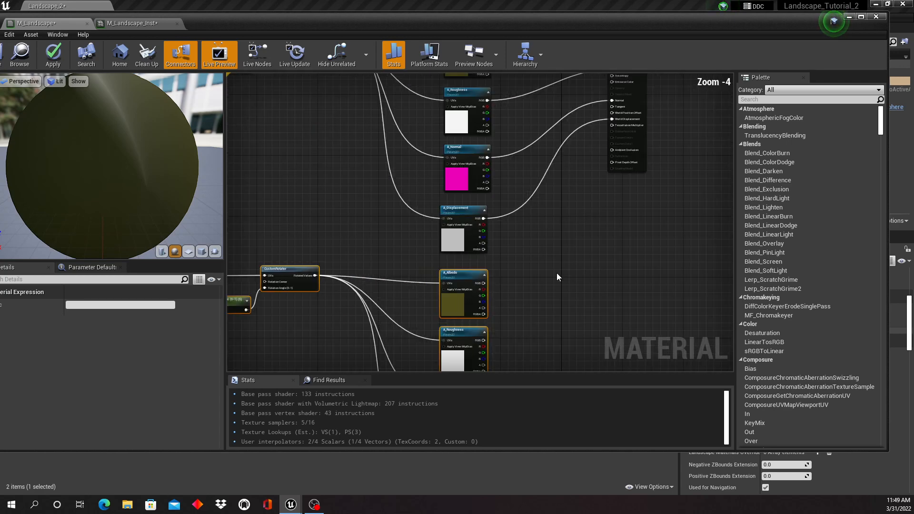
scroll(552, 272, "down", 1)
right_click_drag(552, 272, 598, 259)
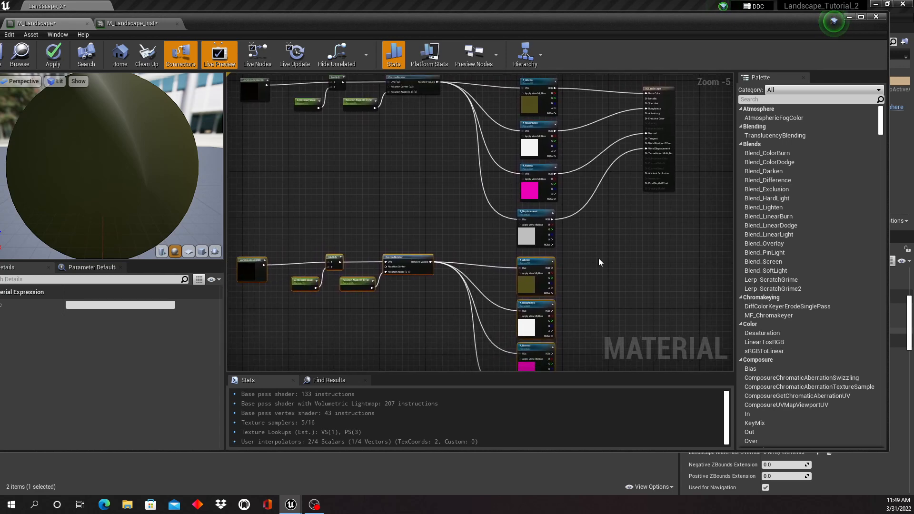
scroll(598, 258, "up", 1)
scroll(598, 258, "down", 2)
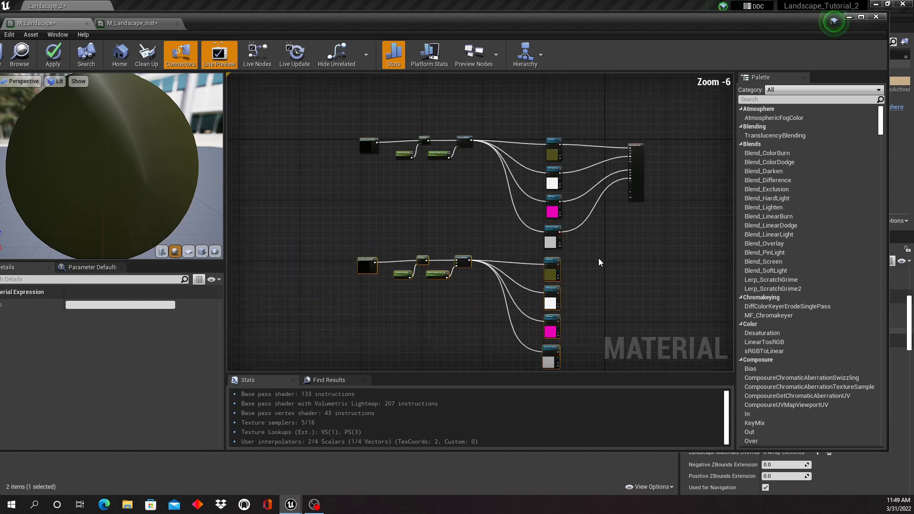
scroll(593, 272, "up", 2)
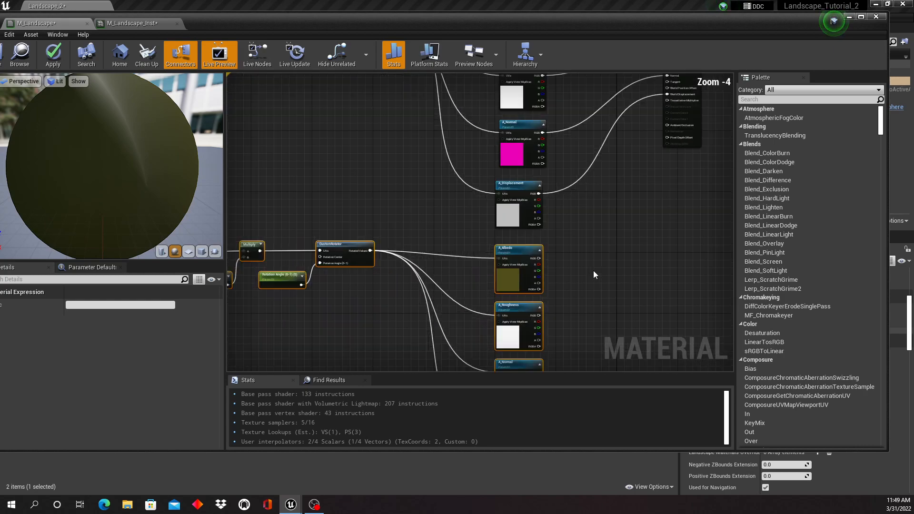
scroll(593, 271, "down", 2)
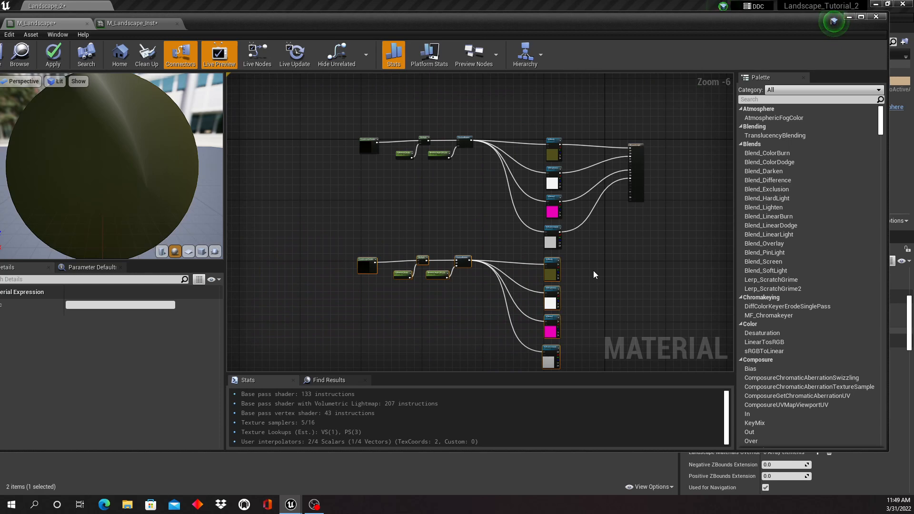
scroll(593, 271, "up", 1)
mouse_move(592, 269)
right_mouse_down()
mouse_move(612, 273)
mouse_move(586, 253)
right_mouse_up()
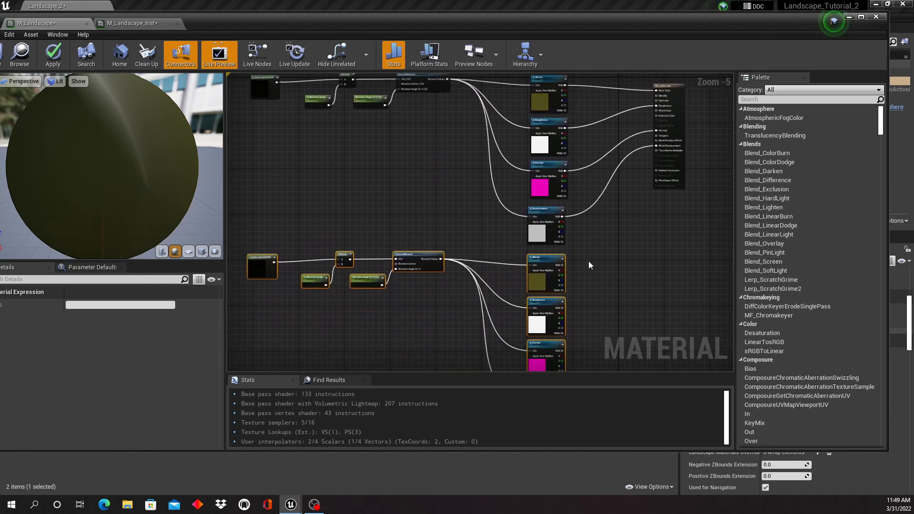
Compare the material scale and rotation angle parameters of the original UV chain with those of the duplicate.
right_click_drag(358, 190, 354, 164)
scroll(415, 207, "up", 2)
scroll(415, 210, "up", 1)
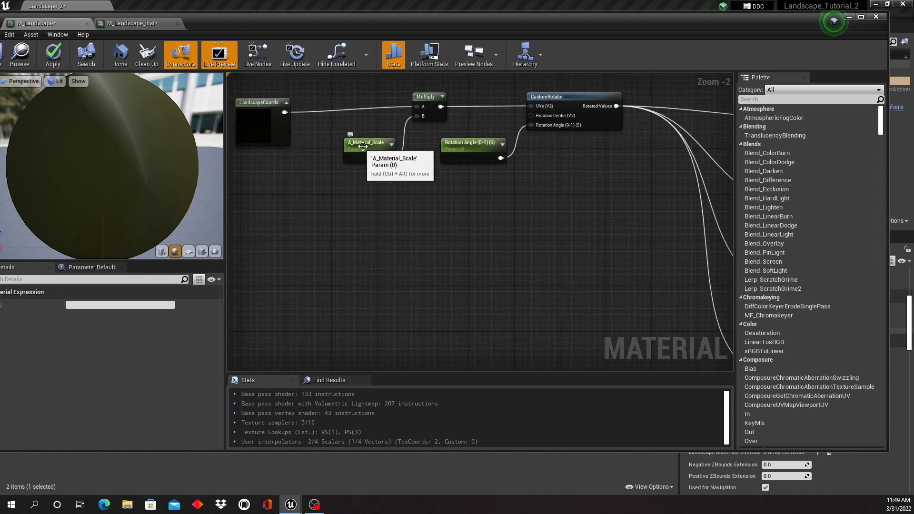
right_click_drag(430, 286, 412, 169)
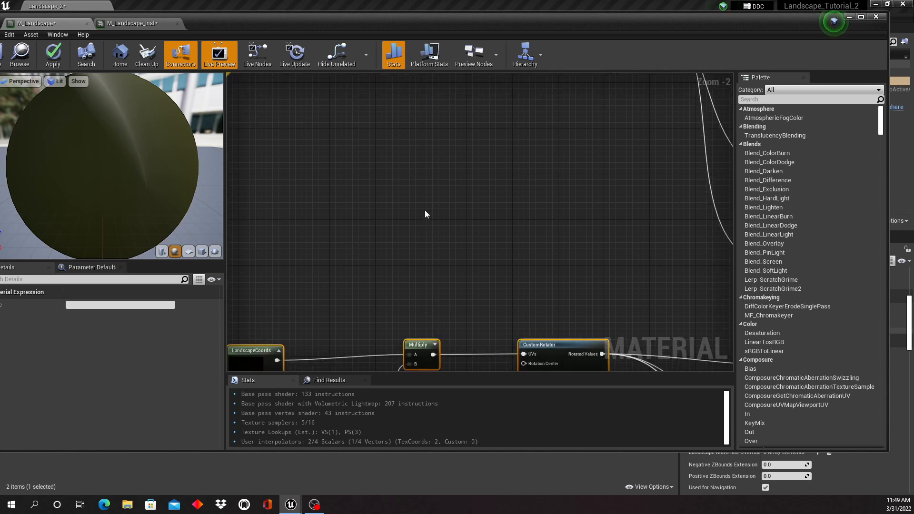
right_click_drag(421, 261, 446, 150)
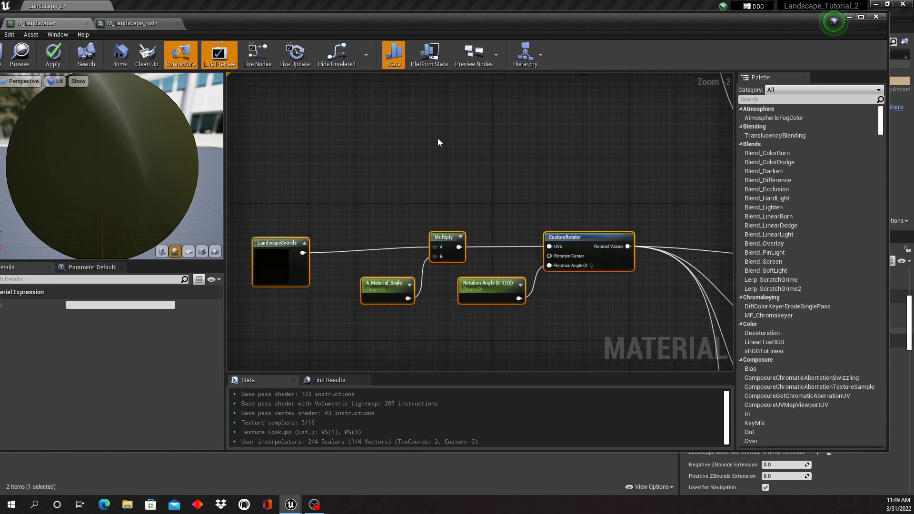
right_click_drag(431, 103, 436, 236)
right_click_drag(434, 140, 435, 231)
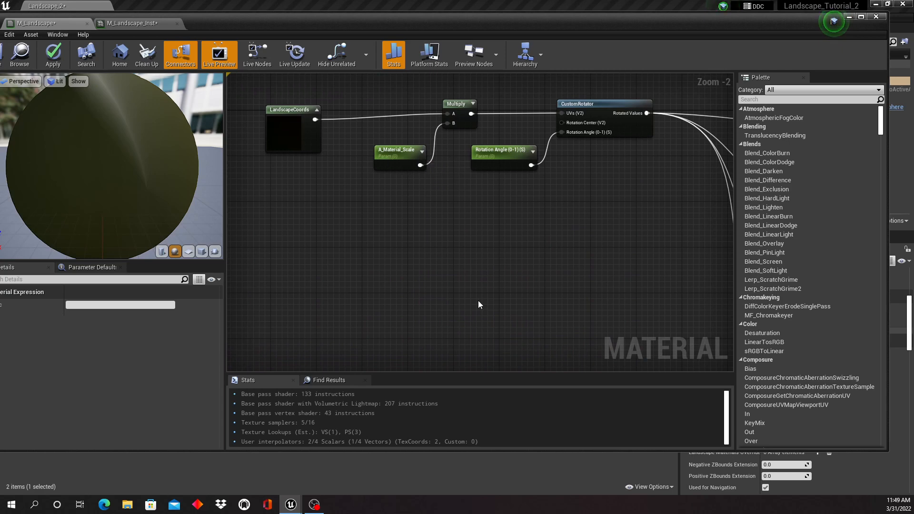
right_click_drag(477, 301, 410, 151)
right_click_drag(401, 218, 432, 185)
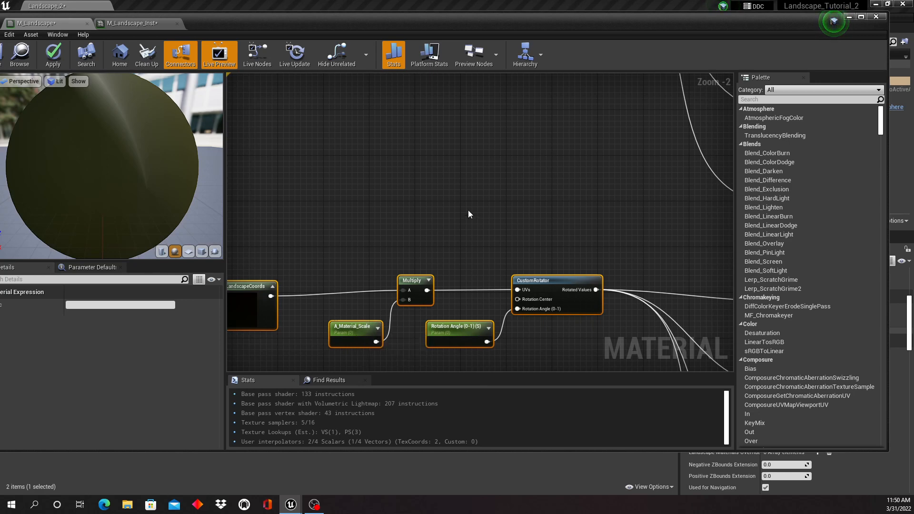
Rename the duplicated chain's scalar parameters to B_Material_Scale and B_Rotation Angle (0-1) (S).
left_click(358, 328)
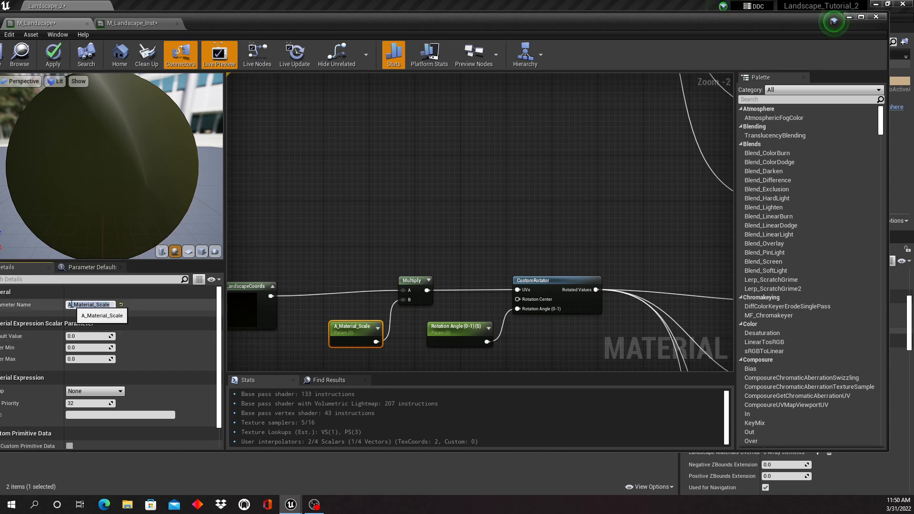
key("BackSpace")
type("B")
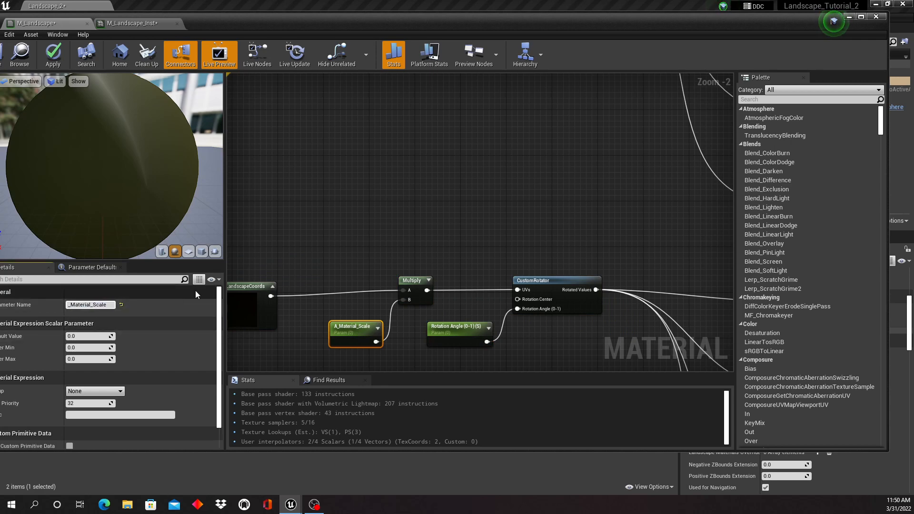
left_click(448, 332)
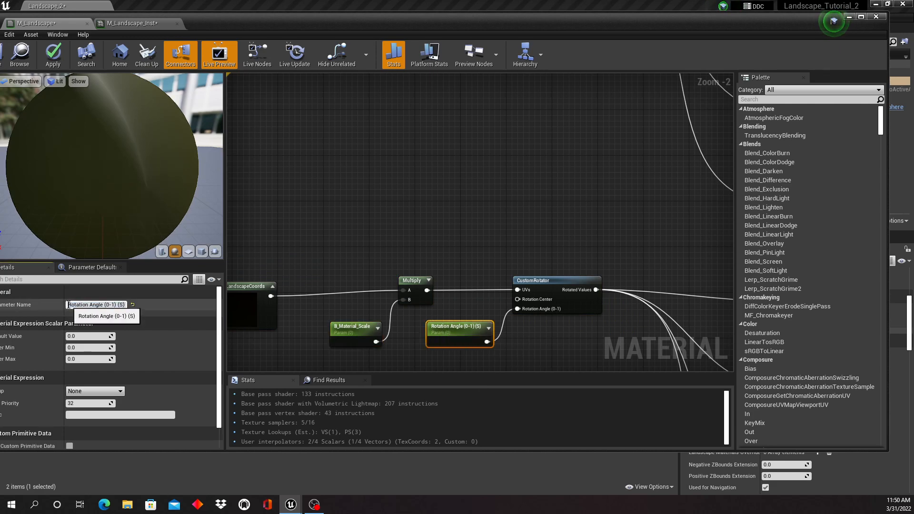
type("B_")
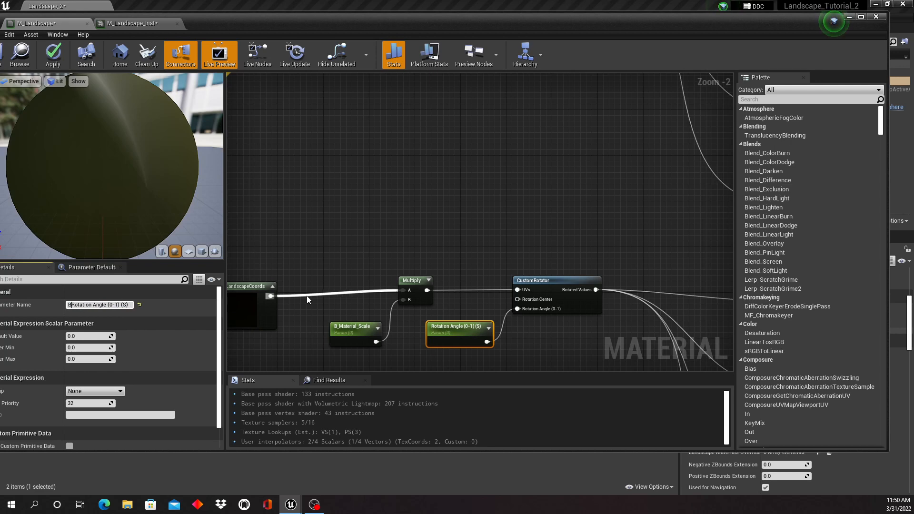
key("Return")
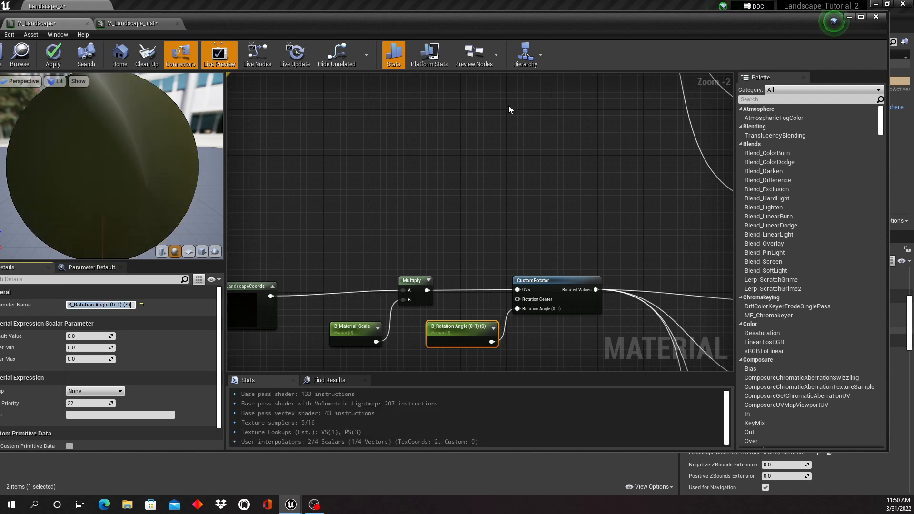
Select the original chain's Rotation Angle (0-1) (S) parameter and open its parameter name for editing.
right_click_drag(544, 145, 521, 336)
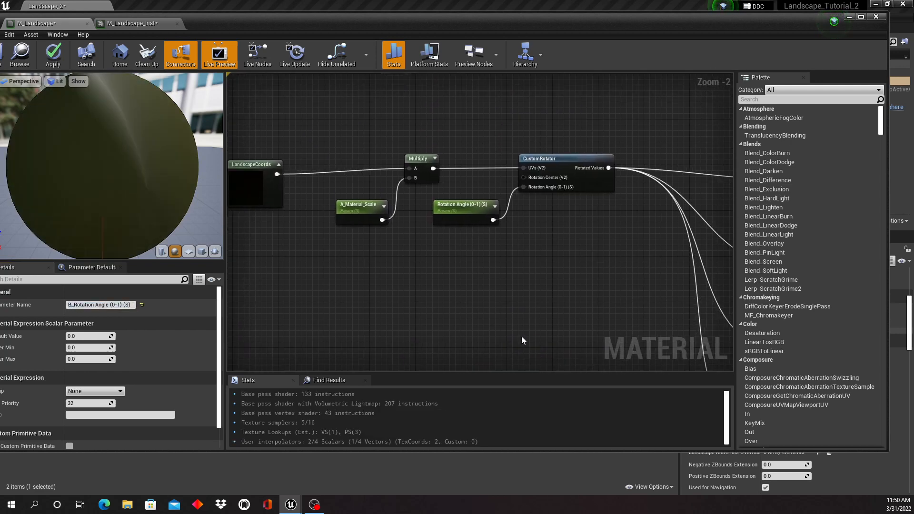
left_click(449, 204)
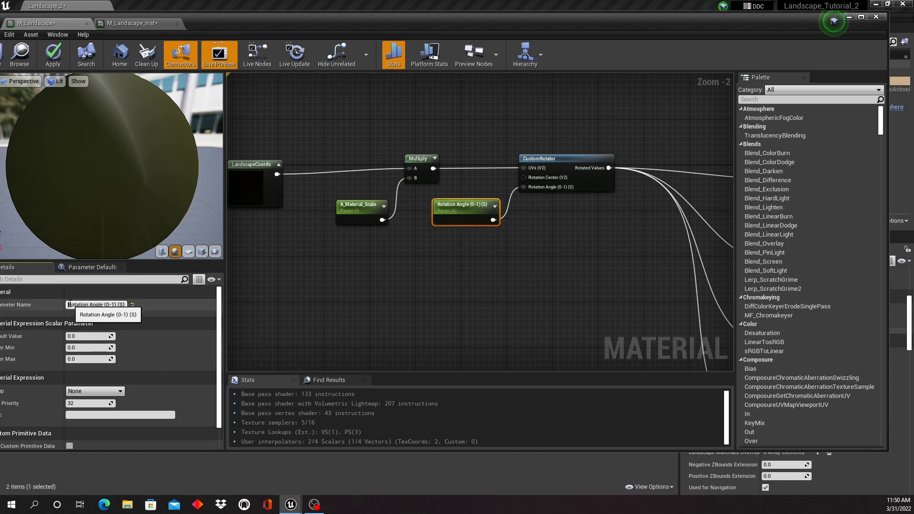
left_click(108, 310)
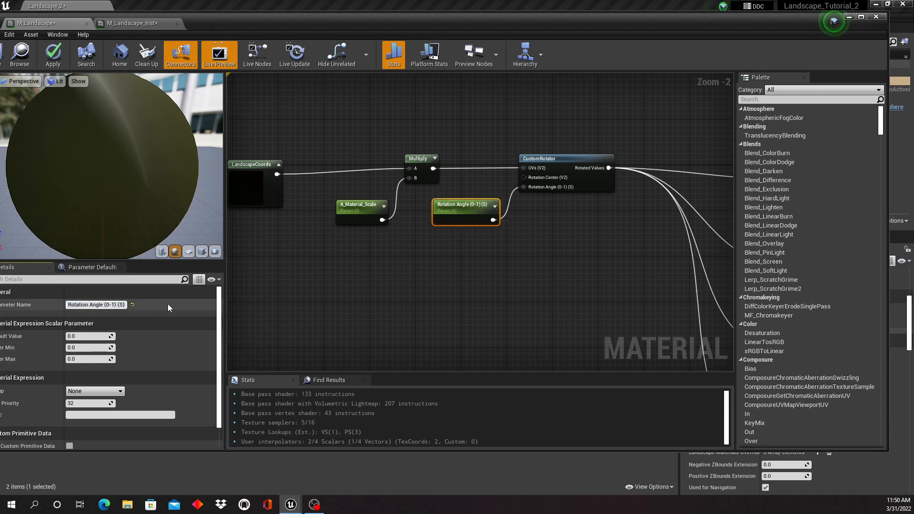
Rename the upper rotation angle parameter as A_Rotation Angle (0-1) (S).
type("A_")
left_click(445, 335)
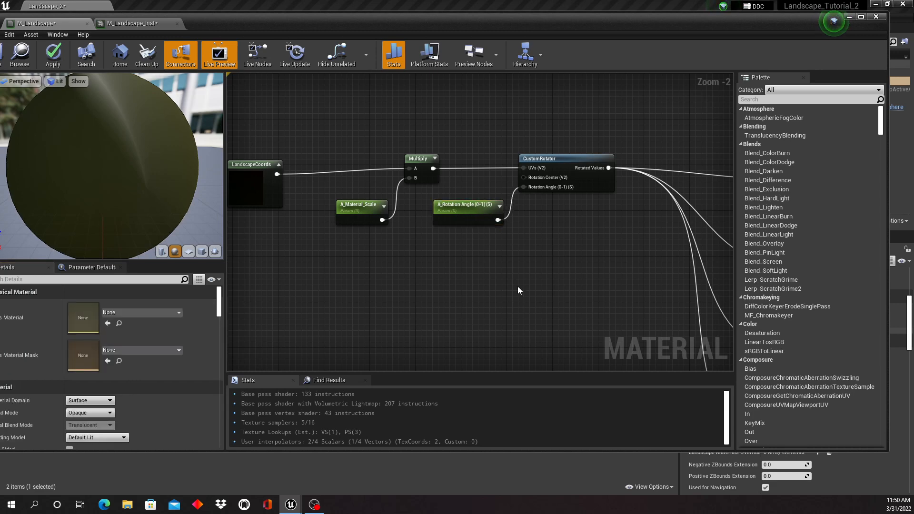
Rename the albedo texture parameter in the lower, second texture set as B_Albedo.
scroll(518, 286, "down", 1)
right_click_drag(537, 308, 392, 179)
right_click_drag(461, 293, 418, 181)
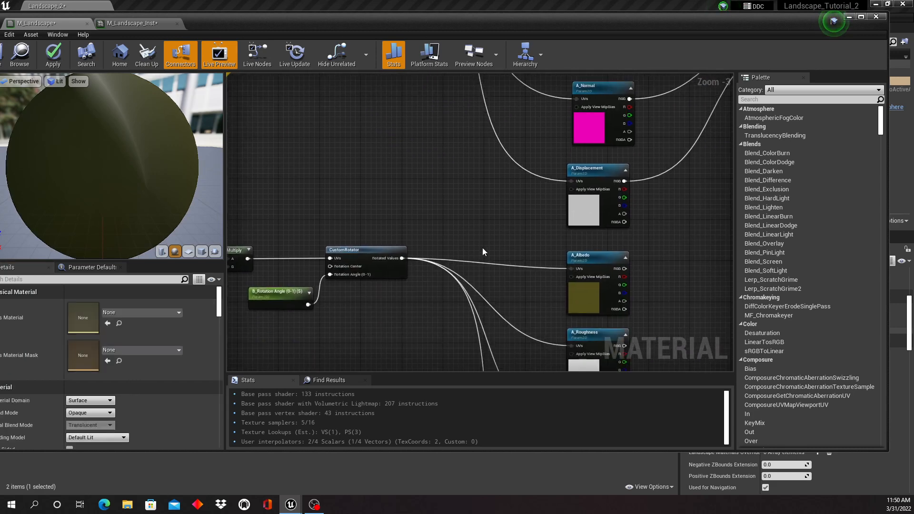
right_click_drag(481, 248, 398, 178)
left_click(514, 190)
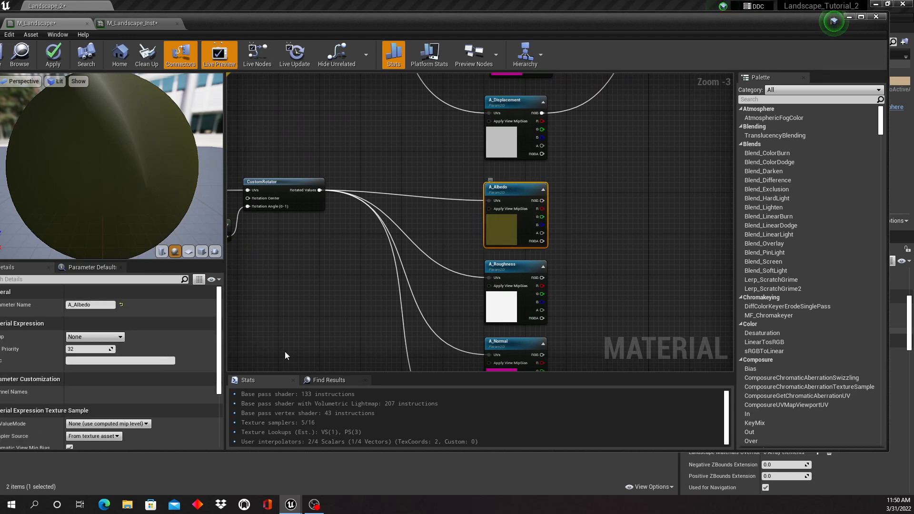
left_click(71, 305)
key("BackSpace")
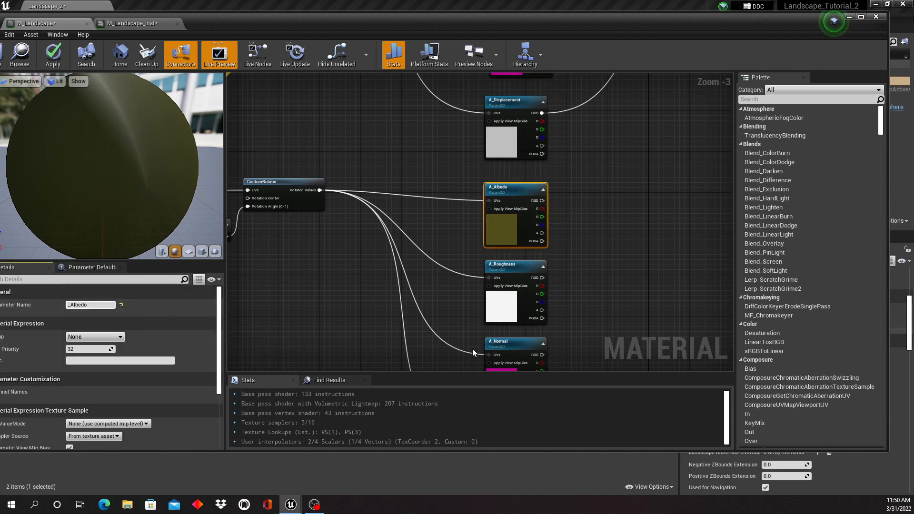
type("B")
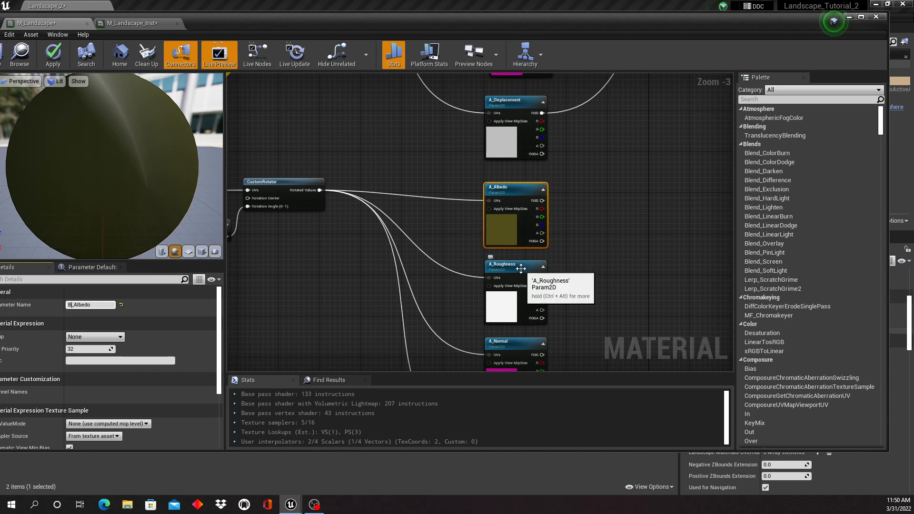
Rename the roughness texture parameter in the second texture set as B_Roughness.
left_click(539, 288)
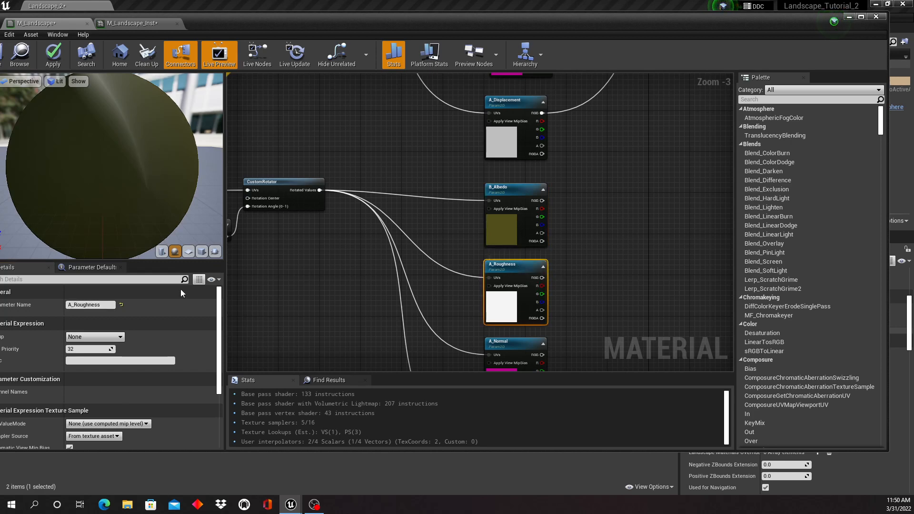
left_click(73, 304)
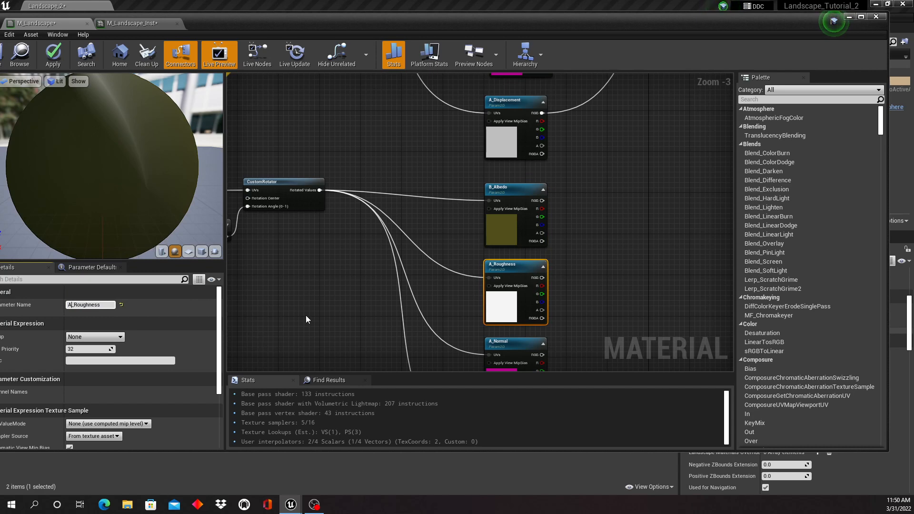
key("BackSpace")
type("B")
left_click(303, 314)
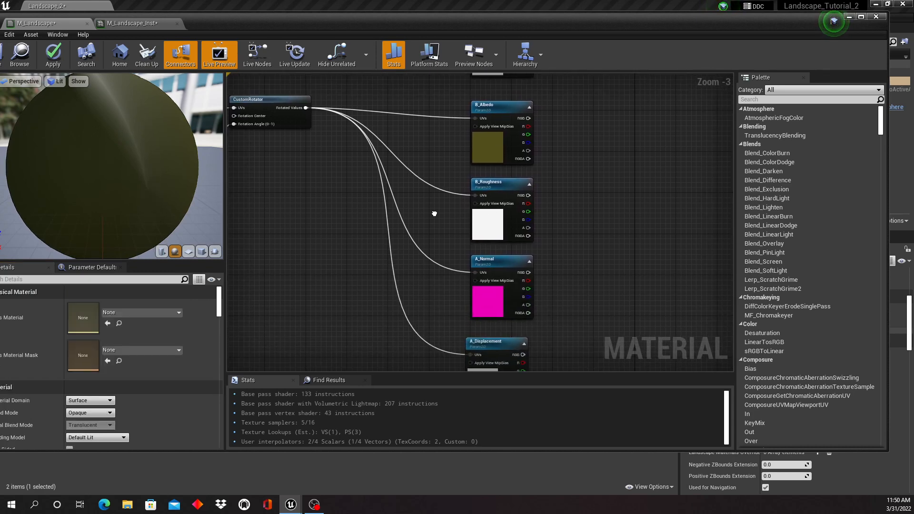
Rename the second set's normal texture parameter as C_Normal and its displacement texture parameter as B_Displacement.
left_click(490, 259)
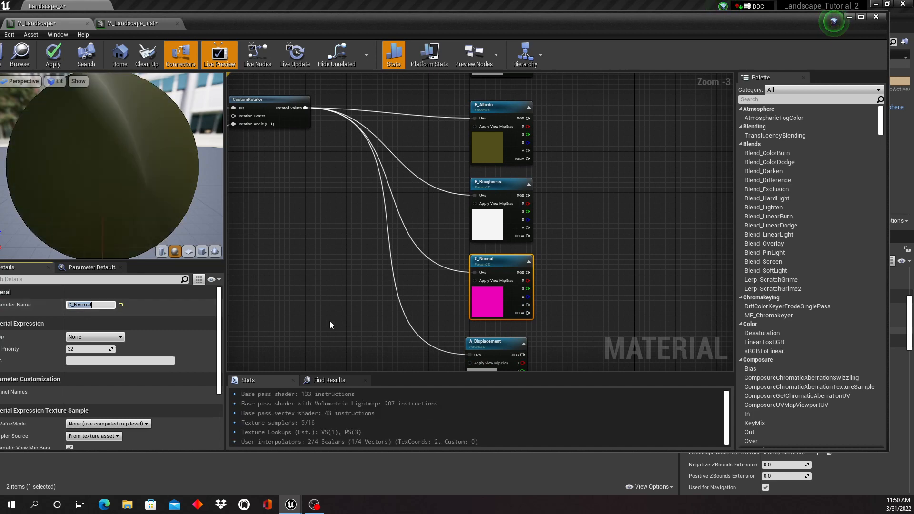
left_click(352, 262)
right_click_drag(441, 275, 375, 217)
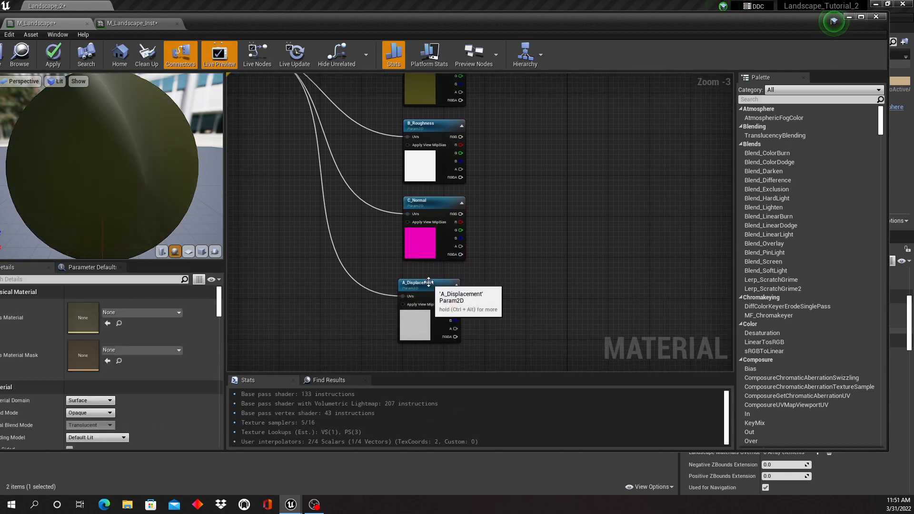
left_click(402, 283)
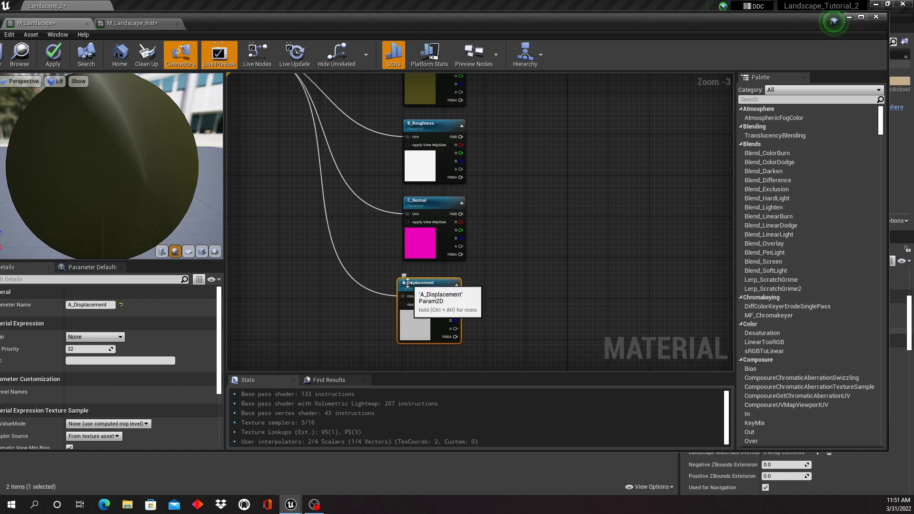
left_click(71, 305)
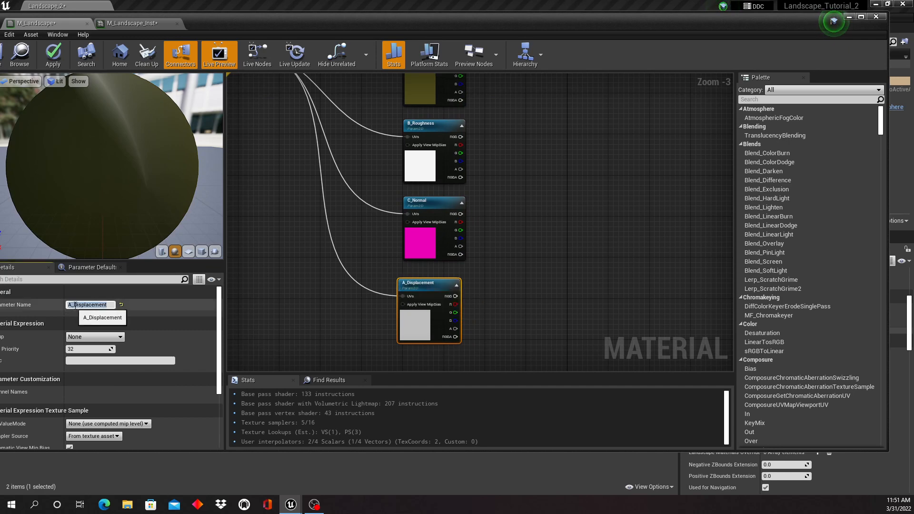
left_click(72, 304)
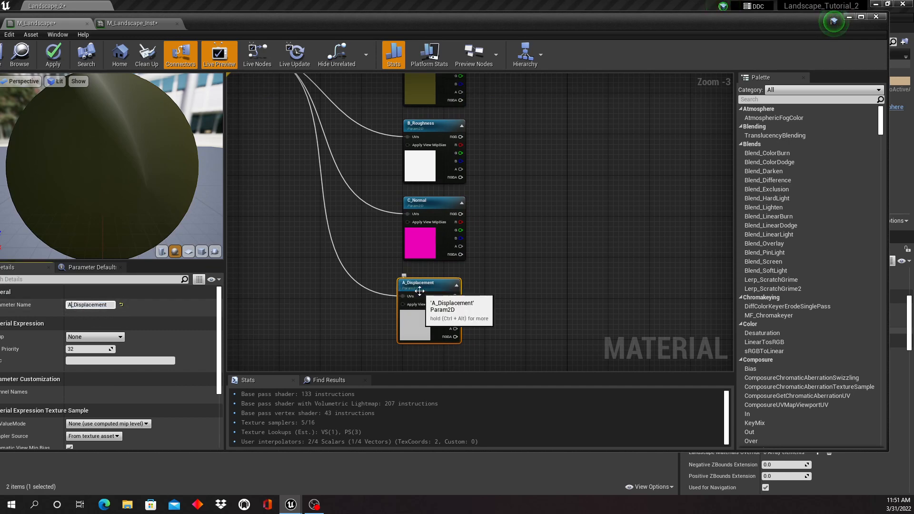
key("BackSpace")
type("B")
key("Return")
Move the M_Landscape result node farther away from the first set's texture nodes.
scroll(520, 235, "down", 2)
right_click_drag(375, 192, 404, 229)
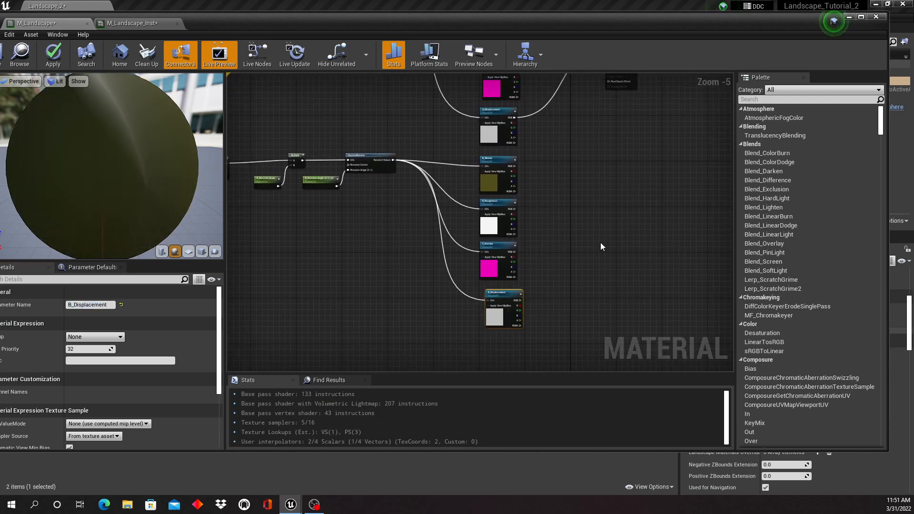
right_click_drag(601, 242, 533, 306)
right_click_drag(539, 237, 508, 298)
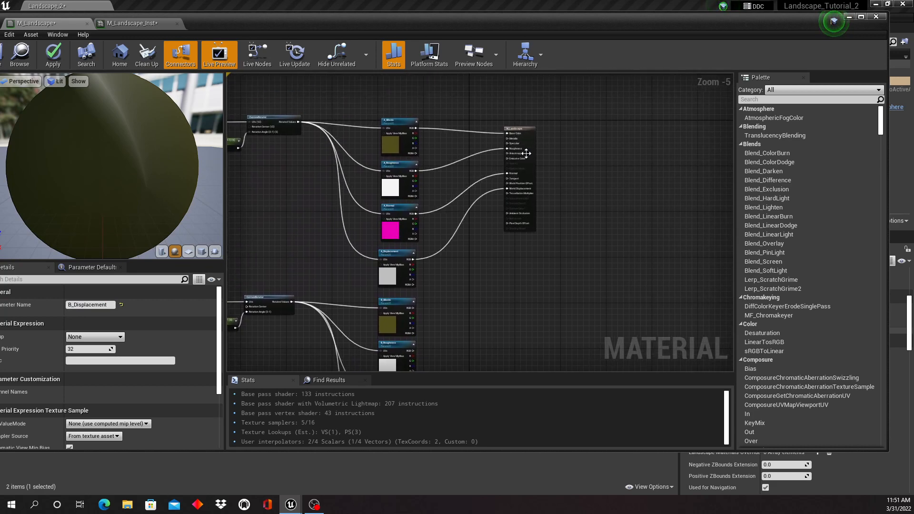
left_click_drag(527, 129, 564, 129)
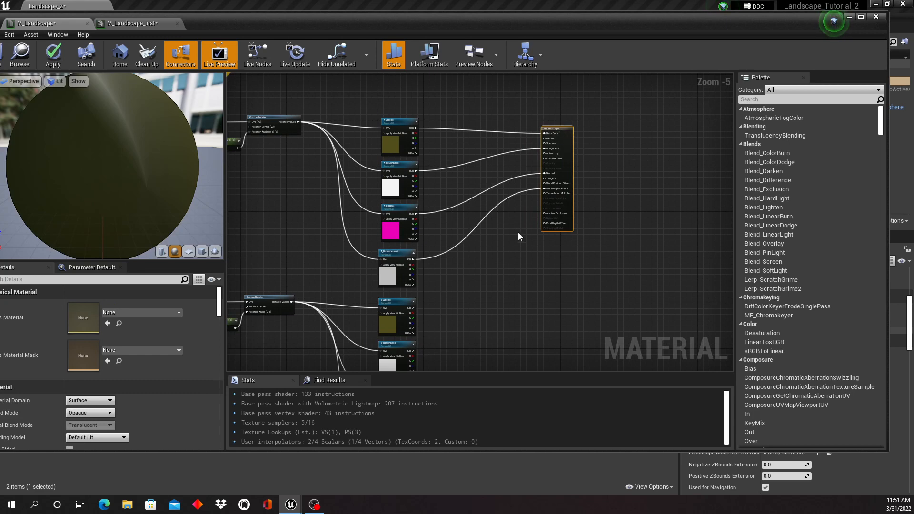
Connect the B_Albedo texture's RGB output to the Base Color input of the M_Landscape result node.
right_click_drag(517, 232, 476, 281)
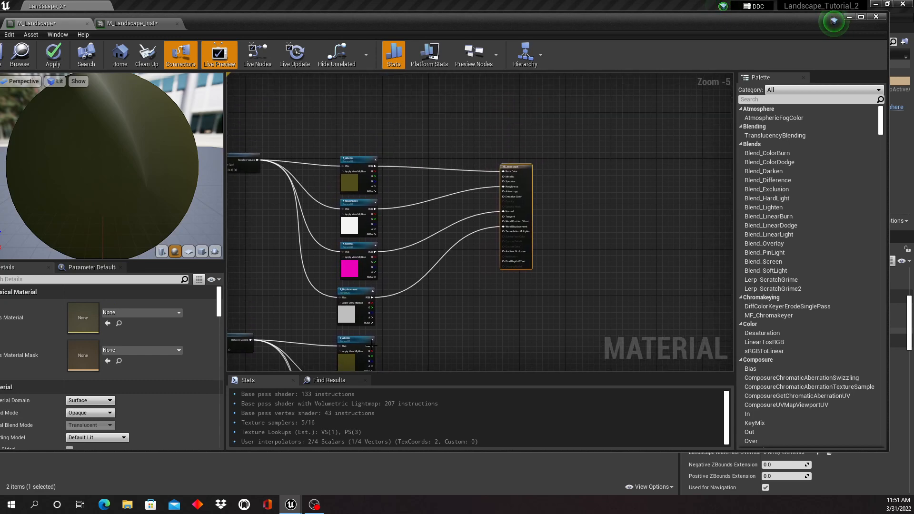
left_click_drag(372, 345, 505, 172)
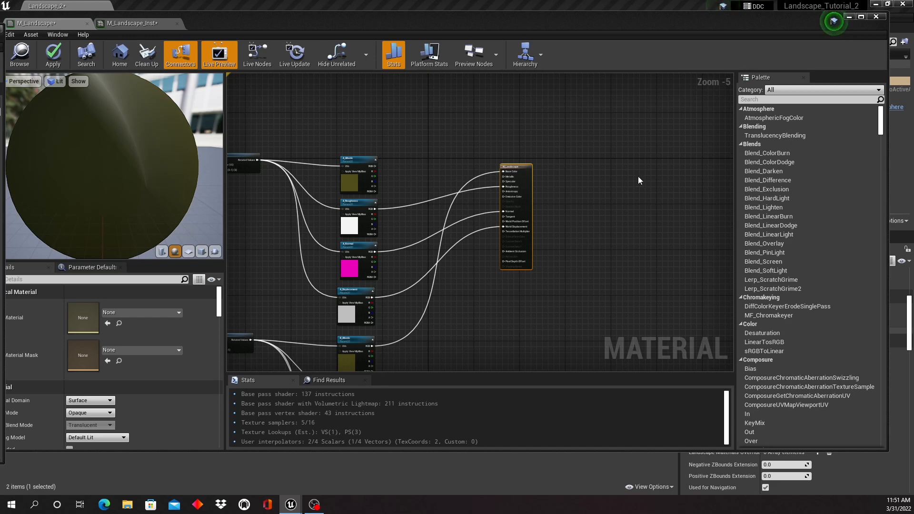
Add a MakeMaterialAttributes node and place it between the first set's texture nodes and the M_Landscape result node.
right_click(537, 147)
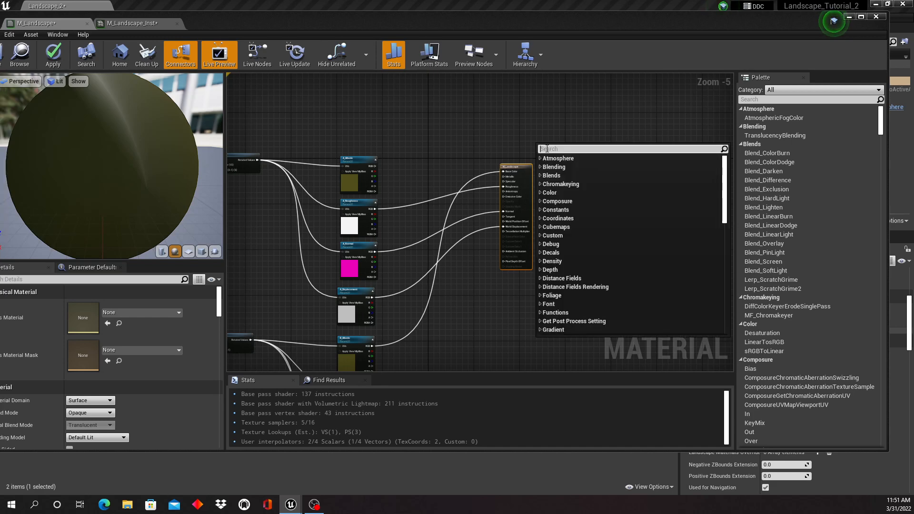
type("Make")
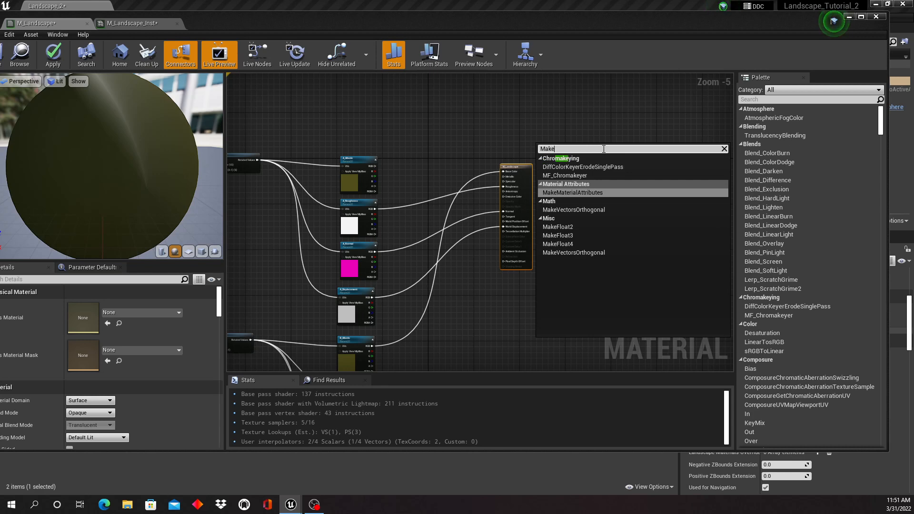
left_click(607, 194)
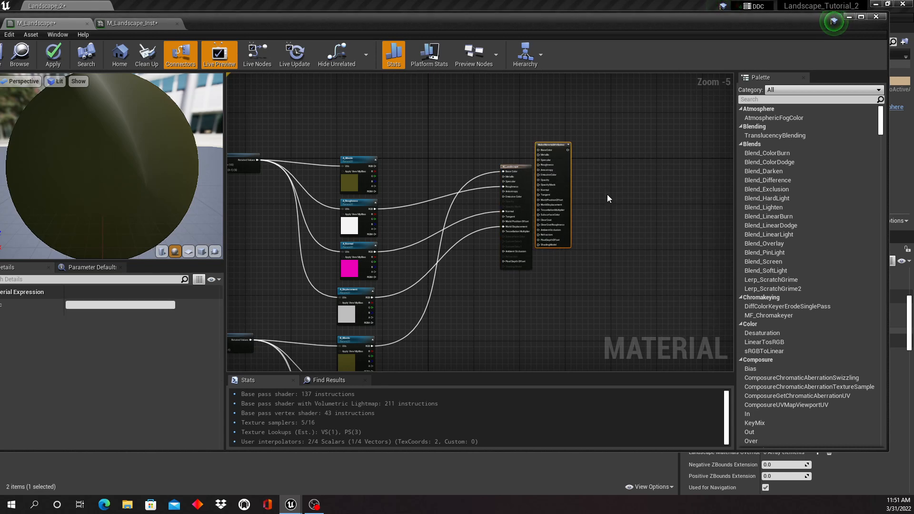
right_click_drag(609, 195, 644, 196)
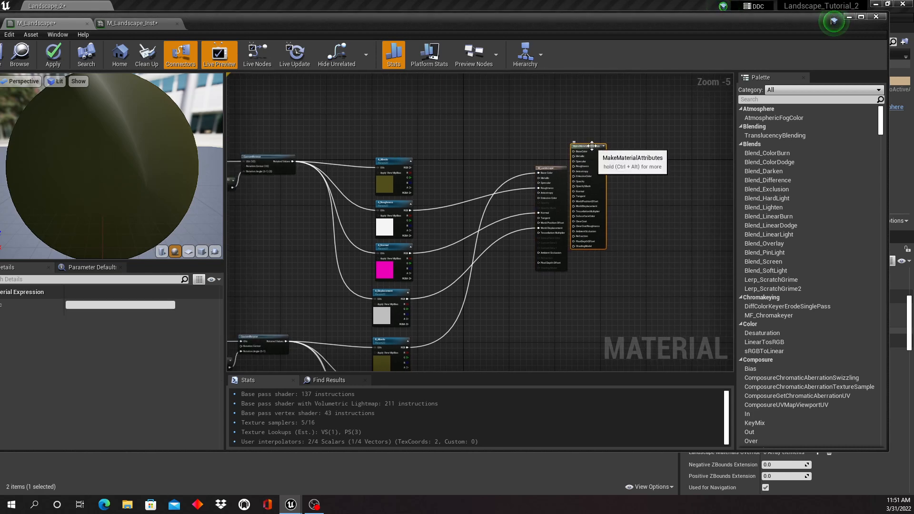
left_click_drag(582, 146, 476, 187)
Connect the RGB outputs of A_Albedo and A_Roughness to BaseColor and Roughness on the MakeMaterialAttributes node.
scroll(610, 198, "up", 1)
right_click_drag(611, 198, 674, 210)
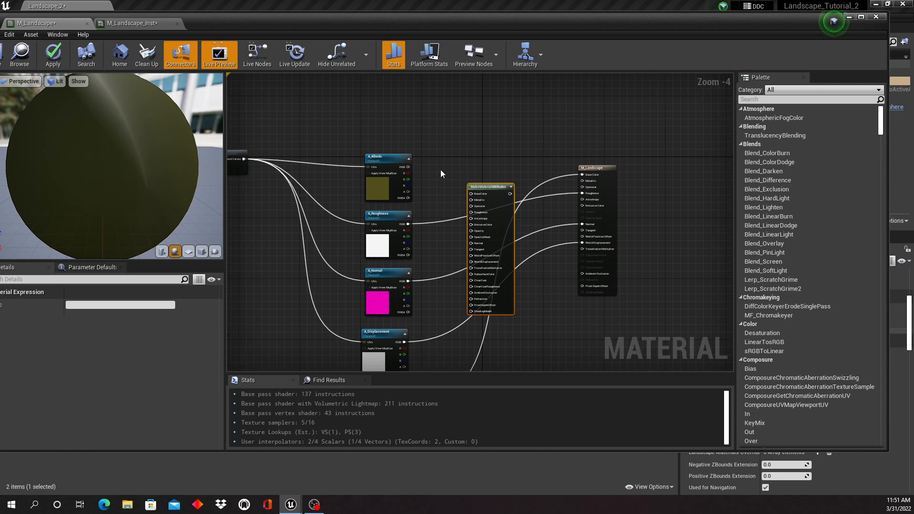
left_click_drag(408, 167, 472, 194)
scroll(446, 227, "up", 4)
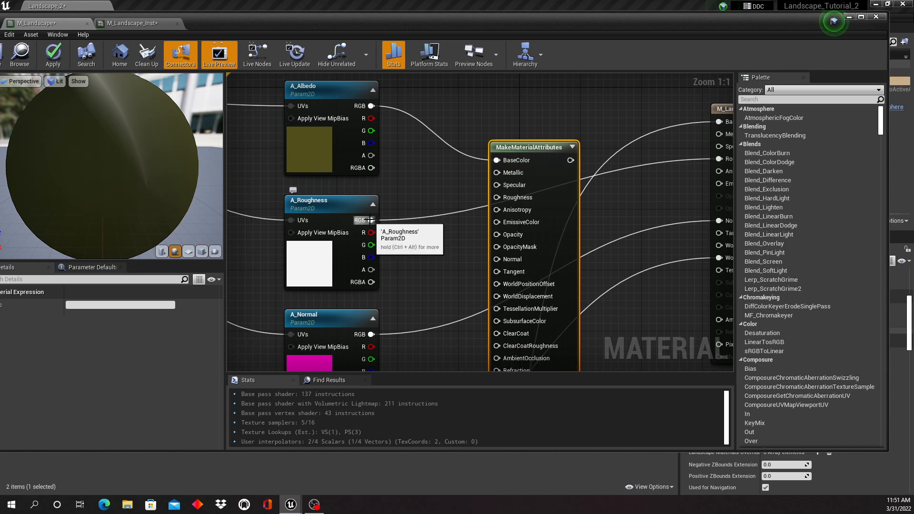
left_click_drag(371, 219, 489, 204)
left_click_drag(500, 199, 499, 199)
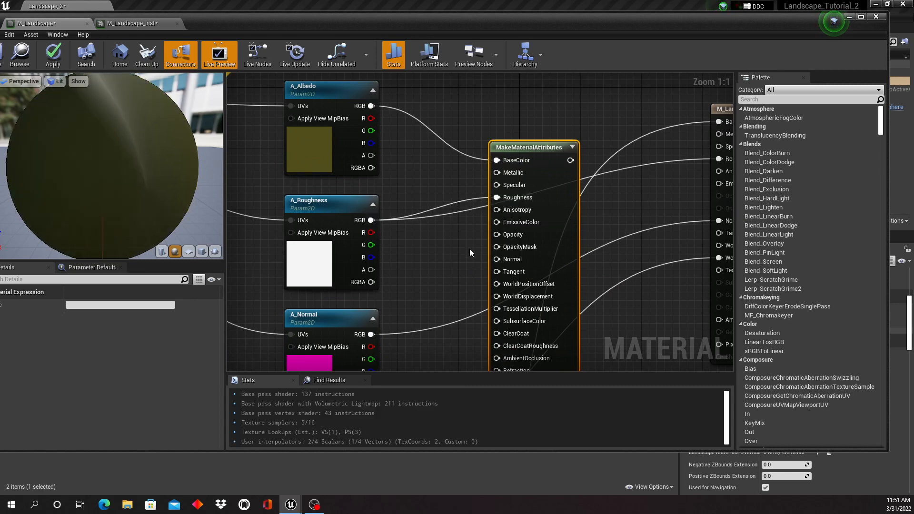
Connect the RGB outputs of A_Normal and A_Displacement to Normal and WorldDisplacement on the MakeMaterialAttributes node.
right_click_drag(470, 248, 459, 200)
left_click_drag(361, 285, 488, 213)
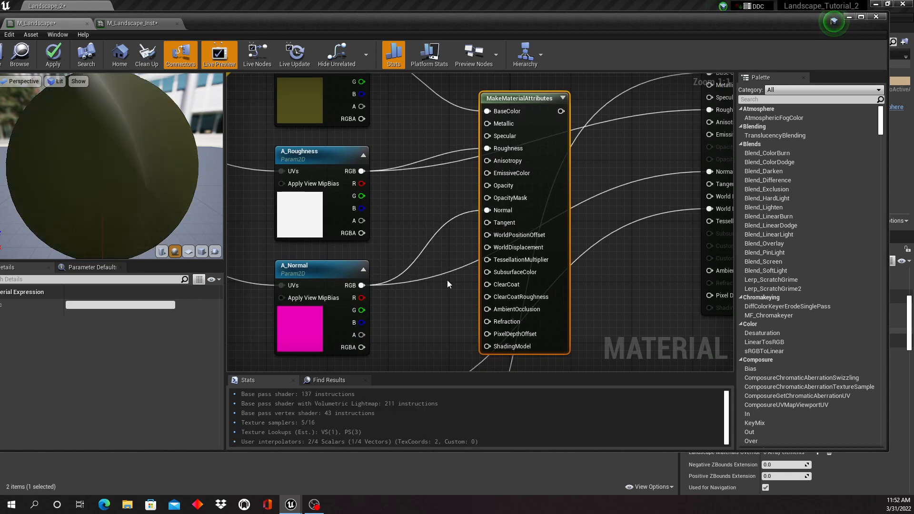
right_click_drag(447, 280, 431, 252)
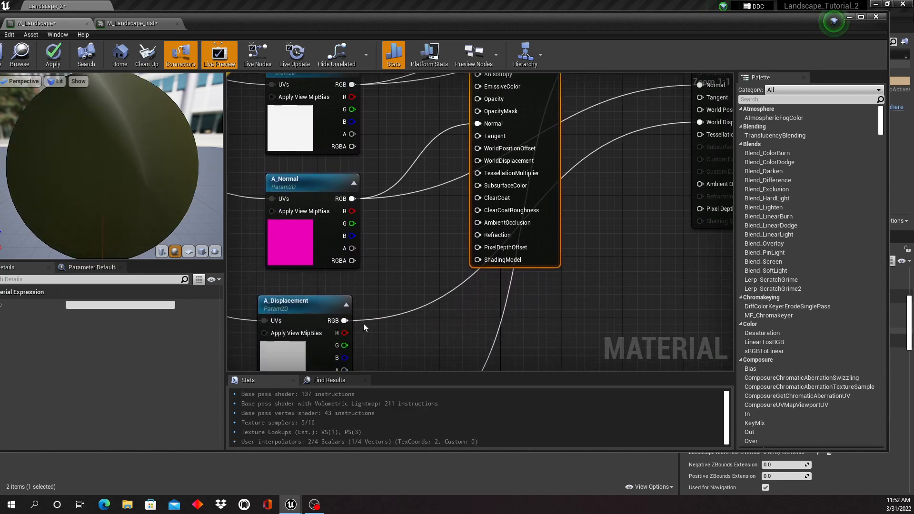
left_click_drag(347, 323, 478, 166)
Move the M_Landscape result node farther away from the MakeMaterialAttributes node.
scroll(598, 229, "down", 3)
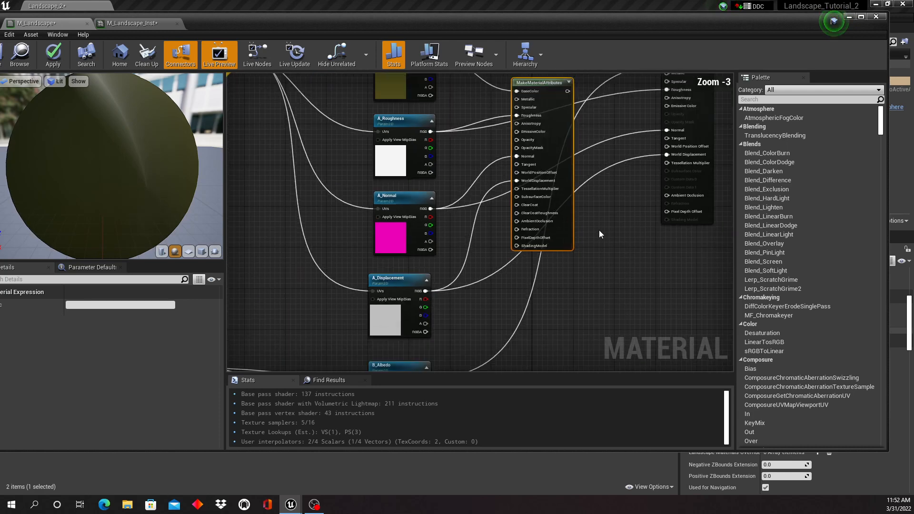
right_click_drag(599, 230, 570, 271)
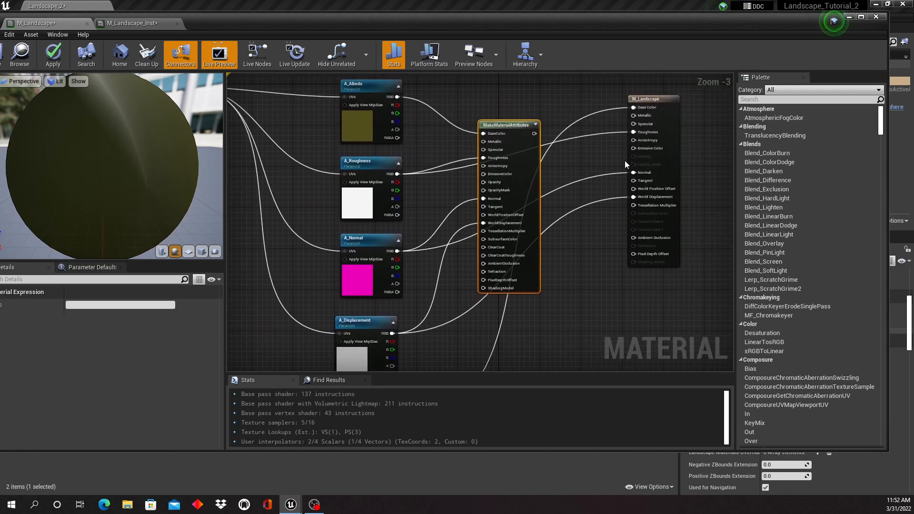
left_click_drag(640, 99, 691, 114)
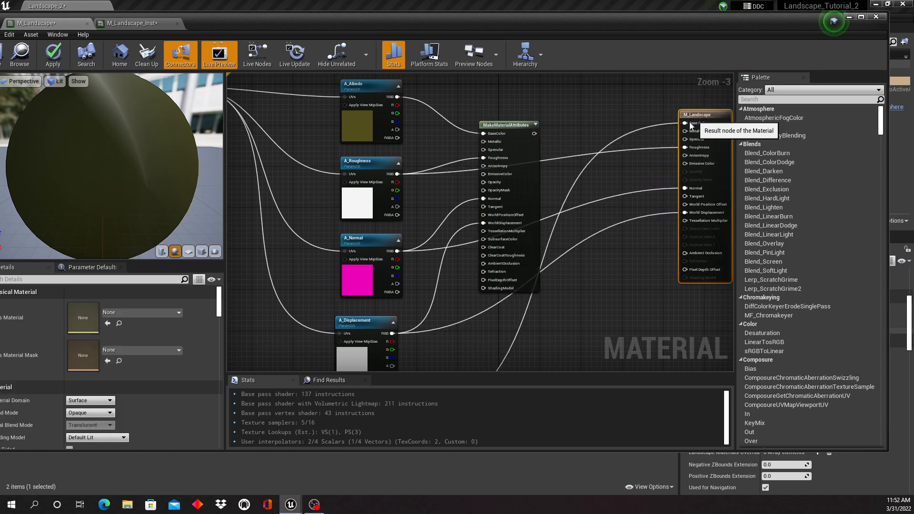
Break the connections into Base Color, Roughness, Normal and World Displacement on the M_Landscape result node.
left_click(651, 128, "alt")
left_click(641, 150, "alt")
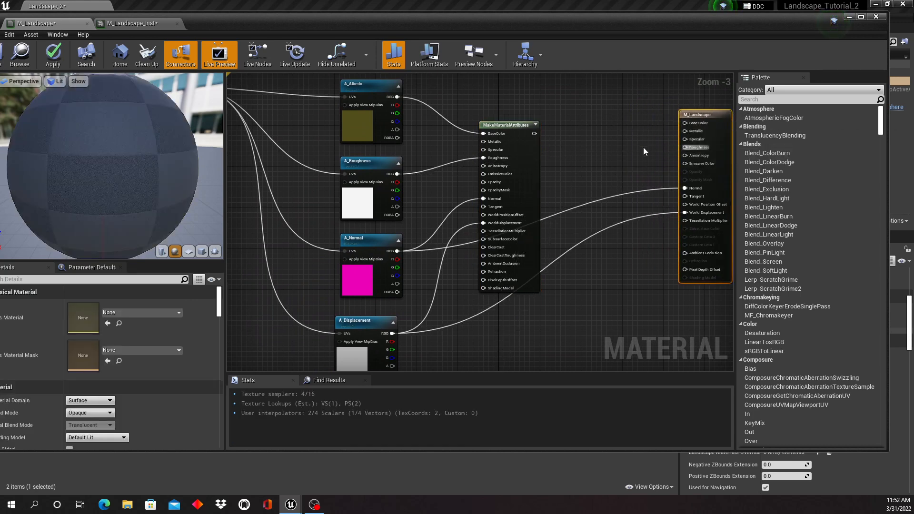
left_click(639, 193, "alt")
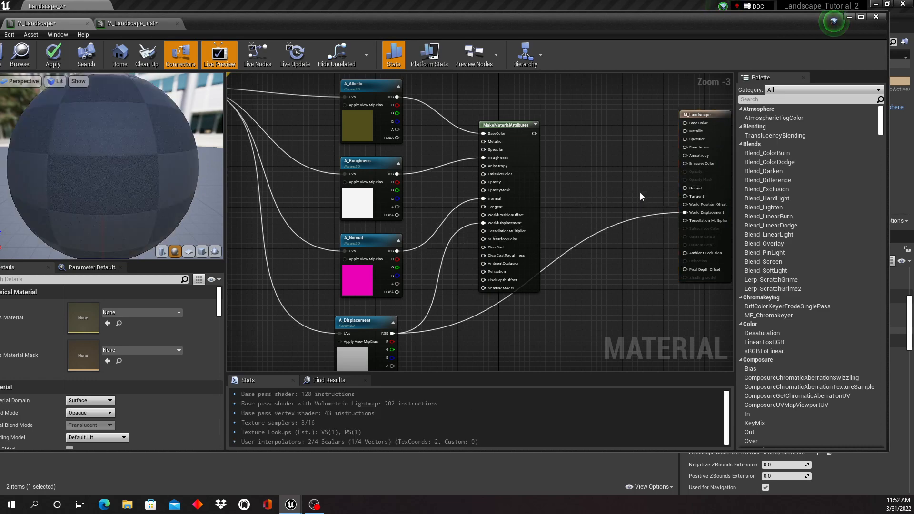
left_click(639, 221, "alt")
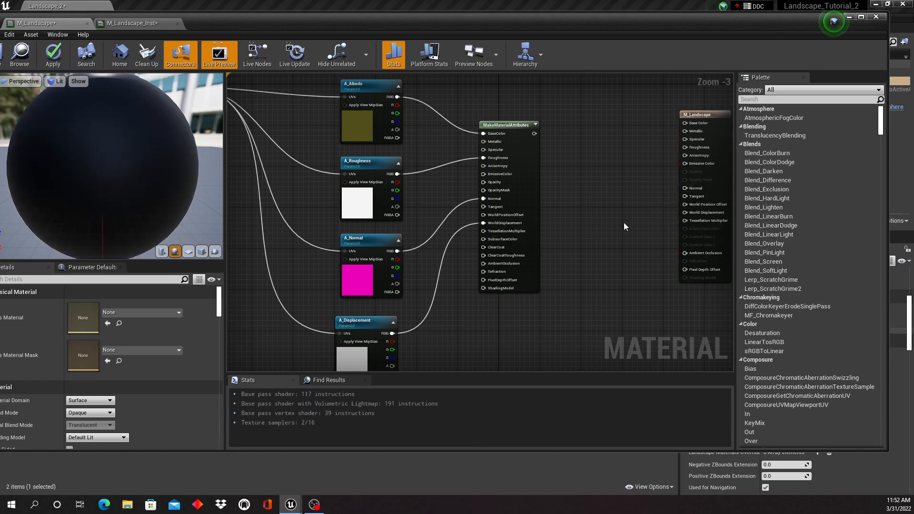
Shift the disconnected M_Landscape result node slightly farther out to leave more room beside MakeMaterialAttributes.
scroll(623, 222, "down", 2)
right_click_drag(624, 223, 543, 207)
left_click(602, 139)
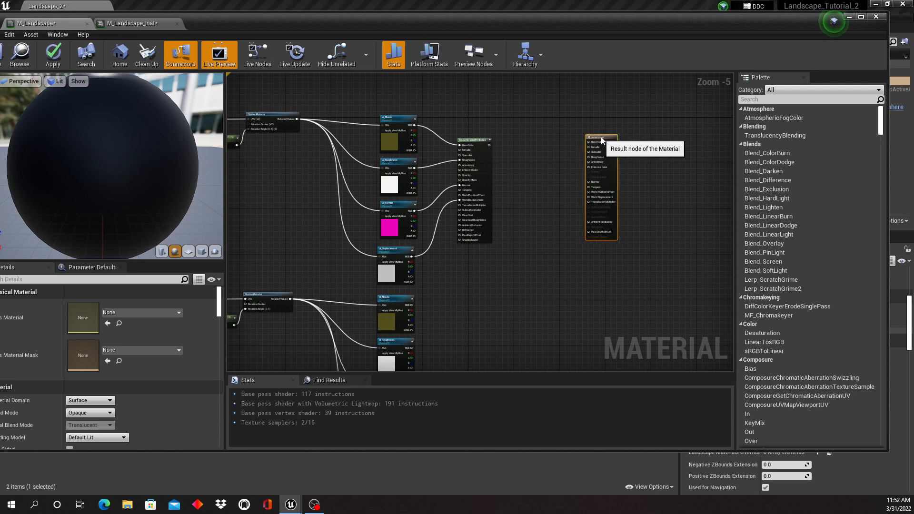
left_click_drag(601, 138, 613, 138)
right_click_drag(526, 208, 550, 174)
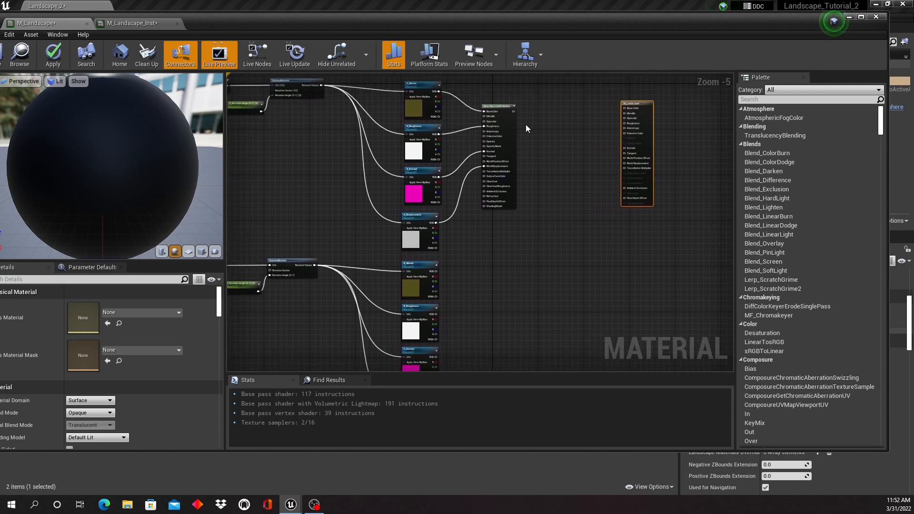
Duplicate the MakeMaterialAttributes node and place the copy beside the B texture set, directly beneath the original.
left_click_drag(516, 167, 490, 209)
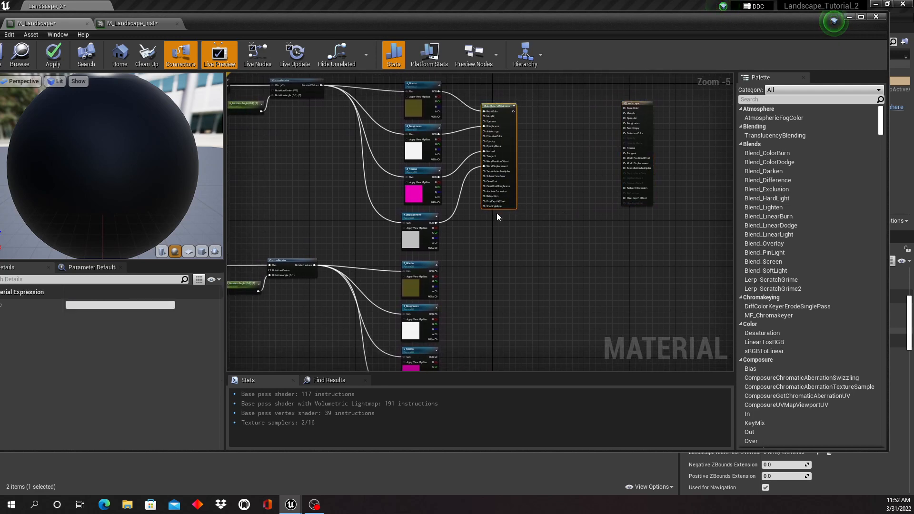
key("ctrl+v")
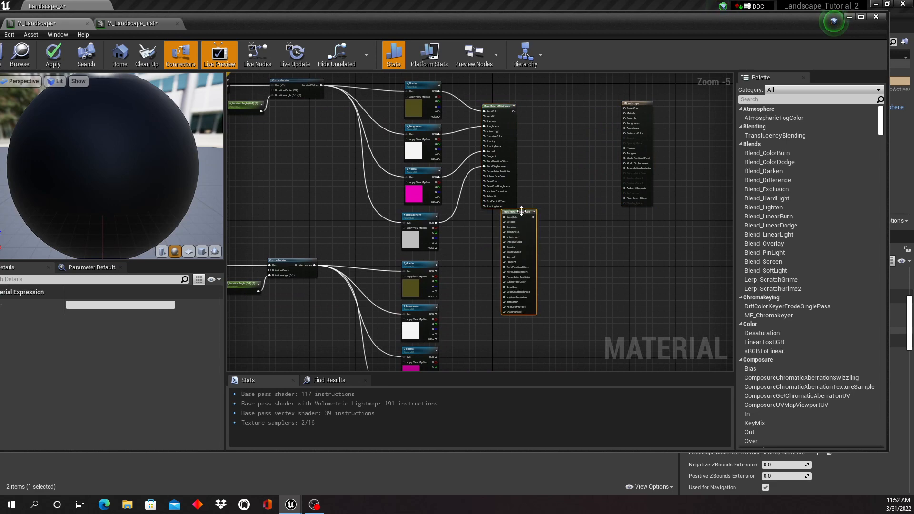
left_click_drag(519, 209, 502, 288)
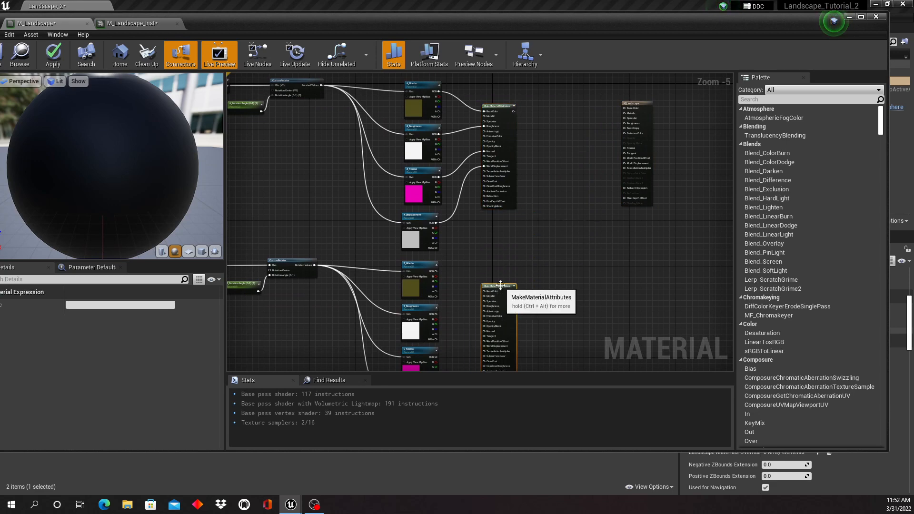
Connect the RGB outputs of B_Albedo, B_Roughness, C_Normal and B_Displacement to BaseColor, Roughness, Normal and WorldDisplacement on the second MakeMaterialAttributes node.
right_click_drag(547, 289, 621, 173)
scroll(569, 195, "up", 3)
left_click_drag(415, 121, 515, 161)
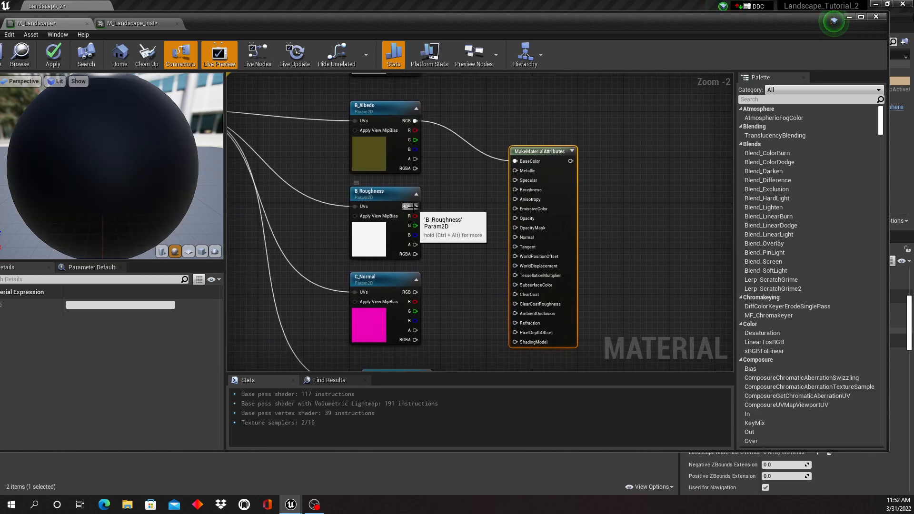
left_click_drag(421, 208, 515, 189)
left_click_drag(415, 291, 513, 236)
right_click_drag(470, 298, 469, 239)
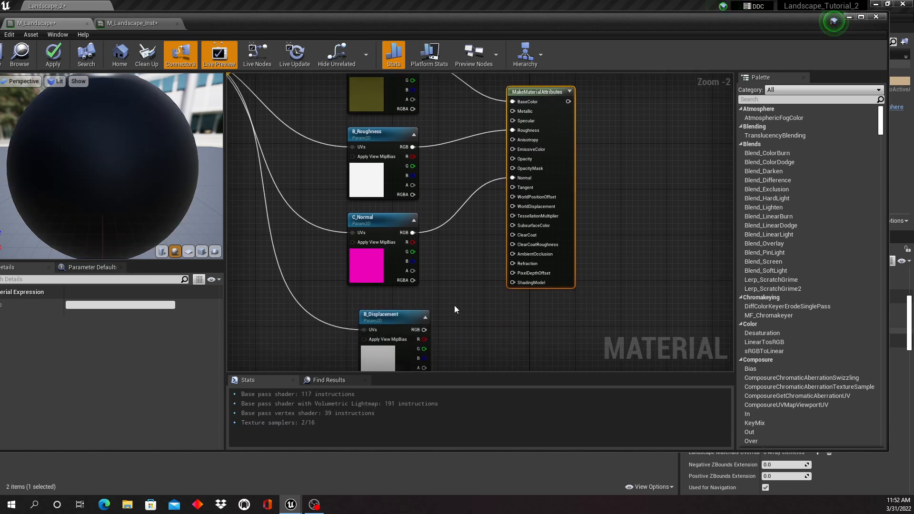
left_click_drag(426, 329, 512, 206)
scroll(621, 230, "down", 4)
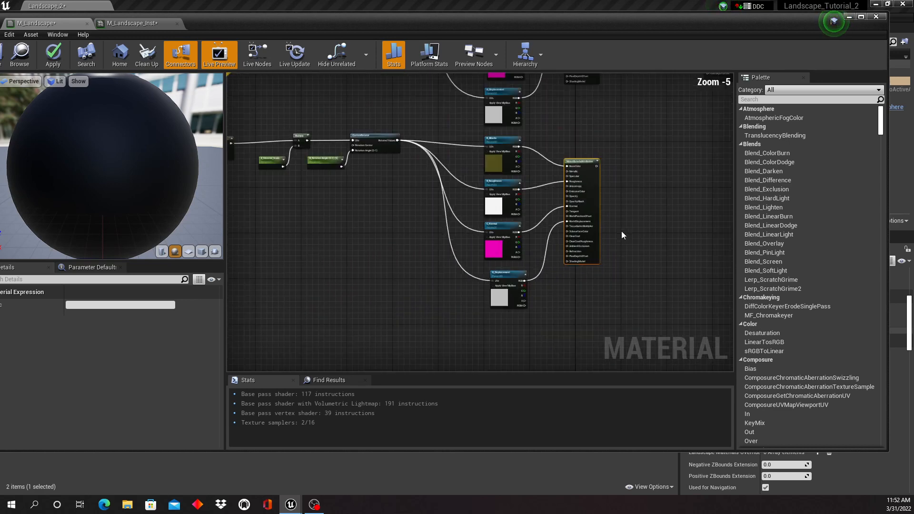
Duplicate the whole B node set, from landscape coordinates through MakeMaterialAttributes, and align the copy below it as a third set.
right_click_drag(651, 211, 578, 212)
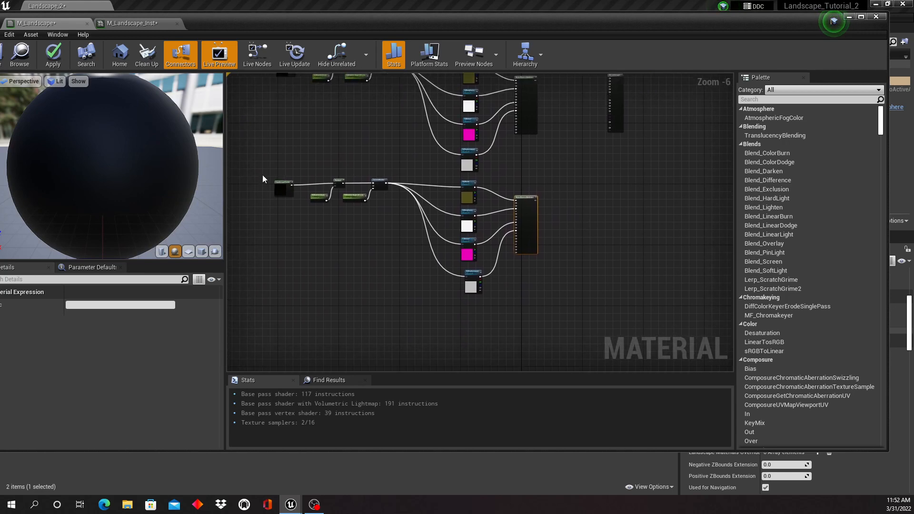
left_click_drag(263, 175, 565, 317)
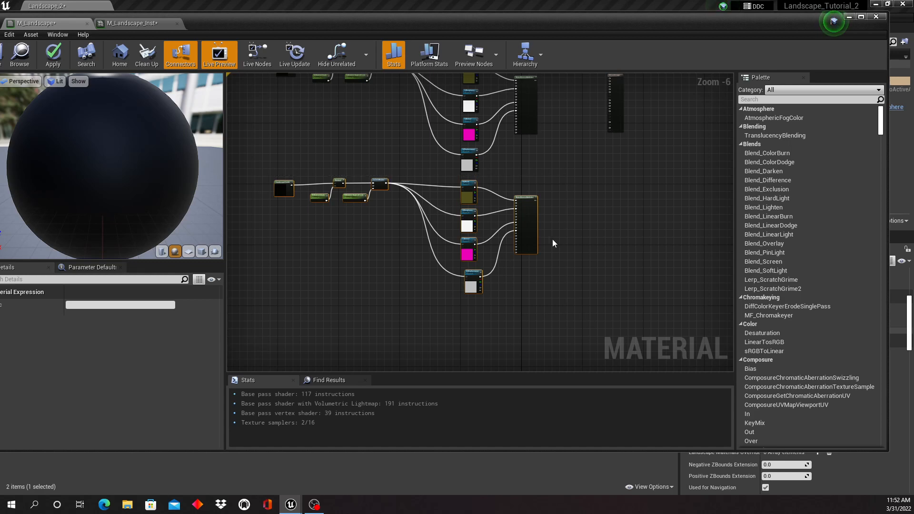
key("ctrl+v")
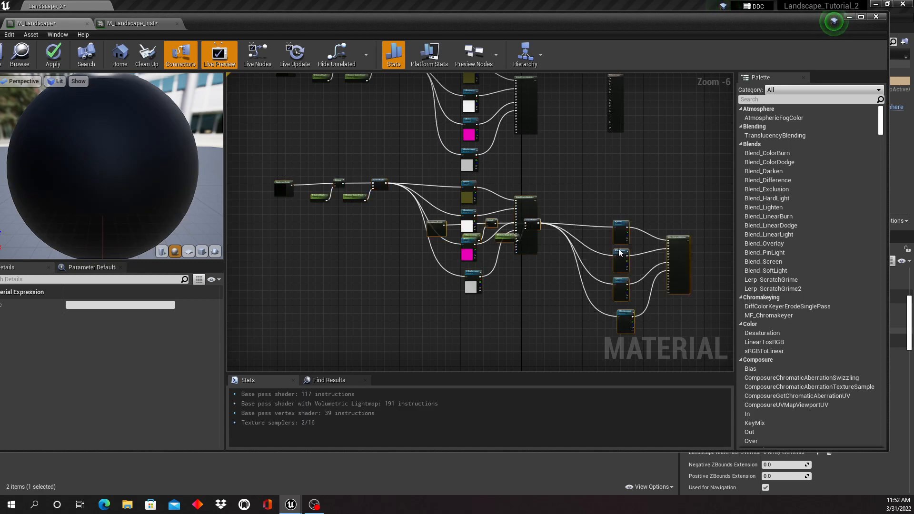
left_click_drag(623, 226, 473, 306)
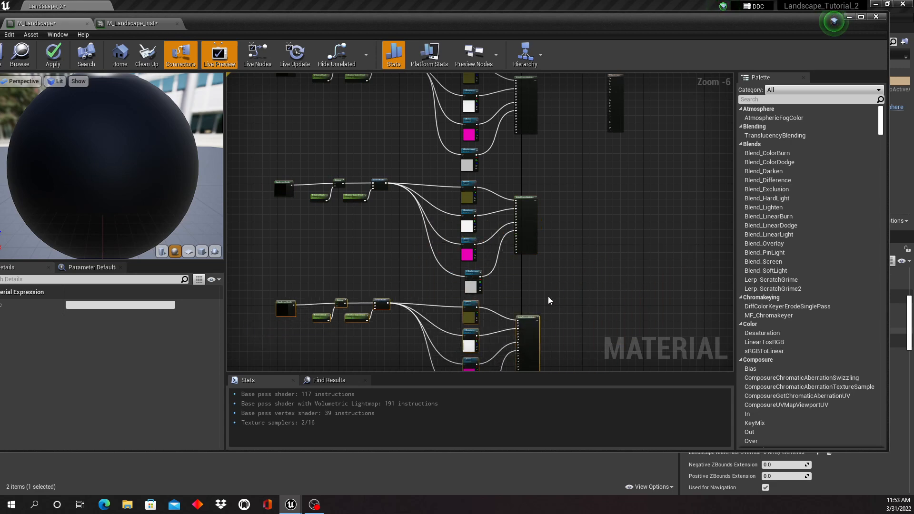
Rename the third set's material scale parameter as C_Material_Scale.
right_click_drag(569, 282, 584, 218)
scroll(590, 276, "up", 2)
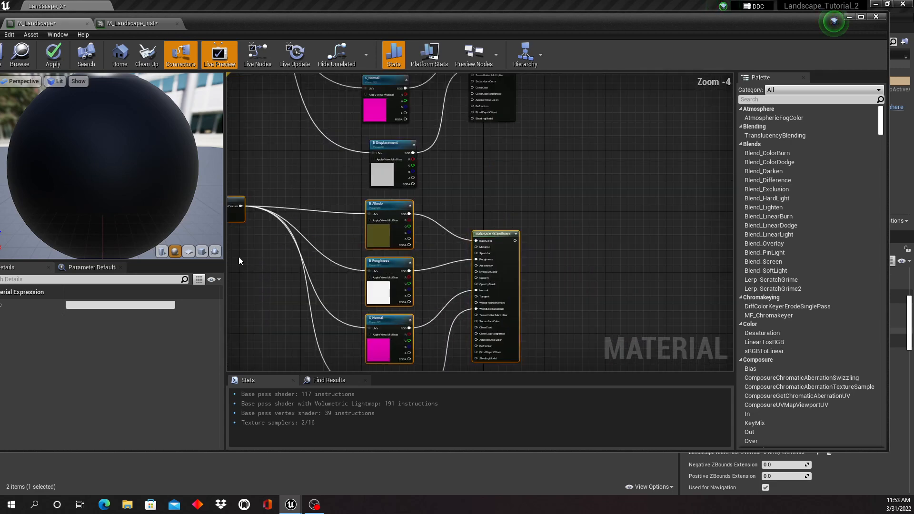
right_click_drag(238, 256, 487, 253)
right_click_drag(335, 264, 375, 267)
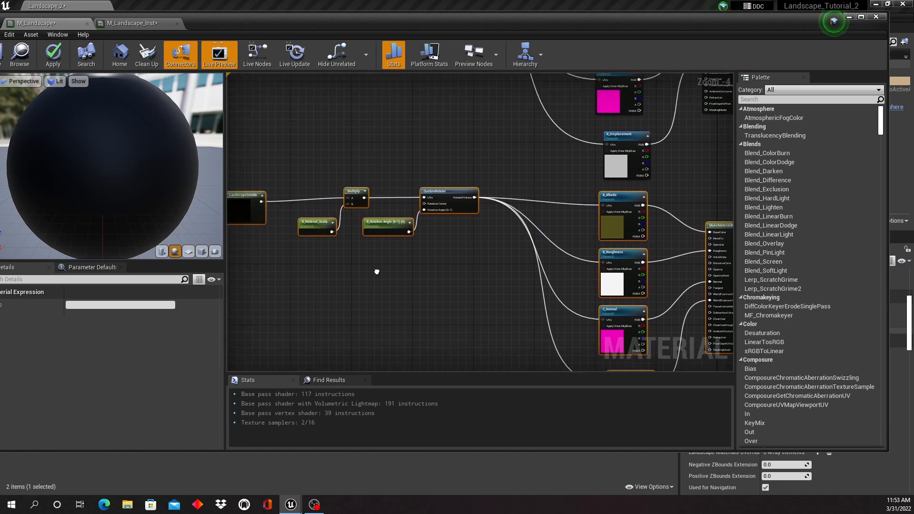
left_click(321, 221)
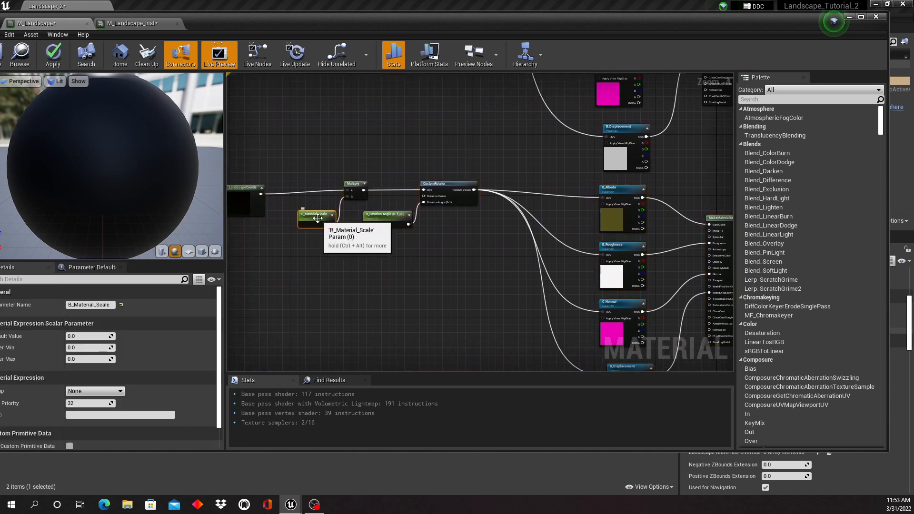
left_click(72, 305)
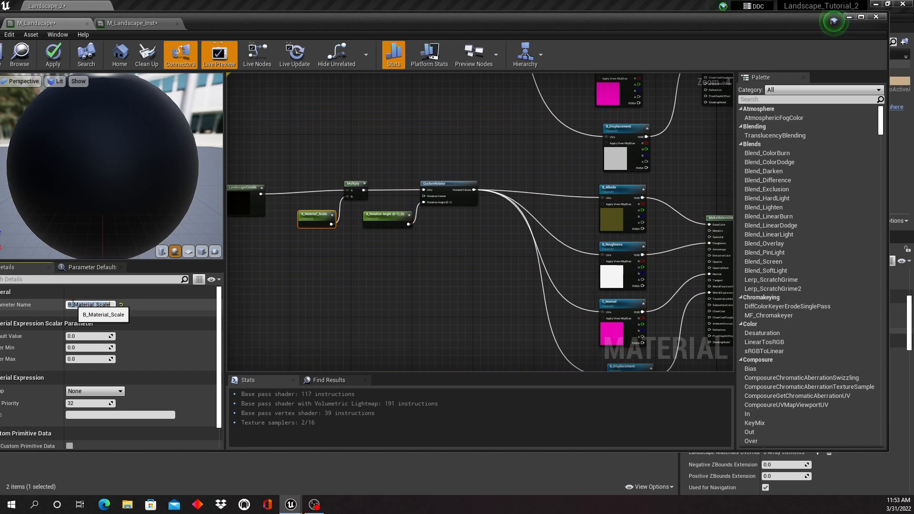
key("BackSpace")
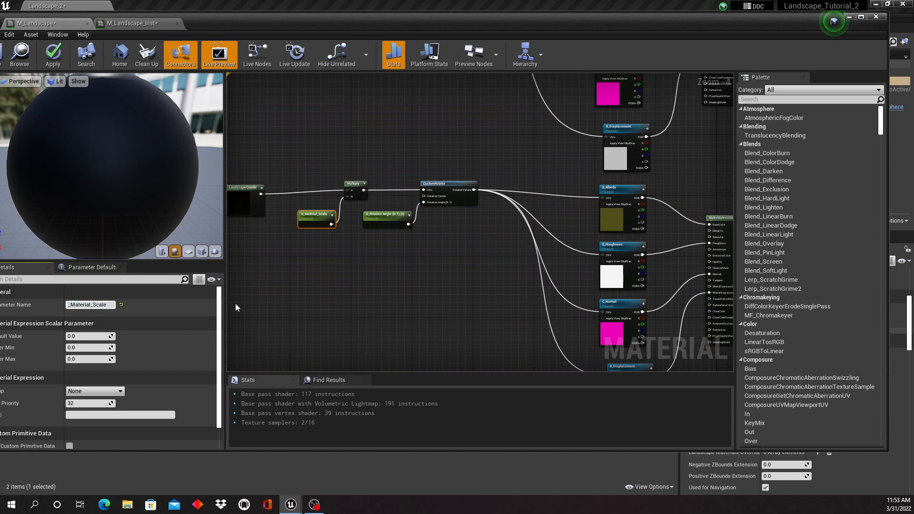
type("C")
Rename the third set's rotation angle parameter as C_Rotation Angle (0-1) (S).
left_click(371, 221)
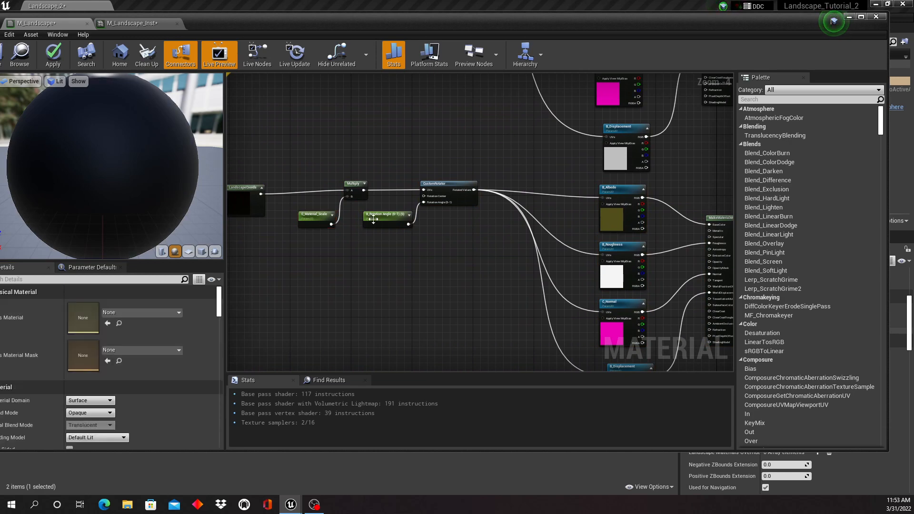
left_click(71, 304)
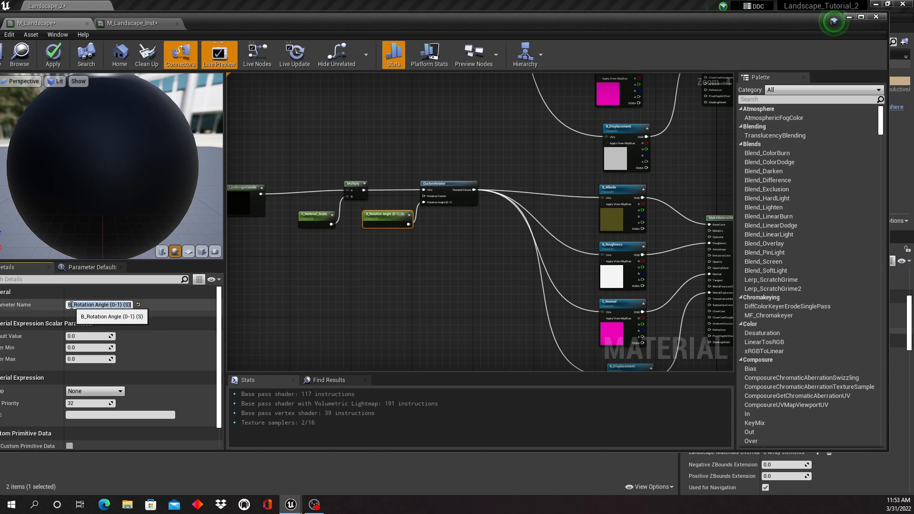
key("BackSpace")
type("C")
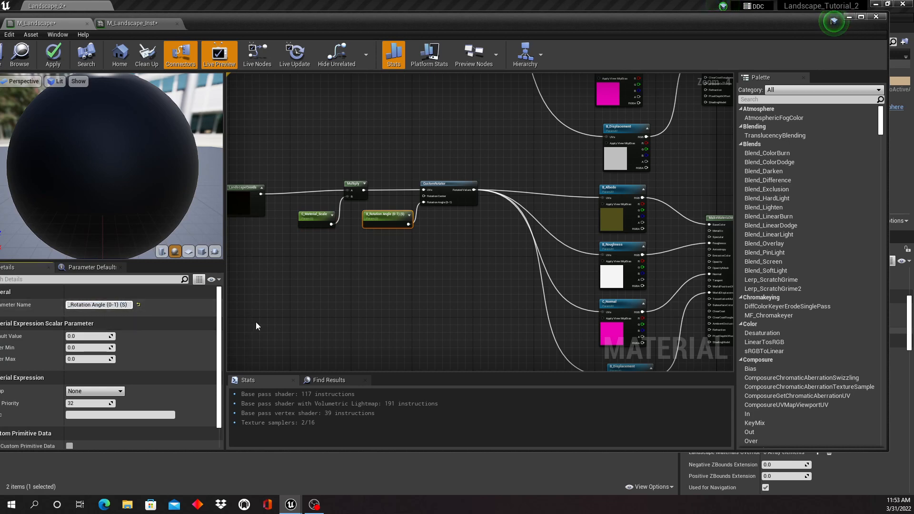
key("Return")
left_click(486, 288)
Rename the third set's albedo texture parameter as C_Albedo.
right_click_drag(490, 288, 323, 287)
left_click(441, 200)
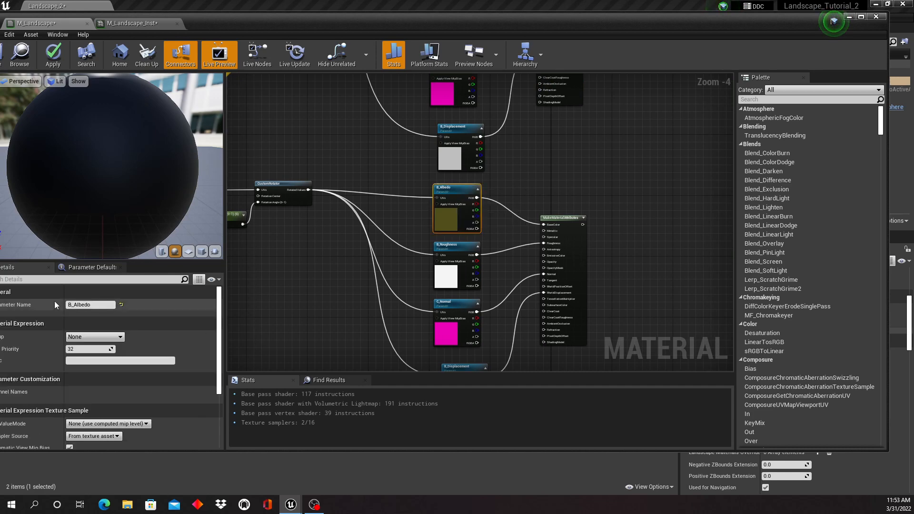
left_click_drag(72, 303, 97, 303)
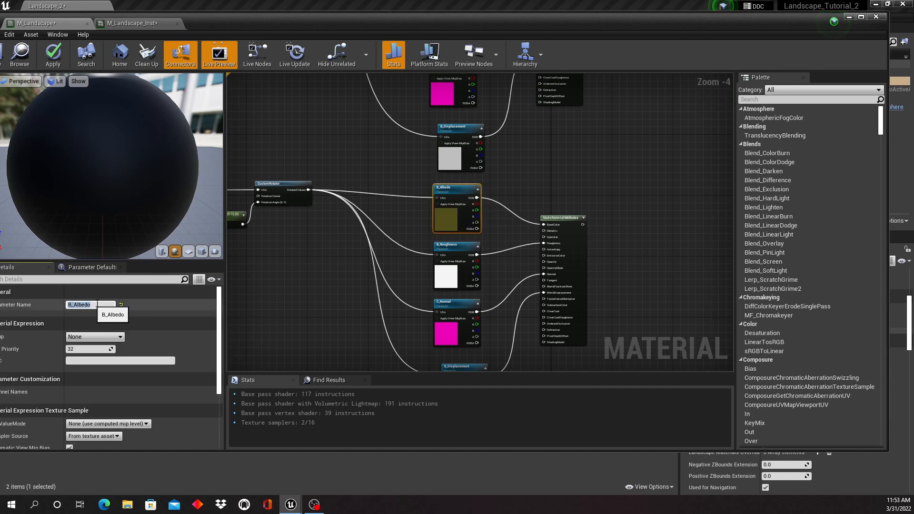
left_click(71, 303)
key("BackSpace")
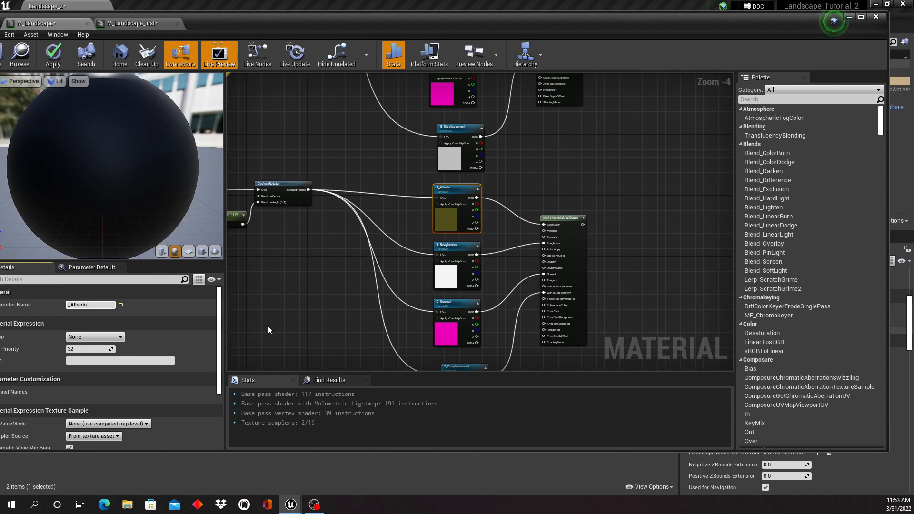
Rename the third set's roughness texture parameter as C_Roughness.
left_click(452, 247)
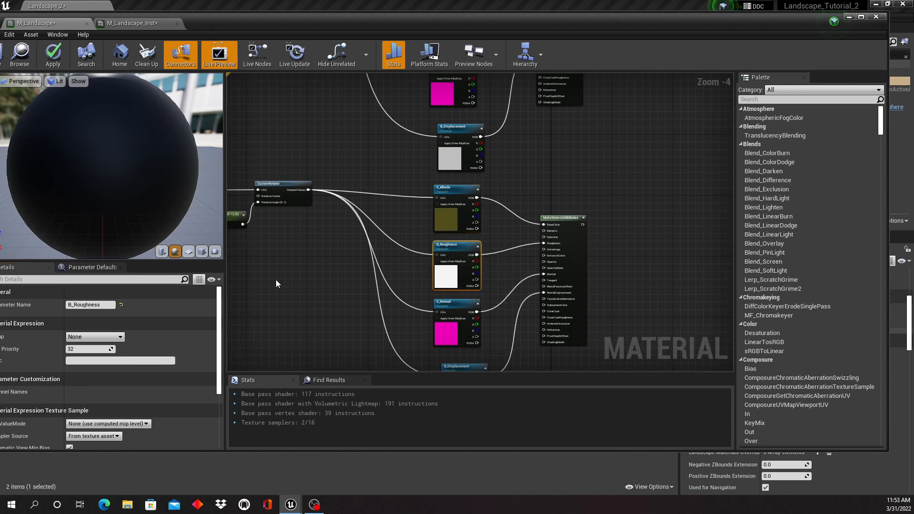
left_click(70, 304)
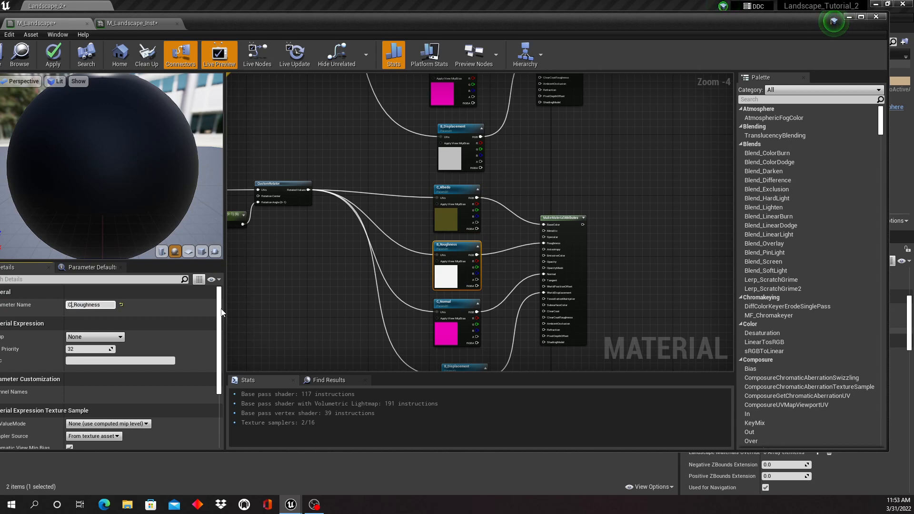
left_click(366, 334)
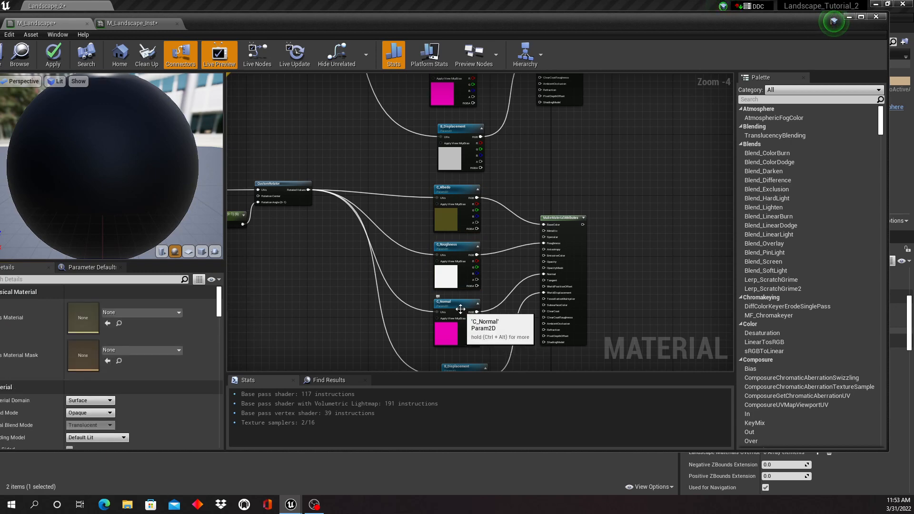
Correct the misnamed normal texture parameter in the second set by renaming it B_Normal.
left_click(464, 326)
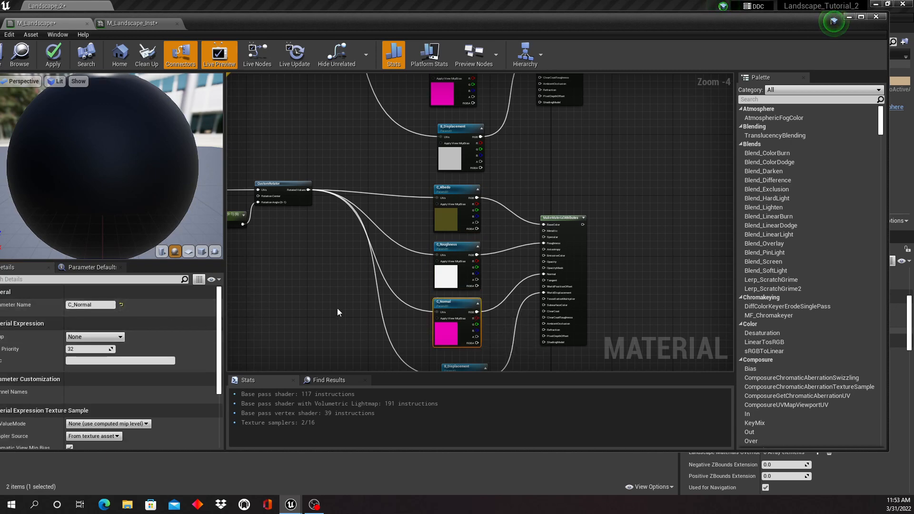
right_click_drag(339, 255, 325, 371)
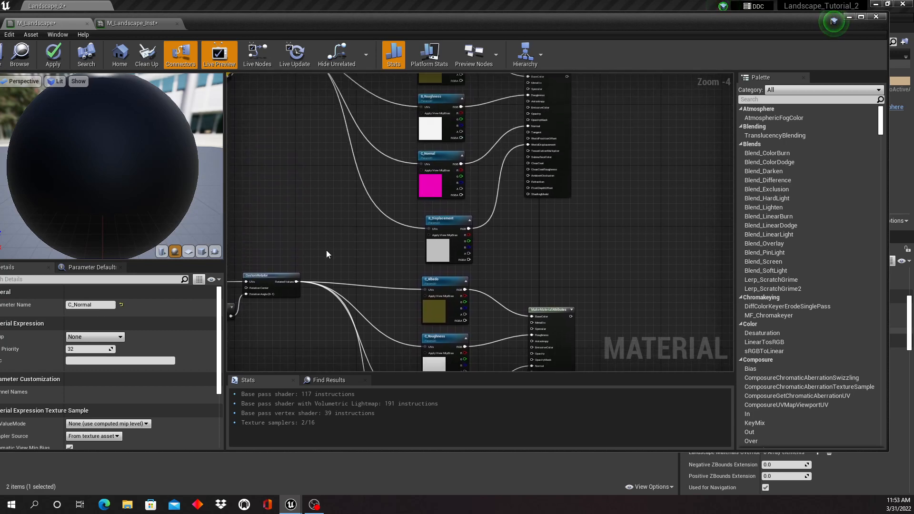
right_click_drag(326, 214, 310, 259)
scroll(340, 287, "up", 2)
left_click(426, 210)
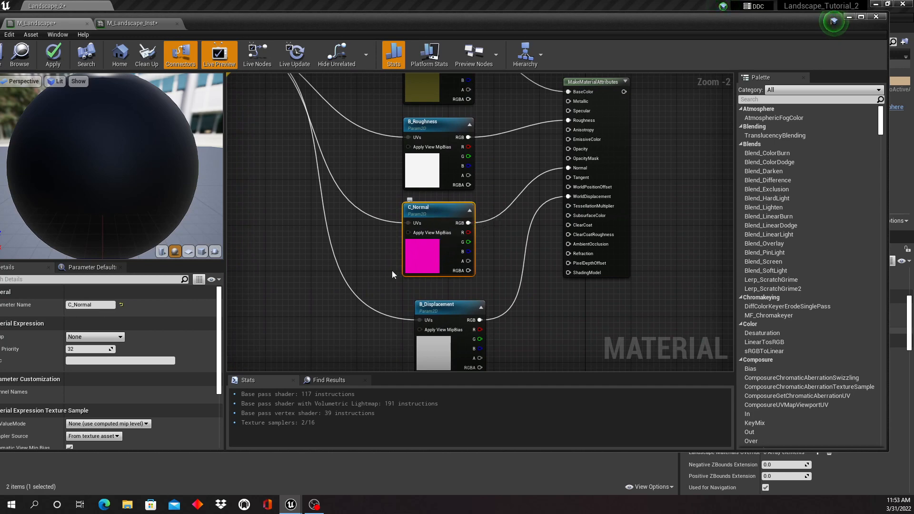
left_click(73, 303)
key("BackSpace")
type("B")
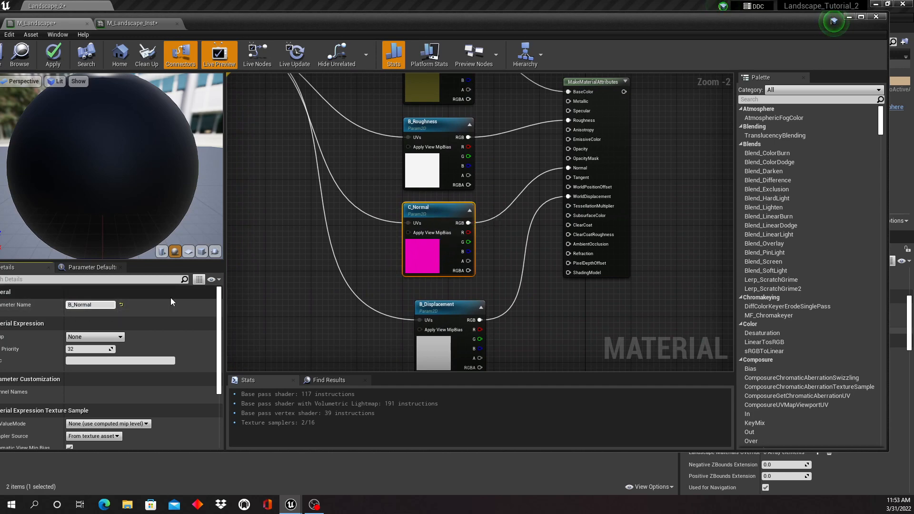
key("Return")
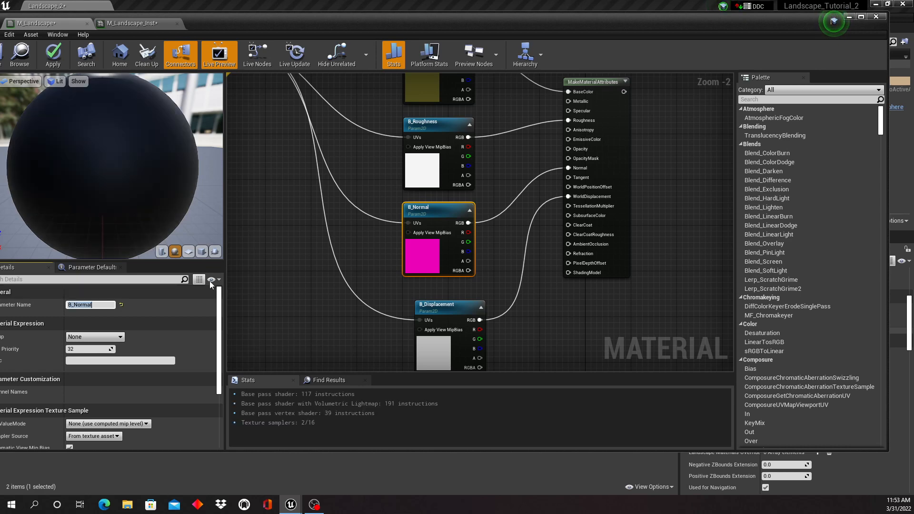
Rename the third set's displacement texture parameter as C_Displacement.
scroll(309, 281, "down", 1)
right_click_drag(339, 307, 381, 161)
right_click_drag(376, 293, 346, 154)
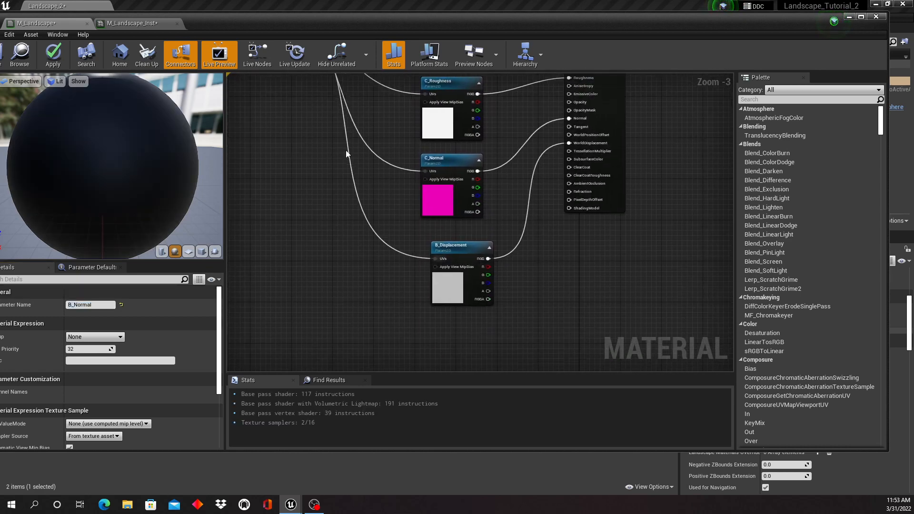
left_click(439, 241)
left_click(74, 304)
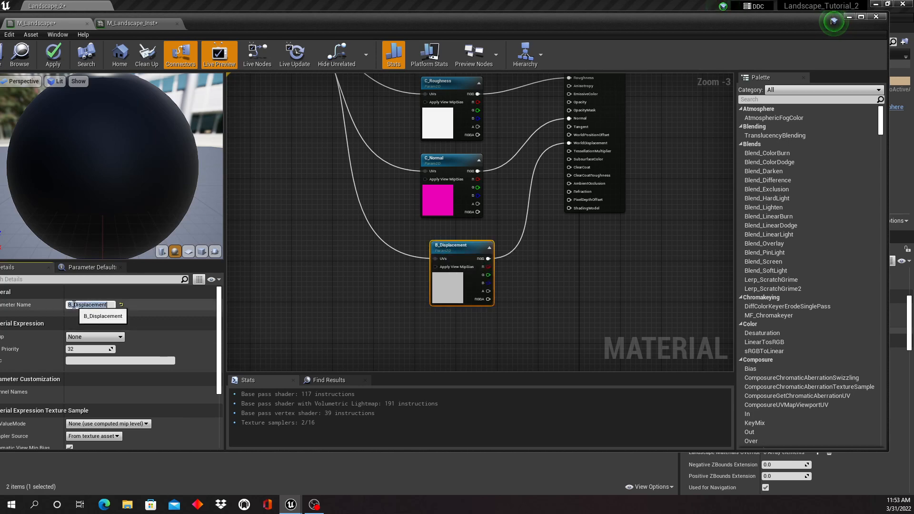
left_click(69, 304)
key("BackSpace")
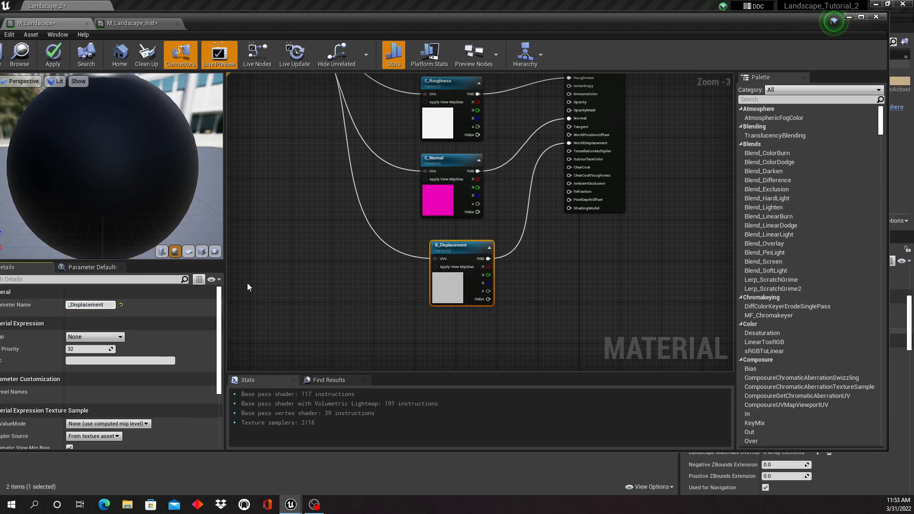
type("C")
key("Return")
Move the C_Displacement node closer beneath C_Normal to tidy the third set's texture column.
scroll(325, 284, "down", 1)
right_click_drag(324, 284, 365, 323)
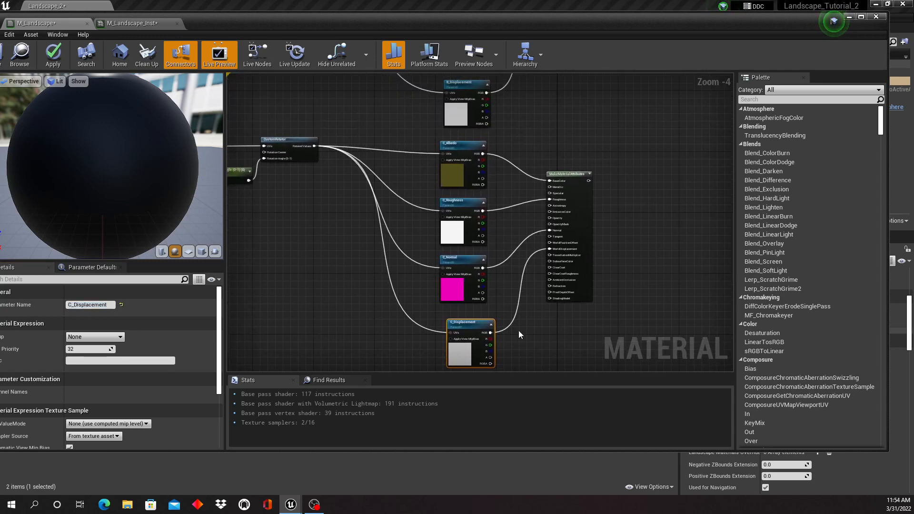
left_click_drag(470, 327, 459, 323)
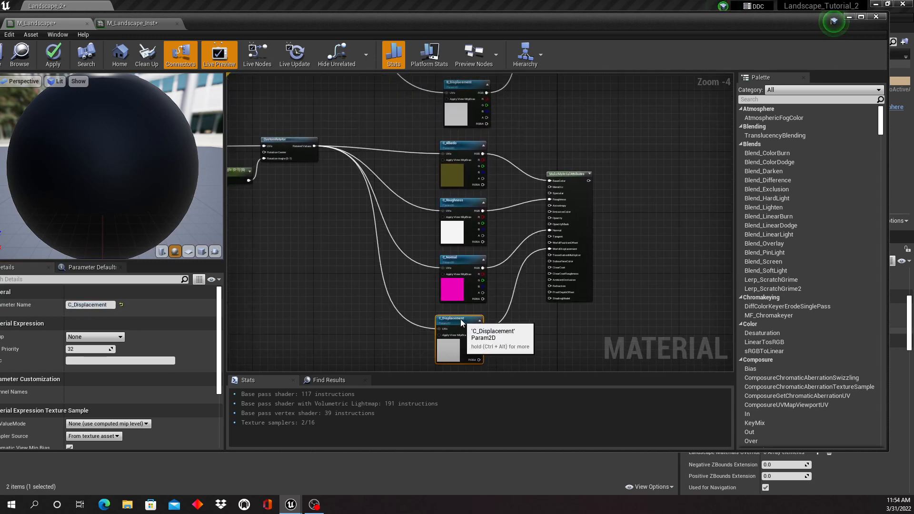
right_click_drag(349, 271, 392, 281)
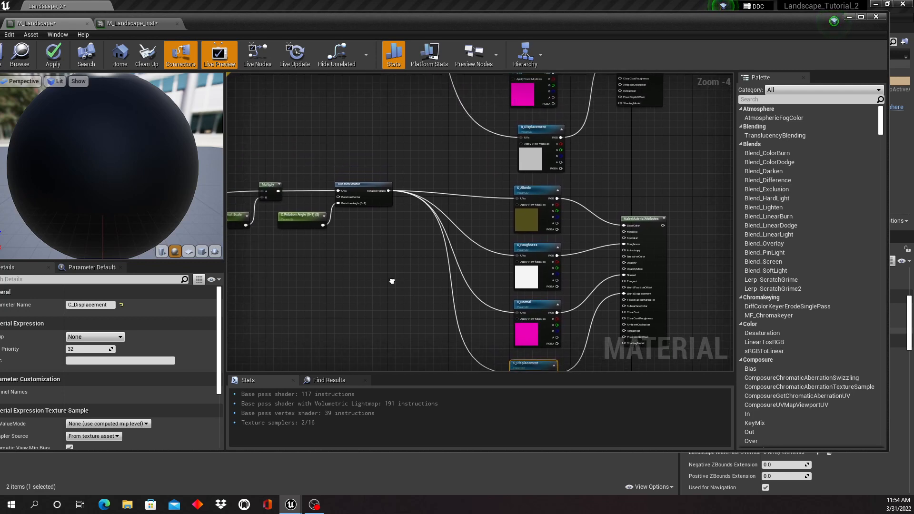
Assign the Albedo_4K_vl0fdfho texture from the Megascans Rocky_Ground_vl0fdfho surface folder to the C_Albedo parameter.
left_click(535, 192)
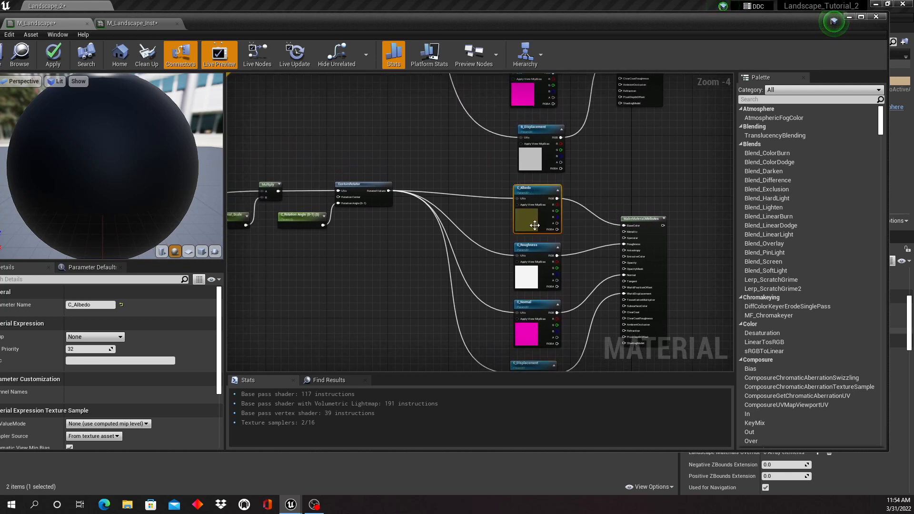
left_click_drag(221, 339, 223, 422)
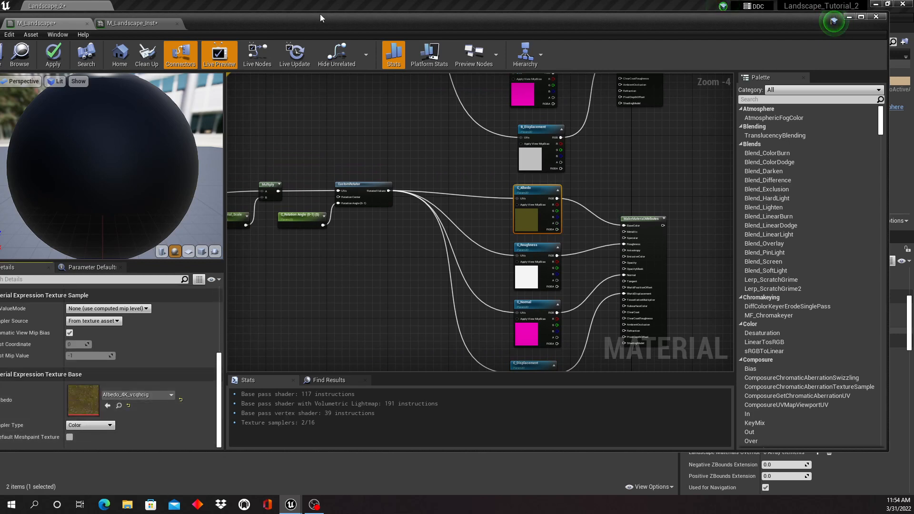
double_click(306, 22)
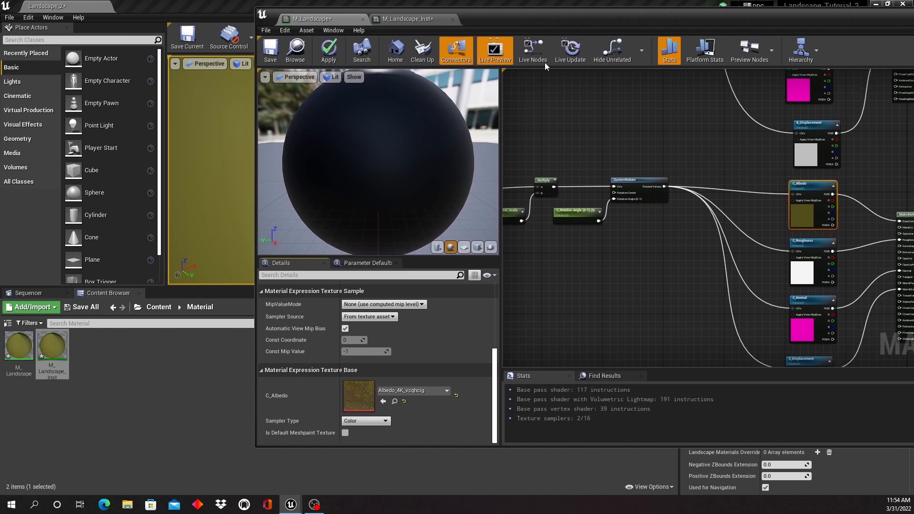
left_click(158, 307)
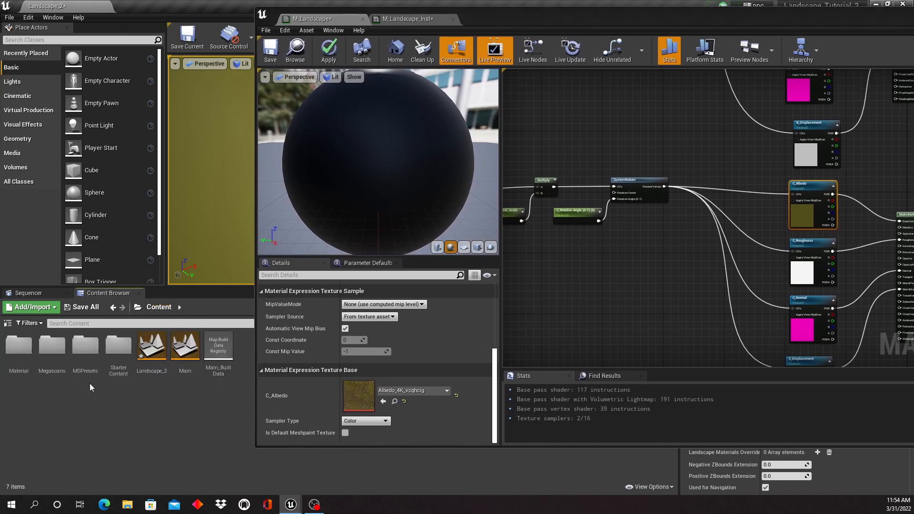
double_click(51, 353)
double_click(19, 346)
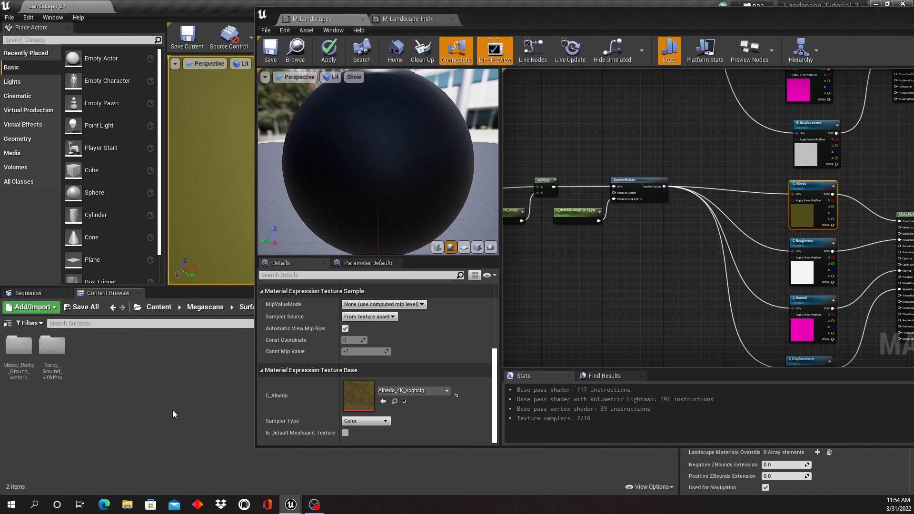
double_click(52, 345)
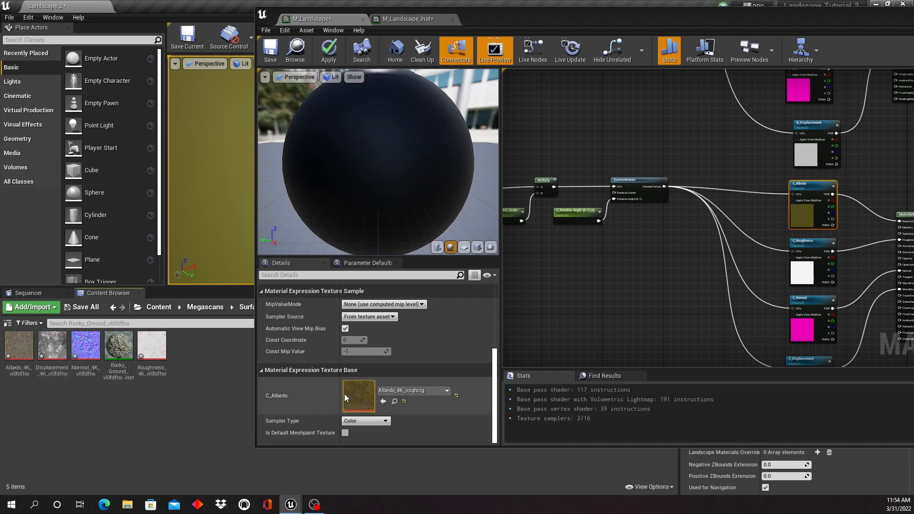
left_click(20, 347)
left_click_drag(20, 348, 358, 398)
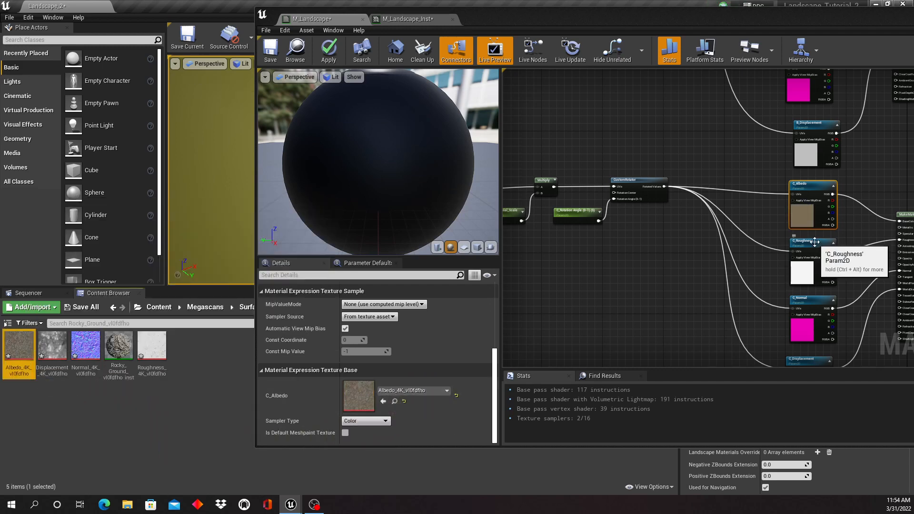
Assign Roughness_4K_vl0fdfho to the C_Roughness parameter and Normal_4K_vl0fdfho to the C_Normal parameter.
left_click(828, 254)
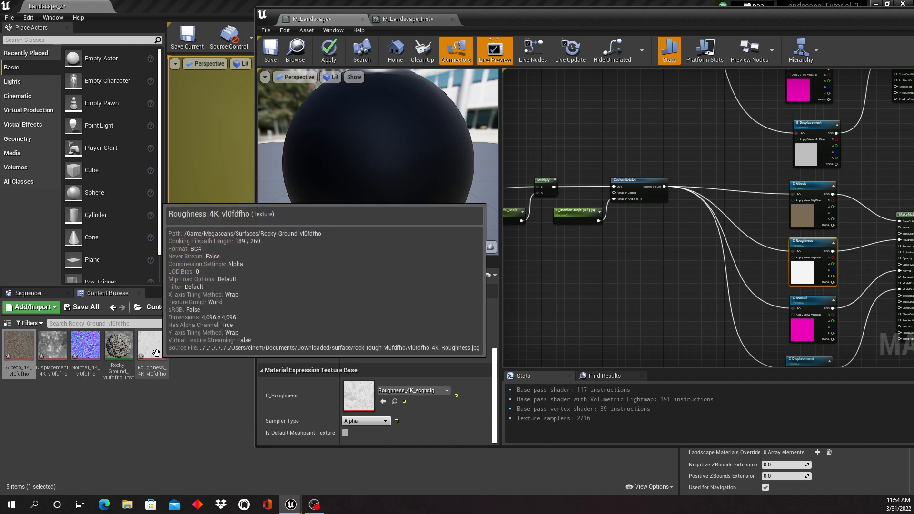
left_click_drag(152, 350, 366, 394)
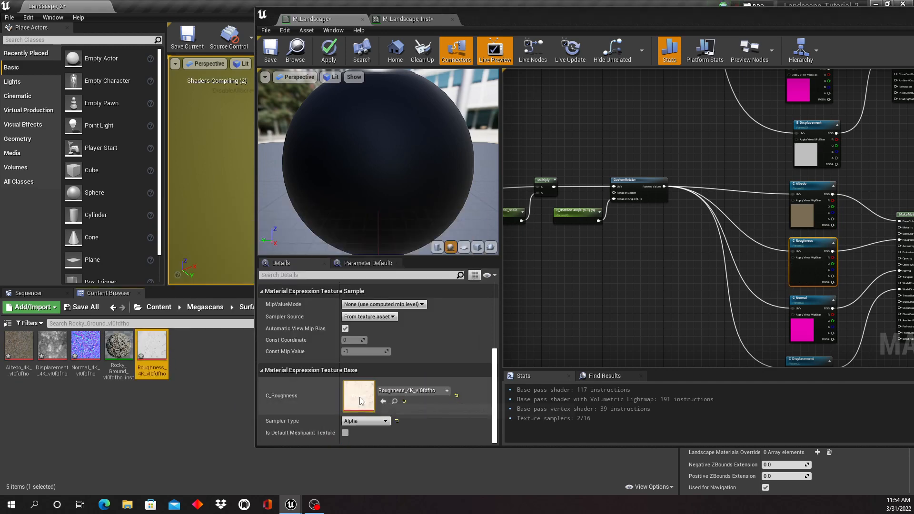
left_click(809, 302)
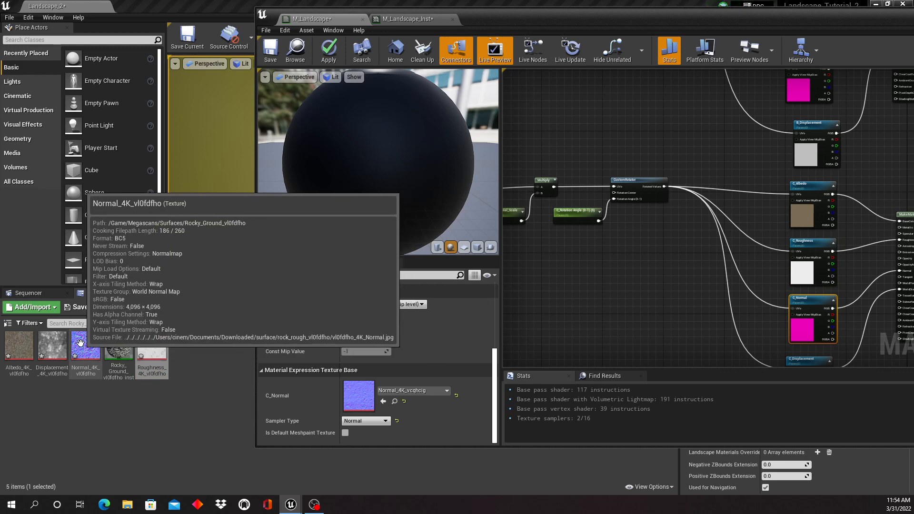
left_click_drag(93, 352, 368, 395)
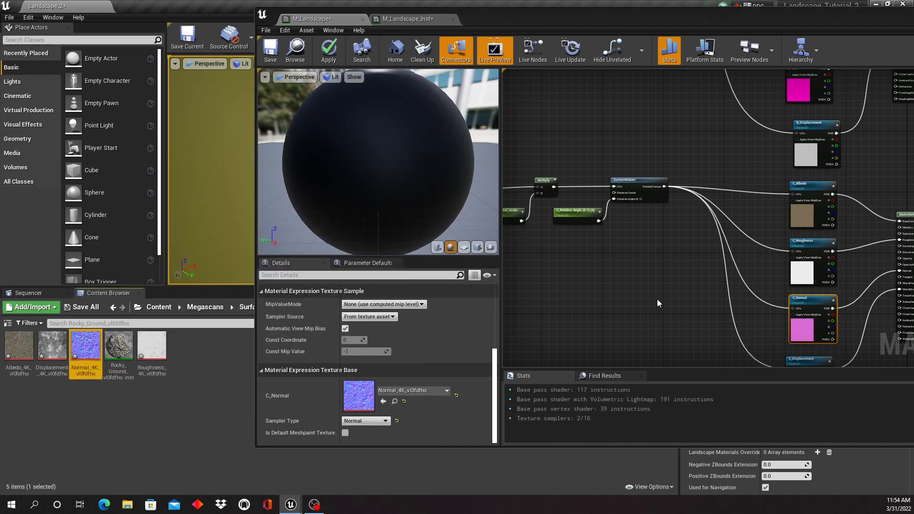
Assign the Displacement_4K_vl0fdfho texture to the C_Displacement parameter.
right_click_drag(660, 300, 631, 242)
left_click(767, 307)
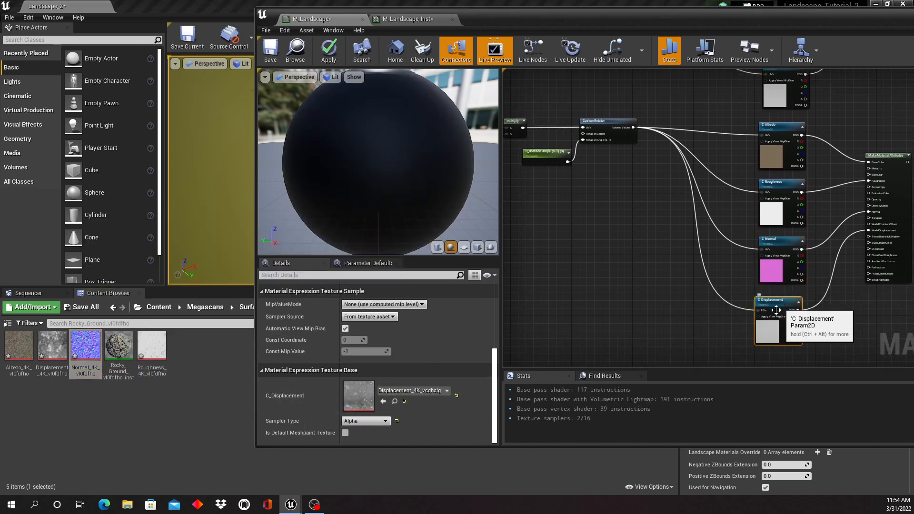
left_click_drag(45, 351, 367, 401)
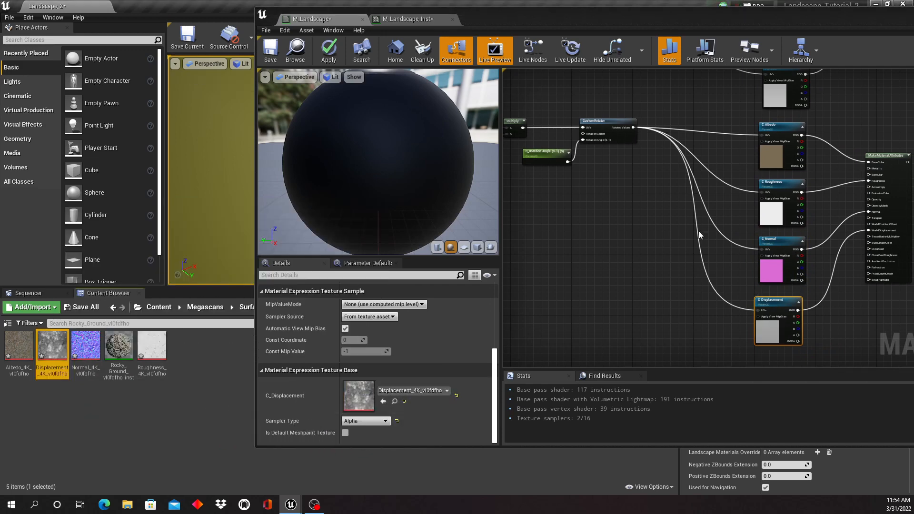
Apply the changes to the M_Landscape material and save all modified assets and levels.
left_click(329, 50)
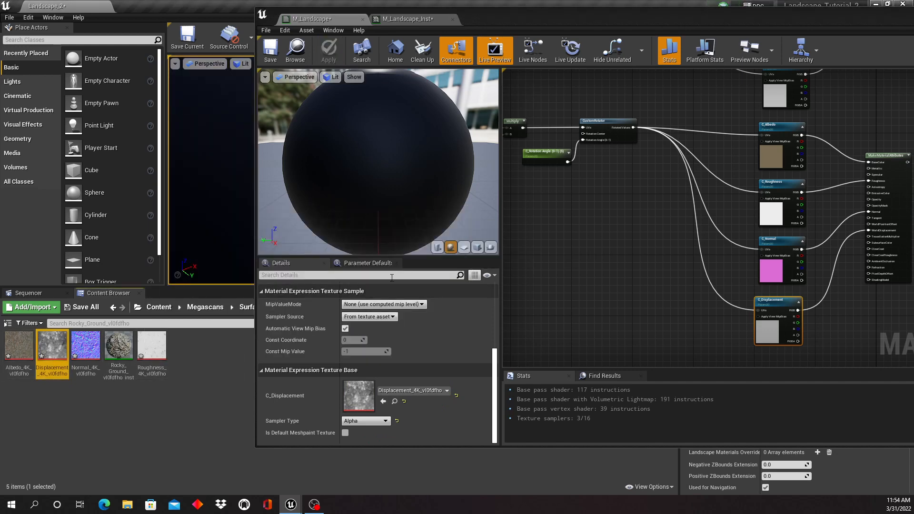
left_click(8, 19)
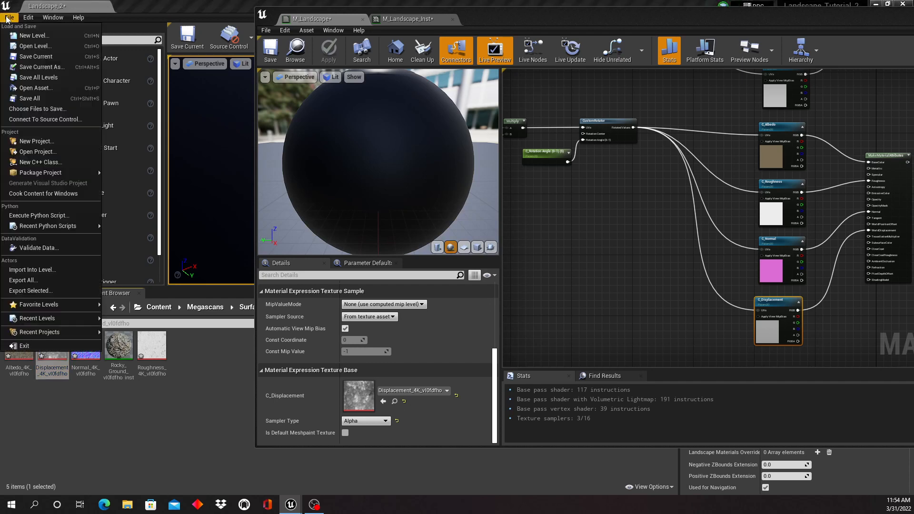
left_click(29, 100)
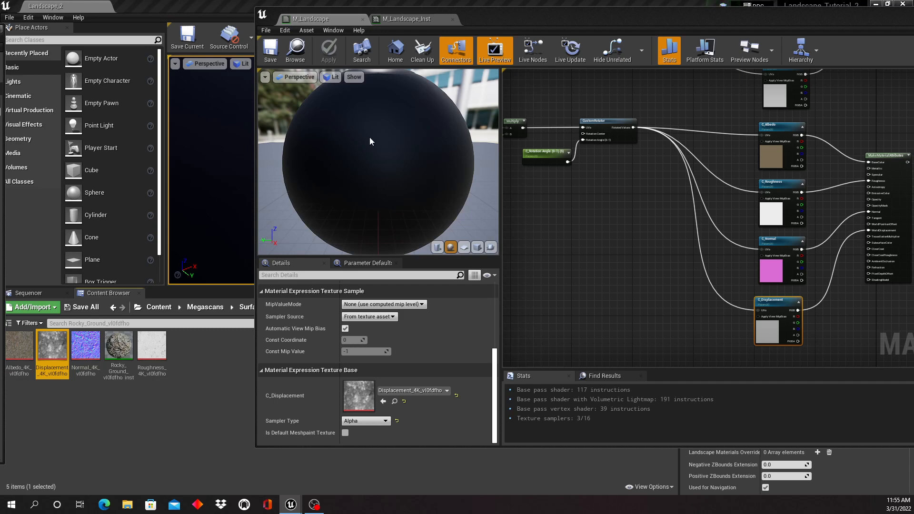
double_click(570, 18)
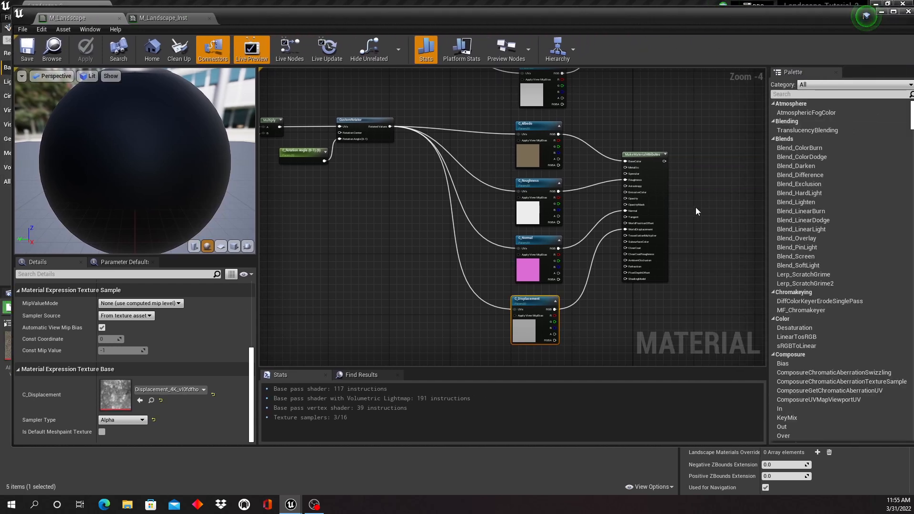
scroll(696, 207, "down", 1)
right_click_drag(695, 207, 647, 243)
scroll(536, 226, "down", 2)
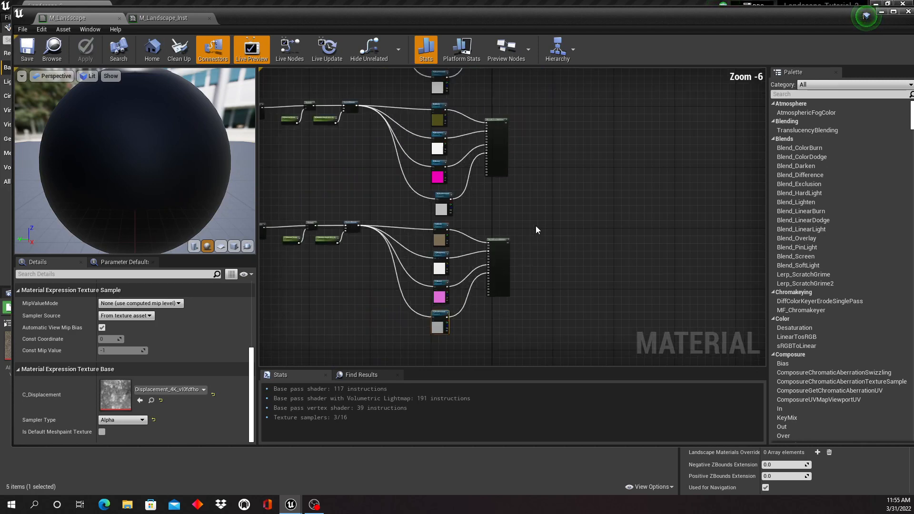
right_click(533, 172)
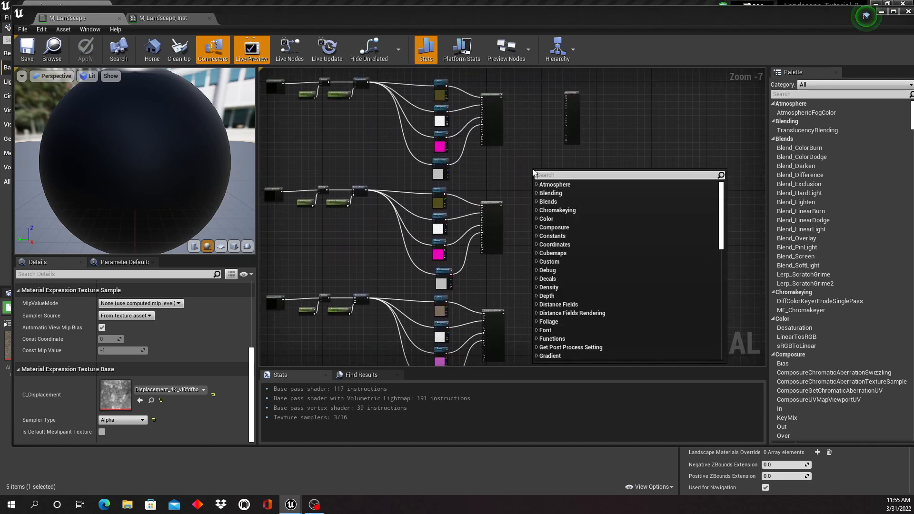
type("L")
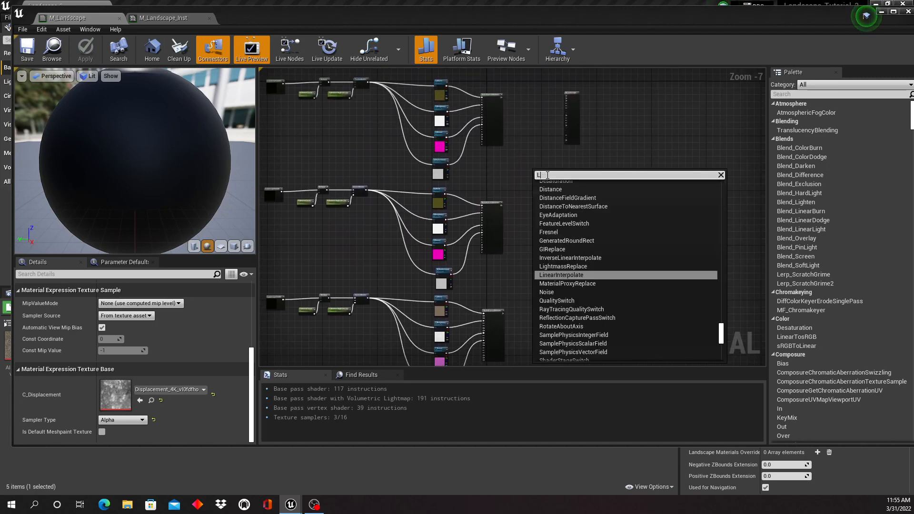
type("ayer")
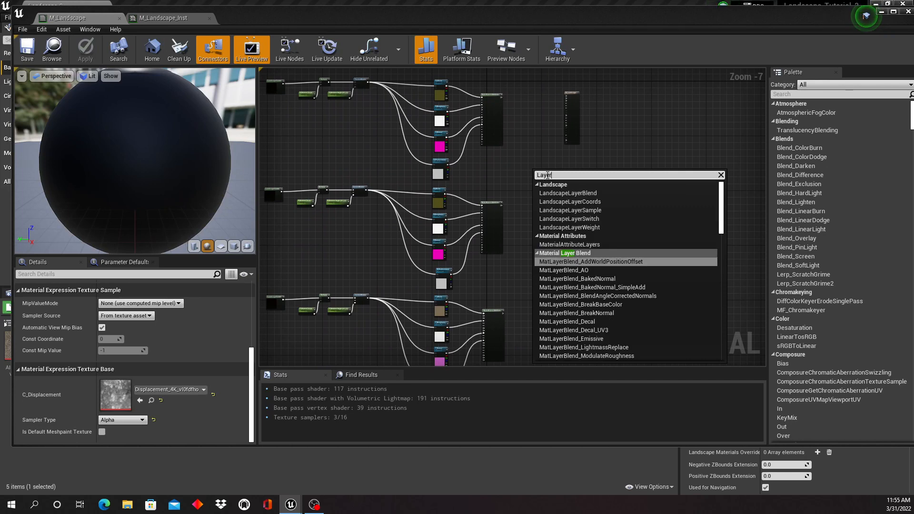
left_click(588, 254)
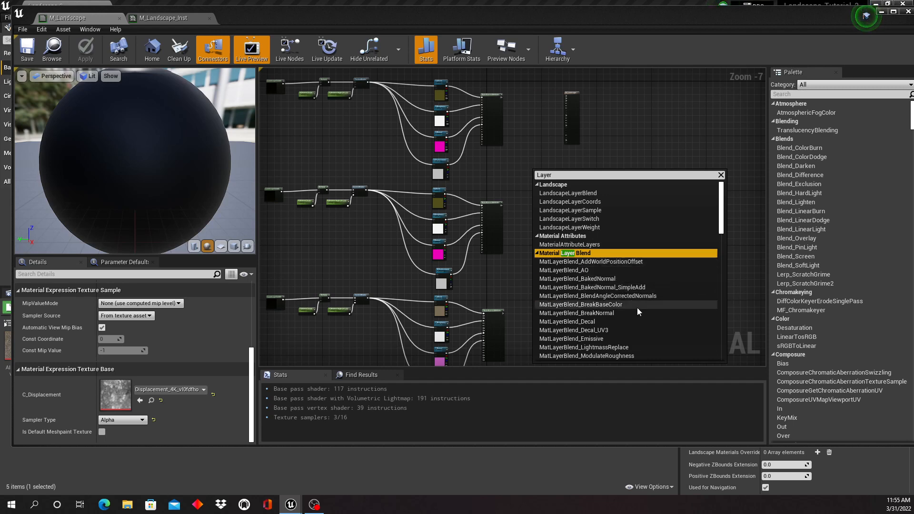
left_click(629, 152)
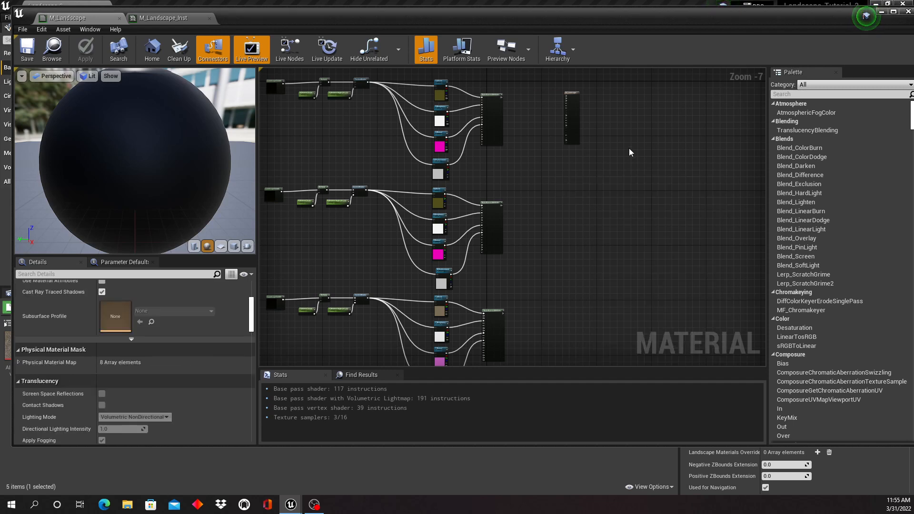
Add a LandscapeLayerBlend node in the empty graph area between the MakeMaterialAttributes nodes and the material's main output node.
right_click(529, 166)
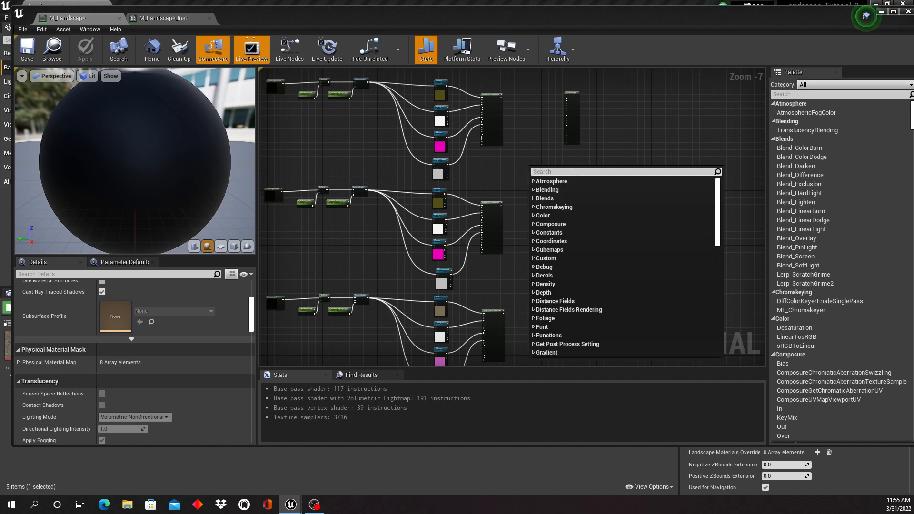
type("Layer")
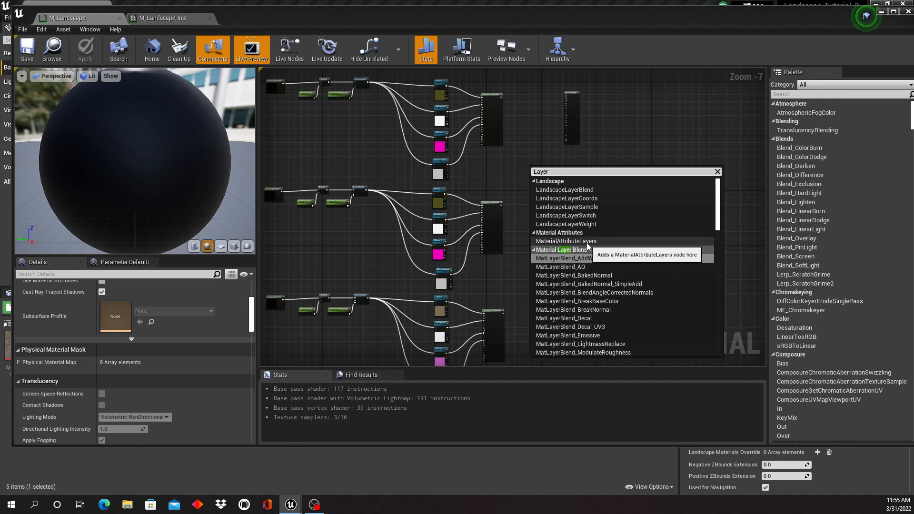
left_click(575, 189)
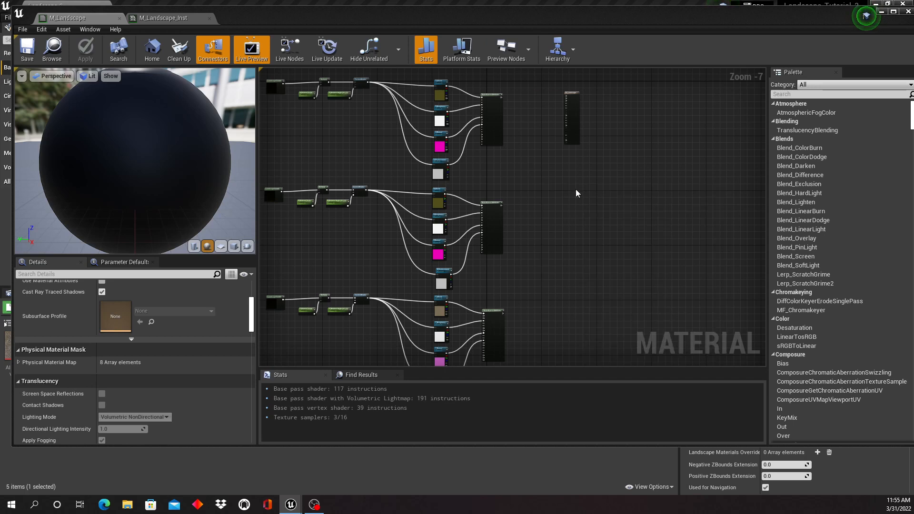
scroll(590, 180, "up", 3)
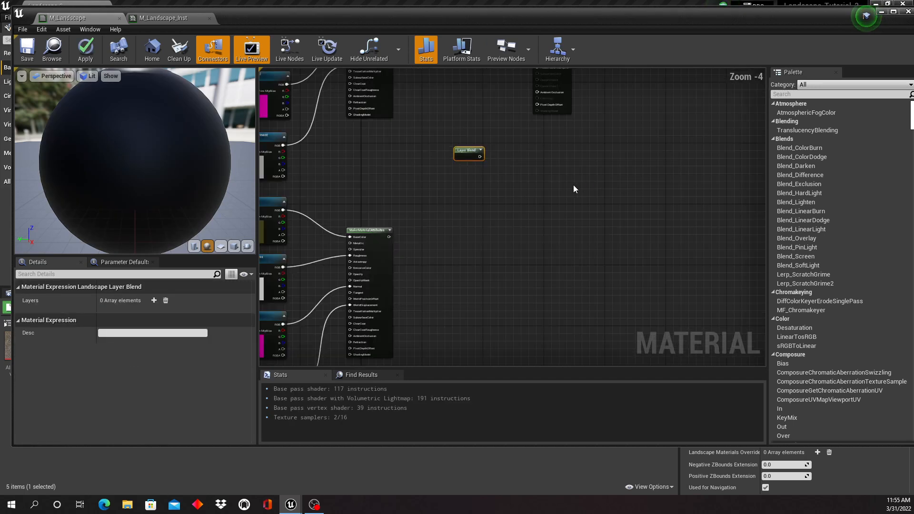
right_click_drag(573, 184, 601, 259)
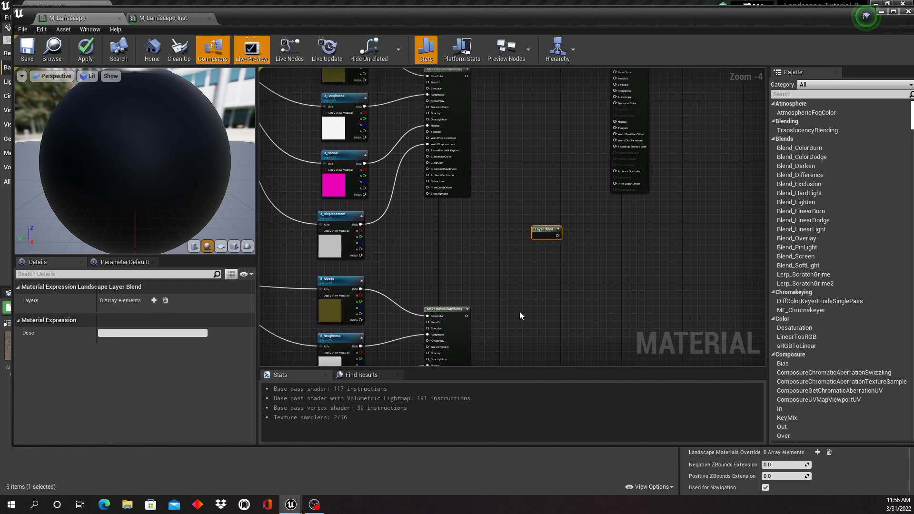
scroll(521, 309, "down", 2)
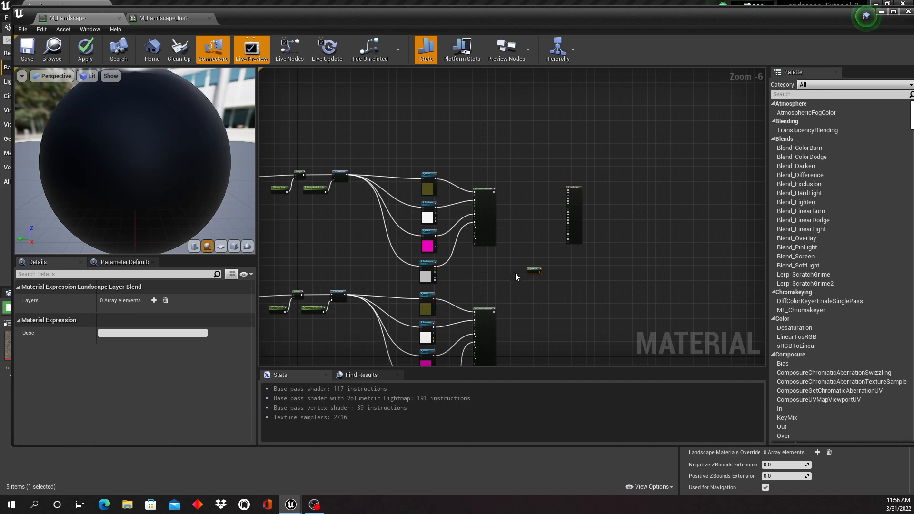
Add the first layer to the Layer Blend node and name it A_Material.
left_click(153, 300)
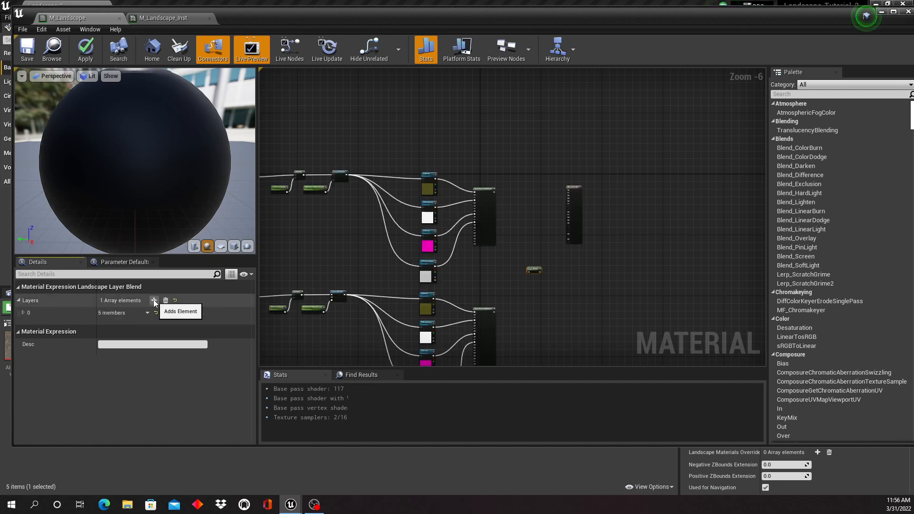
left_click(23, 313)
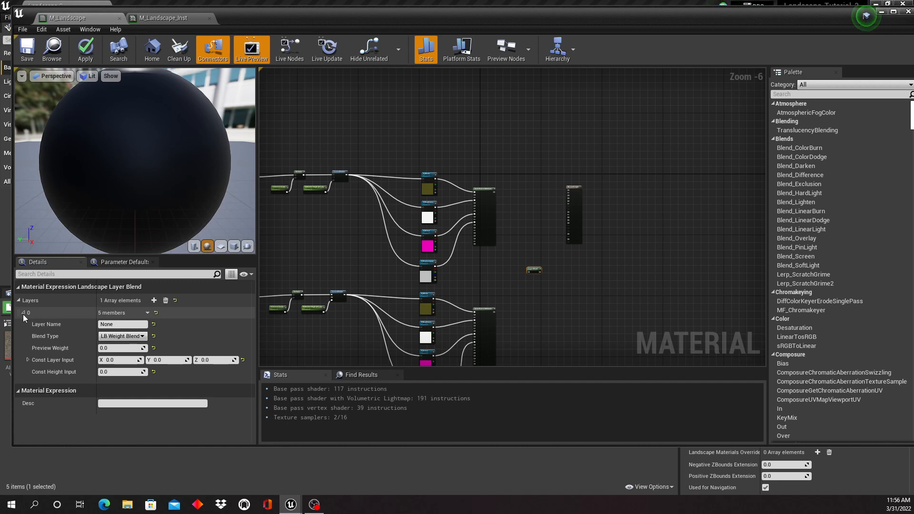
left_click(107, 324)
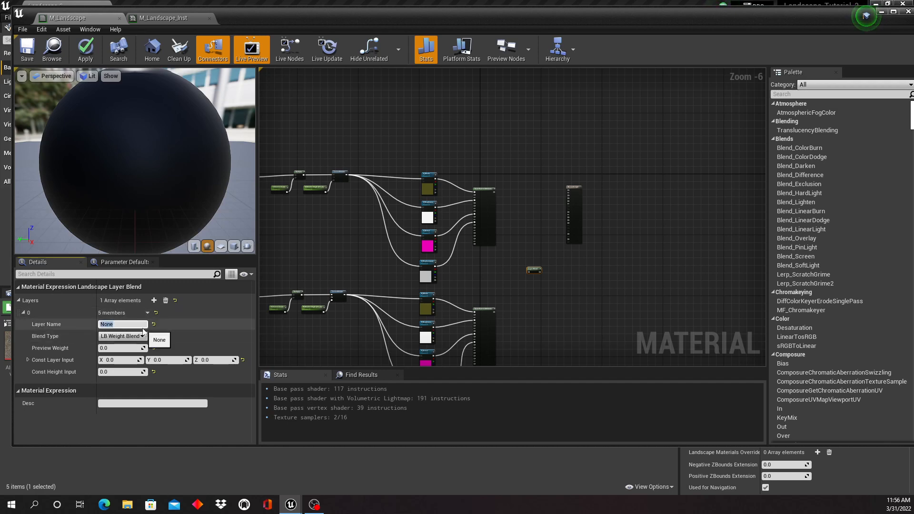
type("A_Material")
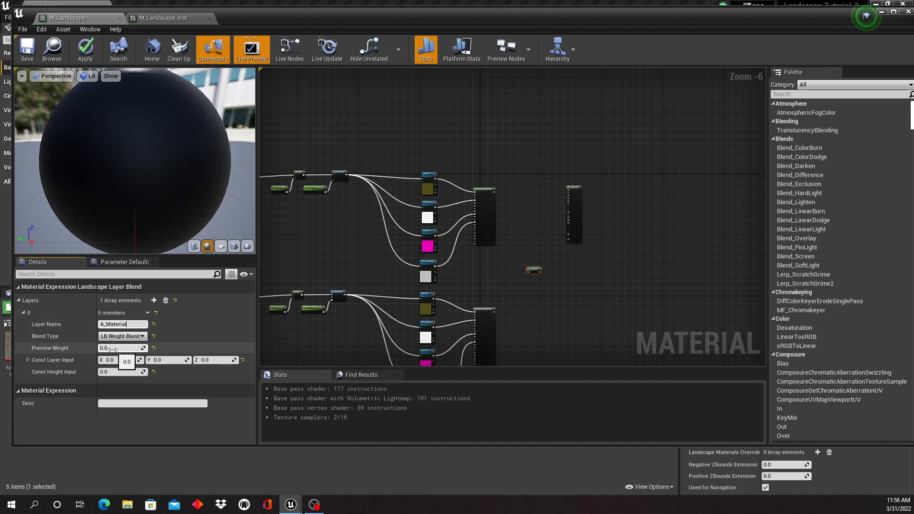
Set the A_Material layer's preview weight to 0.5 and collapse its settings.
left_click(130, 349)
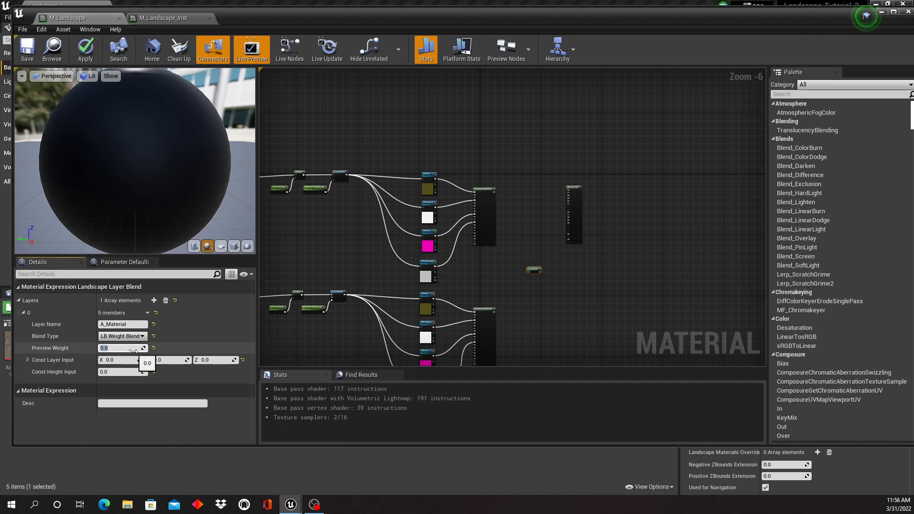
type("0.5")
key("Return")
left_click(24, 313)
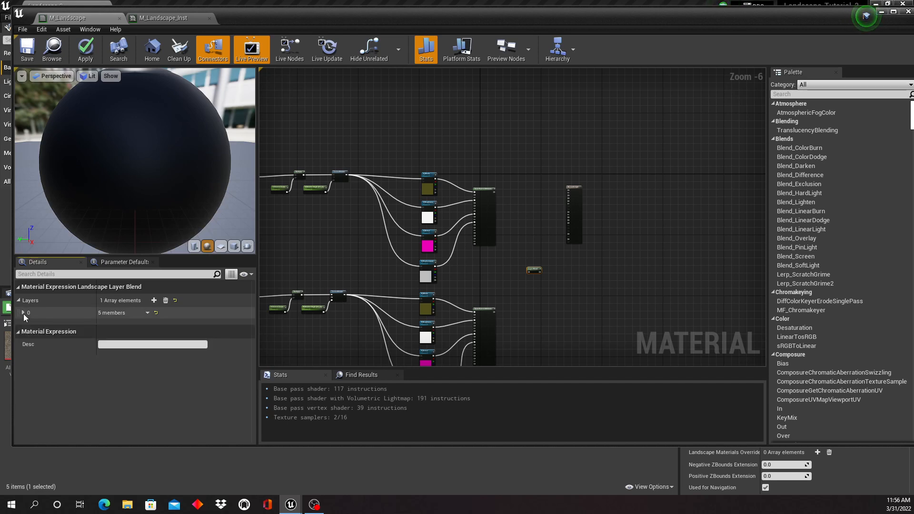
Add a second layer to the Layer Blend node, name it B_Material, set its preview weight to 0.5 and collapse its settings.
left_click(154, 301)
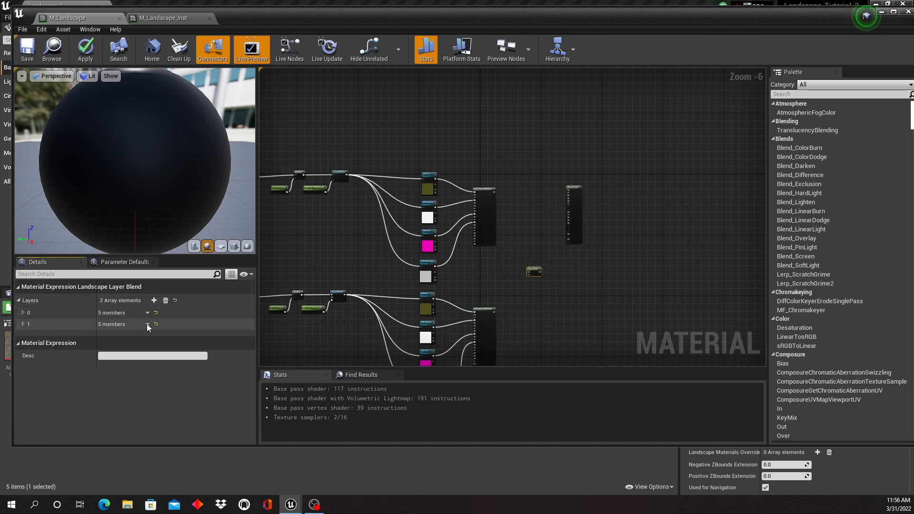
left_click(23, 324)
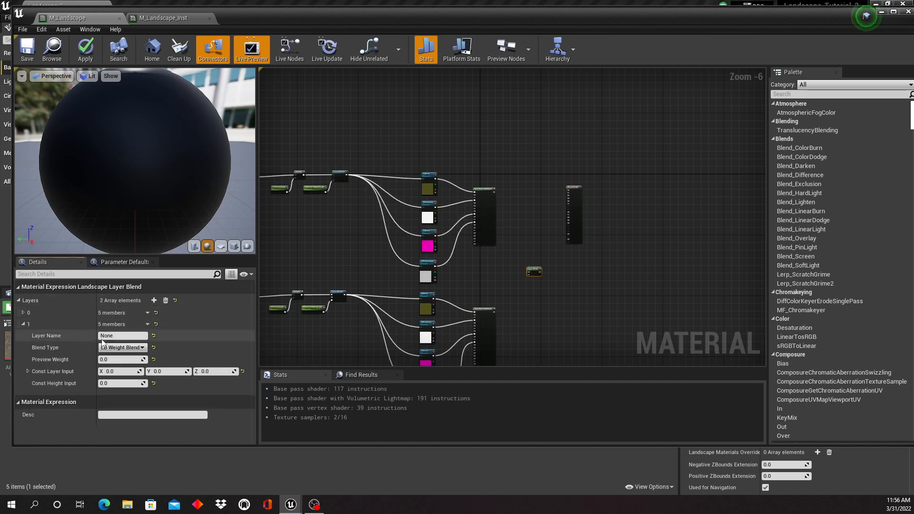
left_click(122, 336)
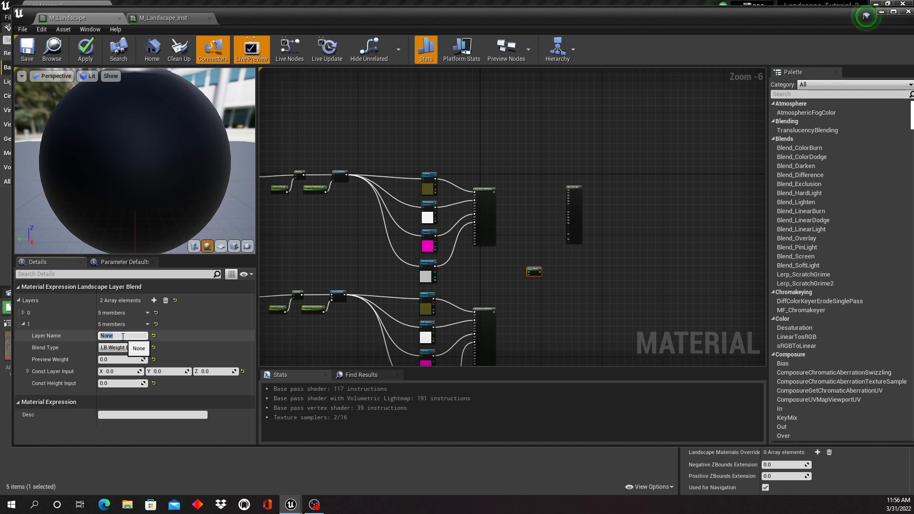
type("B_Material")
left_click(120, 360)
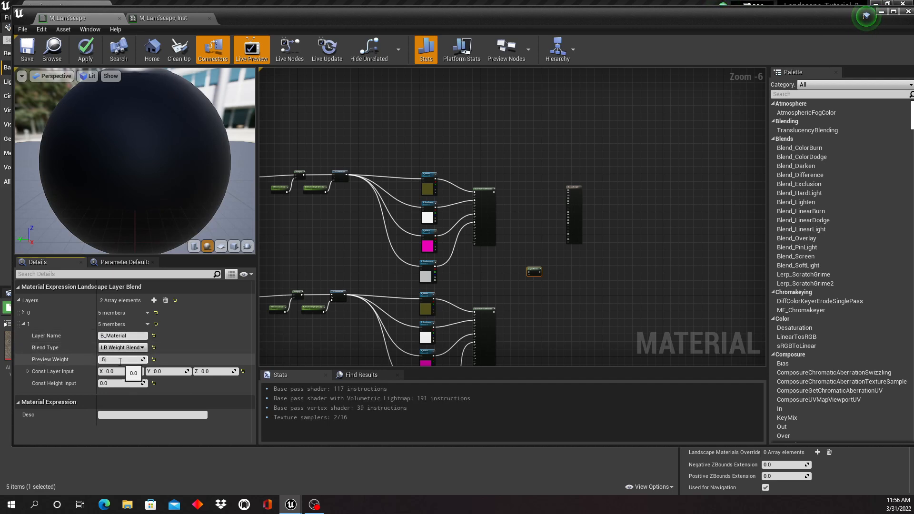
key("Return")
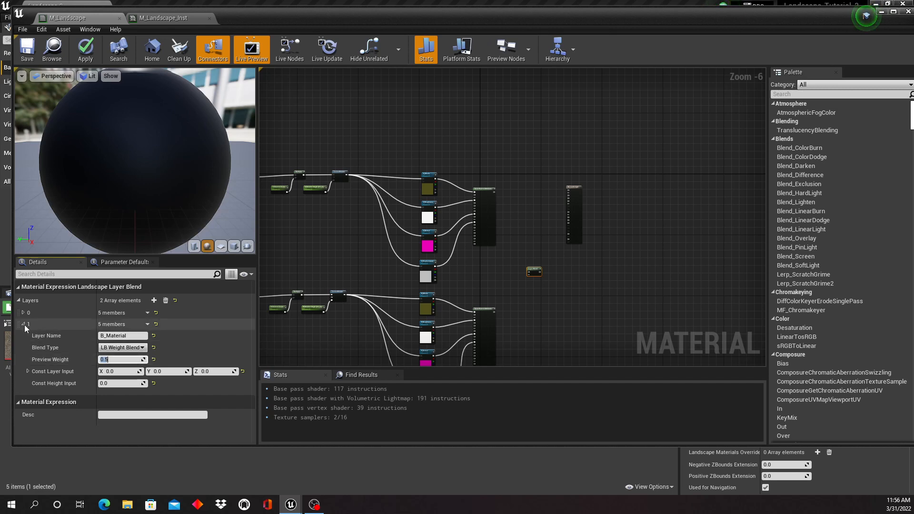
left_click(23, 324)
Add a third layer to the Layer Blend node, name it C_Material, set its preview weight to 0.5 and collapse its settings.
left_click(154, 301)
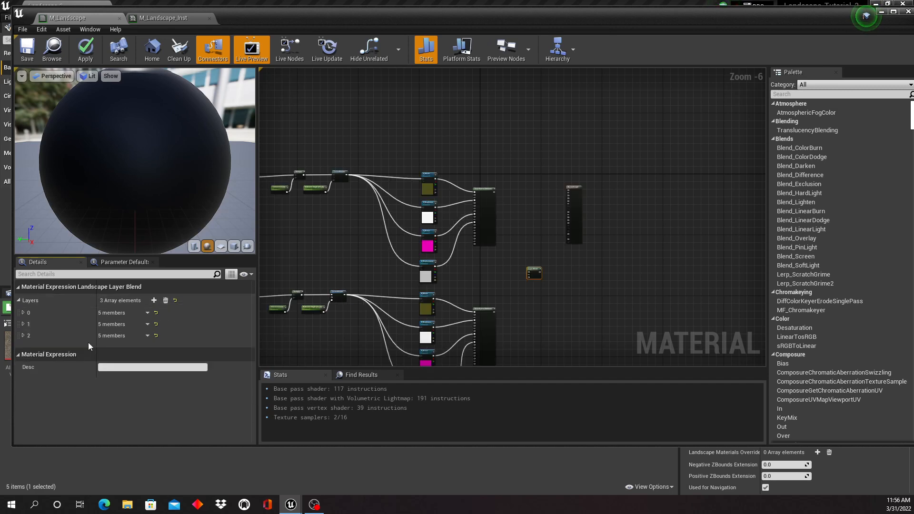
left_click(24, 336)
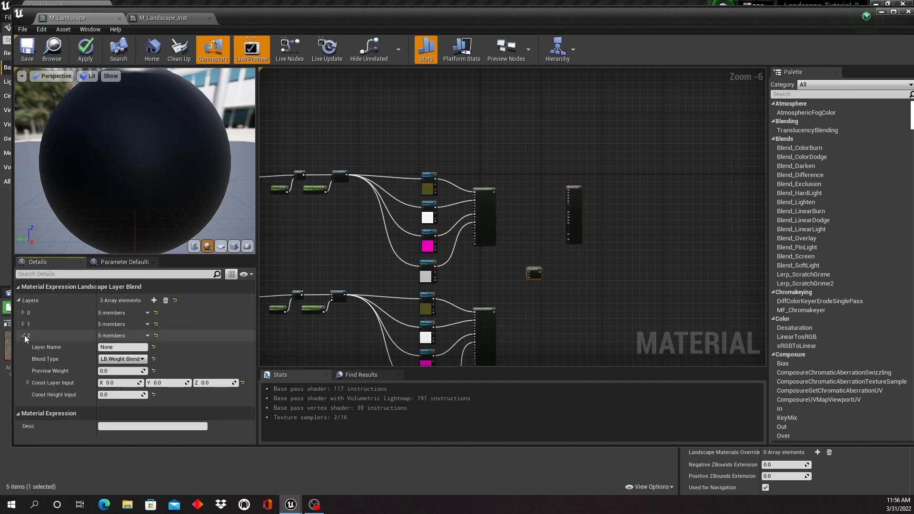
left_click(125, 347)
type("C")
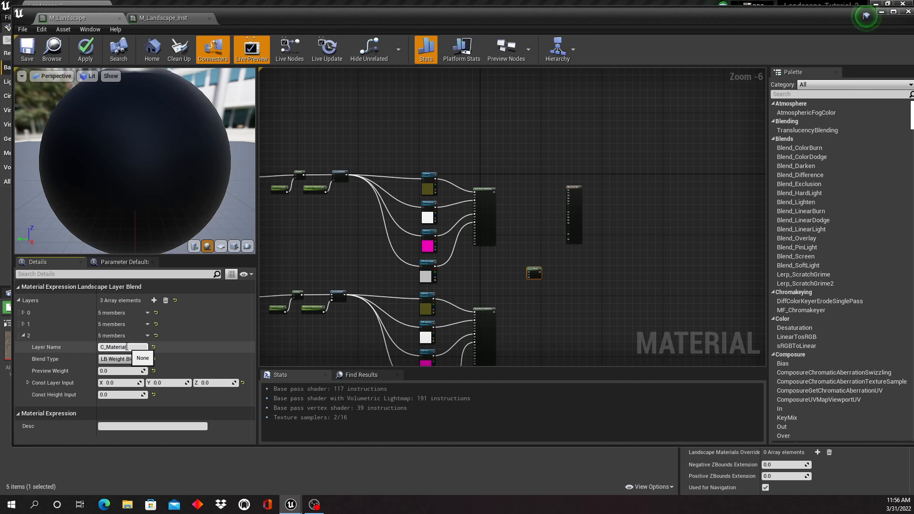
type("_Material")
left_click(120, 371)
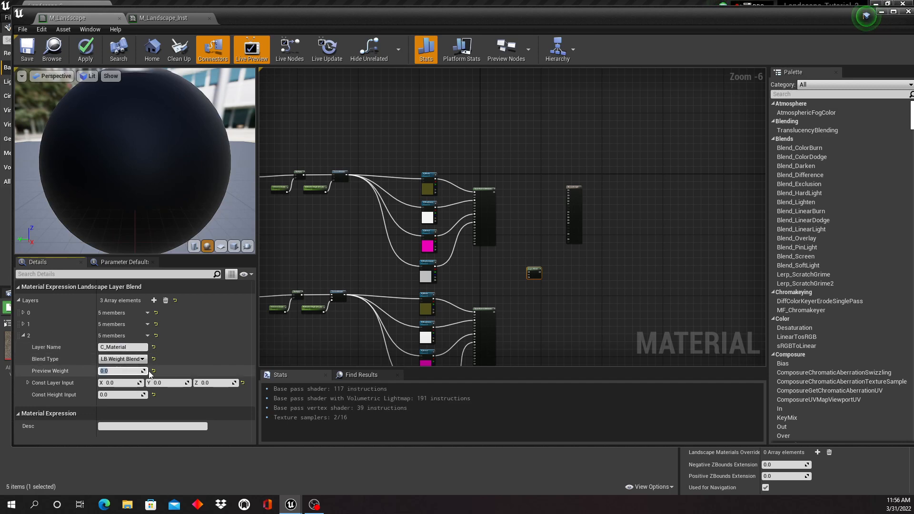
type("0.5")
key("Return")
left_click(22, 339)
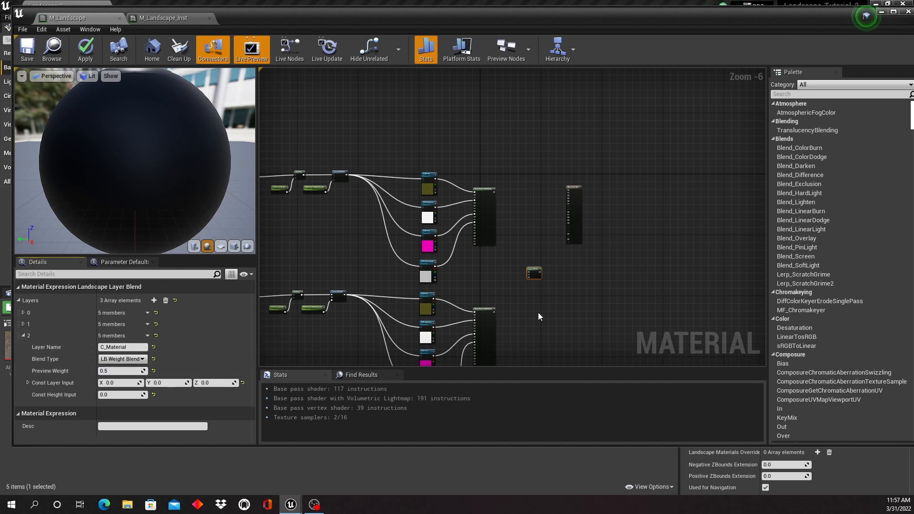
left_click(23, 335)
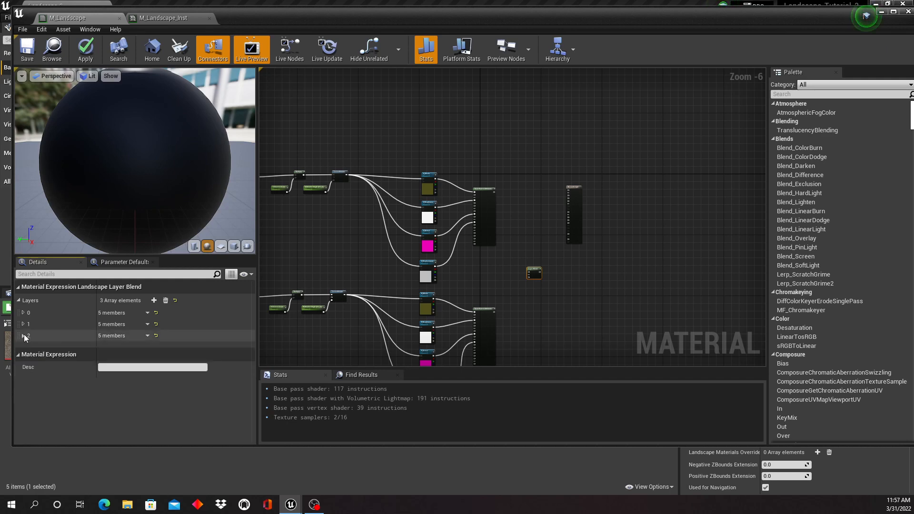
Connect the output of the A set's MakeMaterialAttributes node to the Layer A_Material input of the Layer Blend node.
scroll(522, 298, "up", 2)
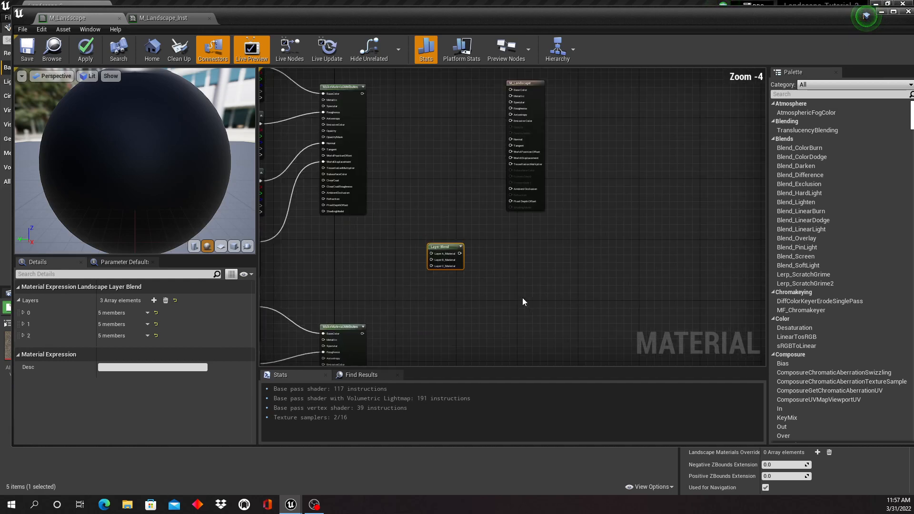
scroll(522, 298, "up", 1)
right_click_drag(468, 275, 533, 299)
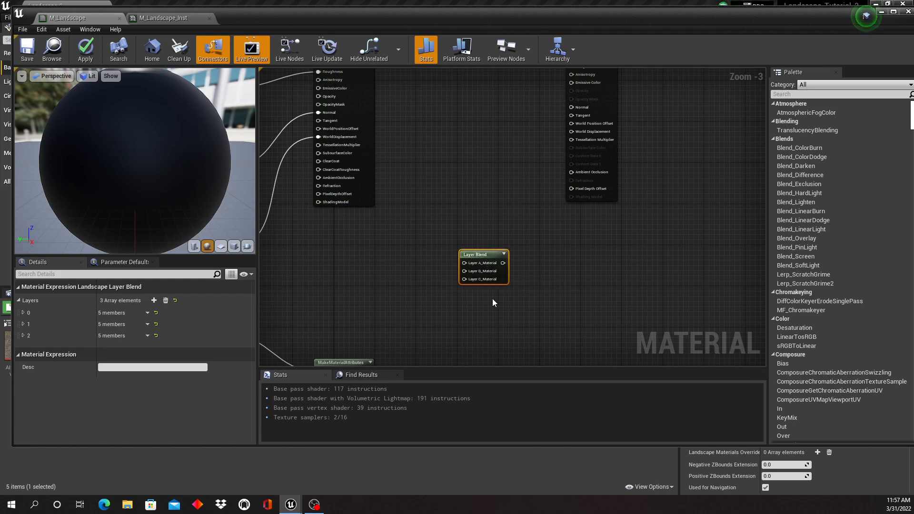
scroll(401, 258, "down", 4)
right_click_drag(440, 279, 594, 230)
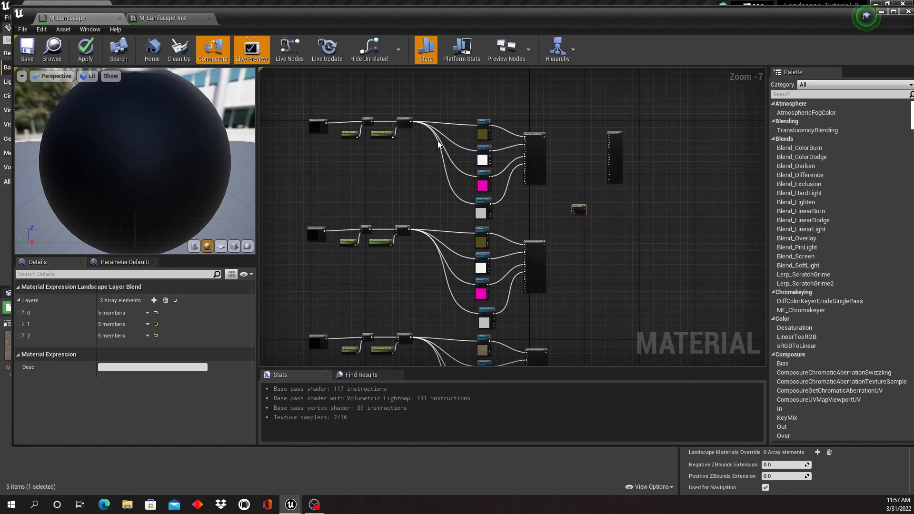
right_click_drag(645, 260, 621, 231)
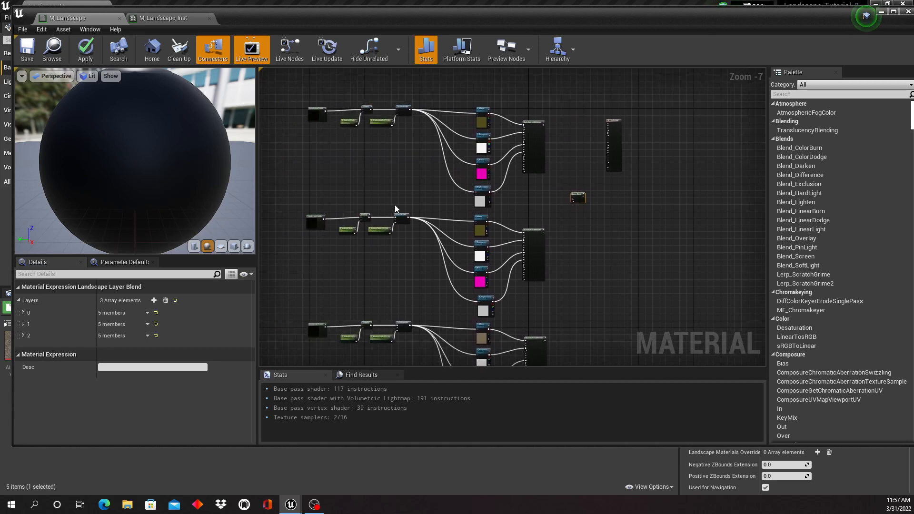
scroll(622, 226, "down", 1)
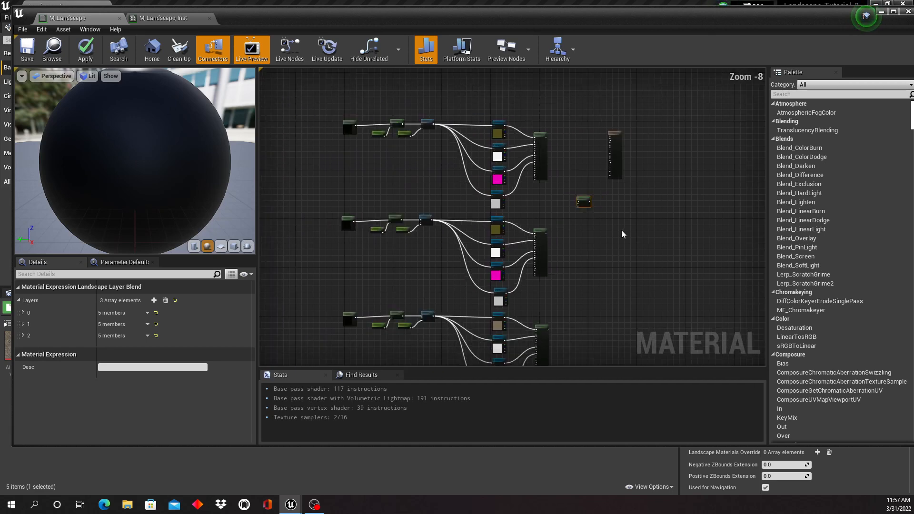
right_click_drag(621, 229, 613, 325)
scroll(553, 235, "up", 6)
scroll(604, 333, "down", 1)
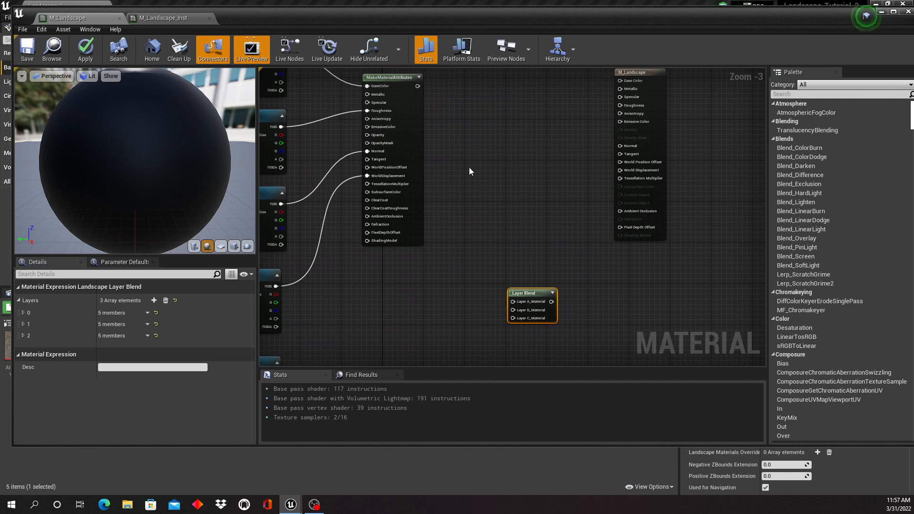
left_click_drag(417, 86, 514, 304)
Connect the B and C sets' MakeMaterialAttributes outputs to the Layer B_Material and Layer C_Material inputs of the Layer Blend node.
right_click_drag(594, 322, 581, 188)
left_click_drag(404, 277, 499, 176)
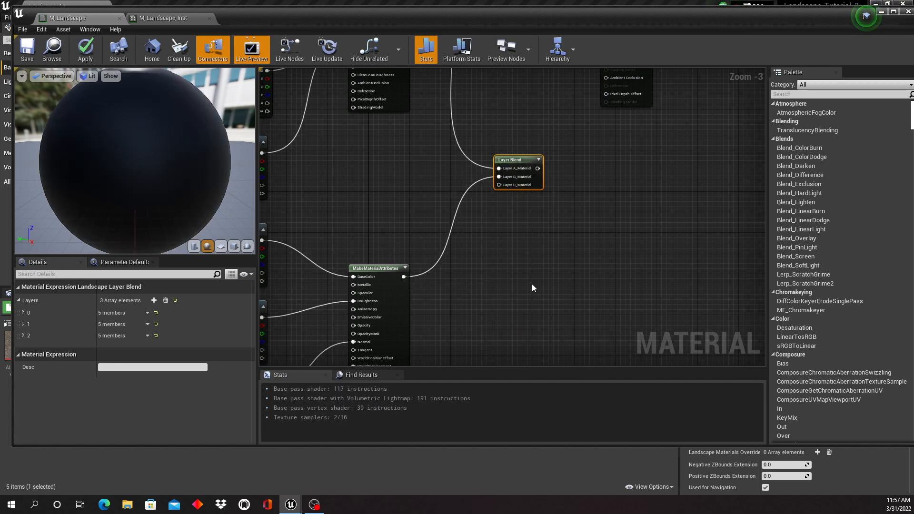
right_click_drag(532, 283, 523, 75)
scroll(516, 173, "down", 2)
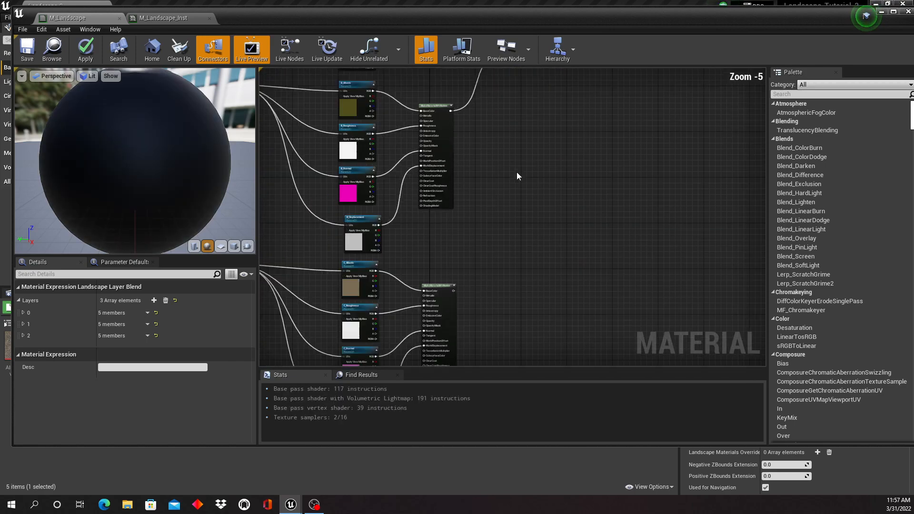
right_click_drag(542, 190, 509, 241)
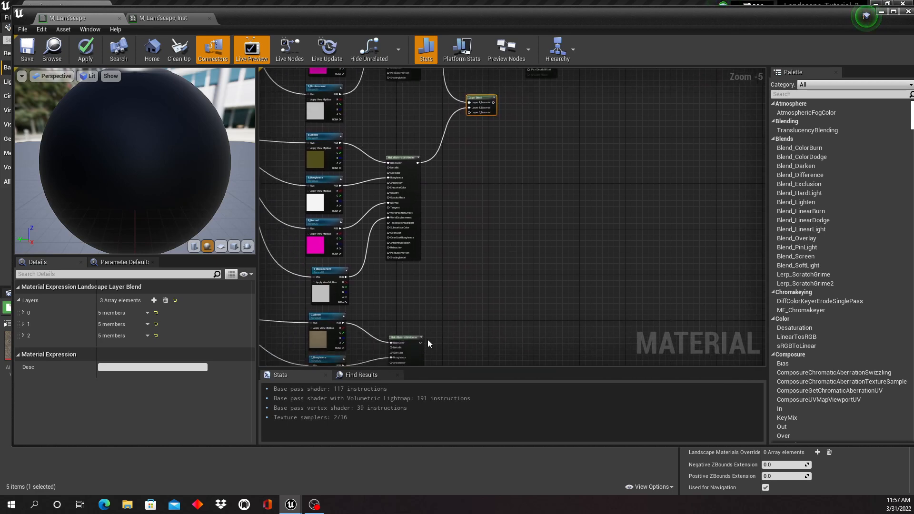
left_click_drag(421, 343, 472, 113)
Move the three LandscapeCoords nodes farther away from the Multiply nodes they feed.
right_click_drag(492, 161, 667, 213)
scroll(564, 204, "down", 3)
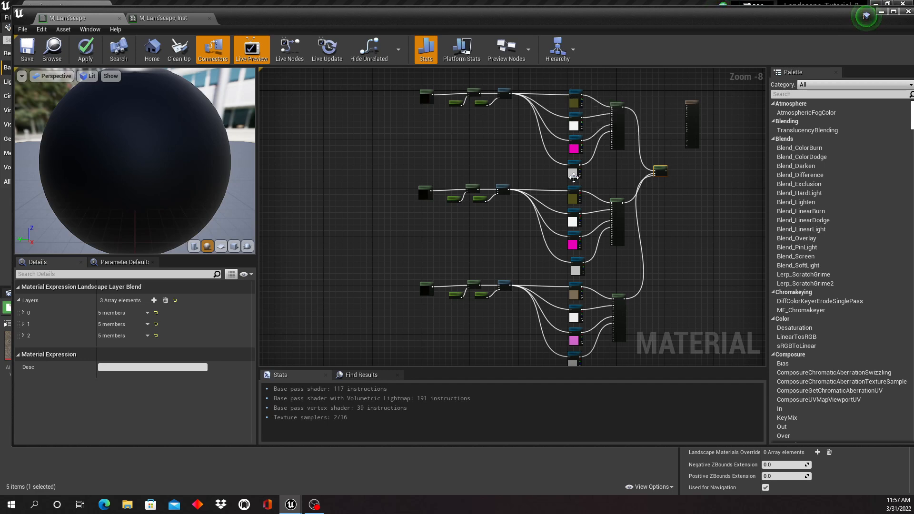
left_click_drag(429, 95, 361, 94)
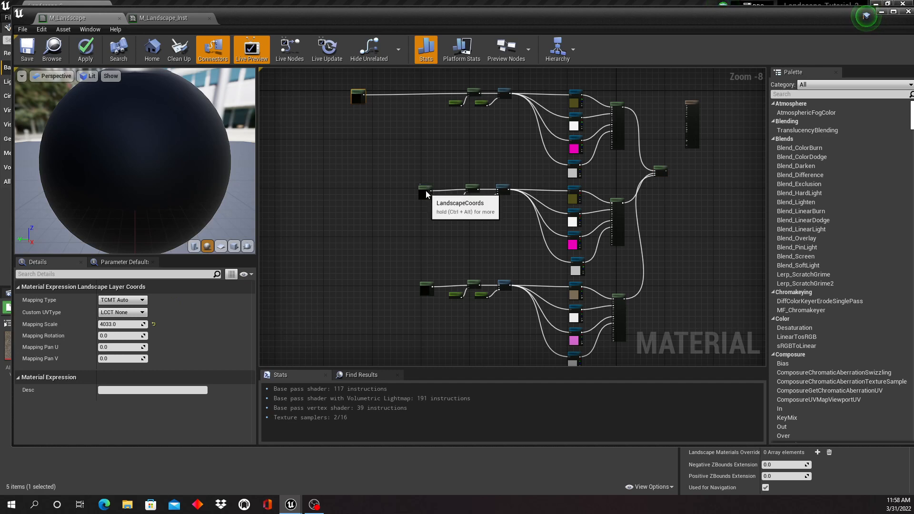
left_click_drag(425, 191, 357, 198)
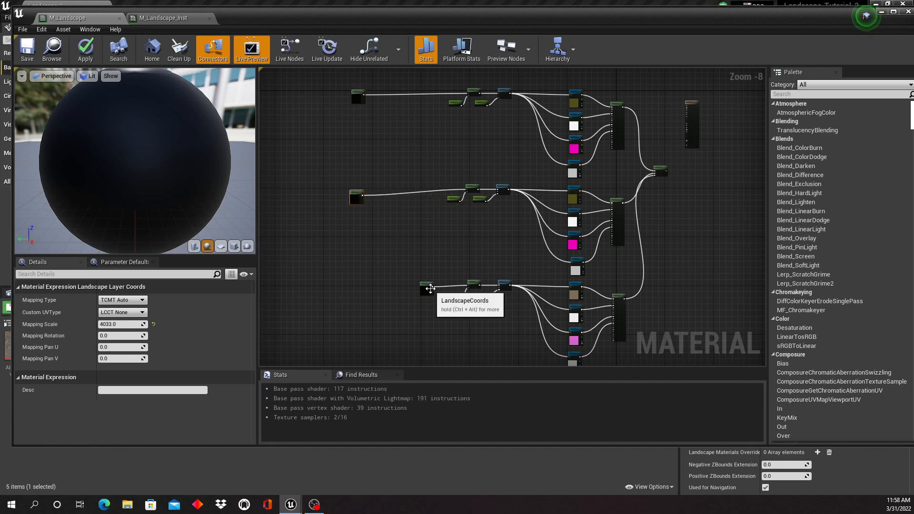
left_click_drag(425, 292, 357, 291)
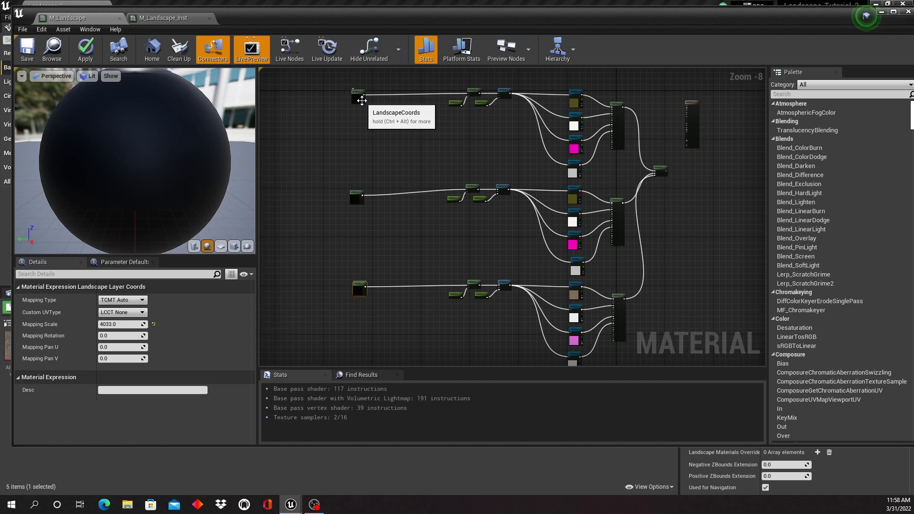
Delete the B and C sets' LandscapeCoords nodes and move the A set's LandscapeCoords node down beside the middle row.
left_click(358, 196)
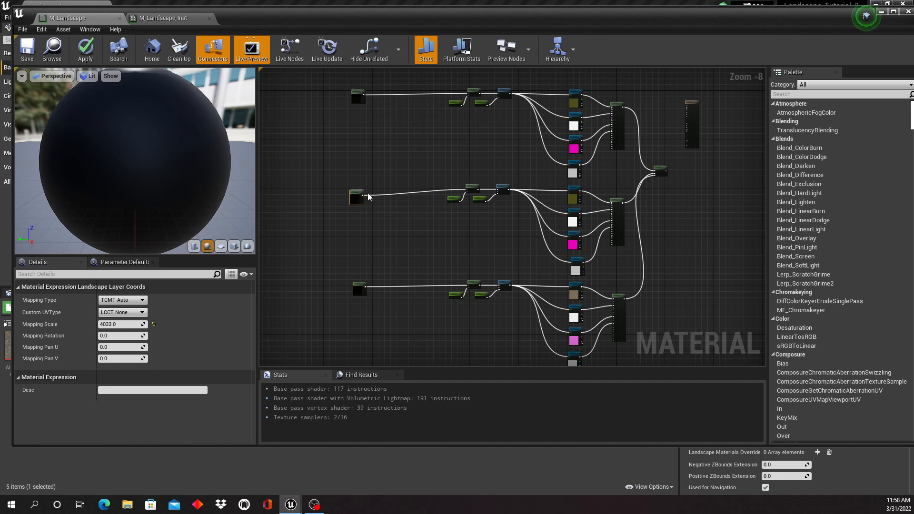
key("Delete")
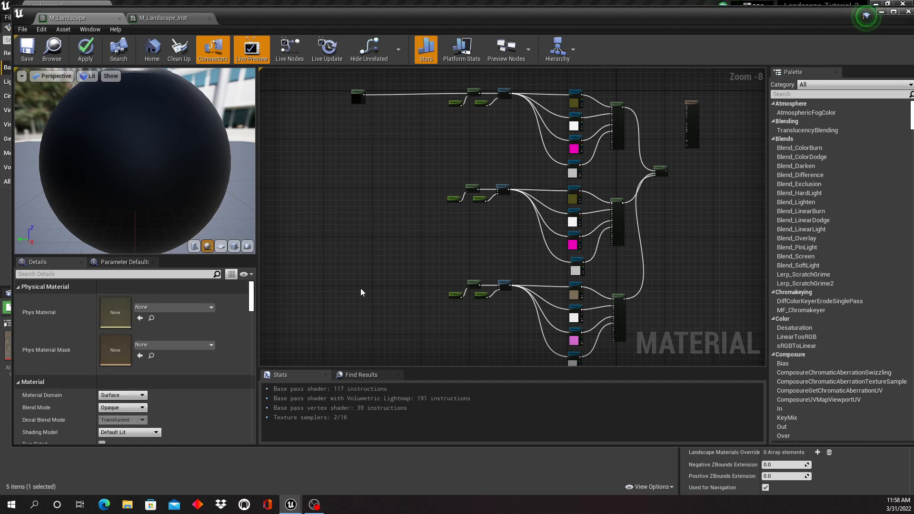
left_click_drag(357, 96, 376, 209)
Connect the remaining LandscapeCoords node's output to the first inputs of the B and C sets' Multiply nodes.
scroll(426, 228, "up", 4)
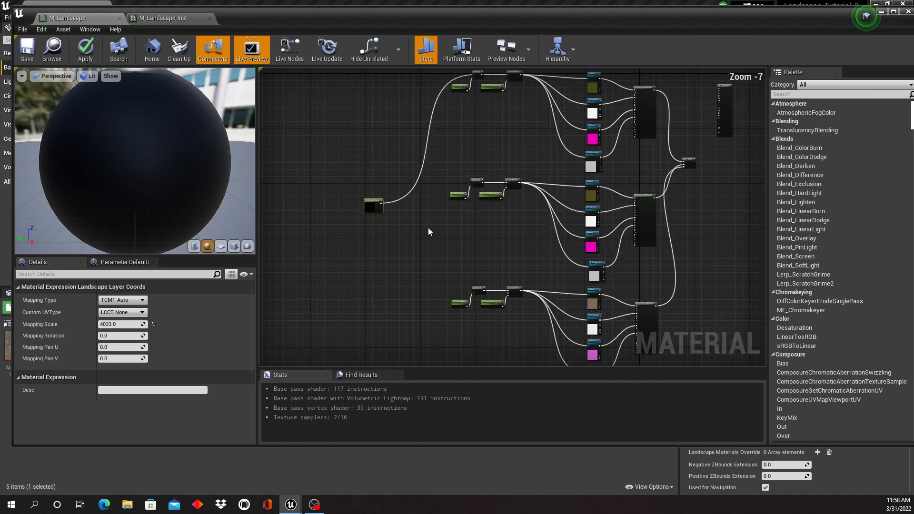
left_click_drag(321, 174, 527, 130)
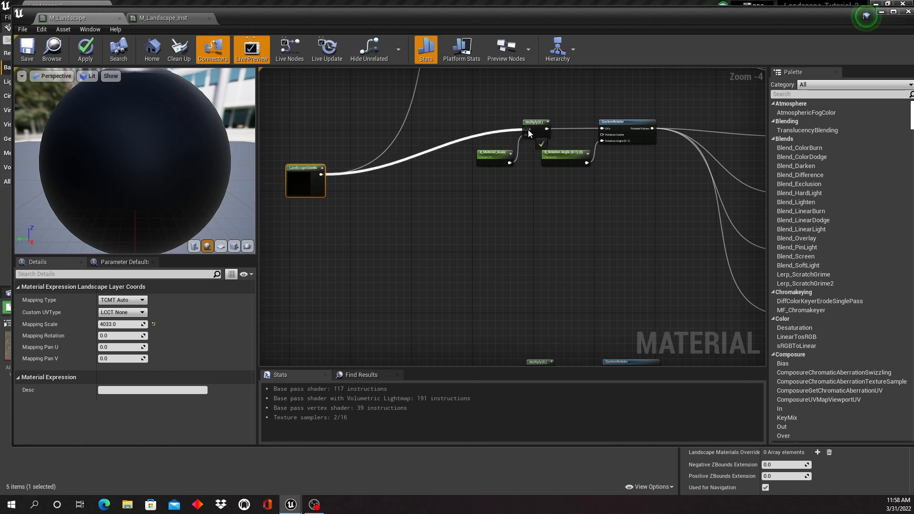
scroll(456, 226, "down", 1)
right_click_drag(394, 220, 387, 162)
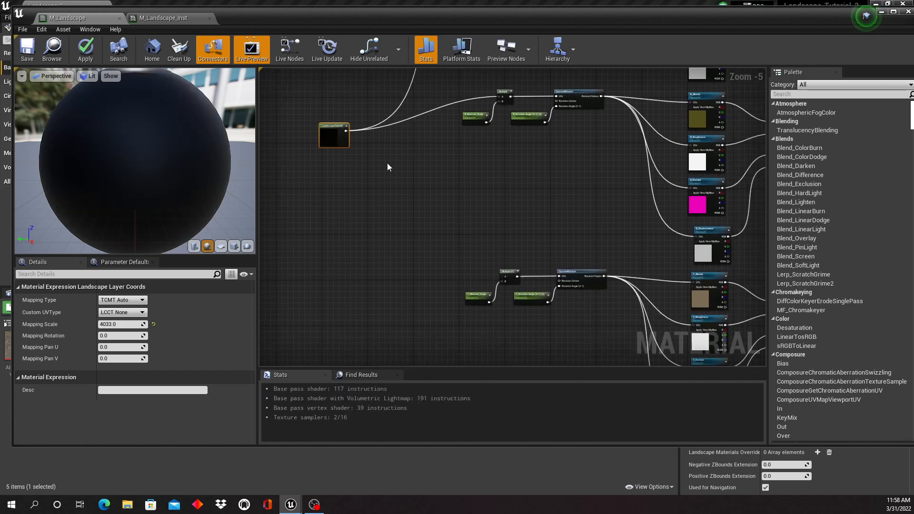
left_click_drag(347, 131, 500, 275)
scroll(430, 249, "down", 2)
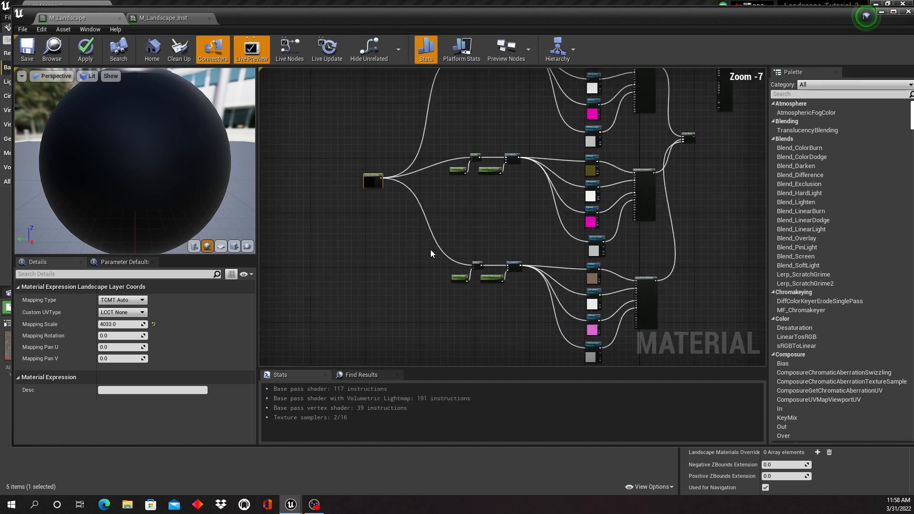
Move the shared LandscapeCoords node closer to the Multiply nodes and line it up with the middle row.
right_click_drag(430, 249, 451, 290)
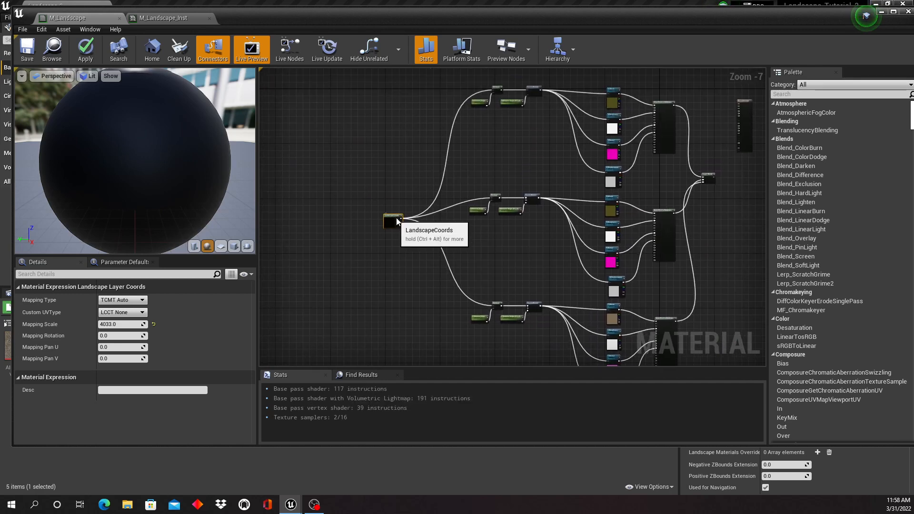
left_click_drag(396, 219, 415, 205)
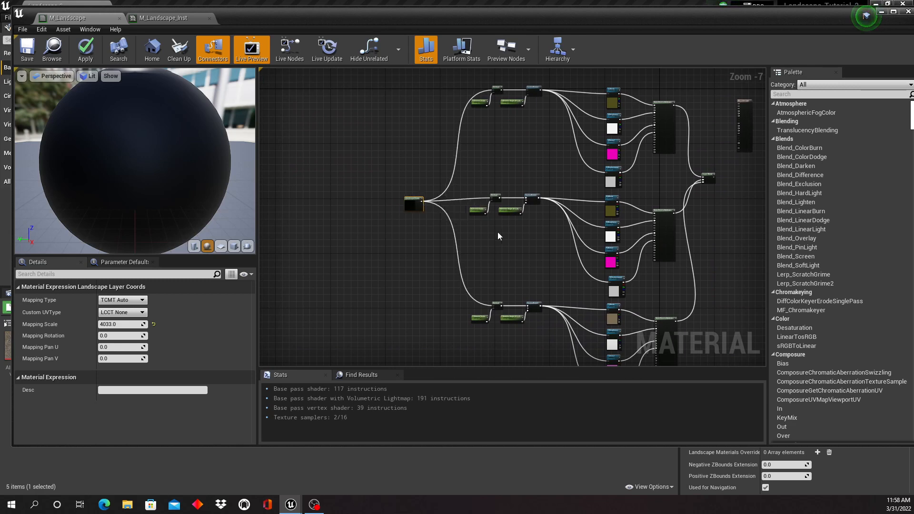
right_click_drag(498, 232, 434, 233)
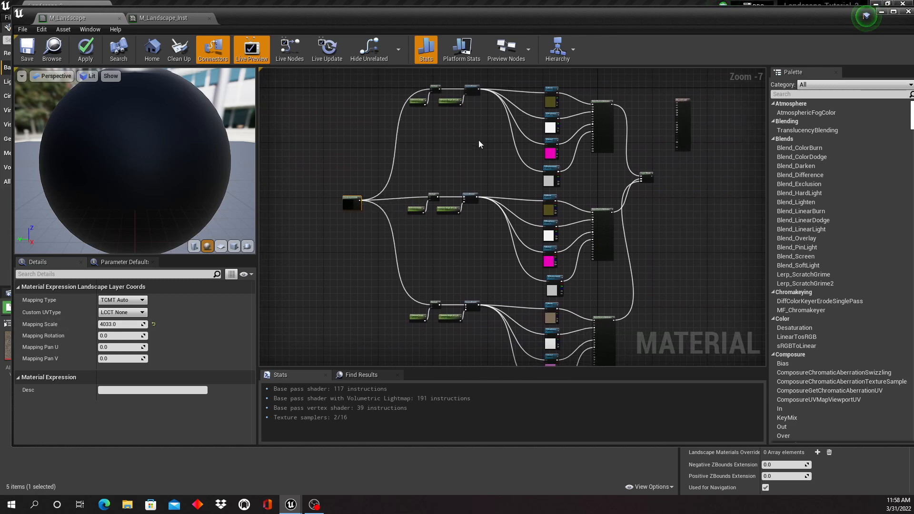
mouse_move(479, 141)
right_mouse_down()
mouse_move(463, 141)
mouse_move(496, 141)
right_mouse_up()
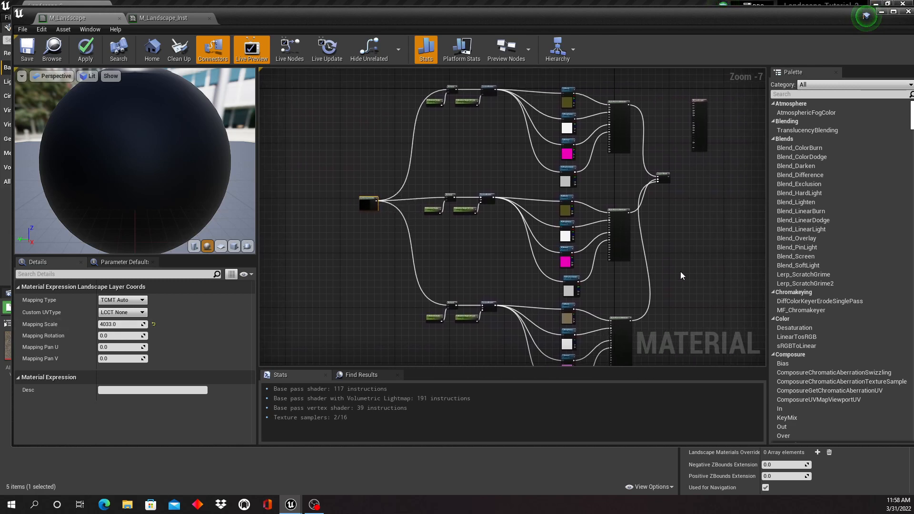
right_click_drag(680, 272, 593, 275)
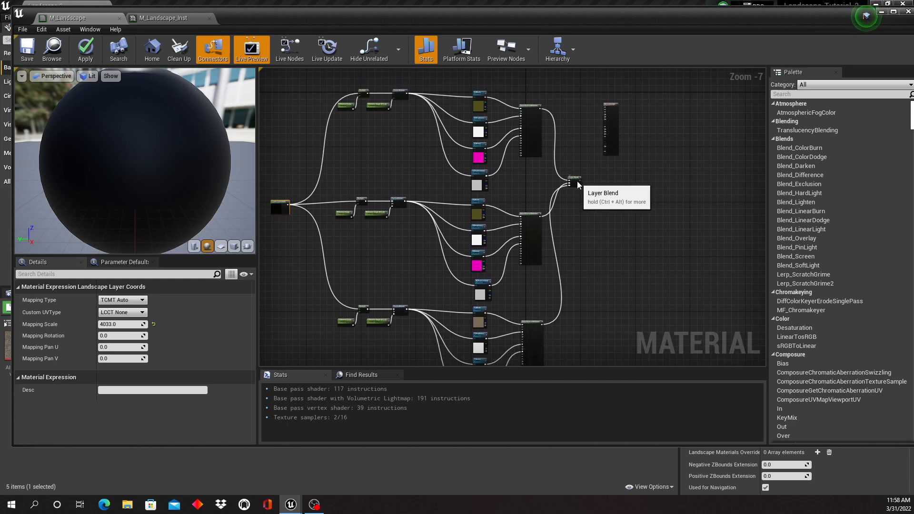
Move the Layer Blend node down so it lines up with the middle row of the graph.
left_click_drag(575, 182, 585, 218)
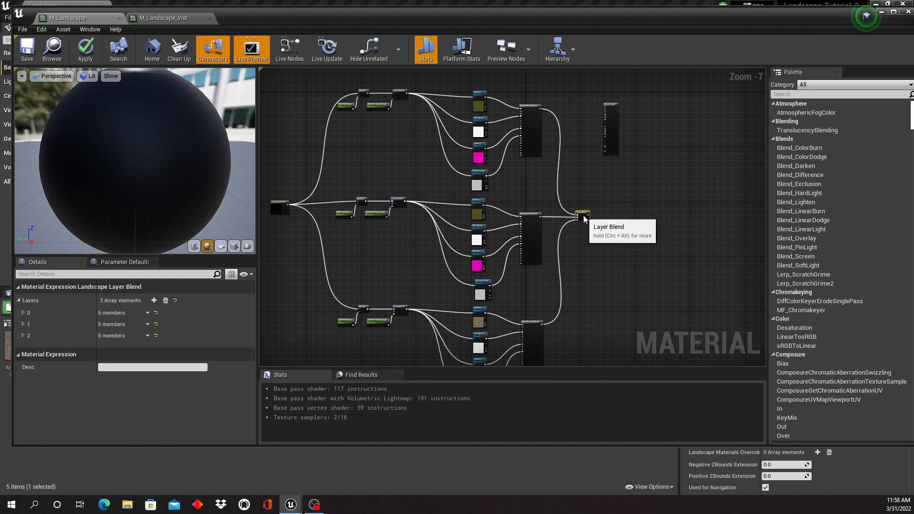
scroll(640, 211, "down", 1)
right_click_drag(651, 230, 631, 222)
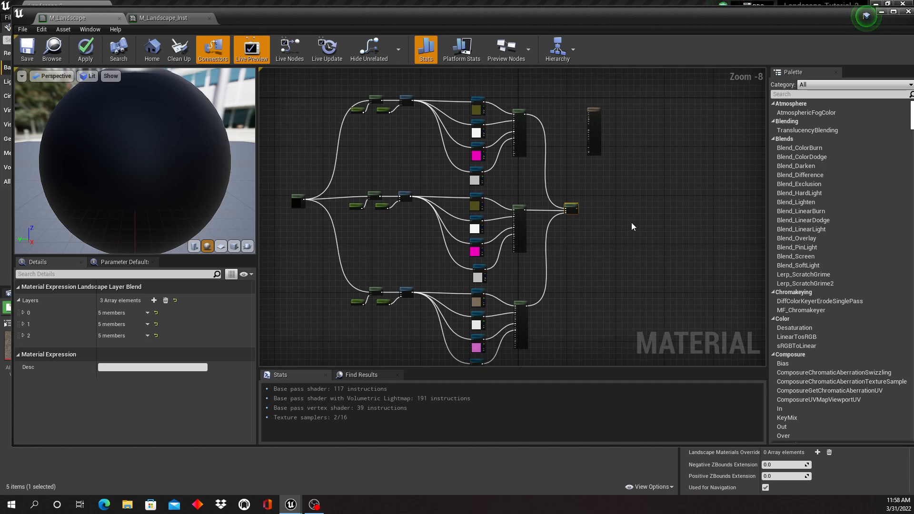
Apply the material changes and save everything in the project.
left_click(92, 53)
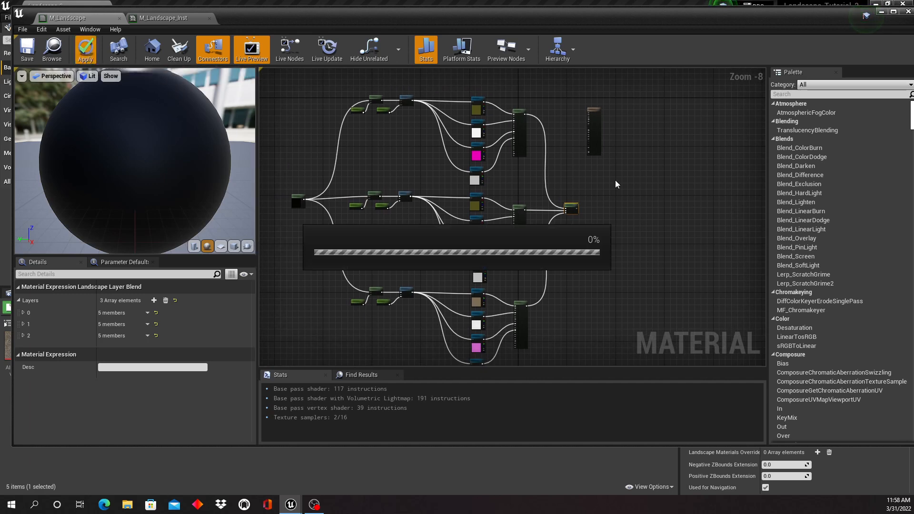
left_click_drag(249, 21, 398, 36)
left_click(9, 17)
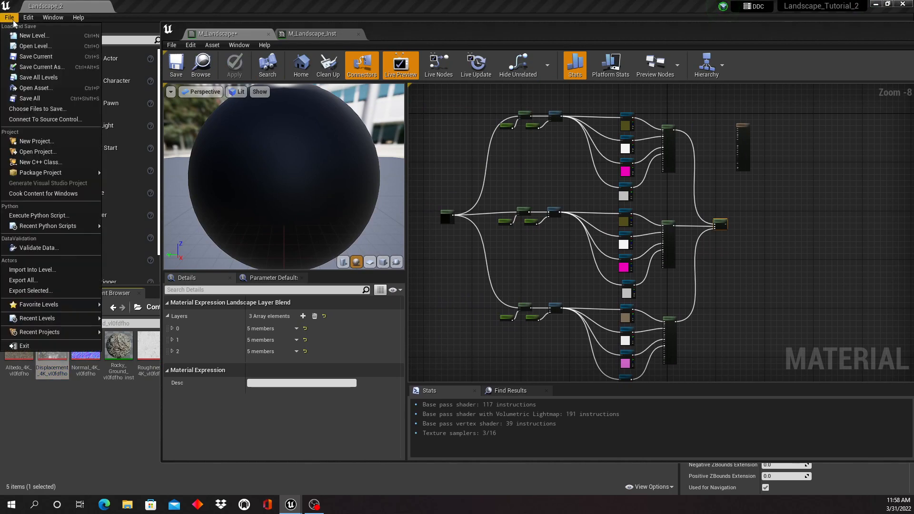
left_click(55, 97)
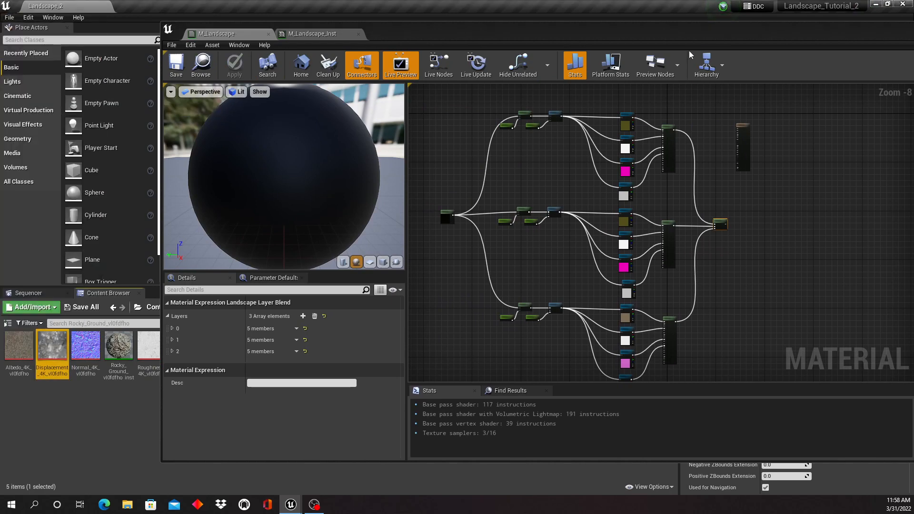
left_click_drag(611, 41, 544, 37)
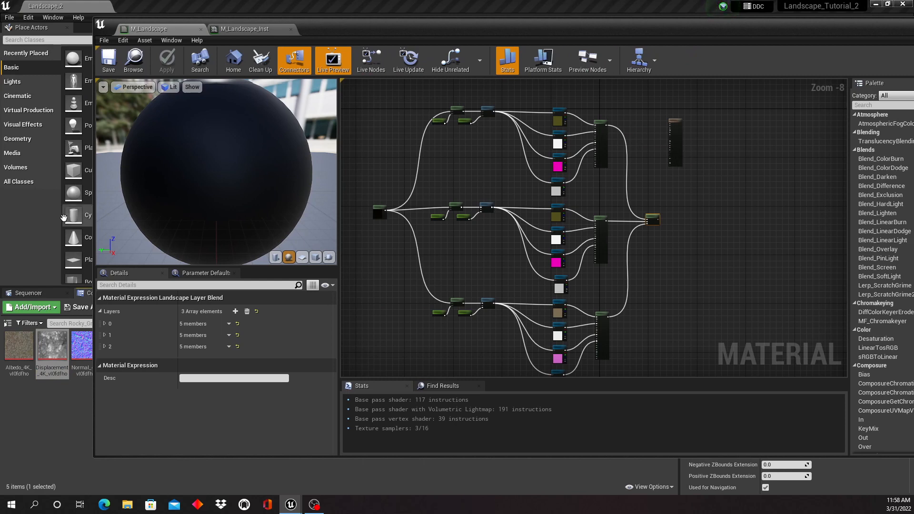
Move the M_Landscape result node down beside the Layer Blend node, leaving room for another node between them.
scroll(697, 204, "up", 2)
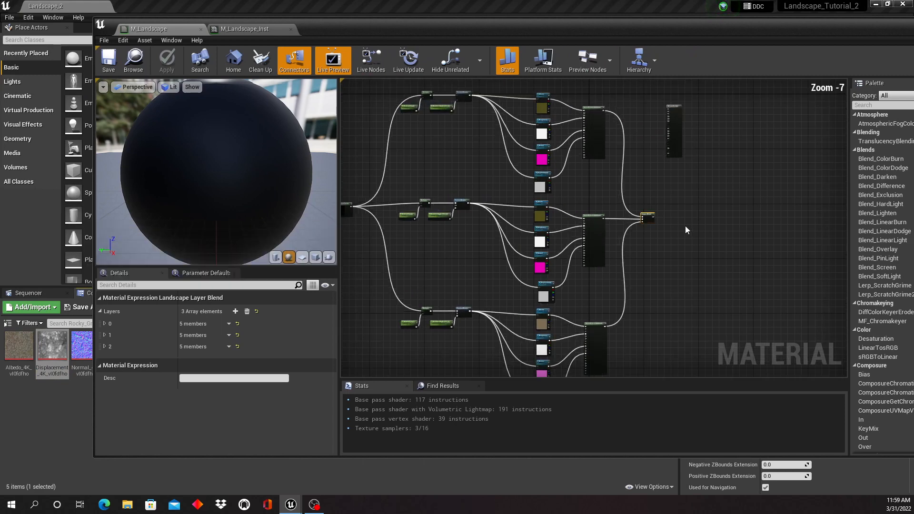
right_click_drag(697, 205, 670, 235)
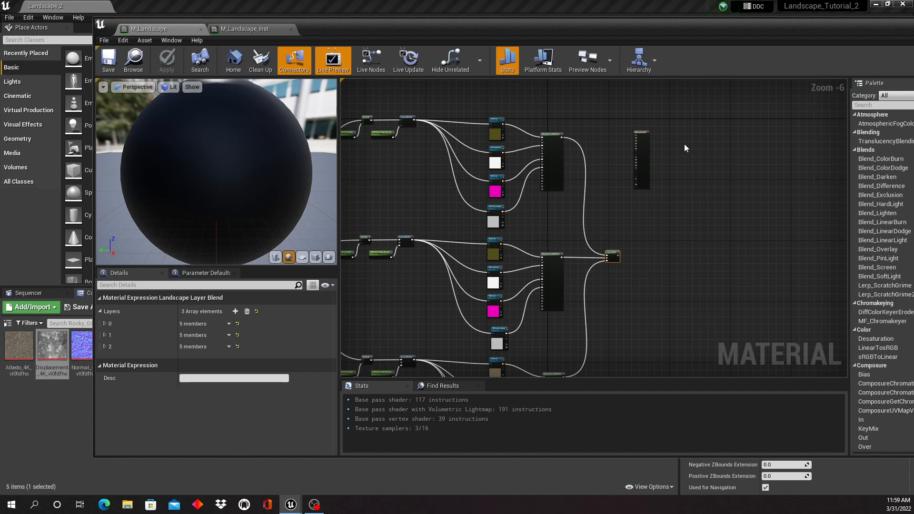
left_click_drag(642, 132, 658, 246)
scroll(718, 265, "up", 4)
right_click_drag(696, 265, 772, 266)
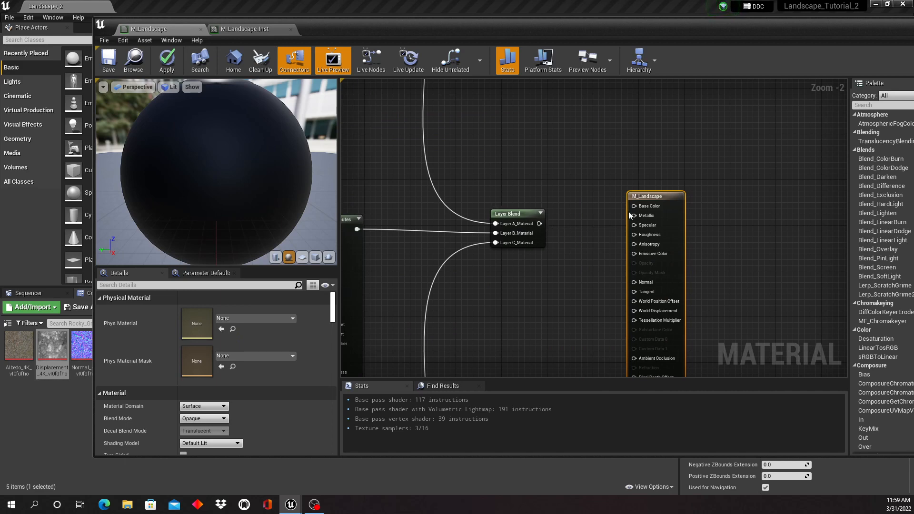
left_click_drag(668, 193, 754, 193)
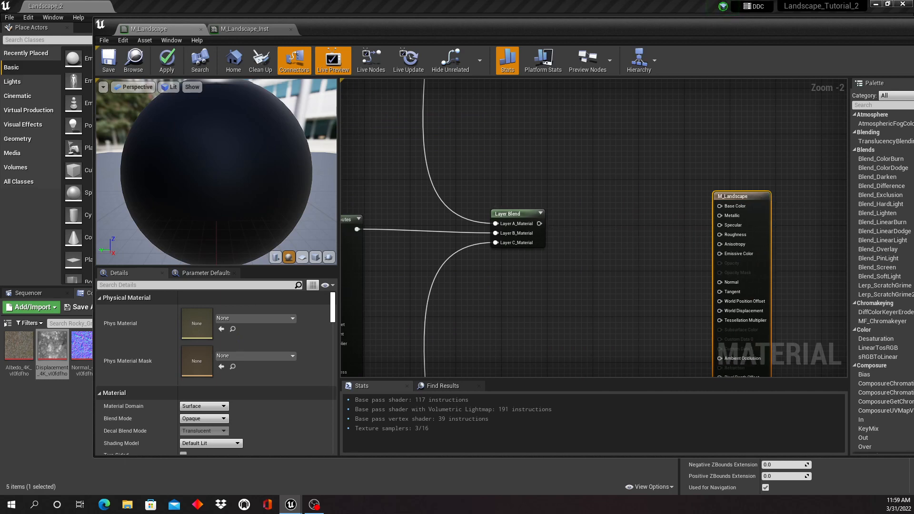
Add a BreakMaterialAttributes node between Layer Blend and M_Landscape, and connect the Layer Blend output to its Attr input.
right_click(631, 160)
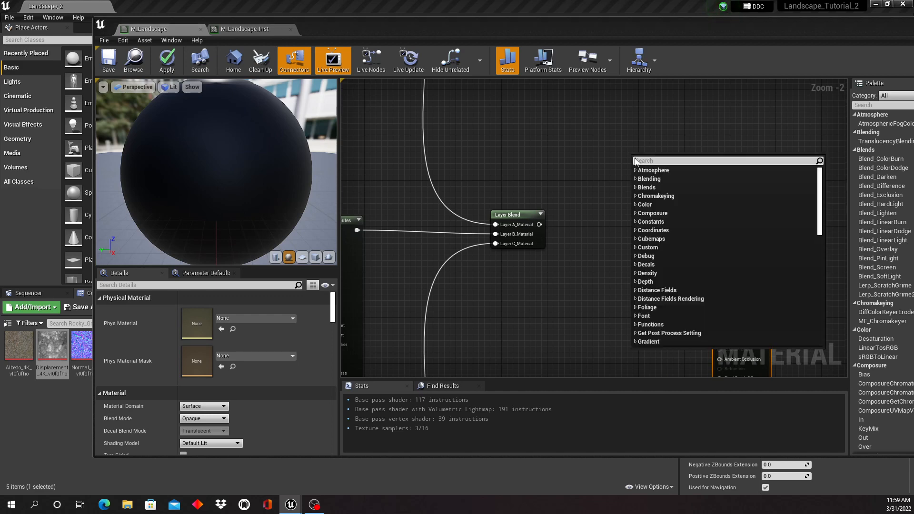
type("Break")
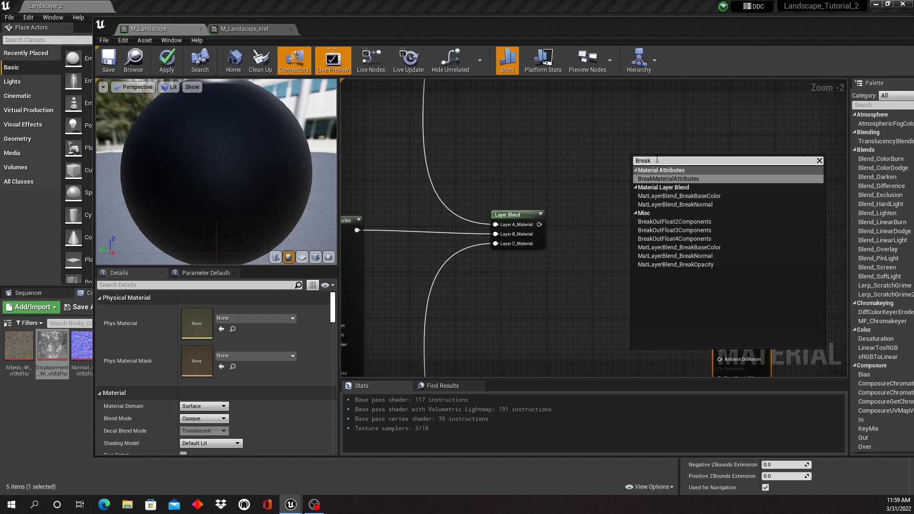
left_click(666, 178)
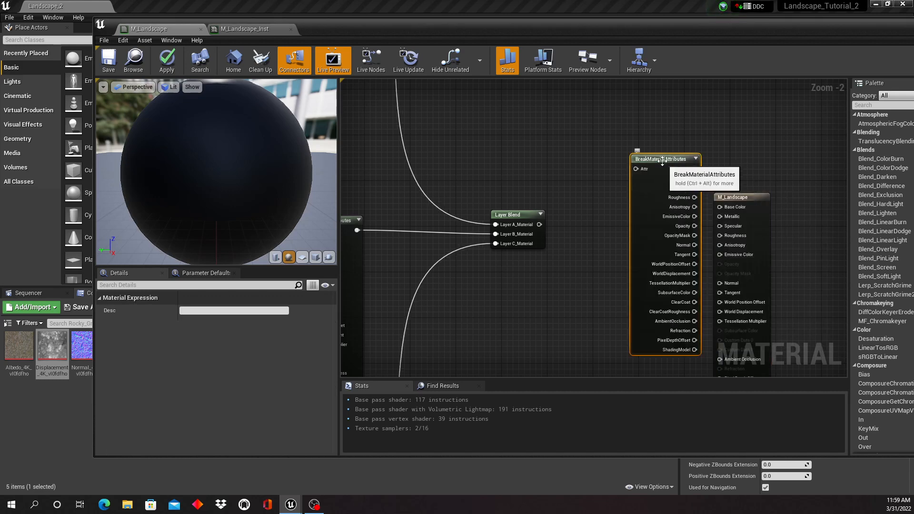
left_click_drag(662, 162, 596, 205)
left_click_drag(539, 224, 570, 213)
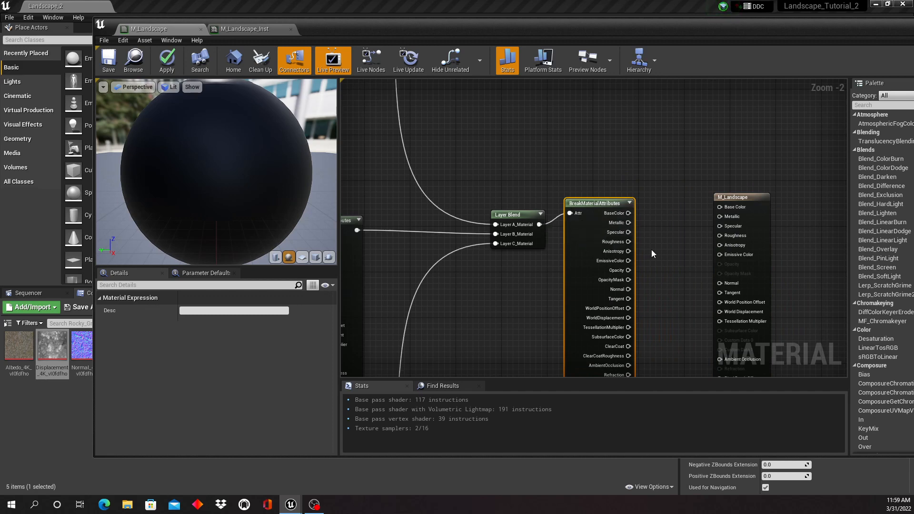
Connect the BreakMaterialAttributes BaseColor, Roughness, Normal and WorldDisplacement outputs to the matching M_Landscape inputs.
right_click_drag(654, 249, 549, 178)
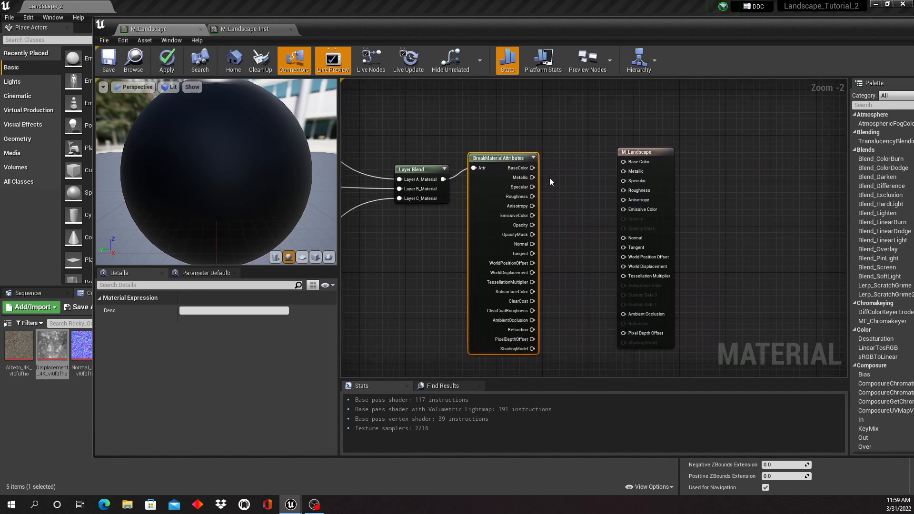
left_click_drag(532, 168, 628, 164)
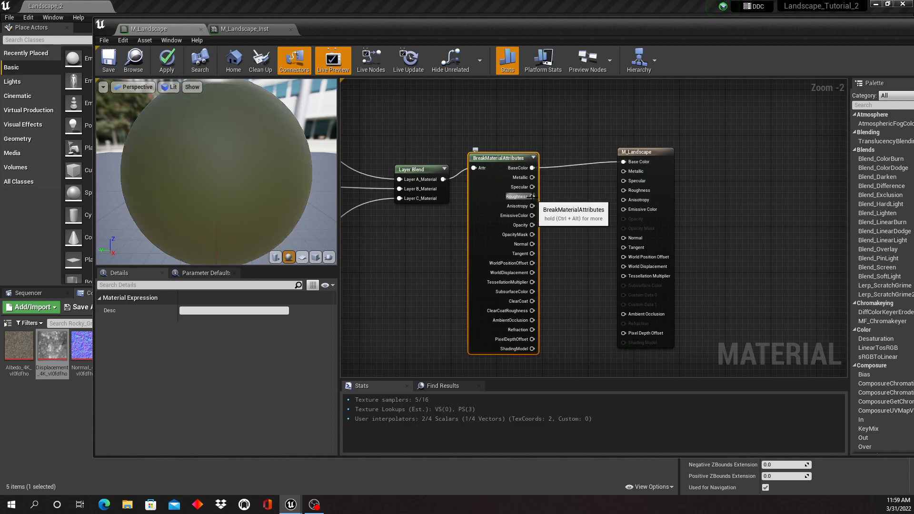
left_click_drag(532, 196, 627, 192)
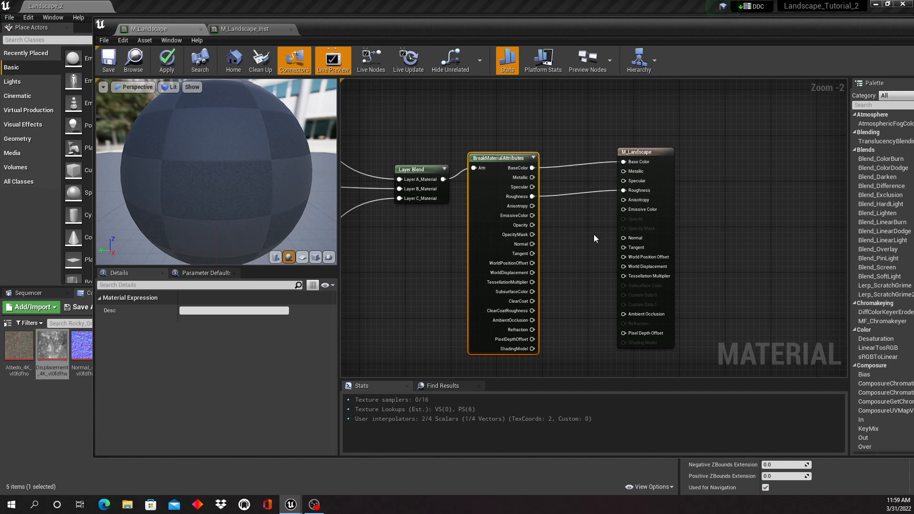
left_click_drag(531, 244, 623, 238)
left_click_drag(532, 272, 623, 266)
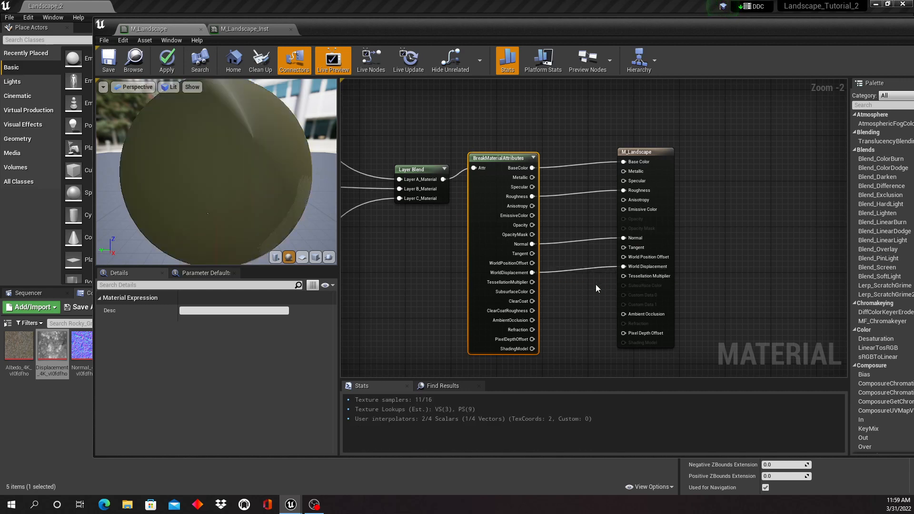
Line up the M_Landscape result node with the BreakMaterialAttributes node and apply the material changes.
scroll(595, 284, "down", 1)
right_click_drag(587, 313, 634, 274)
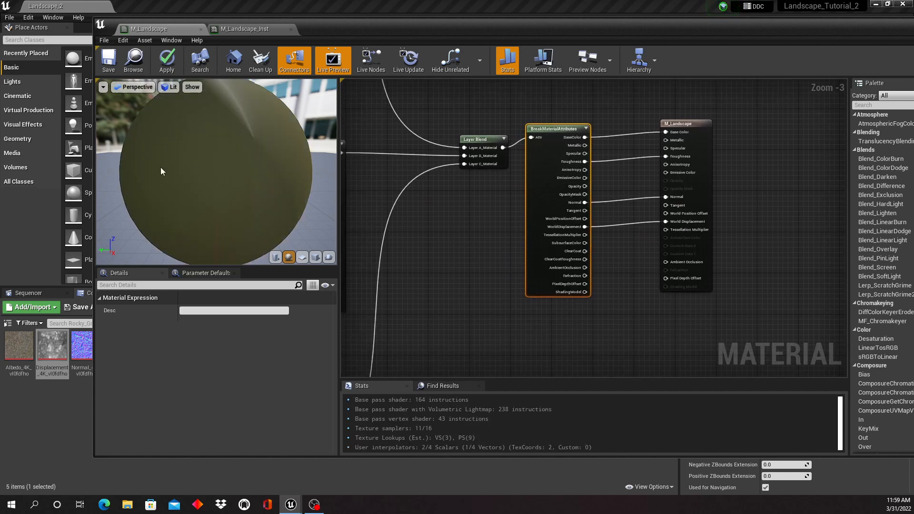
scroll(570, 260, "down", 3)
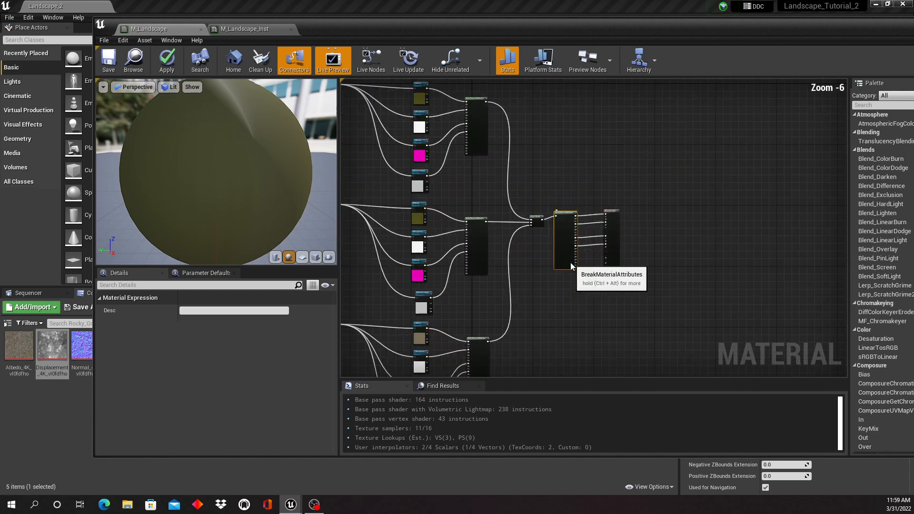
right_click_drag(568, 290, 596, 248)
left_click(641, 176)
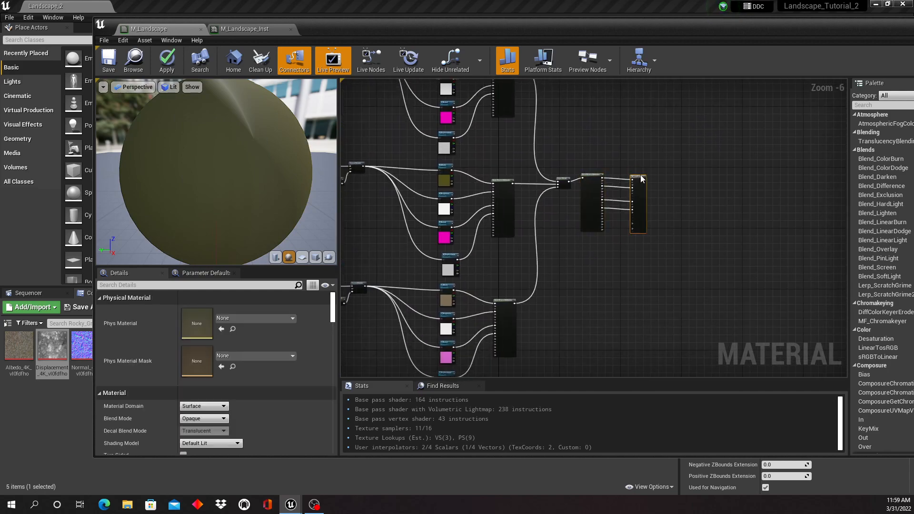
left_click_drag(641, 175, 644, 176)
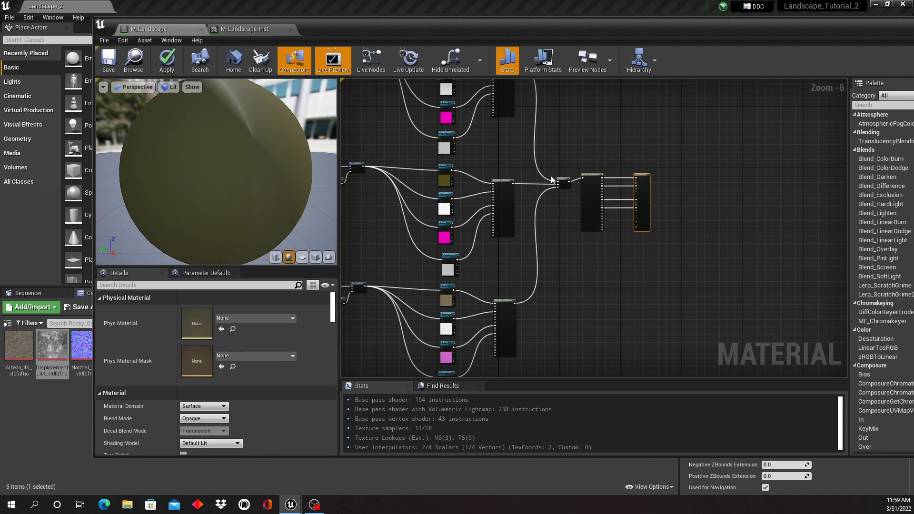
left_click(166, 61)
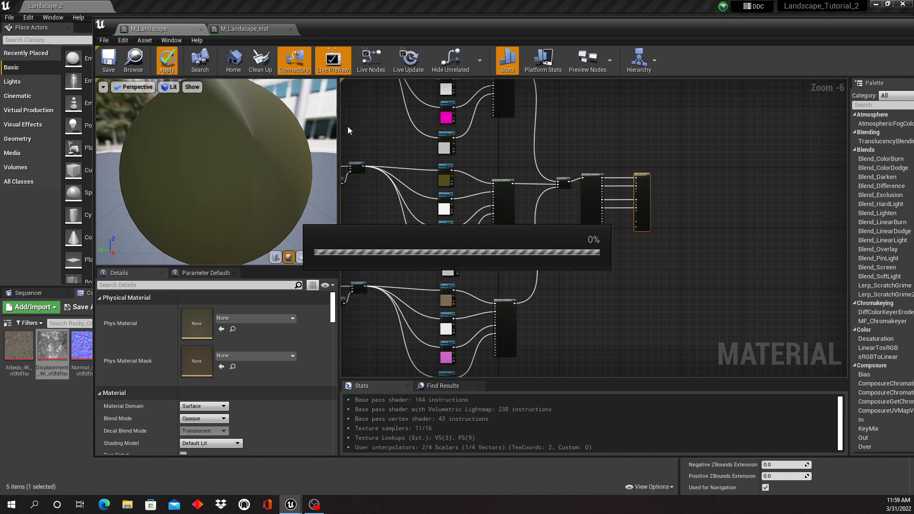
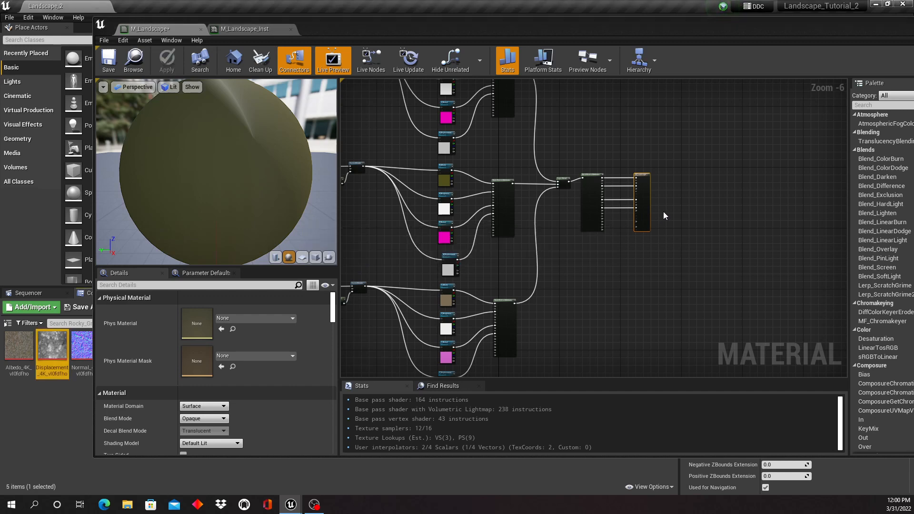
Add a VertexNormalWS node and place it below the BreakMaterialAttributes node.
scroll(667, 211, "up", 2)
scroll(668, 215, "down", 2)
right_click_drag(667, 218, 608, 256)
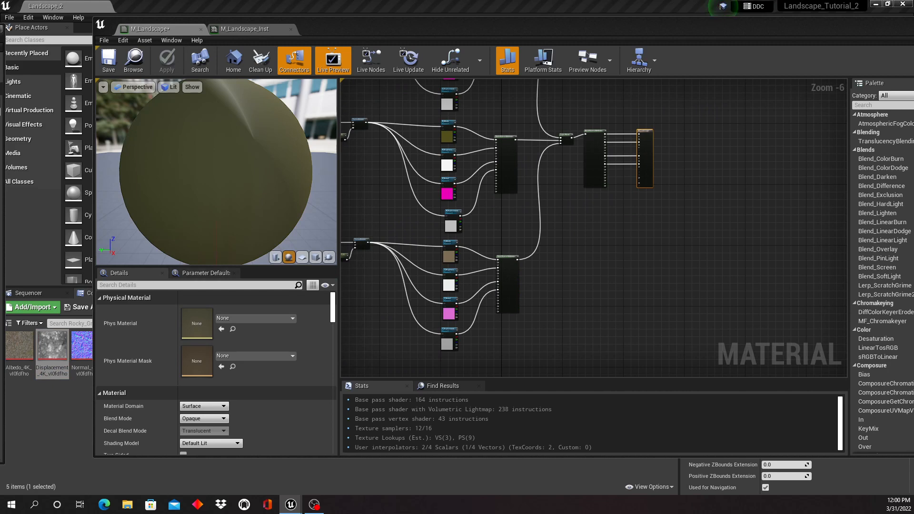
scroll(644, 255, "down", 1)
scroll(644, 255, "up", 3)
right_click_drag(599, 231, 511, 308)
scroll(532, 267, "up", 1)
scroll(531, 267, "up", 1)
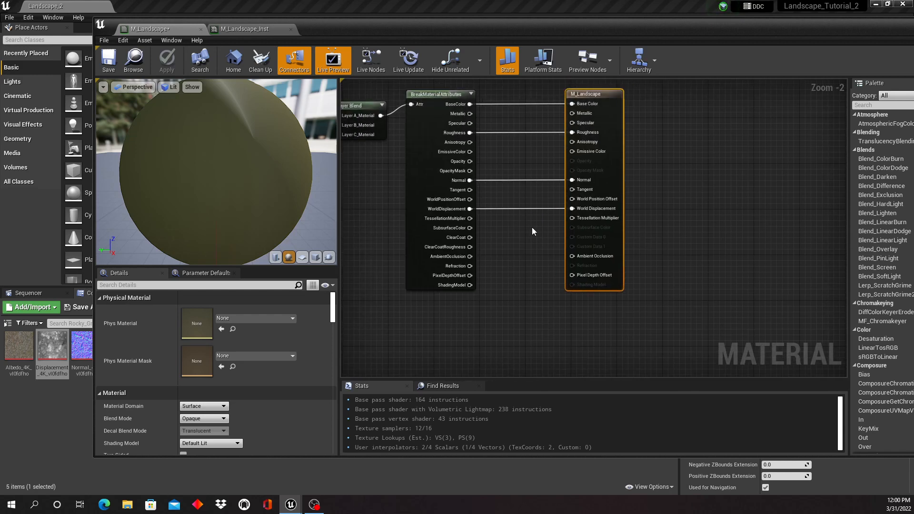
right_click_drag(533, 257, 534, 239)
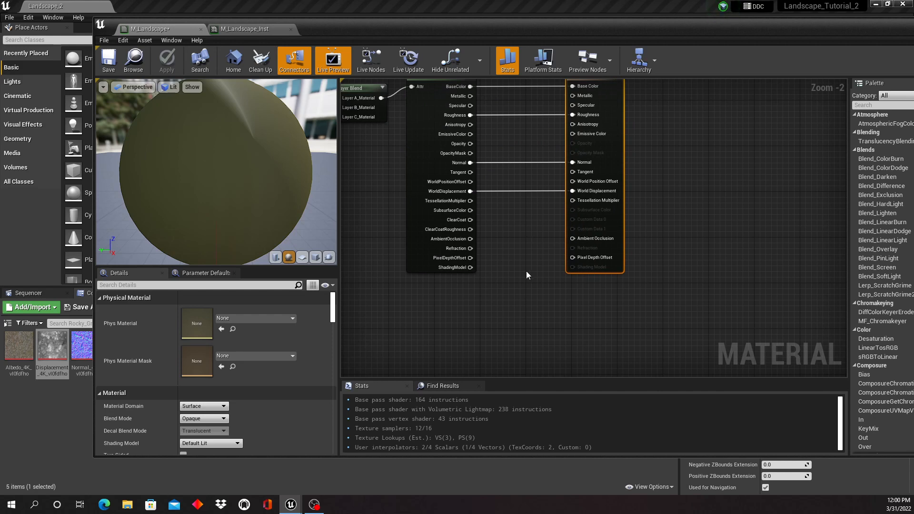
right_click(487, 299)
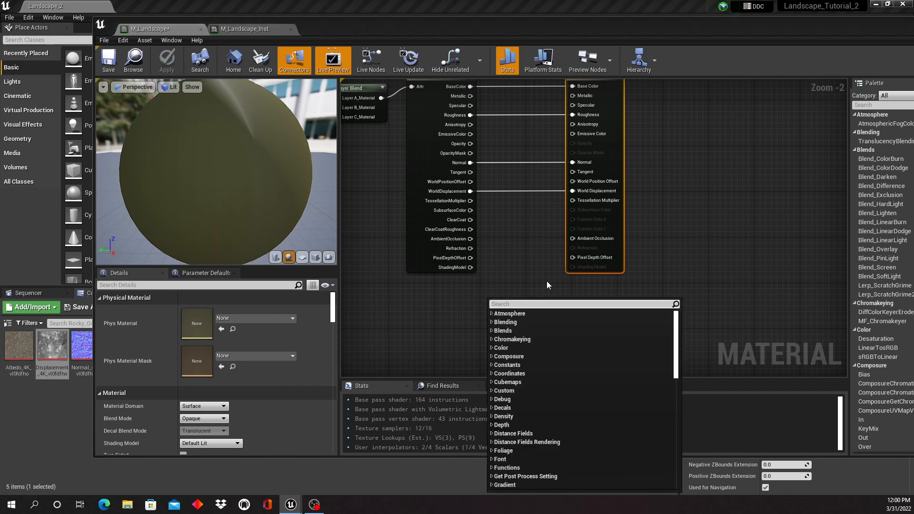
type("Vertex")
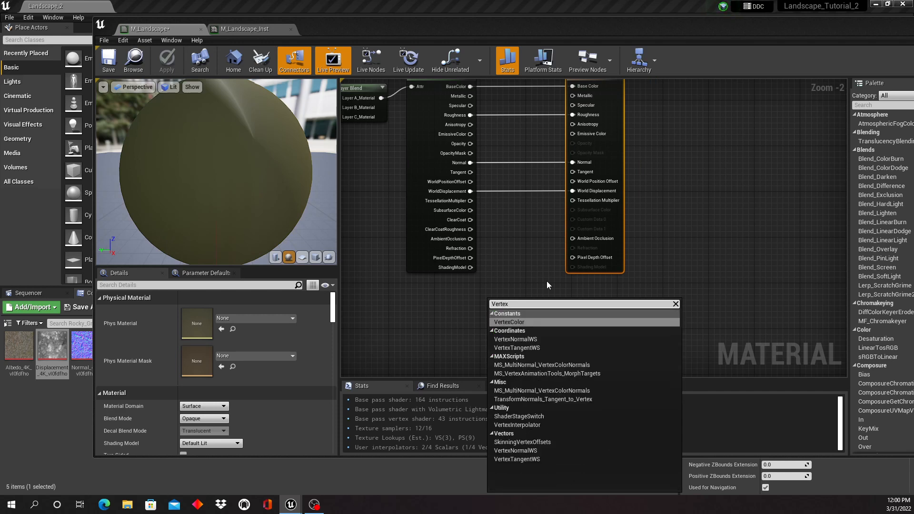
left_click(542, 338)
left_click_drag(505, 301, 482, 305)
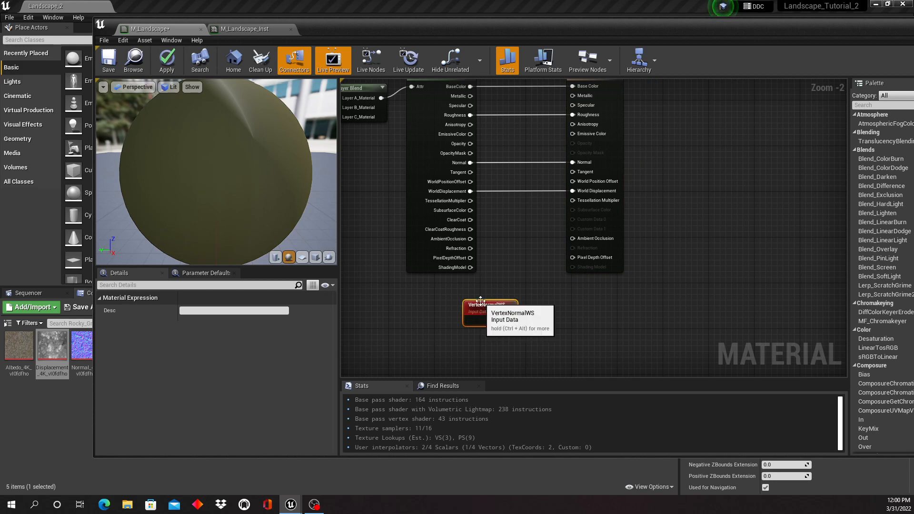
Add a Multiply node beside VertexNormalWS, duplicate it, and place the copy below VertexNormalWS.
right_click(545, 312)
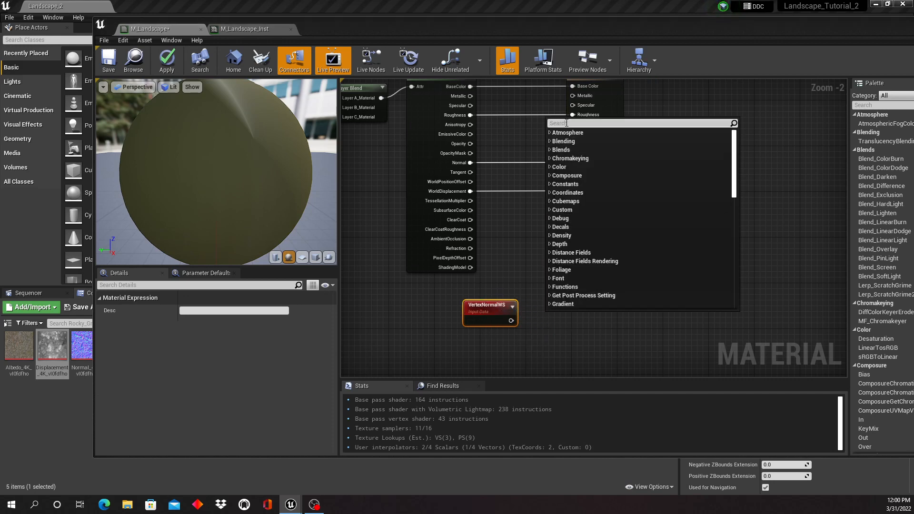
type("Multi")
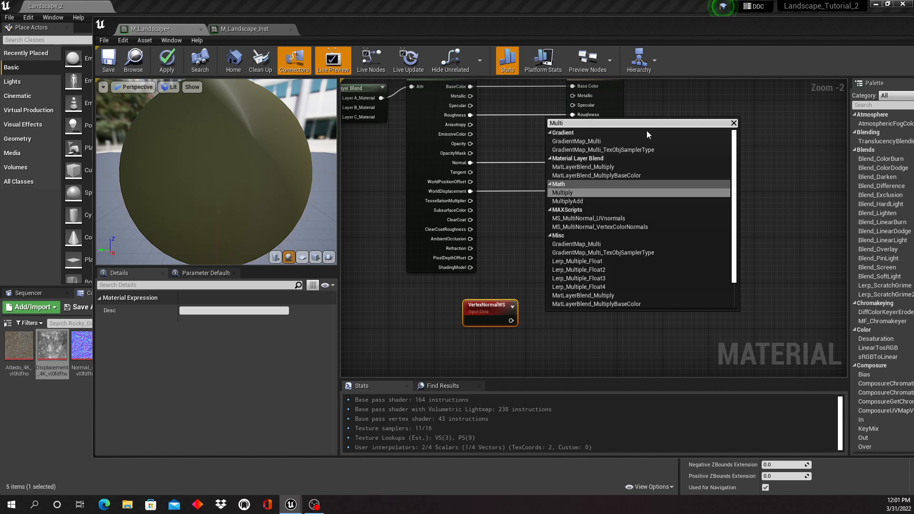
left_click(593, 193)
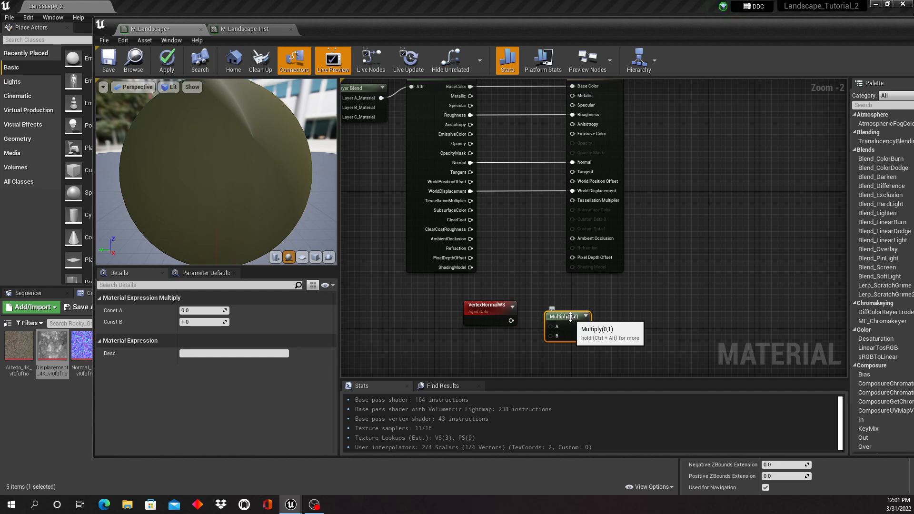
key("ctrl+w")
left_click_drag(593, 322, 486, 348)
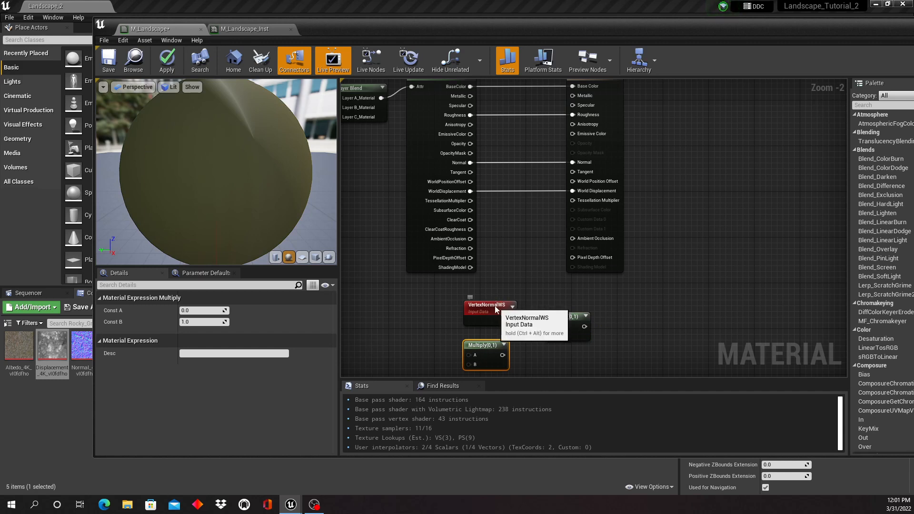
Rearrange VertexNormalWS and the first Multiply, connecting VertexNormalWS to its A input and its output to World Displacement on M_Landscape.
left_click_drag(495, 305, 448, 300)
left_click_drag(573, 322, 531, 310)
left_click_drag(465, 315, 573, 192)
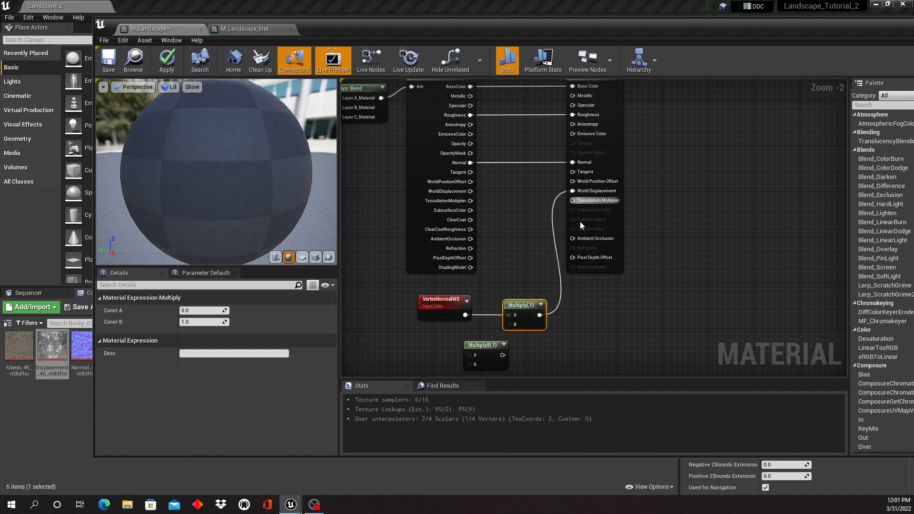
Reposition the displacement nodes and route BreakMaterialAttributes' WorldDisplacement through input A of the lower Multiply into input B of the upper Multiply.
right_click_drag(638, 301, 663, 301)
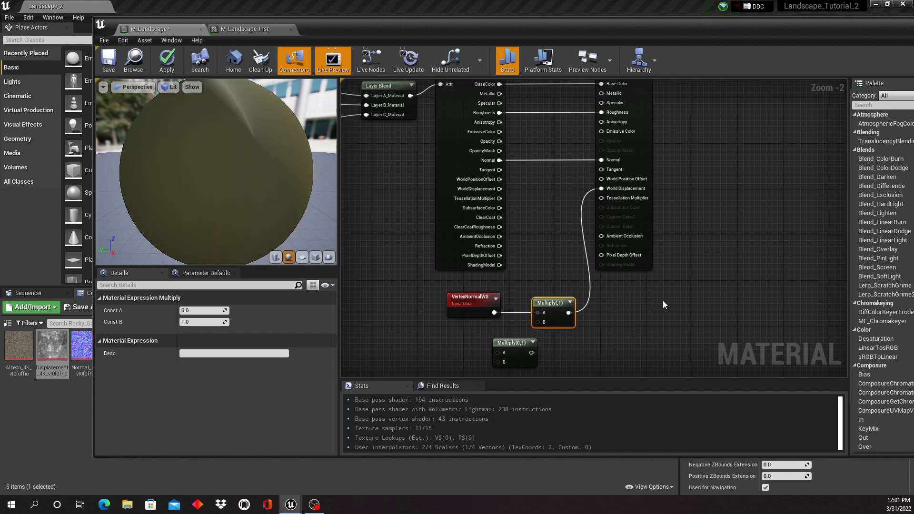
left_click_drag(562, 279, 605, 312)
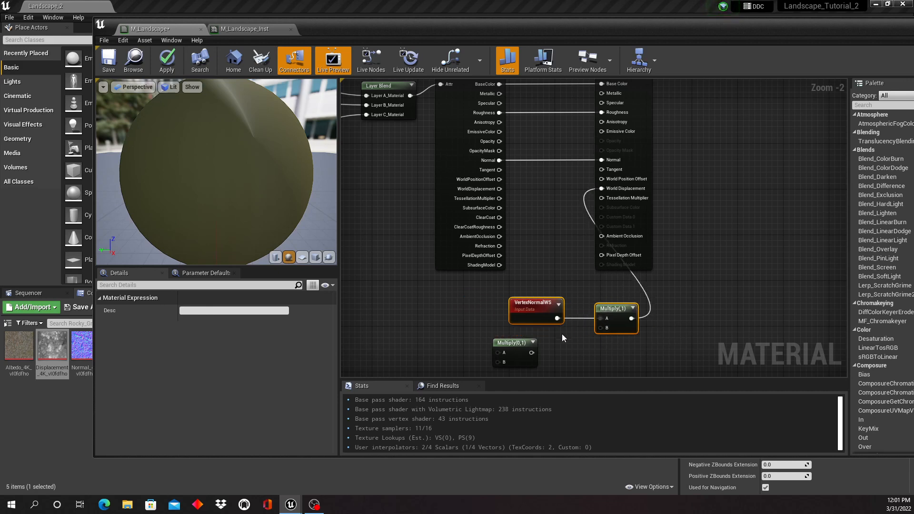
left_click_drag(515, 340, 539, 350)
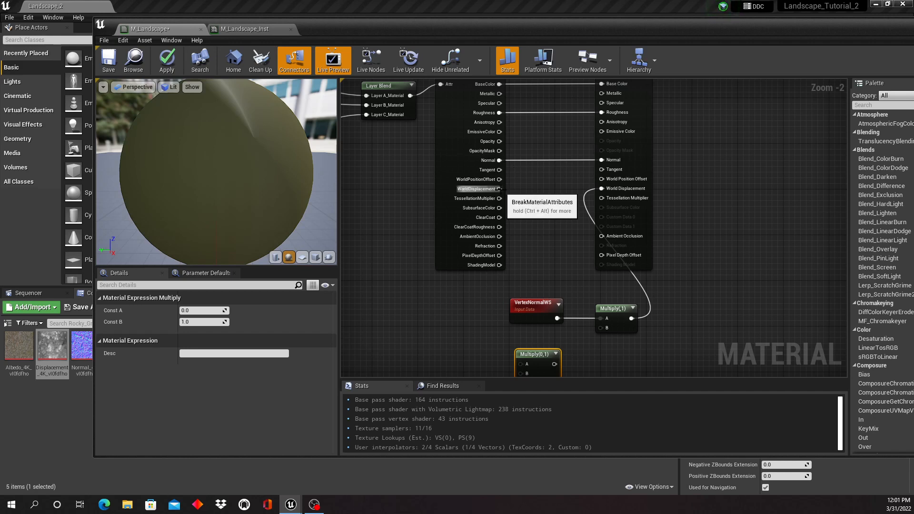
left_click_drag(499, 189, 600, 303)
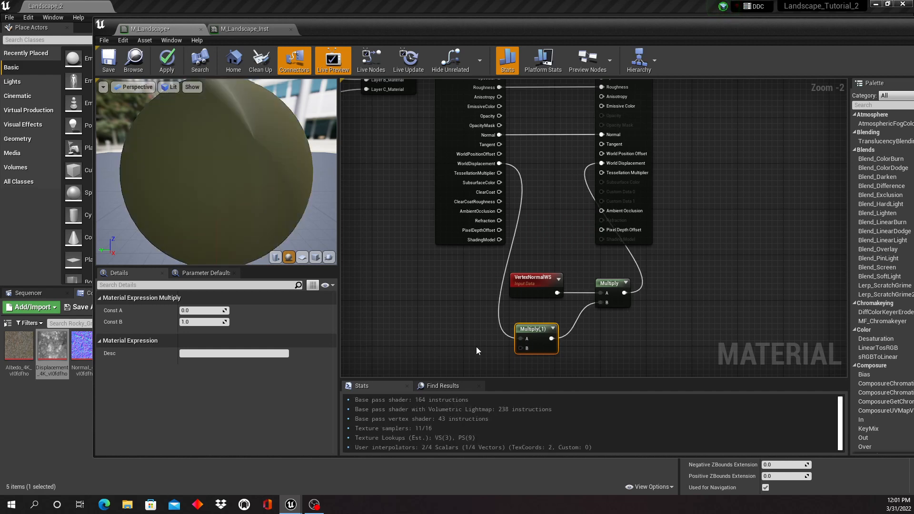
Add a Constant node beside the lower Multiply, convert it to a parameter named Displacement, and move it farther from the Multiply.
left_click(452, 335)
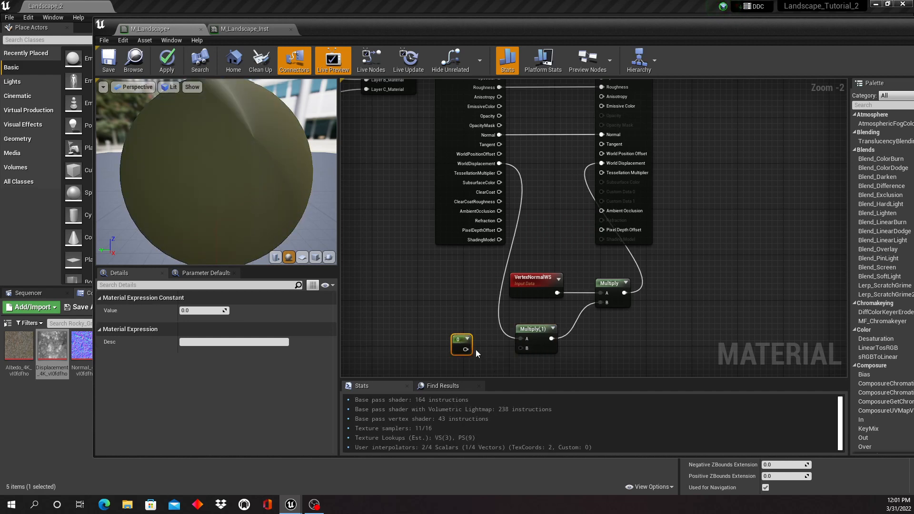
right_click(456, 338)
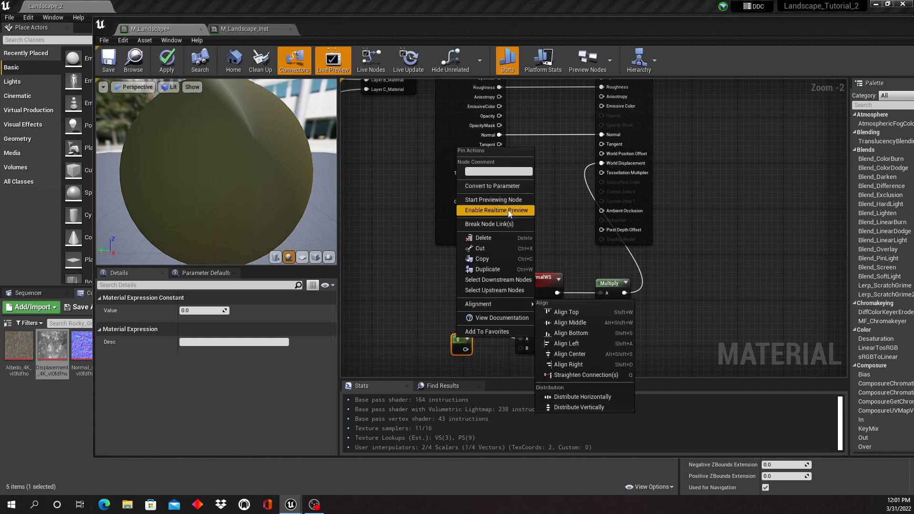
left_click(505, 188)
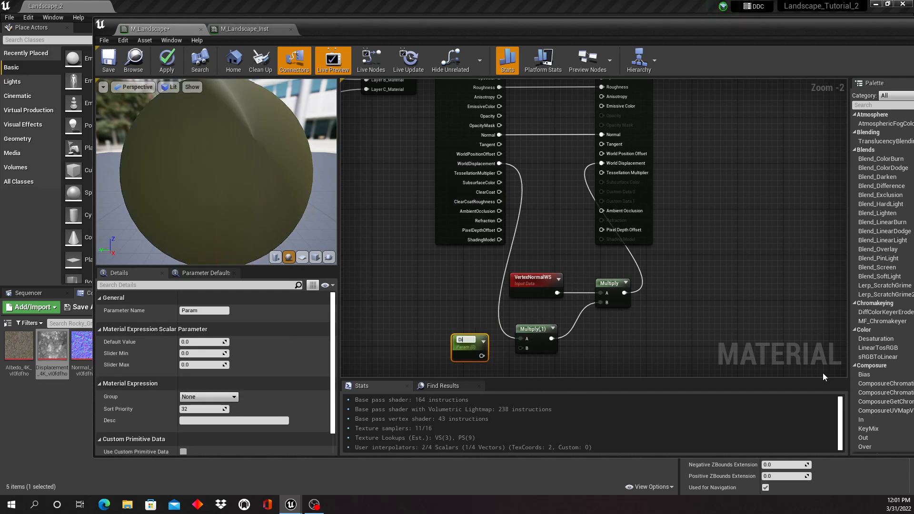
type("Displacement")
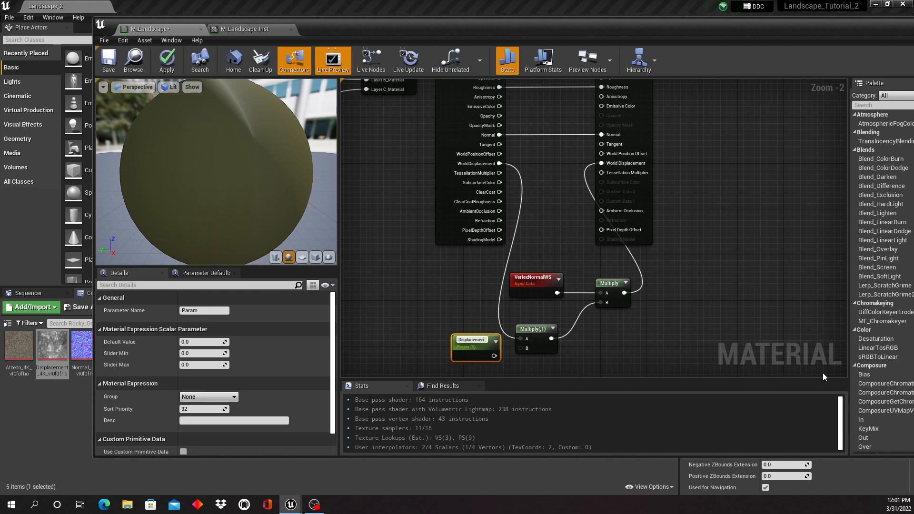
key("Return")
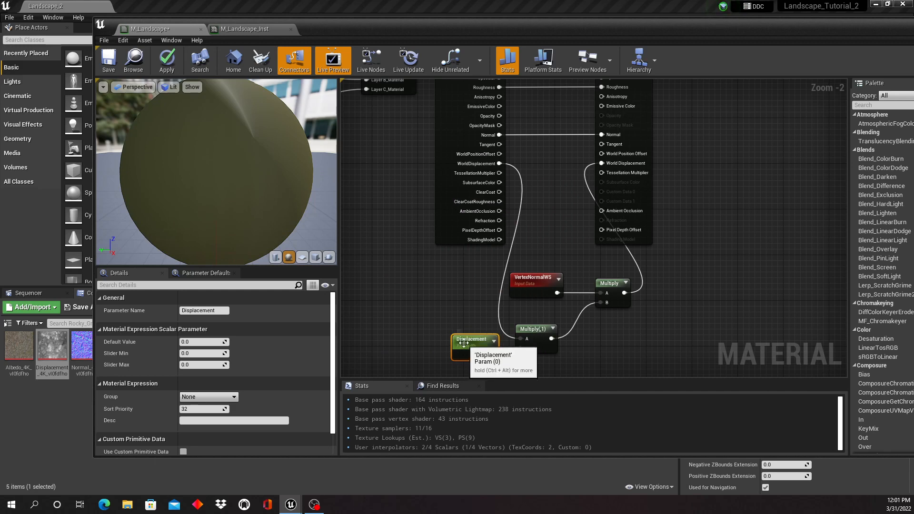
left_click_drag(462, 342, 428, 343)
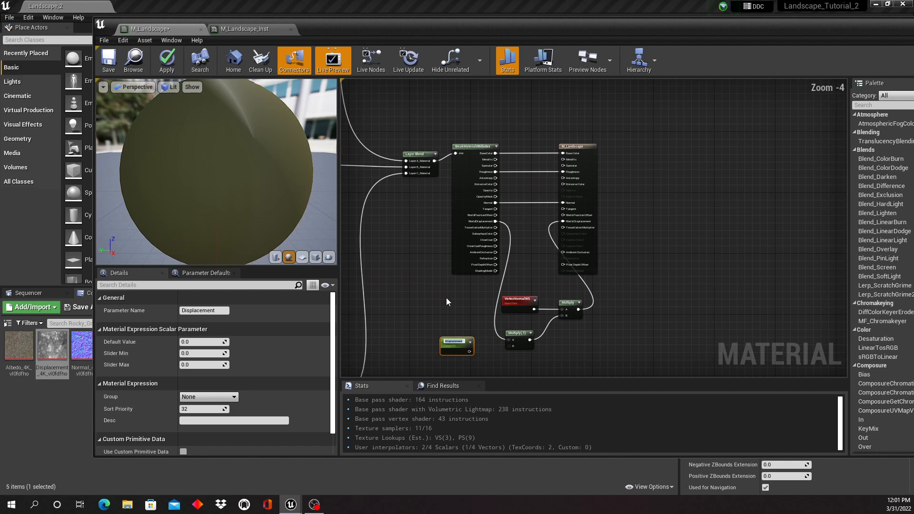
Connect the Displacement parameter to input B of the lower Multiply and tuck the parameter node just below it.
right_click_drag(446, 298, 593, 213)
scroll(563, 237, "down", 1)
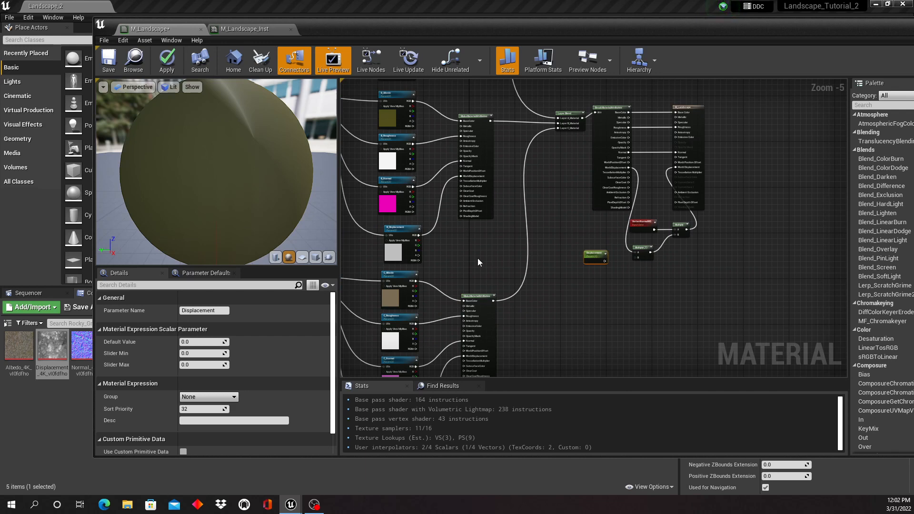
right_click_drag(478, 258, 511, 266)
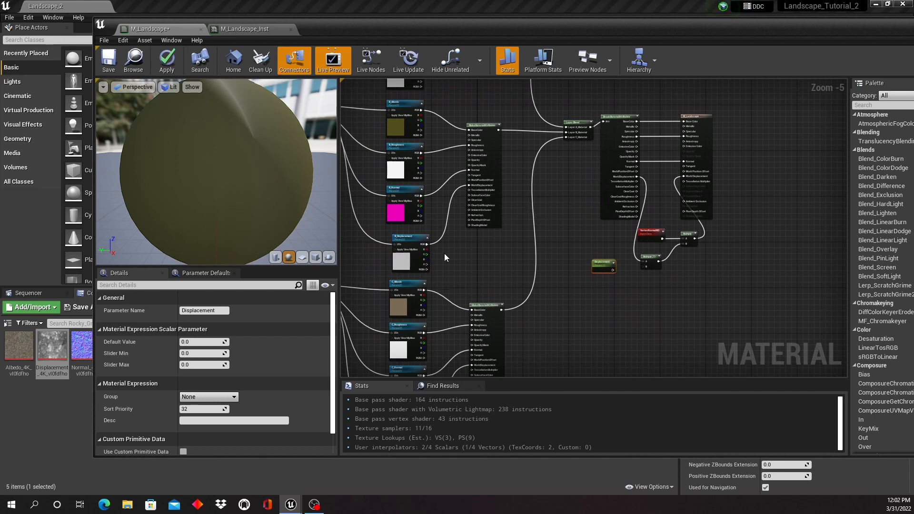
right_click_drag(485, 263, 370, 247)
scroll(527, 295, "up", 2)
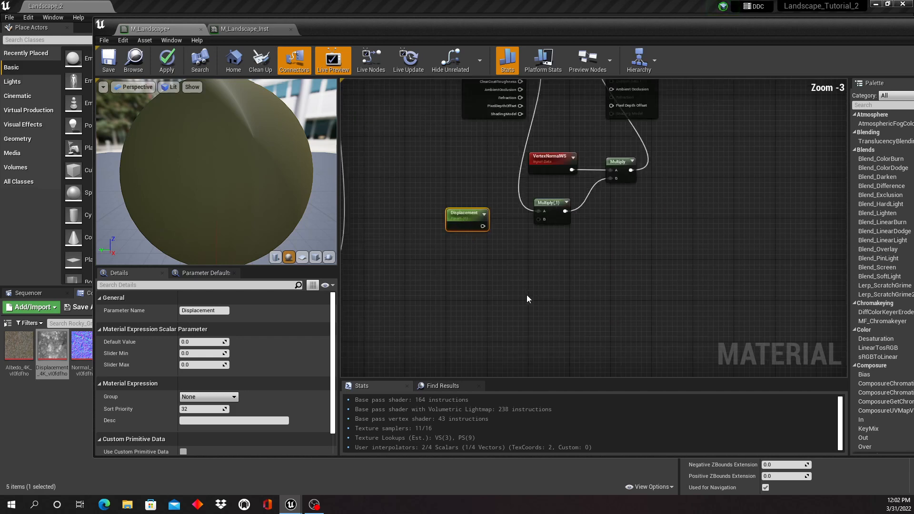
right_click_drag(538, 247, 519, 332)
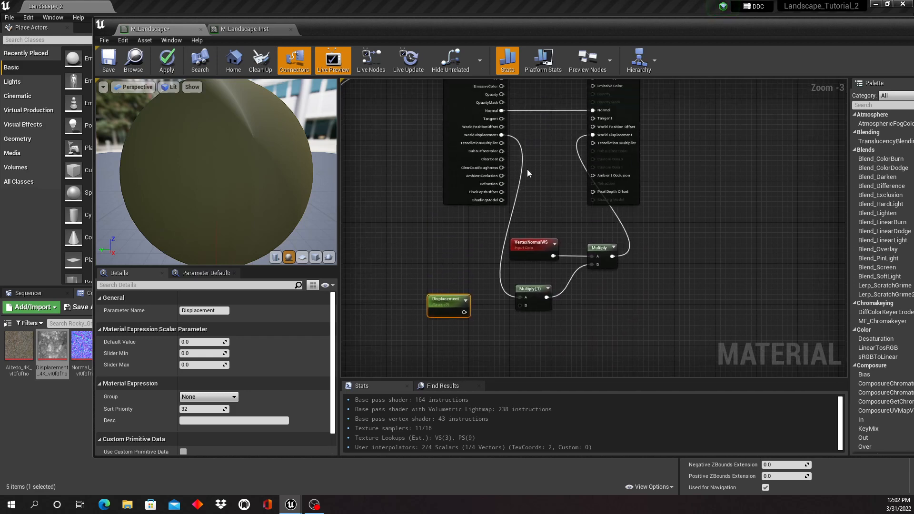
left_click_drag(464, 313, 520, 305)
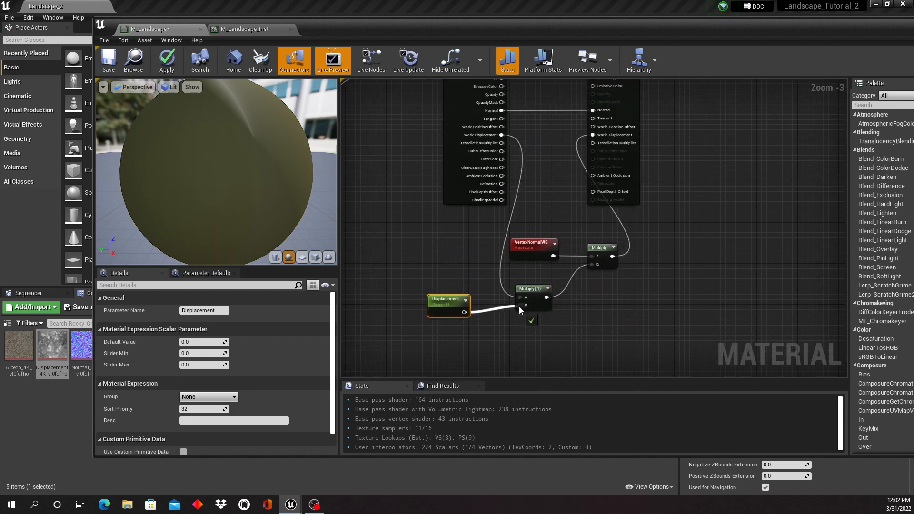
left_click_drag(455, 307, 485, 327)
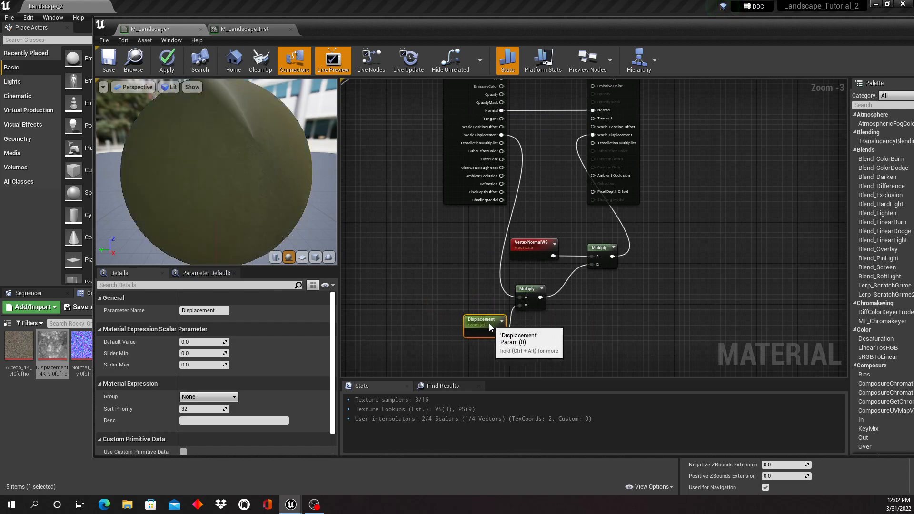
Apply the M_Landscape changes and check the scalar parameters of M_Landscape_Inst for the Displacement parameter.
scroll(577, 309, "down", 1)
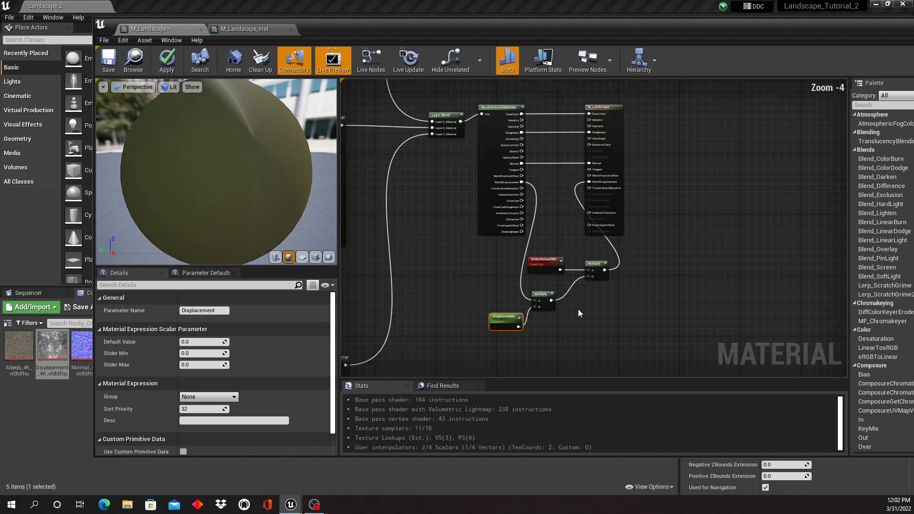
scroll(578, 309, "up", 1)
left_click(252, 28)
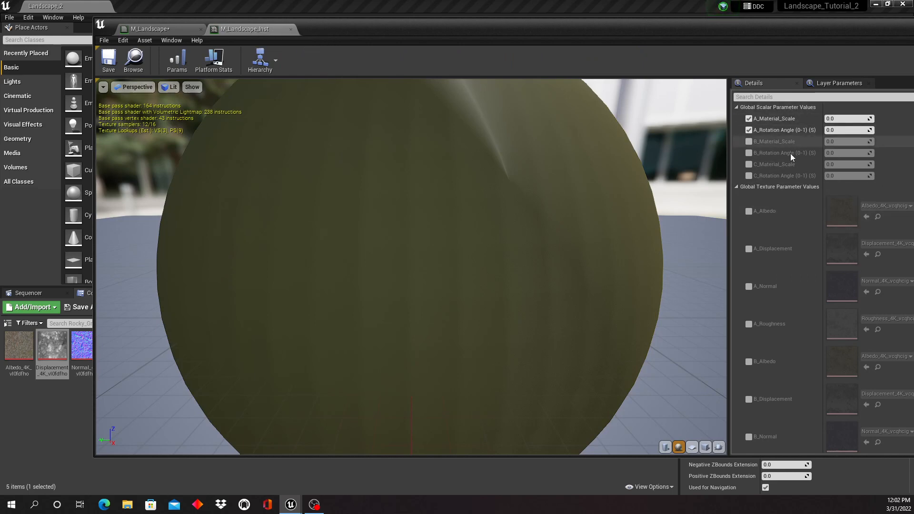
left_click(147, 29)
left_click(168, 68)
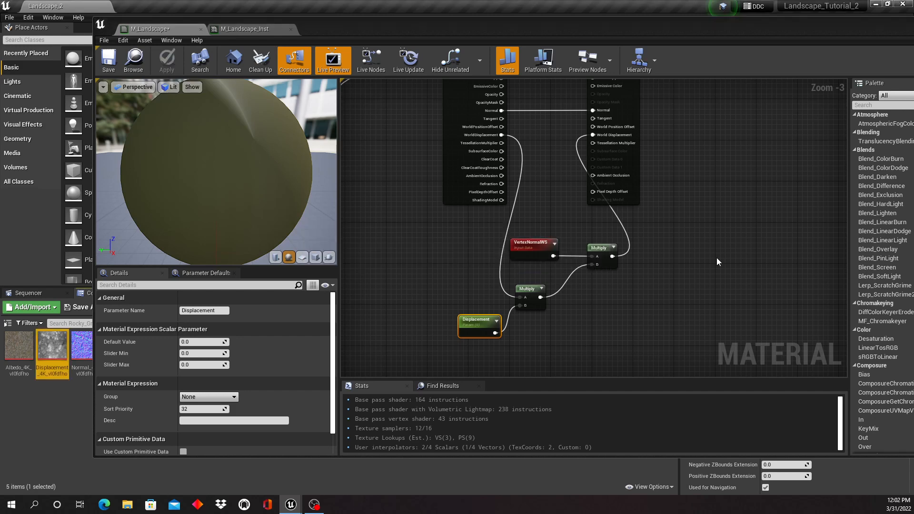
left_click(270, 29)
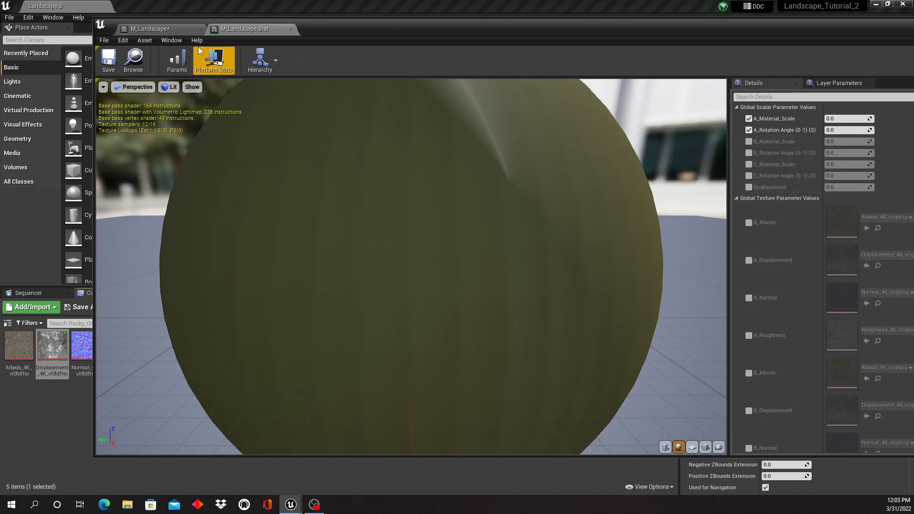
left_click(177, 30)
Add a Multiply node in the gap between the B and C layers' MakeMaterialAttributes nodes.
scroll(657, 291, "down", 2)
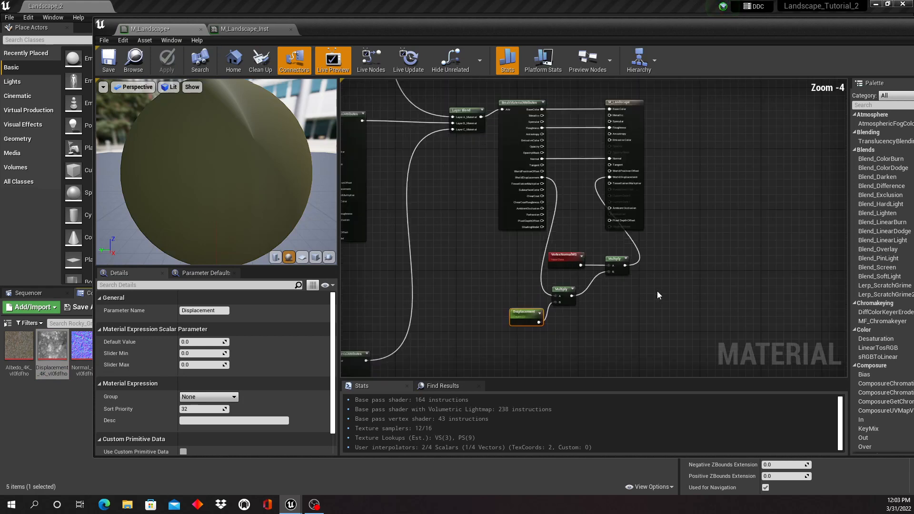
scroll(723, 309, "down", 2)
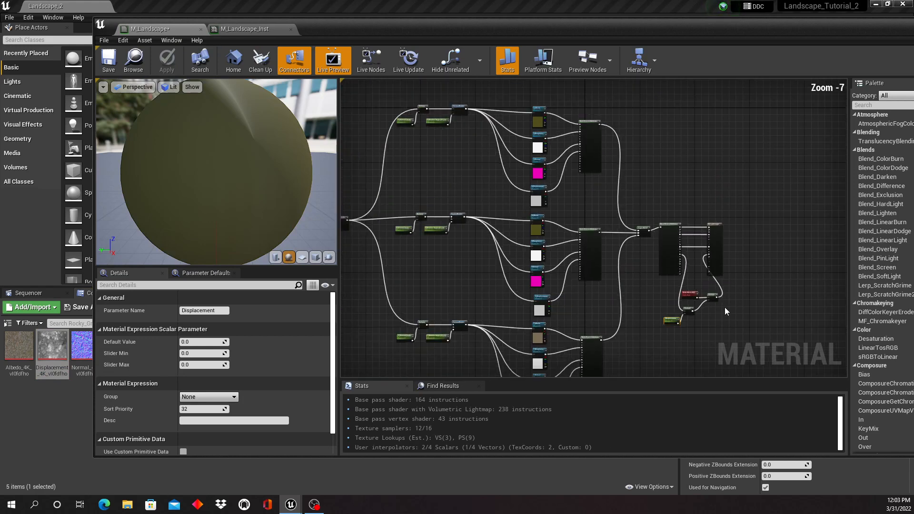
right_click_drag(750, 276, 728, 257)
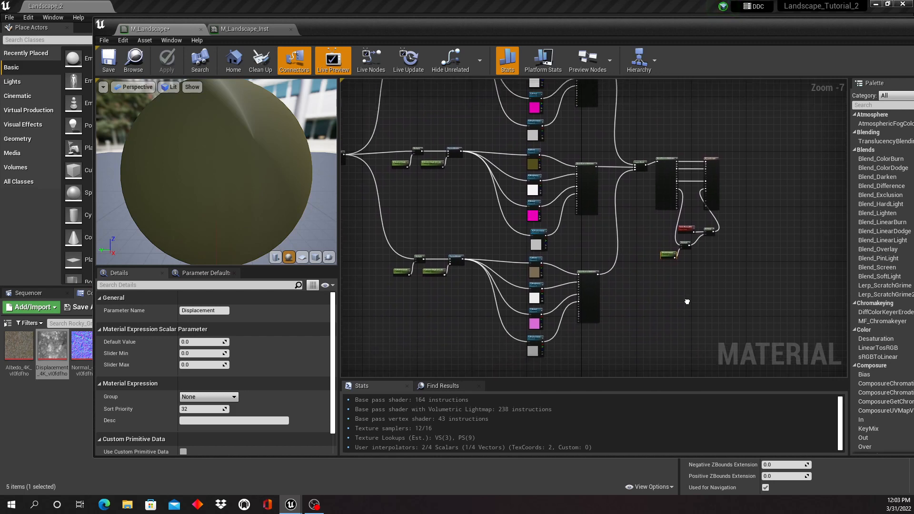
scroll(686, 298, "up", 2)
right_click_drag(648, 274, 718, 299)
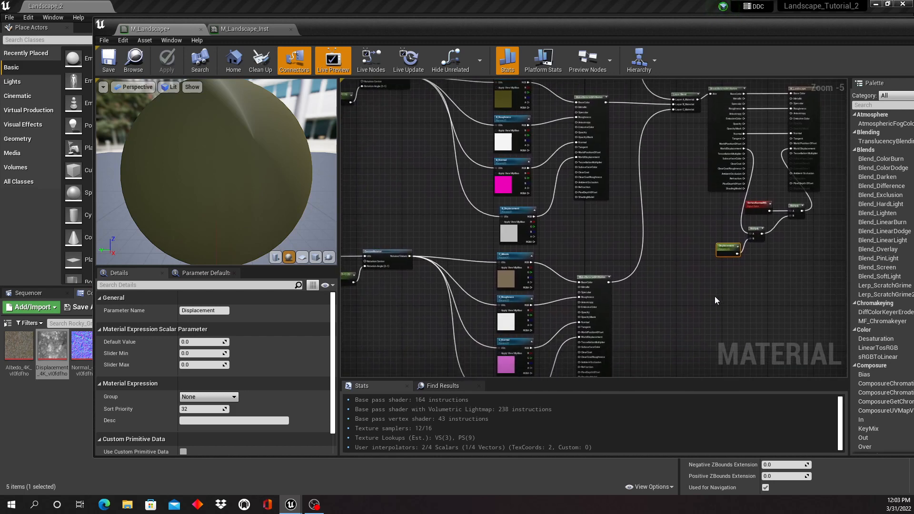
right_click(574, 239)
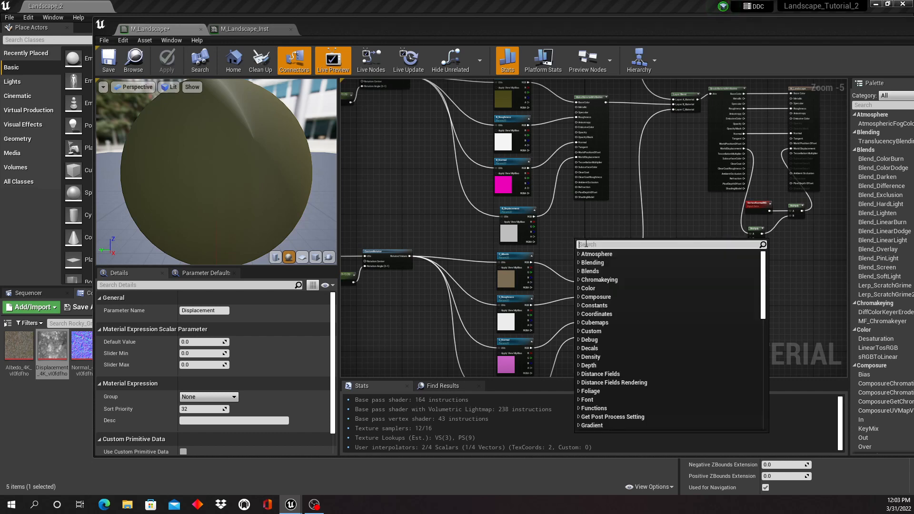
type("Mult")
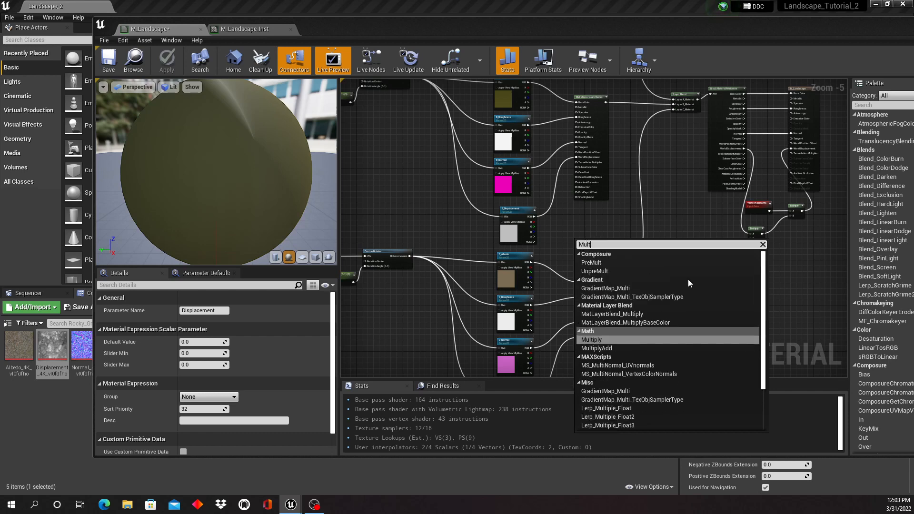
left_click(617, 340)
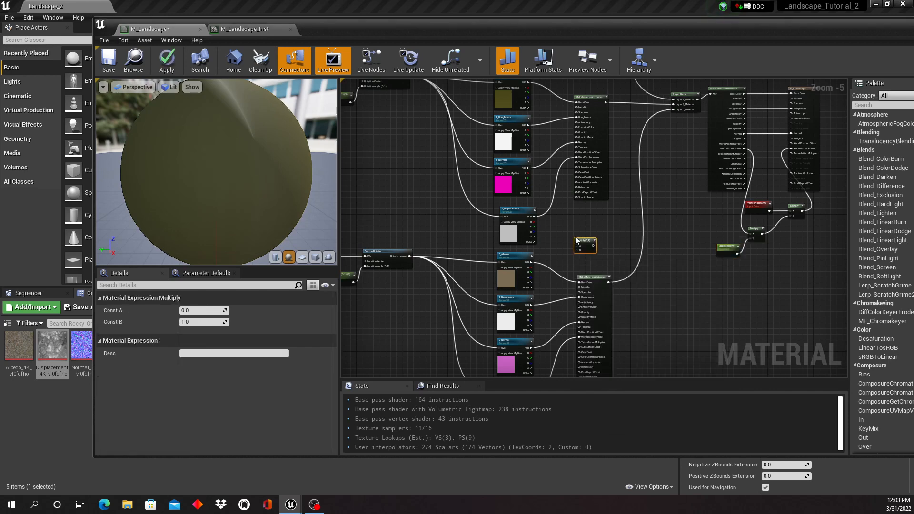
right_click_drag(607, 239, 618, 252)
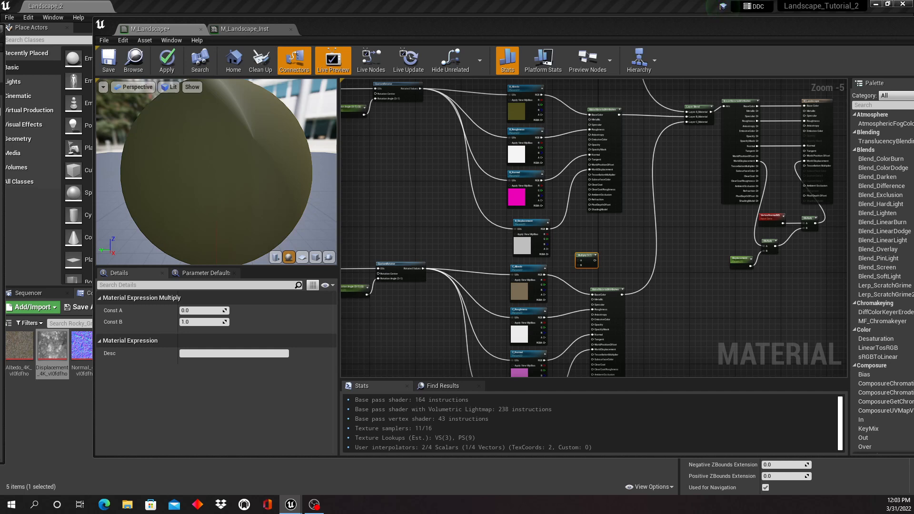
Add a VectorParameter node beside the new Multiply and name it C_Color.
right_click(610, 238)
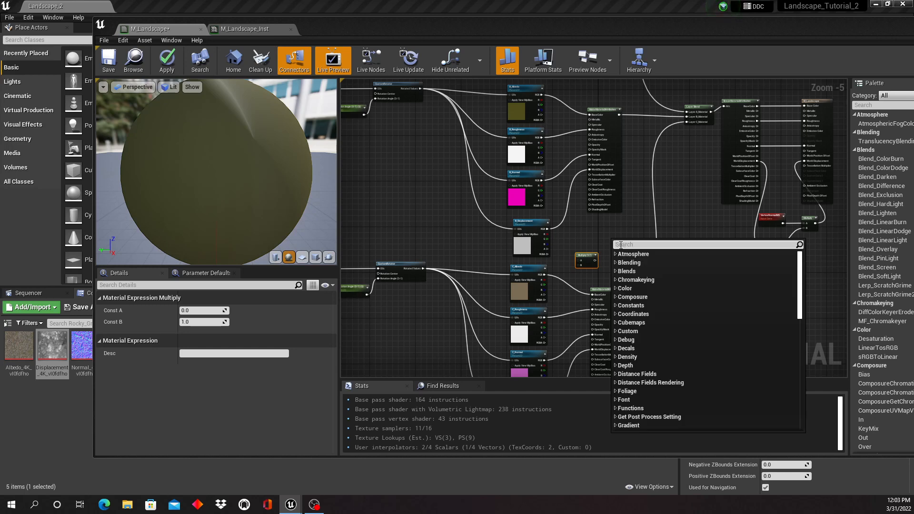
type("vec")
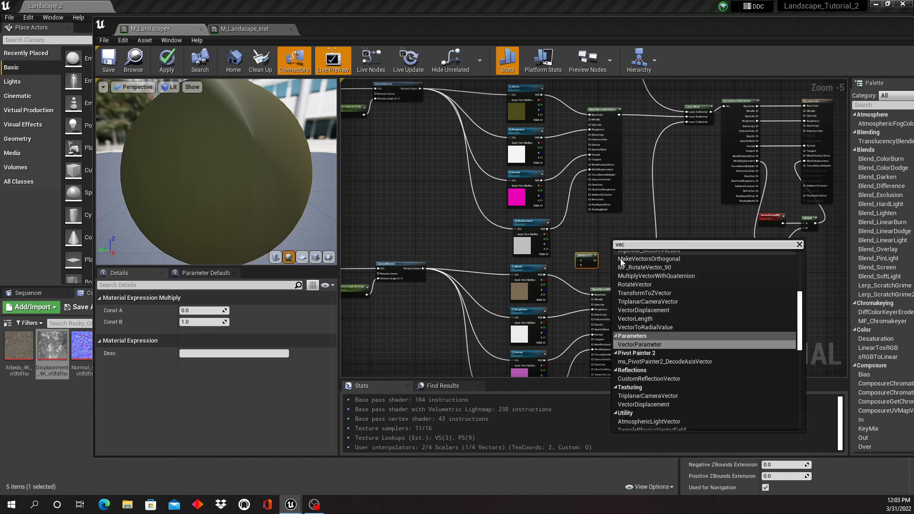
left_click(653, 344)
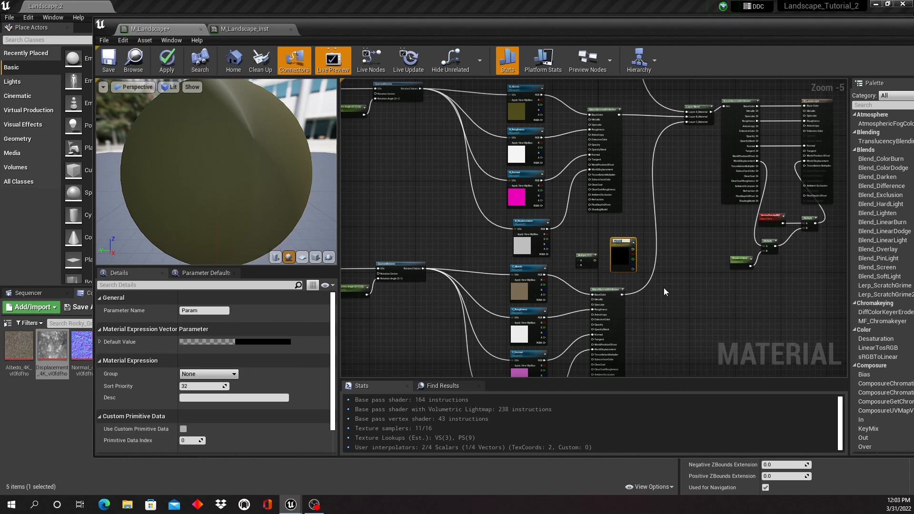
type("d")
type("_Color")
key("Return")
Wire C_Color and C_Albedo into the new Multiply node and its output into BaseColor of the C layer's MakeMaterialAttributes.
scroll(664, 292, "up", 2)
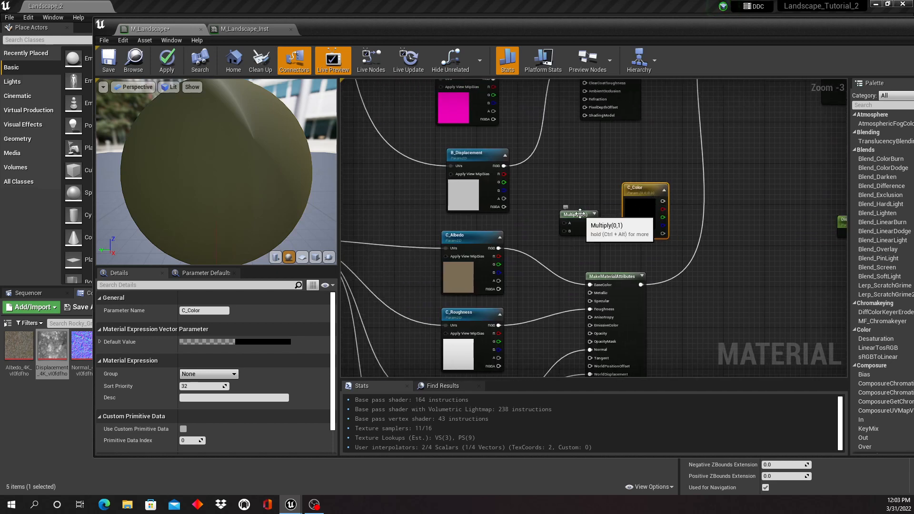
left_click_drag(582, 215, 580, 230)
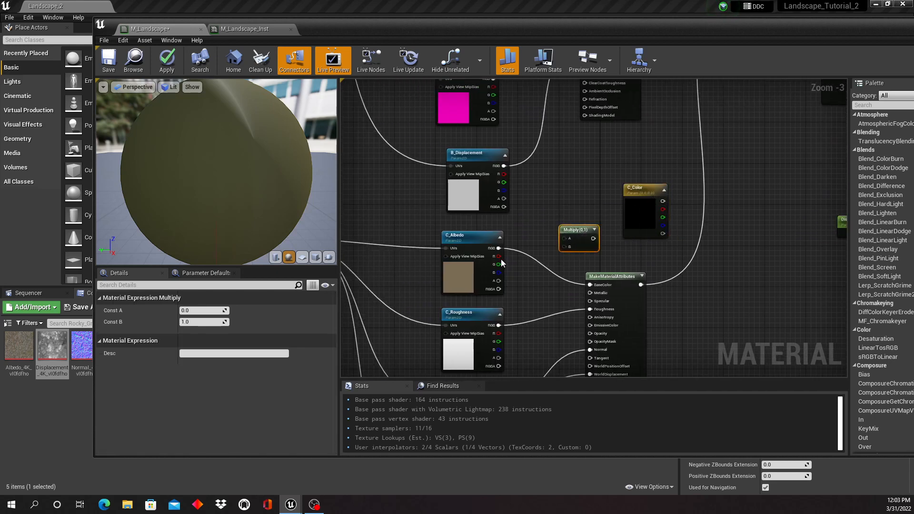
left_click_drag(498, 248, 565, 248)
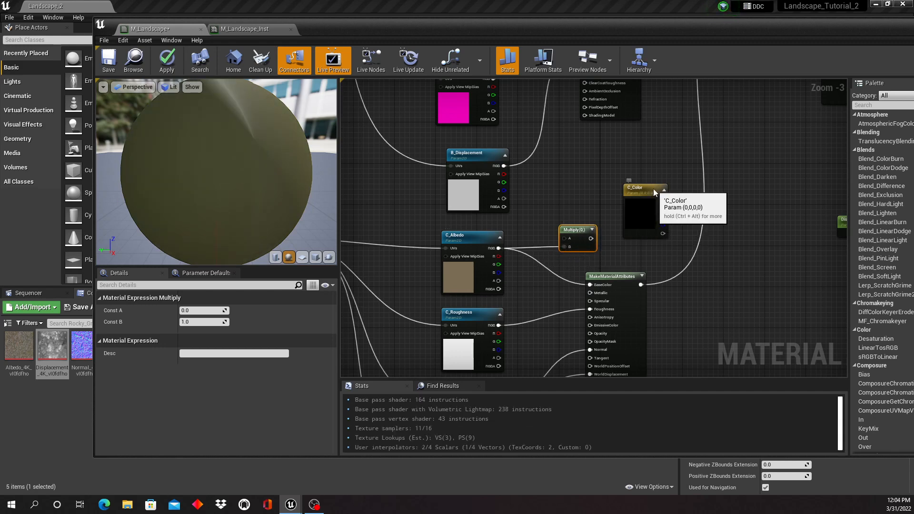
left_click_drag(654, 192, 568, 183)
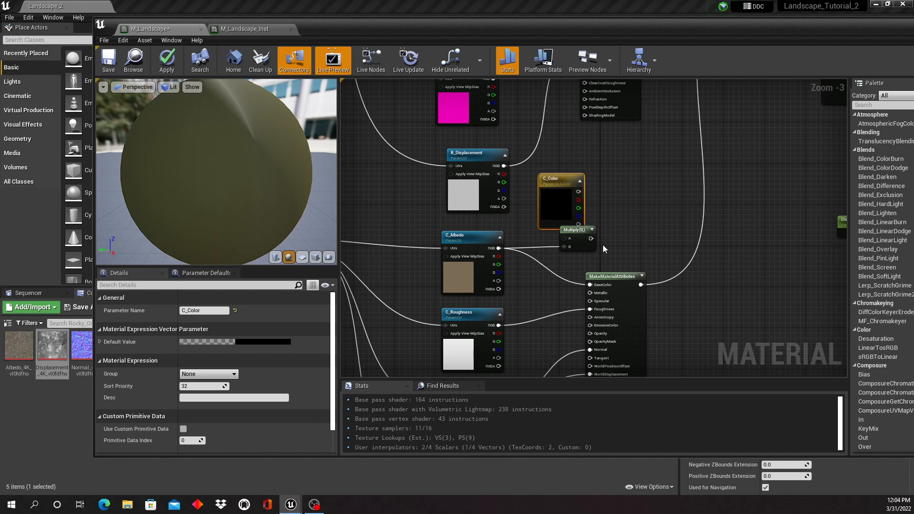
left_click_drag(590, 238, 590, 285)
left_click_drag(562, 176, 556, 252)
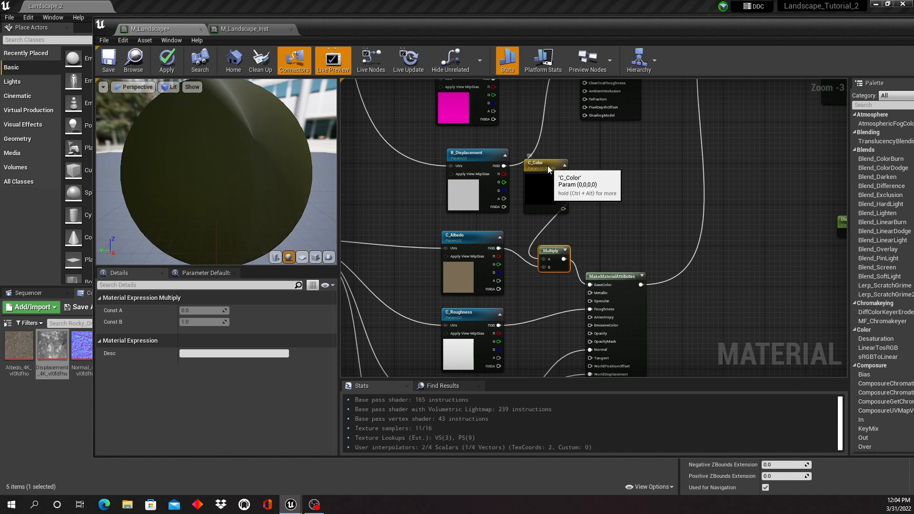
Set the default color of C_Color to white (R, G and B 1.0) and apply the M_Landscape changes.
left_click_drag(548, 166, 559, 170)
double_click(552, 194)
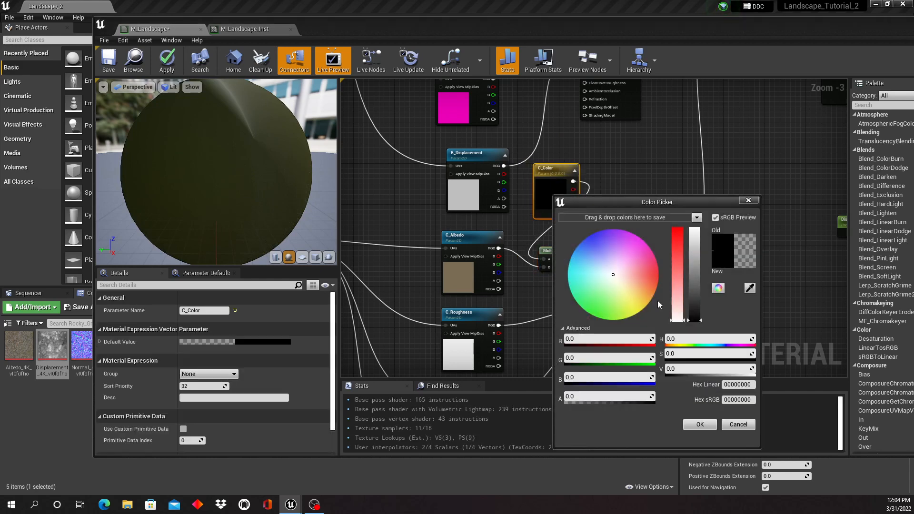
left_click_drag(701, 321, 721, 221)
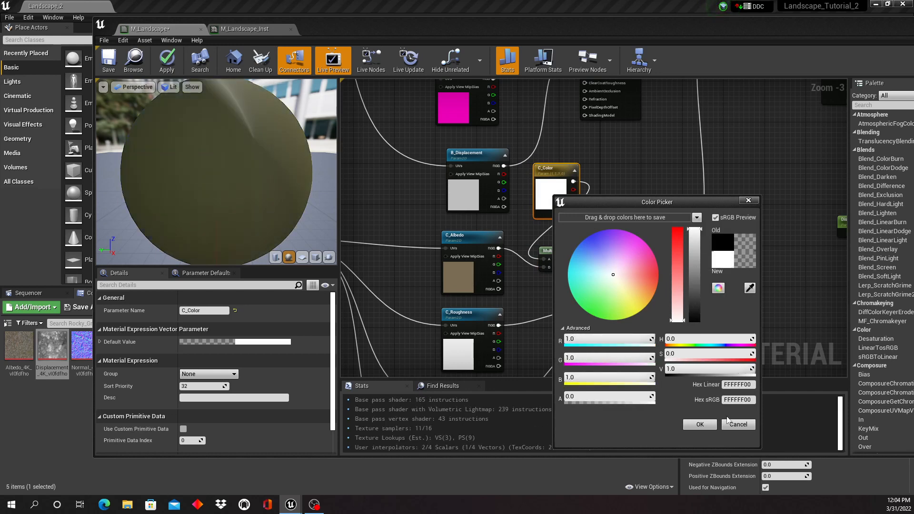
left_click(699, 425)
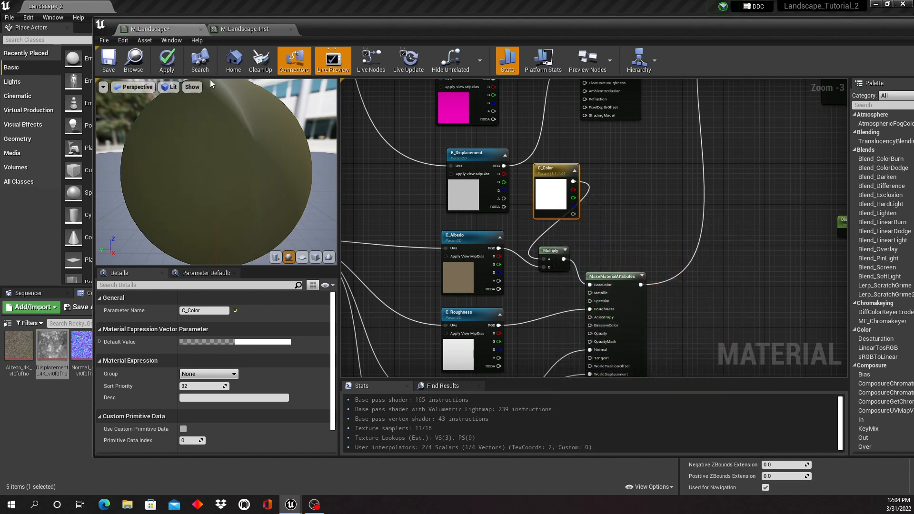
left_click(166, 59)
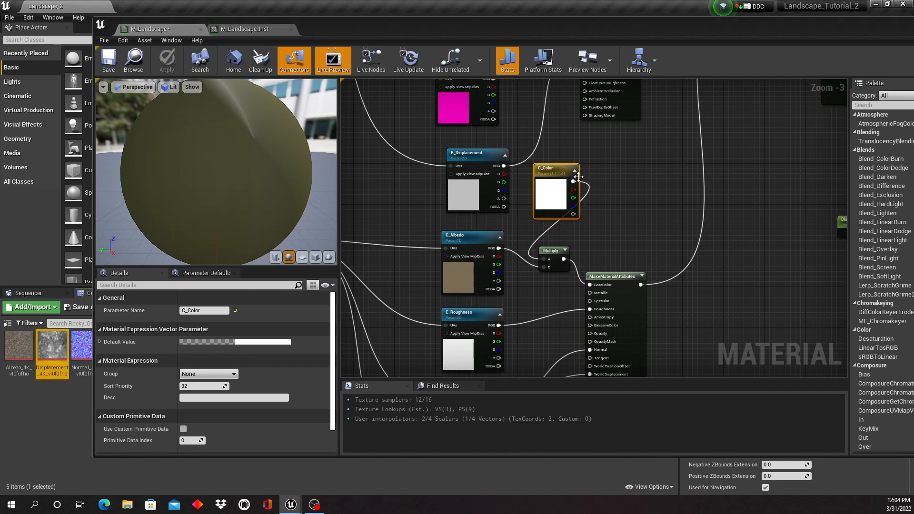
Arrange the Multiply and C_Color nodes compactly between C_Albedo and the C layer's MakeMaterialAttributes, and select both.
left_click_drag(553, 253, 569, 259)
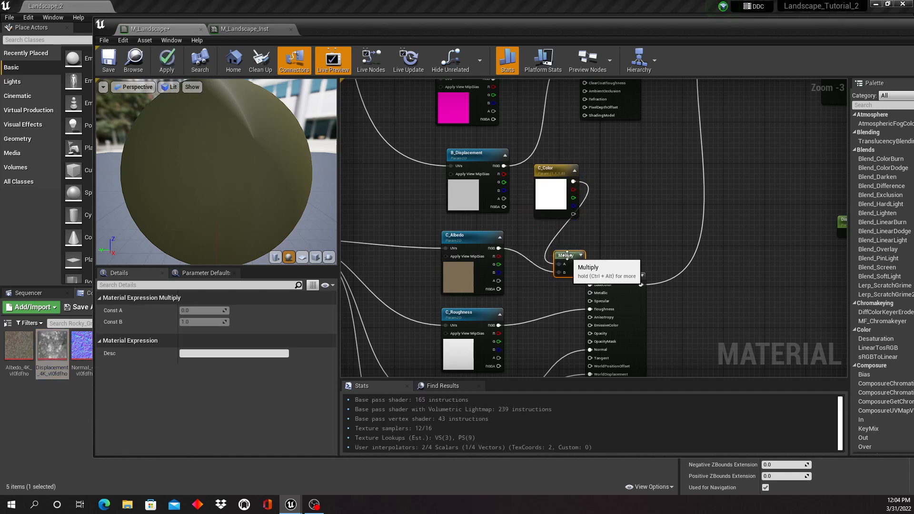
left_click_drag(554, 175, 549, 184)
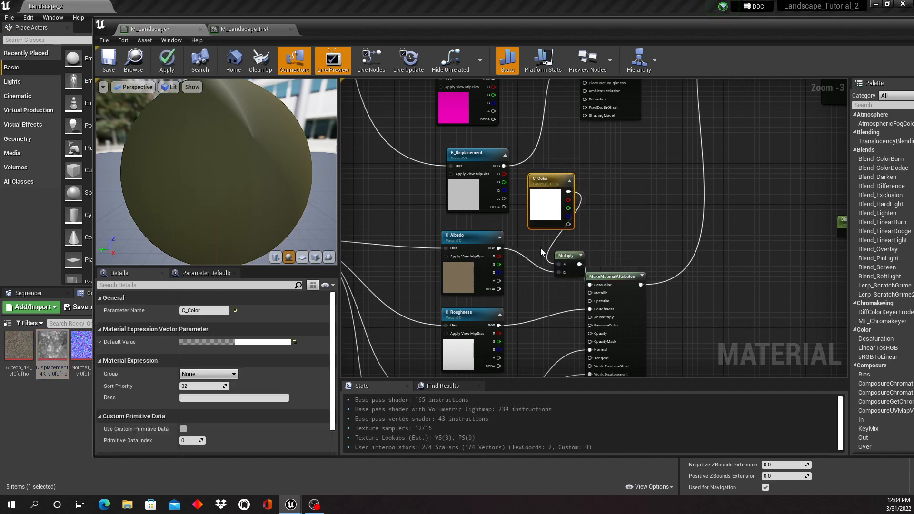
scroll(613, 210, "down", 3)
scroll(613, 209, "up", 1)
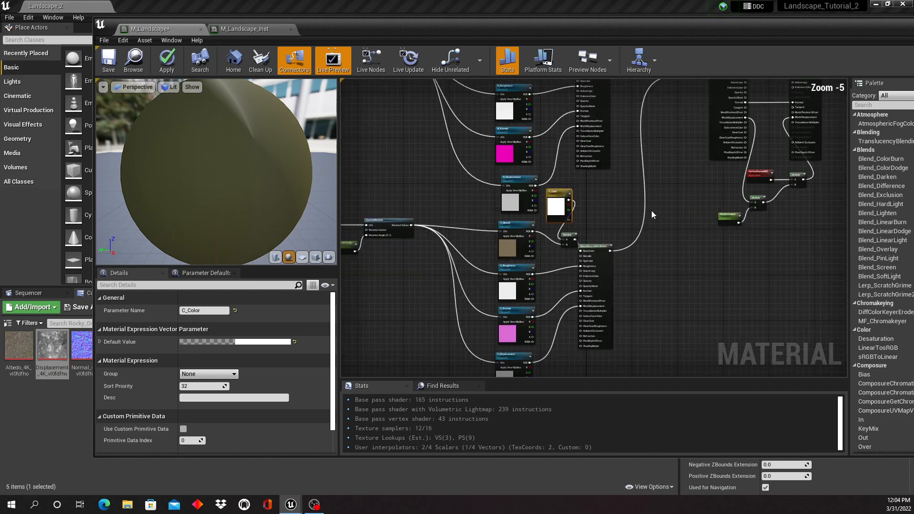
right_click_drag(629, 201, 632, 286)
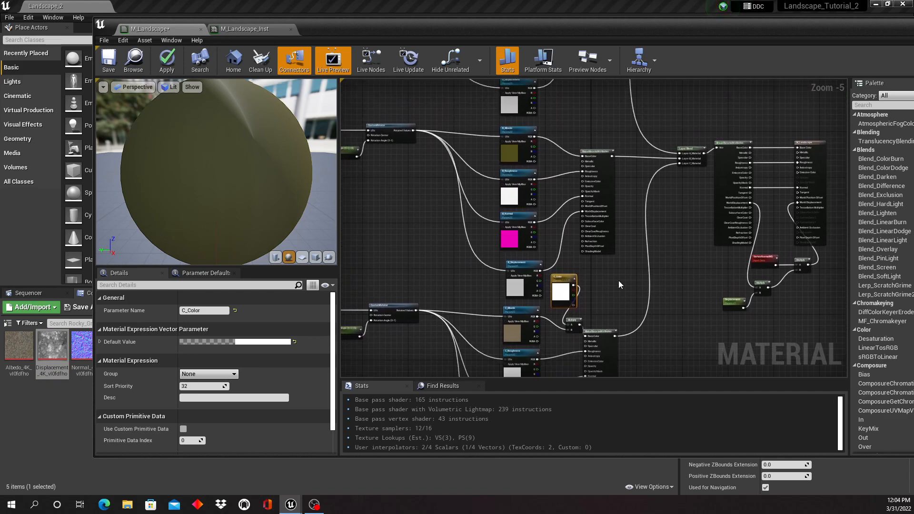
left_click_drag(591, 283, 566, 323)
Look over the three texture layers and the complete M_Landscape node graph.
right_click_drag(636, 258, 634, 298)
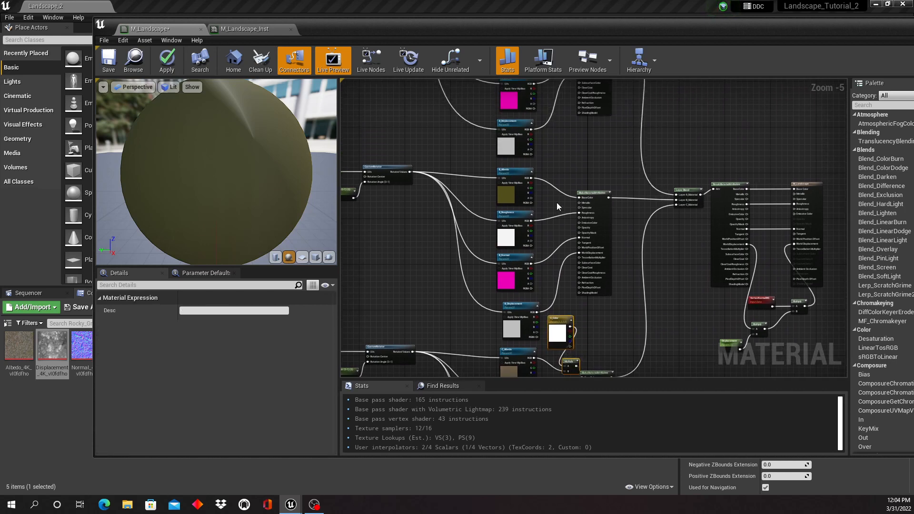
right_click_drag(577, 162, 578, 263)
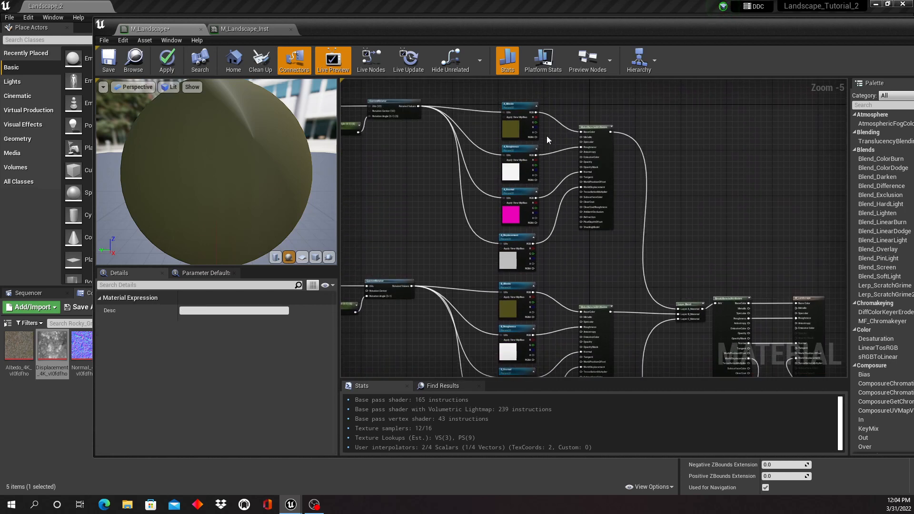
right_click_drag(618, 184, 596, 129)
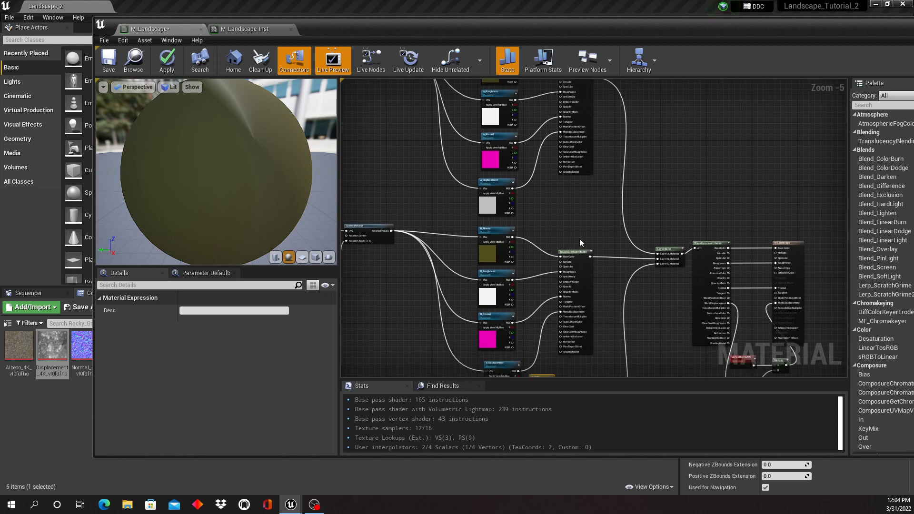
right_click_drag(579, 239, 562, 167)
right_click_drag(586, 289, 586, 210)
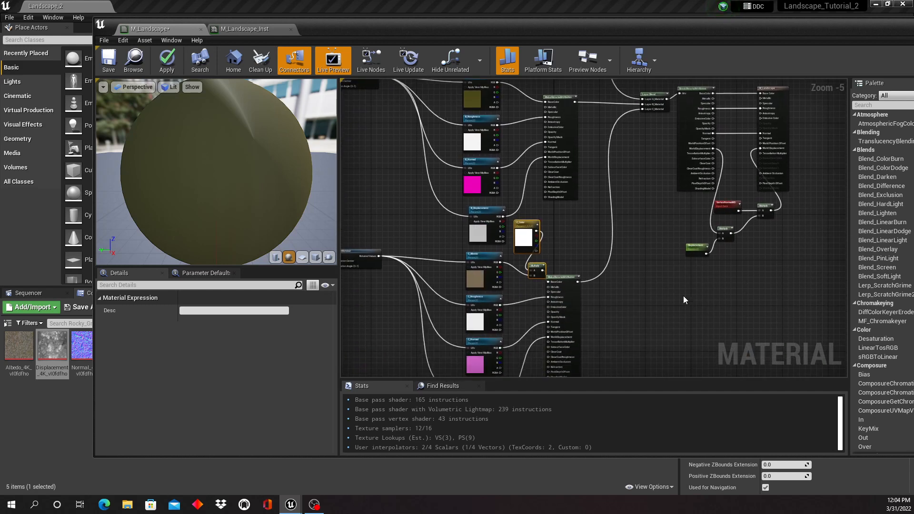
right_click_drag(683, 295, 655, 264)
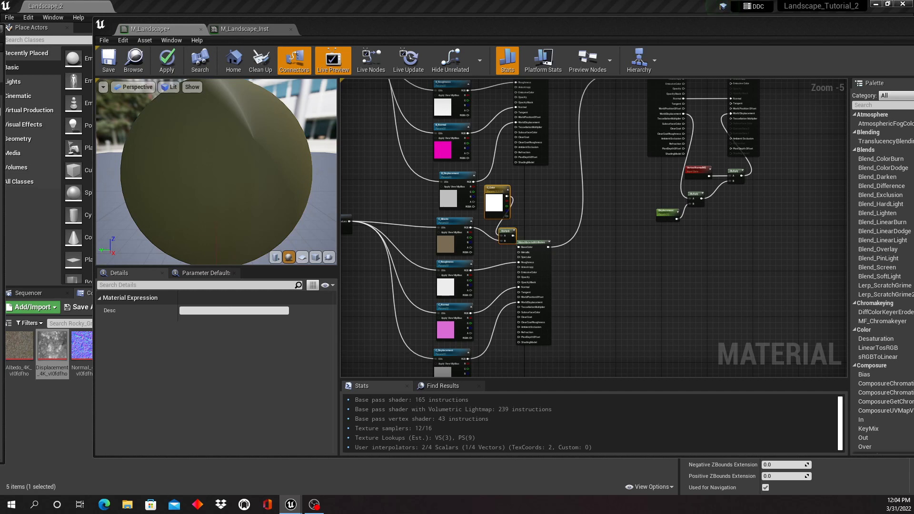
right_click_drag(642, 272, 617, 307)
scroll(649, 312, "down", 2)
scroll(649, 336, "down", 1)
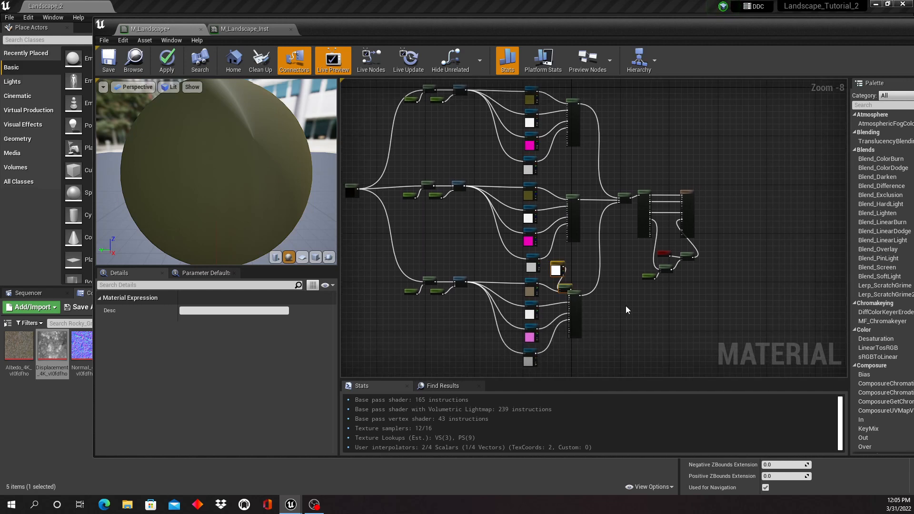
right_click_drag(626, 308, 634, 329)
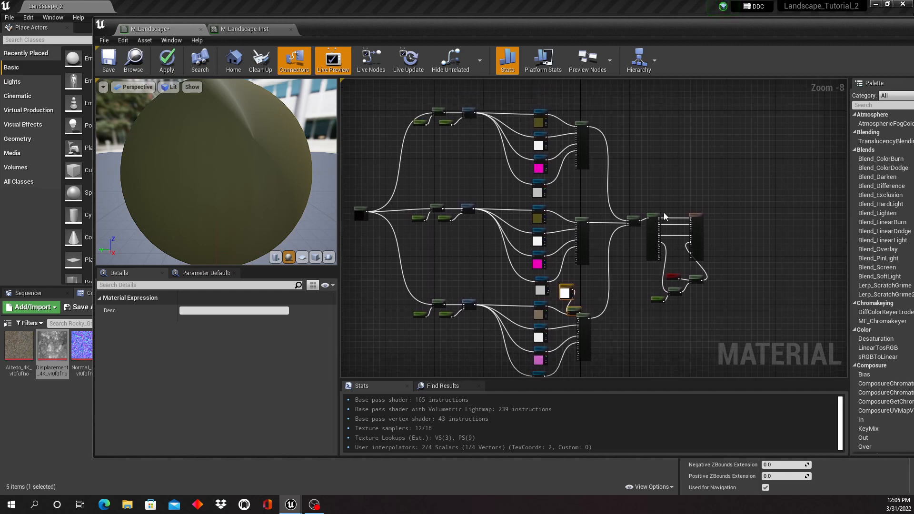
right_click_drag(658, 151, 688, 180)
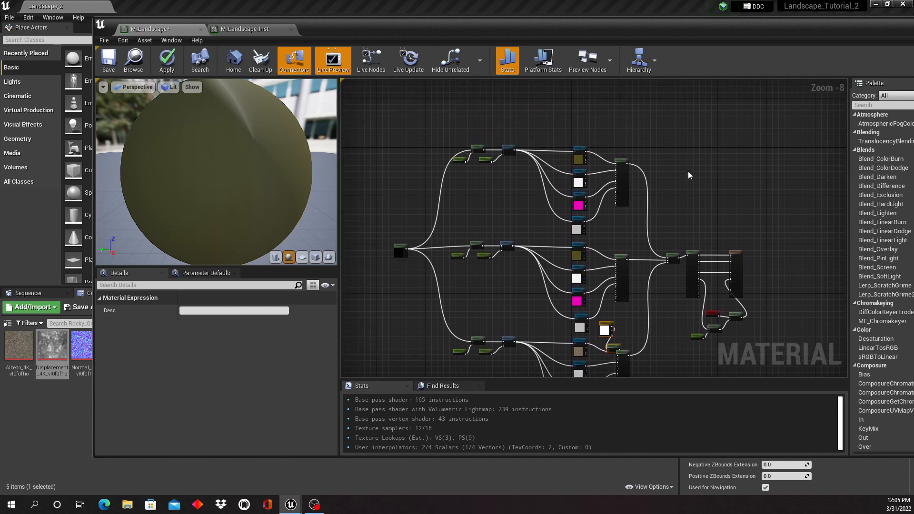
mouse_move(689, 175)
right_mouse_down()
mouse_move(695, 190)
mouse_move(703, 184)
right_mouse_up()
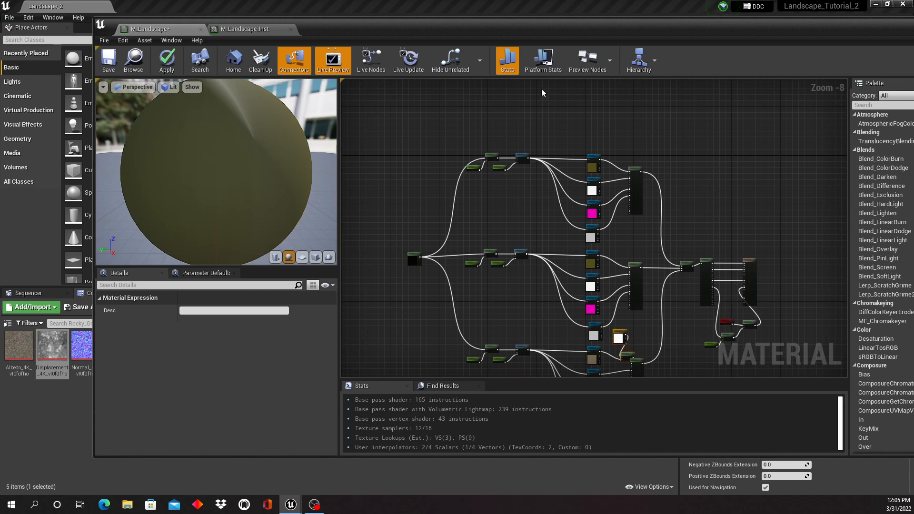
Move the material editor aside to uncover the Content Browser and open M_Metal_Gold from the StarterContent Materials folder.
left_click_drag(445, 32, 603, 31)
left_click_drag(695, 40, 696, 43)
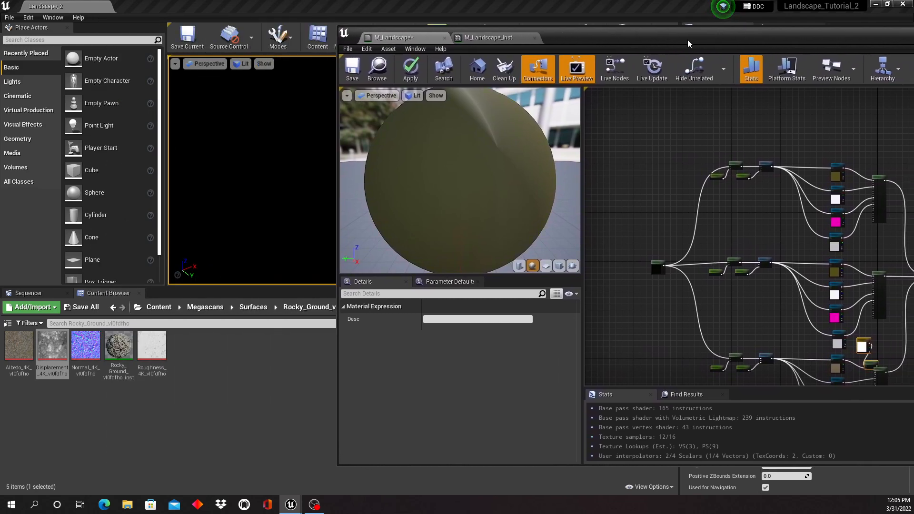
left_click(160, 307)
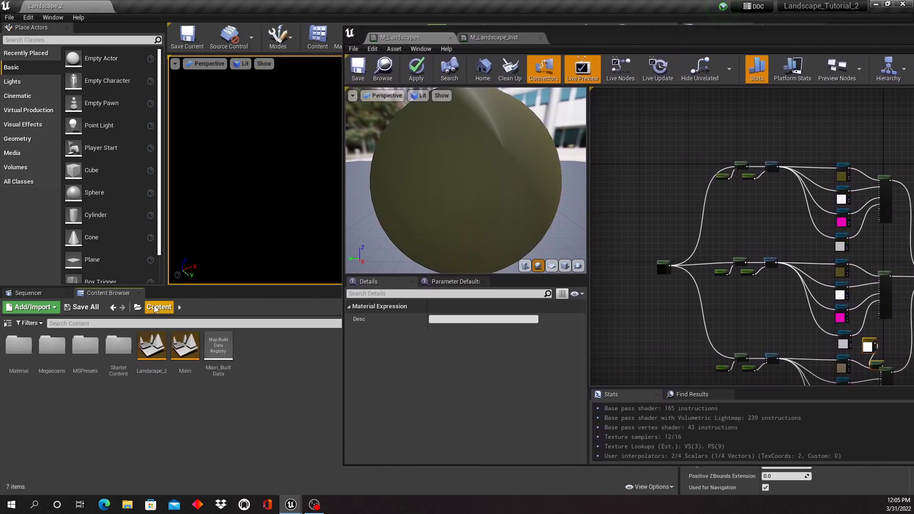
double_click(119, 345)
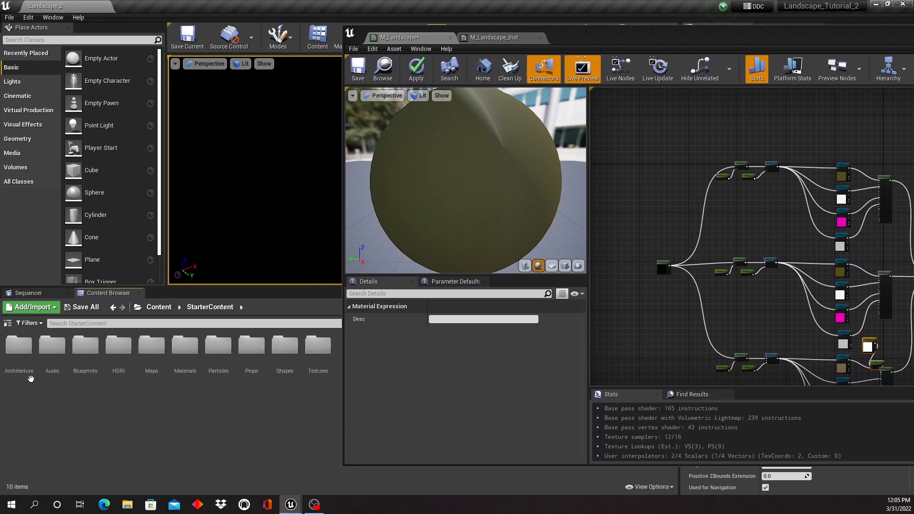
double_click(187, 346)
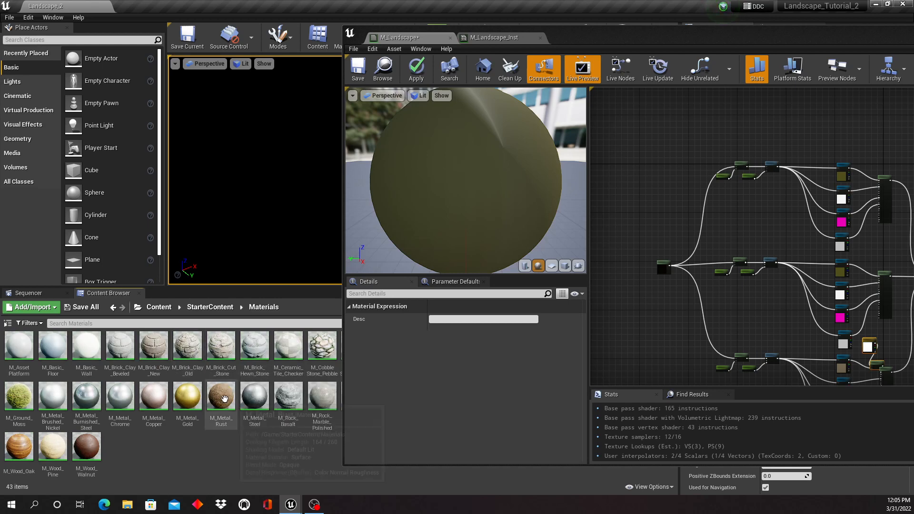
double_click(189, 398)
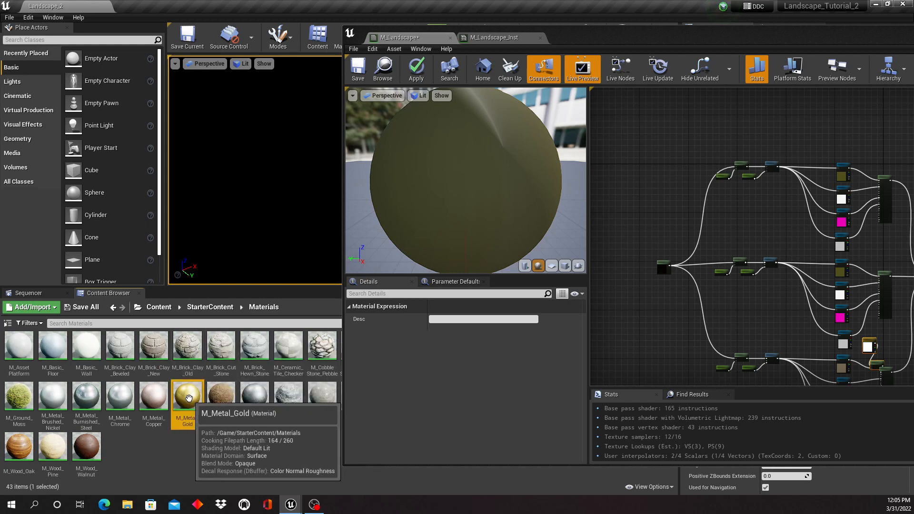
Try to copy the Macro Texture Variation and Reduce Macro Contrast node groups from M_Metal_Gold into M_Landscape.
scroll(813, 193, "down", 8)
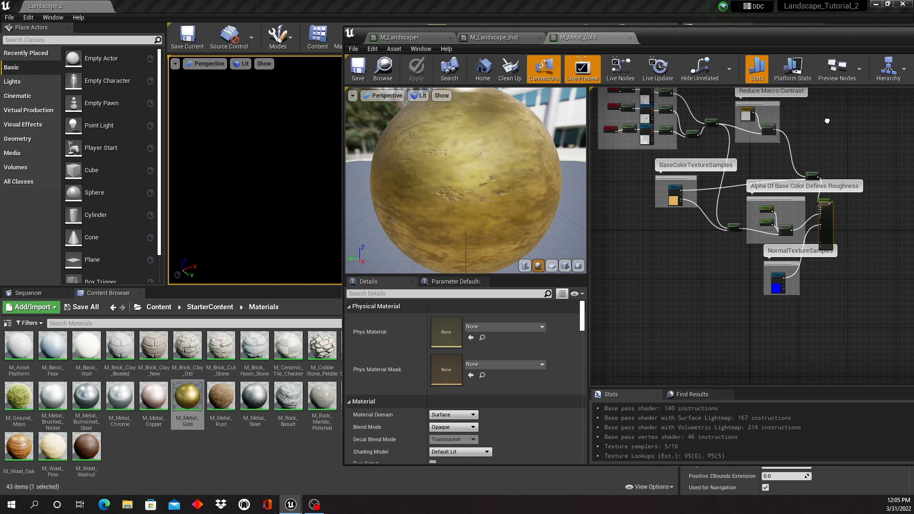
right_click_drag(685, 98, 713, 187)
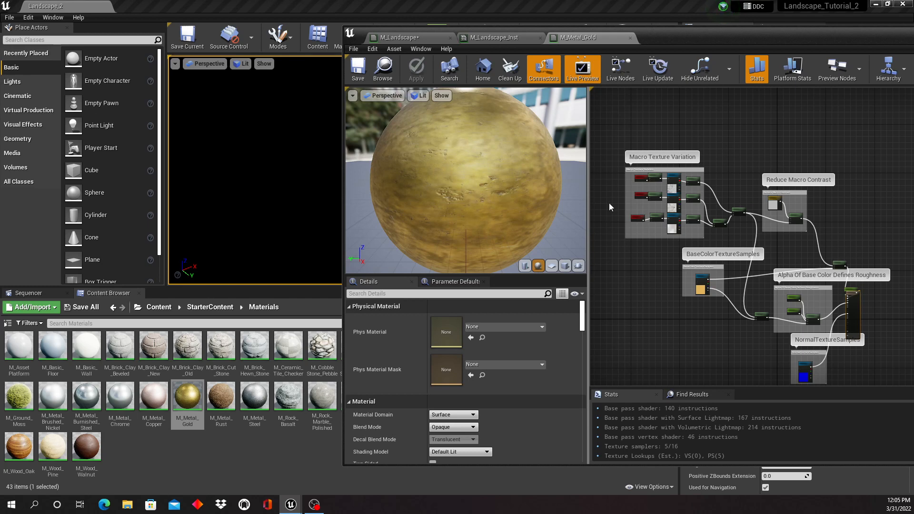
left_click_drag(615, 135, 875, 236)
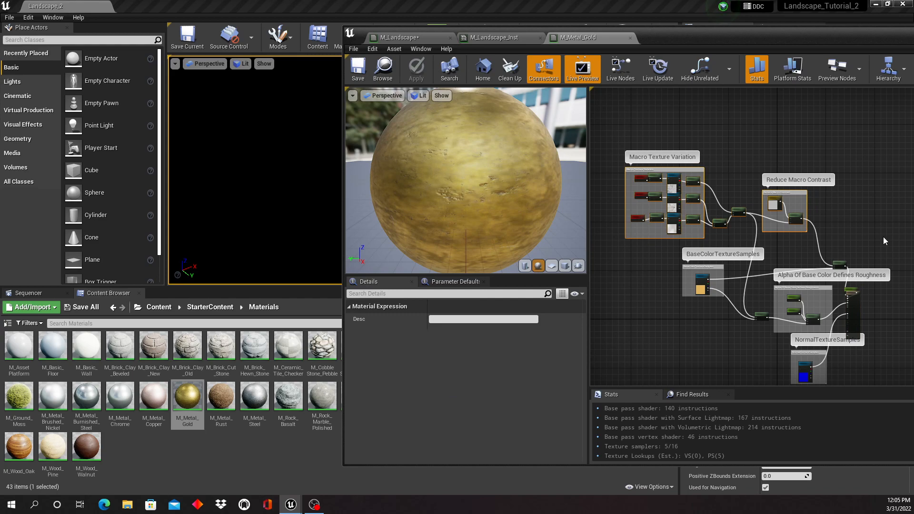
left_click(883, 236)
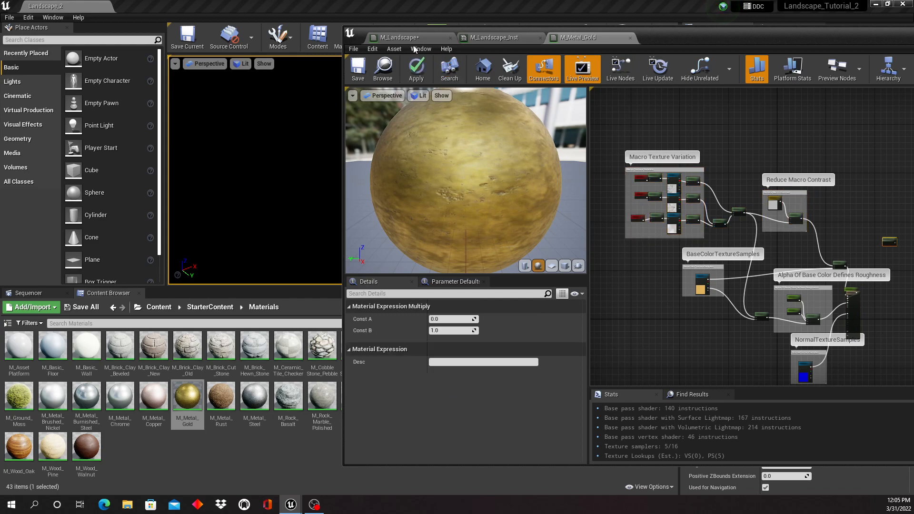
left_click(430, 38)
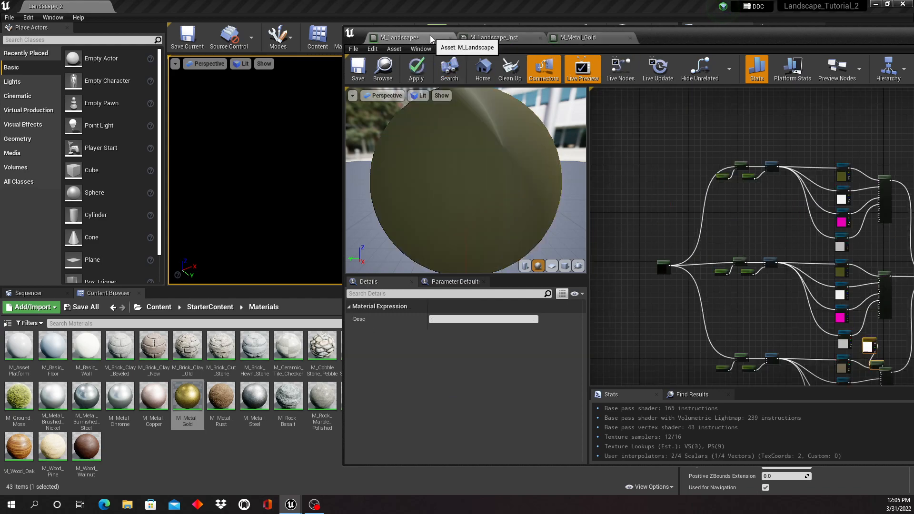
right_click_drag(661, 152, 670, 272)
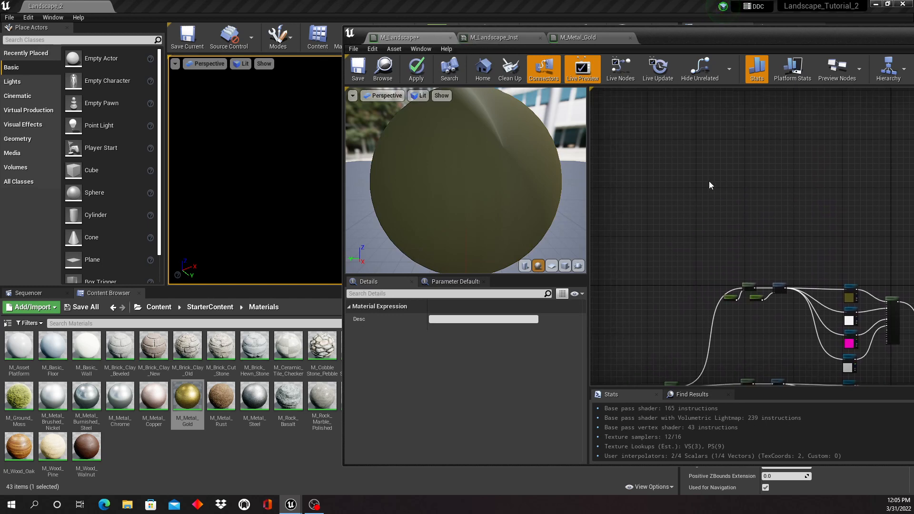
left_click(709, 182)
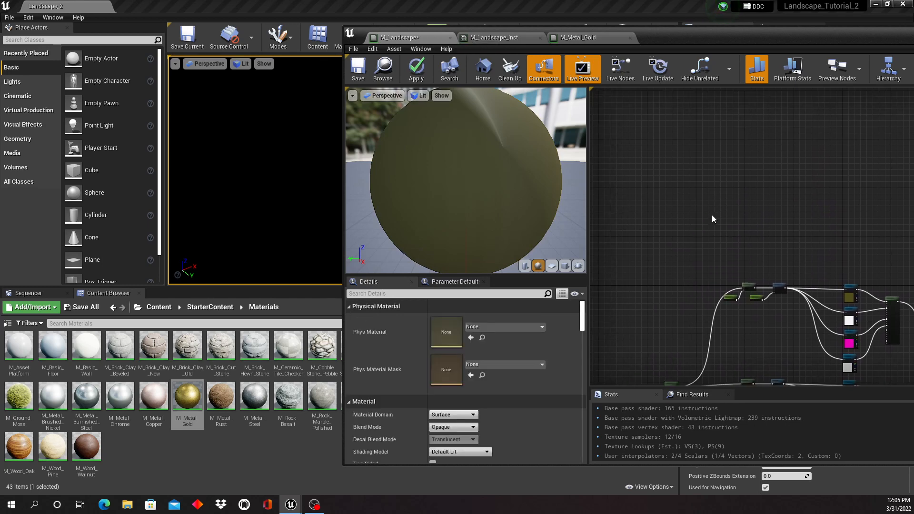
left_click(581, 38)
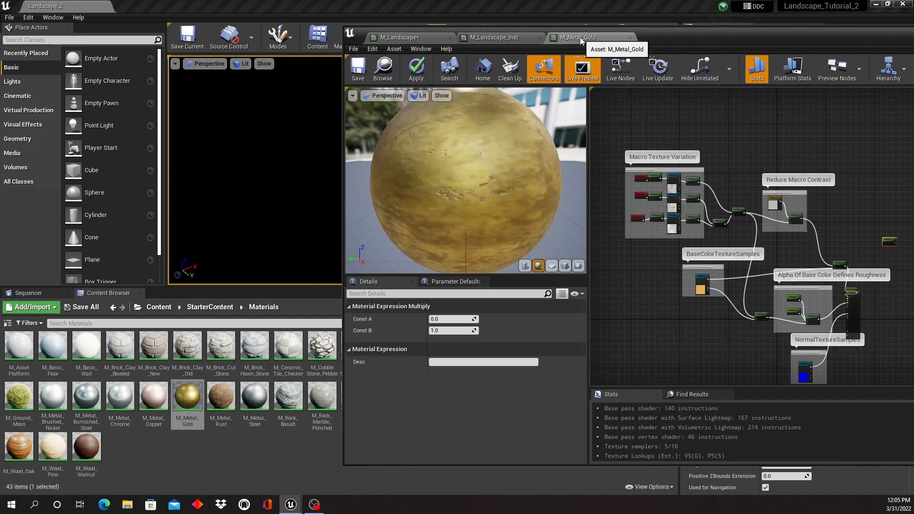
Copy the Macro Texture Variation and Reduce Macro Contrast groups with their linking nodes from M_Metal_Gold into M_Landscape, above the A layer.
left_click_drag(612, 136, 838, 239)
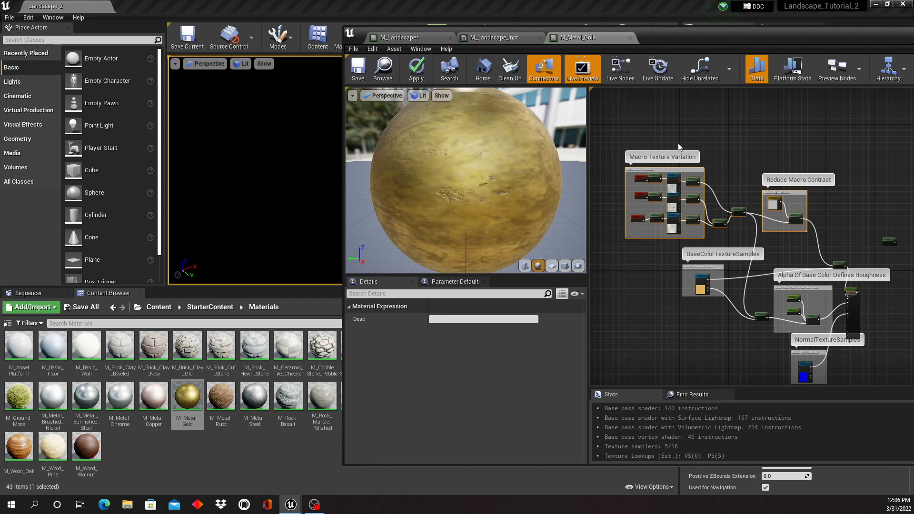
left_click(428, 39)
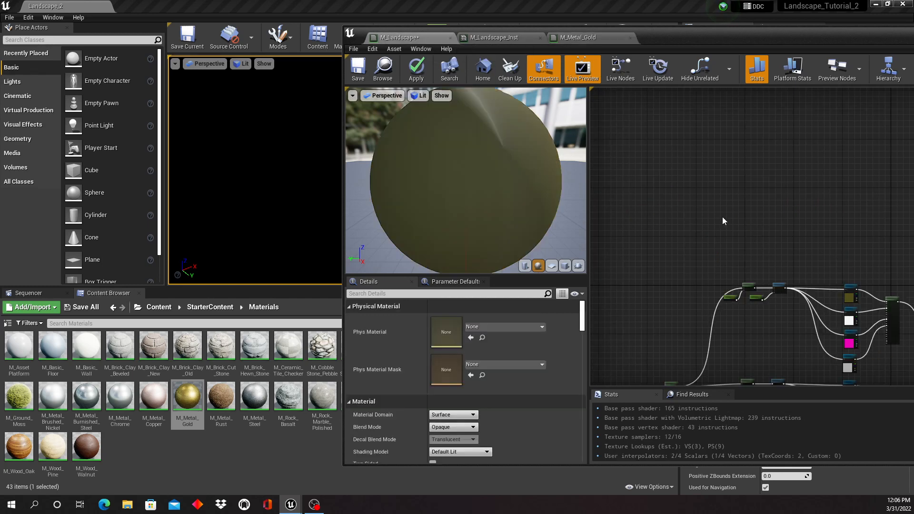
key("ctrl+v")
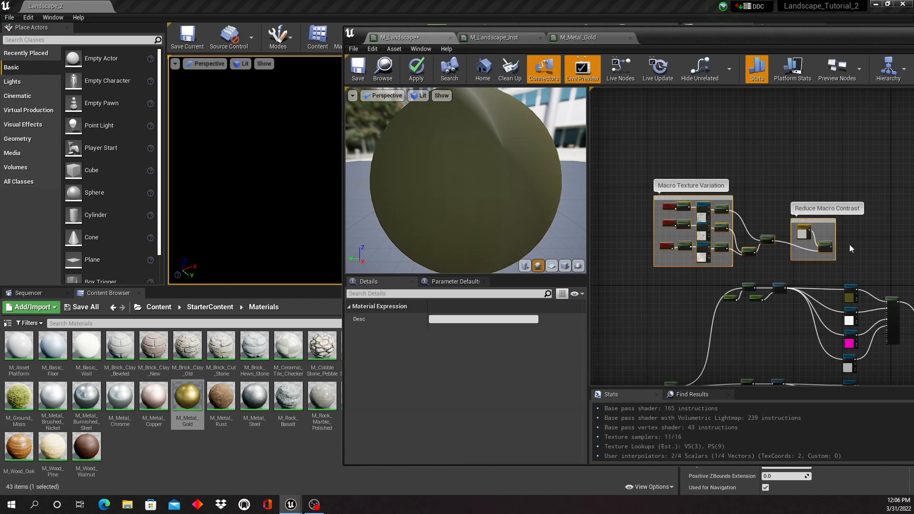
Shift the pasted macro variation nodes closer to the output side of the graph, keeping them above the A layer's textures.
right_click_drag(853, 244, 787, 187)
scroll(807, 221, "up", 2)
scroll(844, 227, "up", 2)
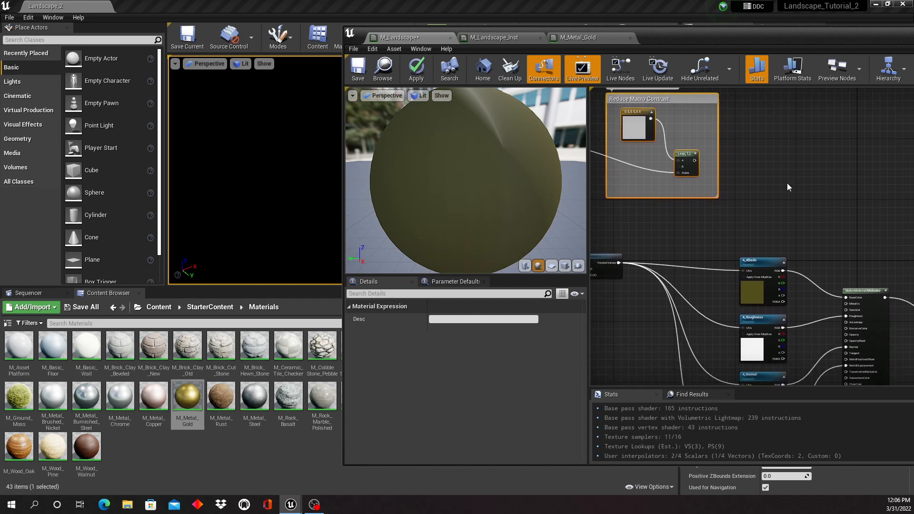
right_click_drag(846, 230, 825, 215)
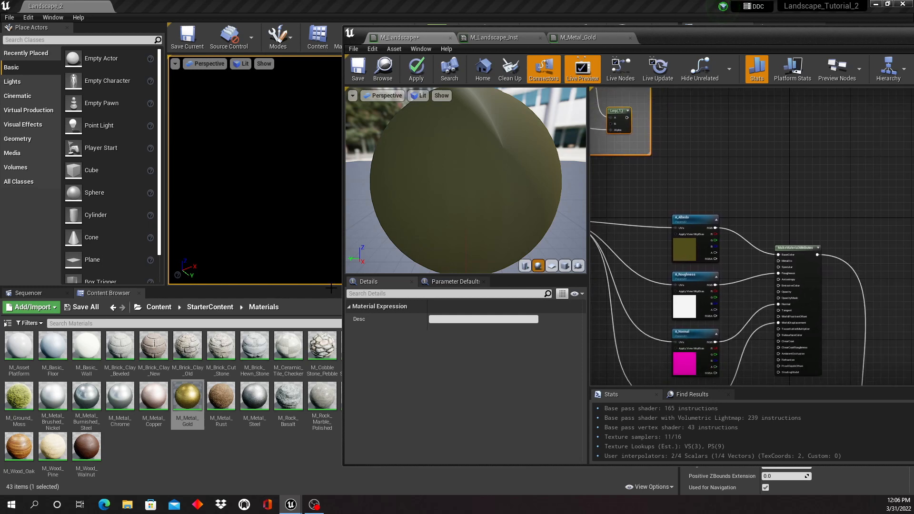
right_click_drag(903, 250, 719, 166)
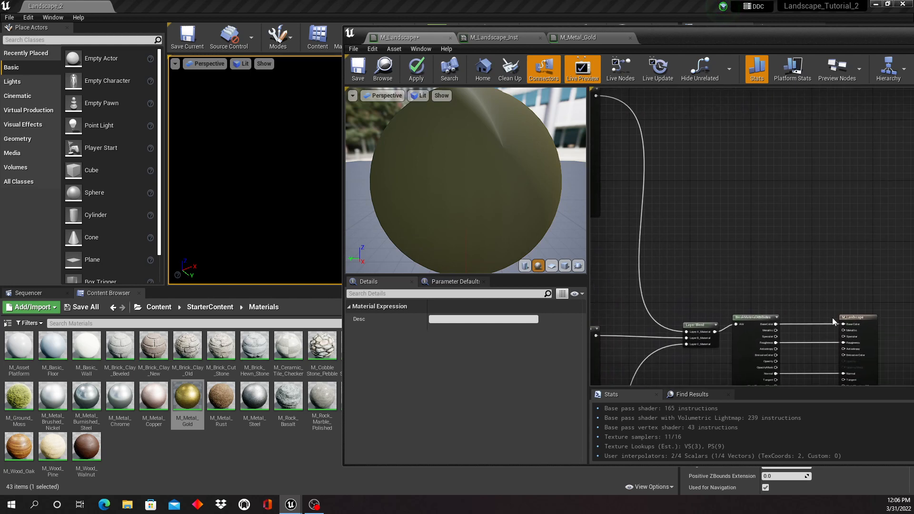
right_click_drag(814, 250, 901, 360)
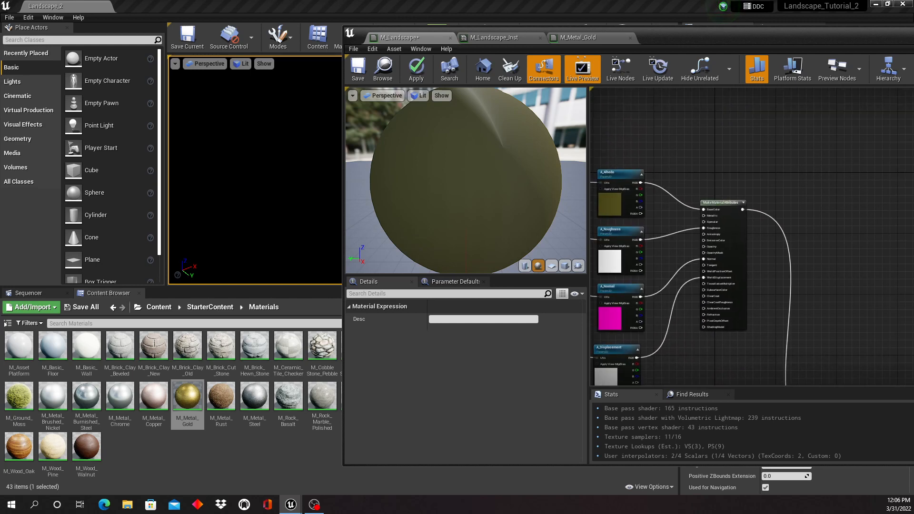
scroll(893, 318, "down", 3)
right_click_drag(893, 329, 752, 214)
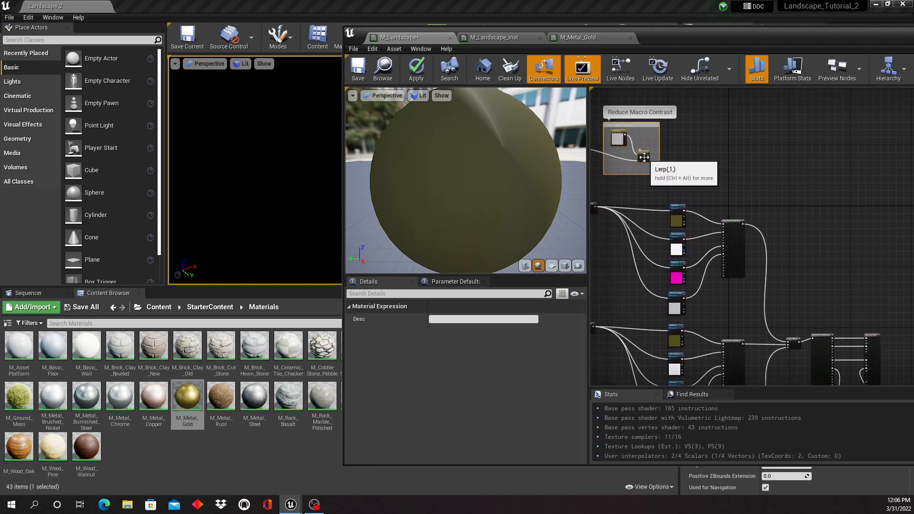
right_click_drag(639, 163, 838, 168)
left_click_drag(838, 168, 830, 167)
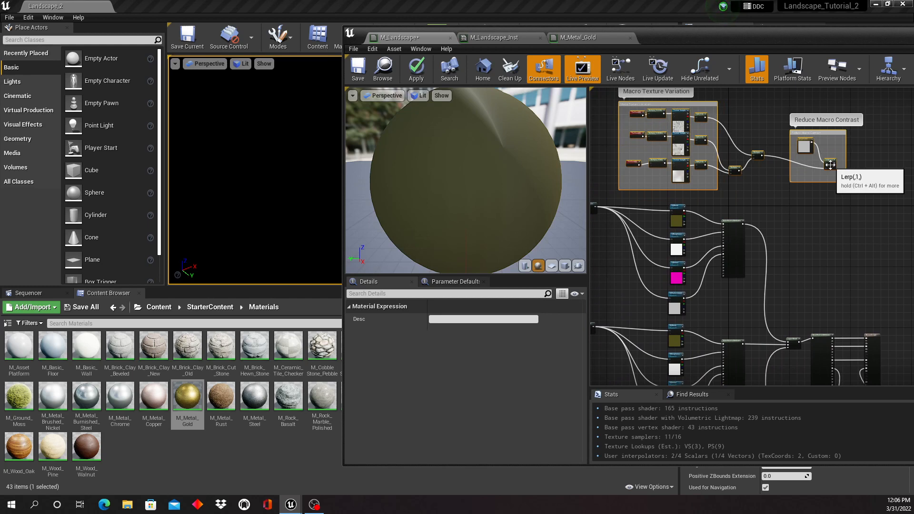
Add a Multiply node above the BreakMaterialAttributes and M_Landscape output nodes.
right_click_drag(890, 292, 826, 287)
scroll(814, 256, "up", 2)
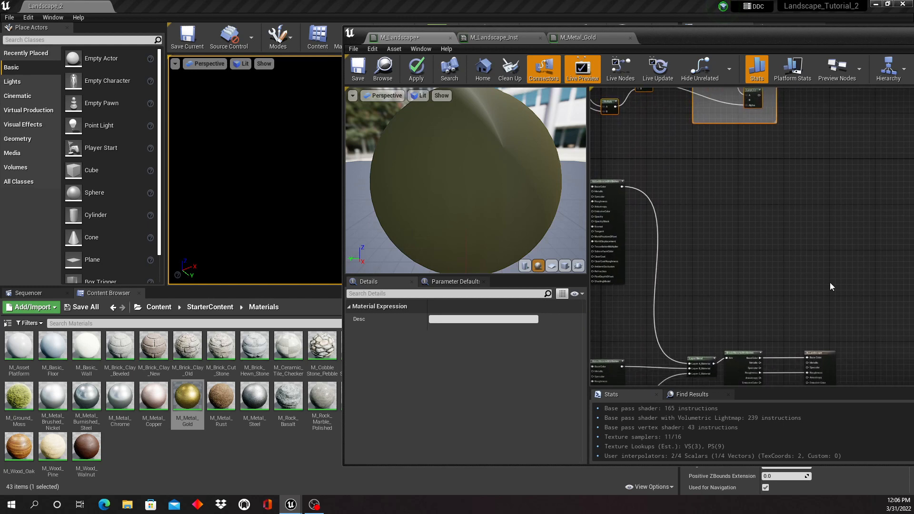
right_click_drag(819, 253, 773, 221)
right_click(758, 260)
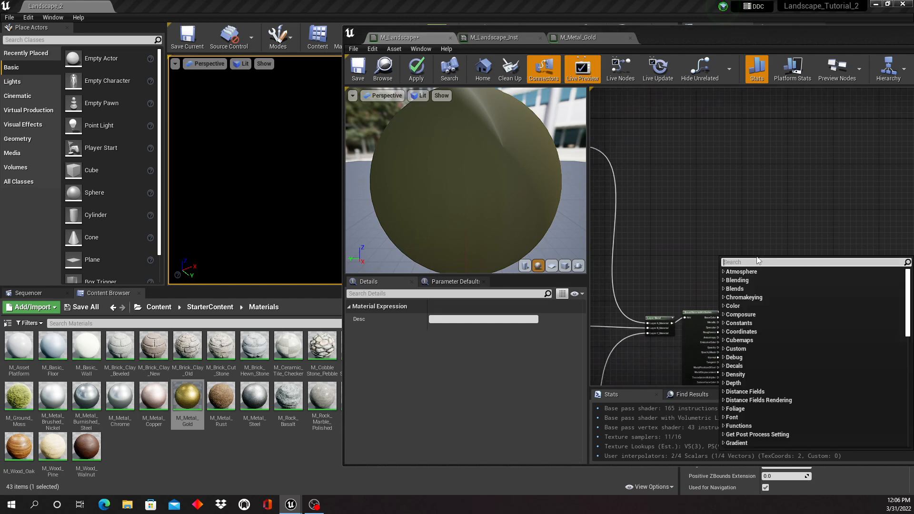
type("Multiply")
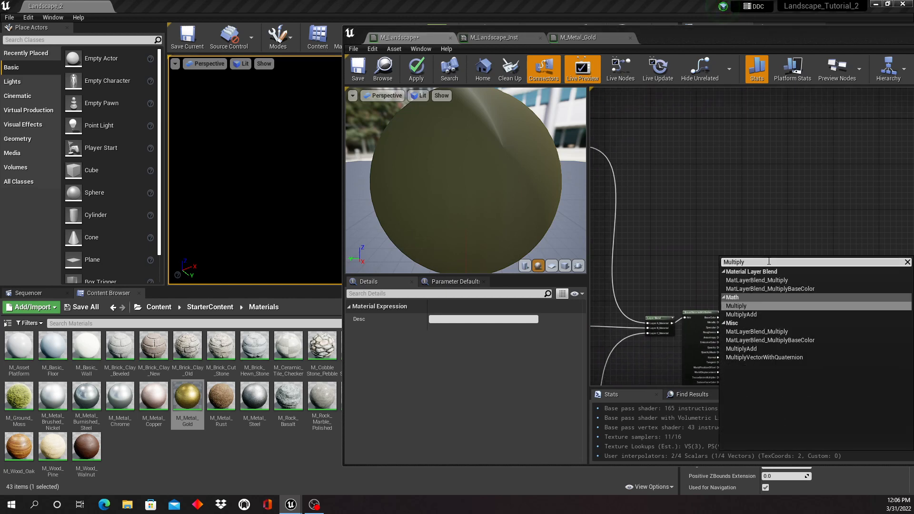
key("Return")
Multiply the Reduce Macro Contrast Lerp (A) with the BreakMaterialAttributes BaseColor (B) and feed the result into M_Landscape's Base Color.
right_click_drag(817, 265, 826, 323)
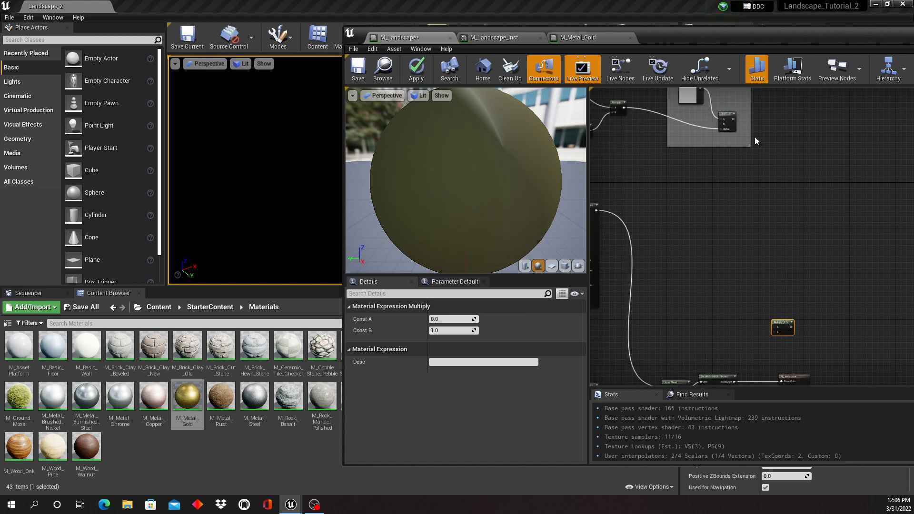
left_click_drag(734, 120, 775, 331)
right_click_drag(827, 364, 793, 251)
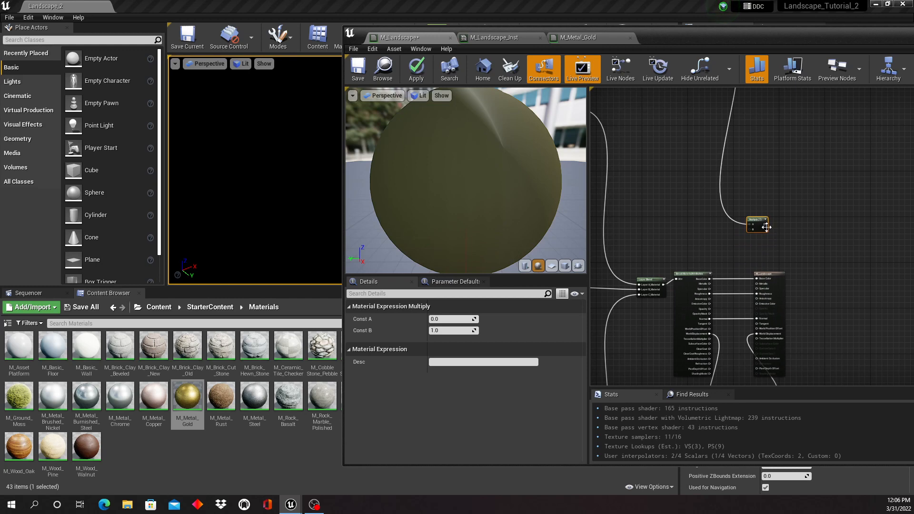
left_click_drag(765, 225, 758, 274)
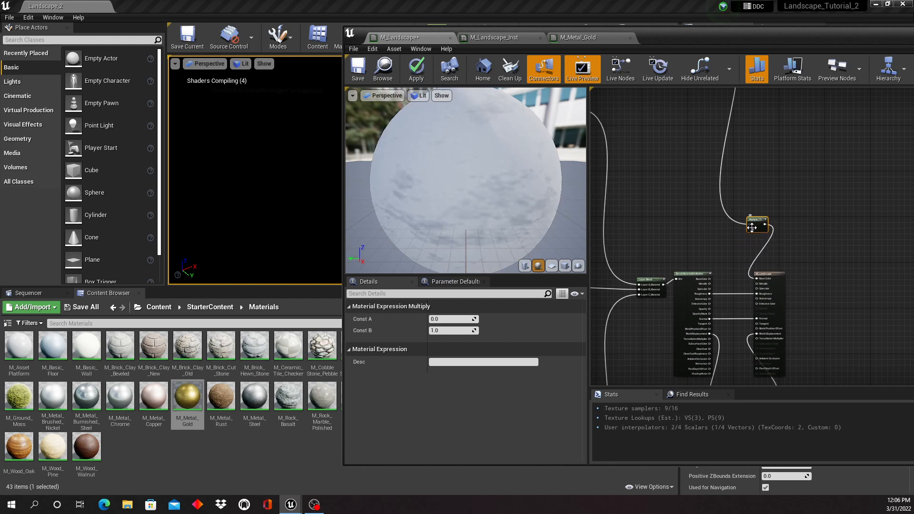
left_click_drag(749, 229, 709, 280)
Line up the three TexCoord nodes along the left edge of the Macro Texture Variation group, farther from their Multiply nodes.
right_click_drag(680, 182, 733, 238)
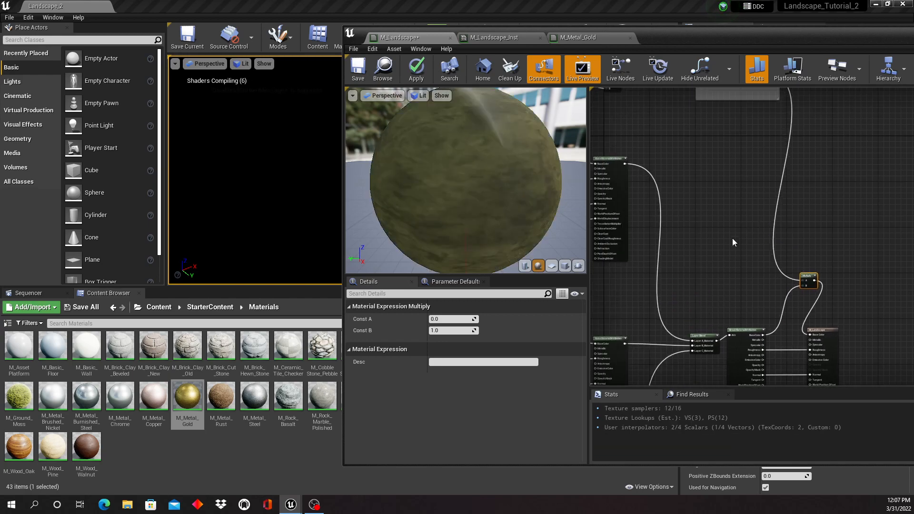
scroll(733, 235, "down", 1)
right_click_drag(718, 206, 857, 236)
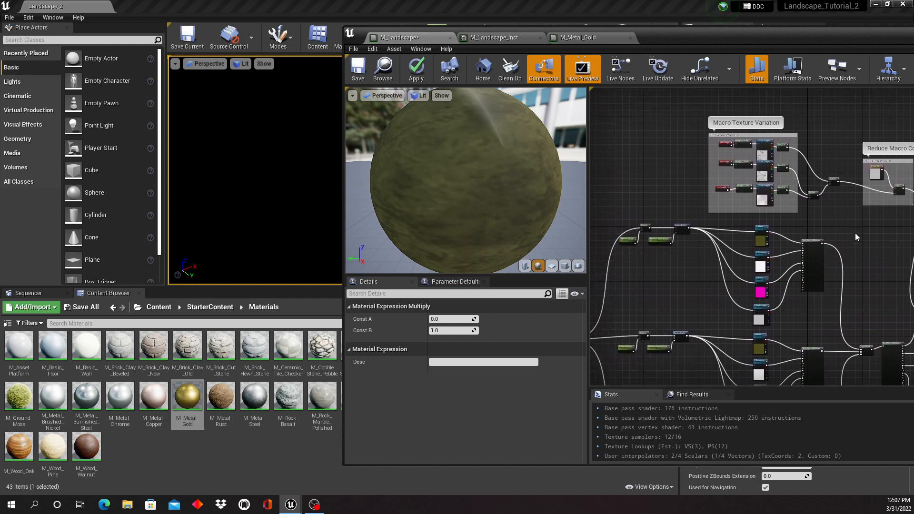
scroll(762, 195, "up", 5)
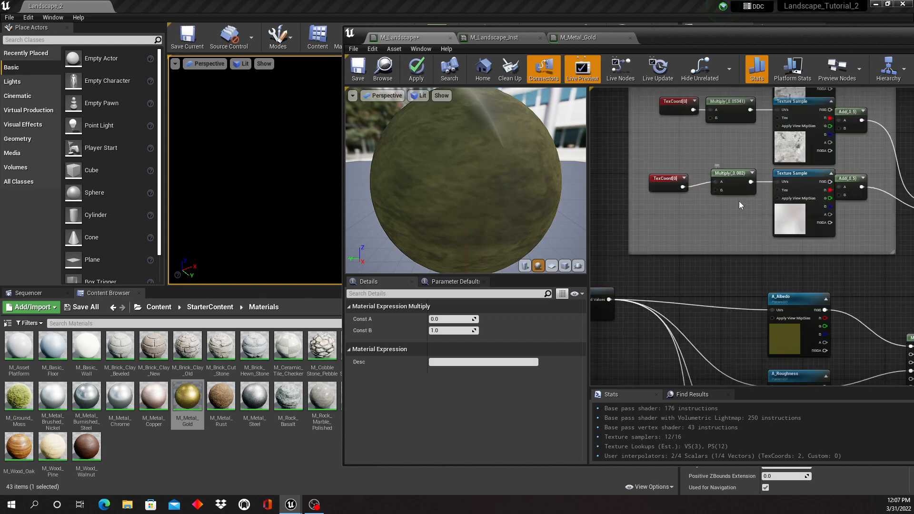
right_click_drag(708, 256, 703, 251)
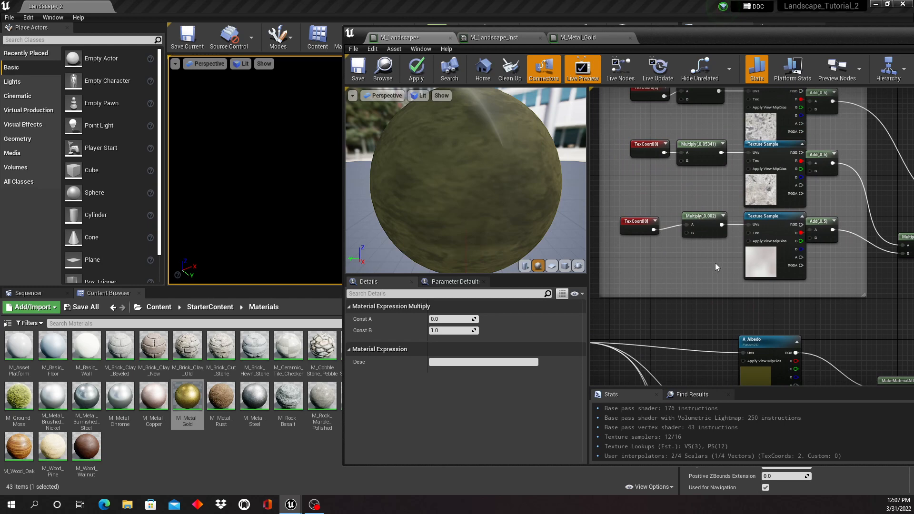
scroll(715, 262, "down", 4)
right_click_drag(682, 273, 741, 255)
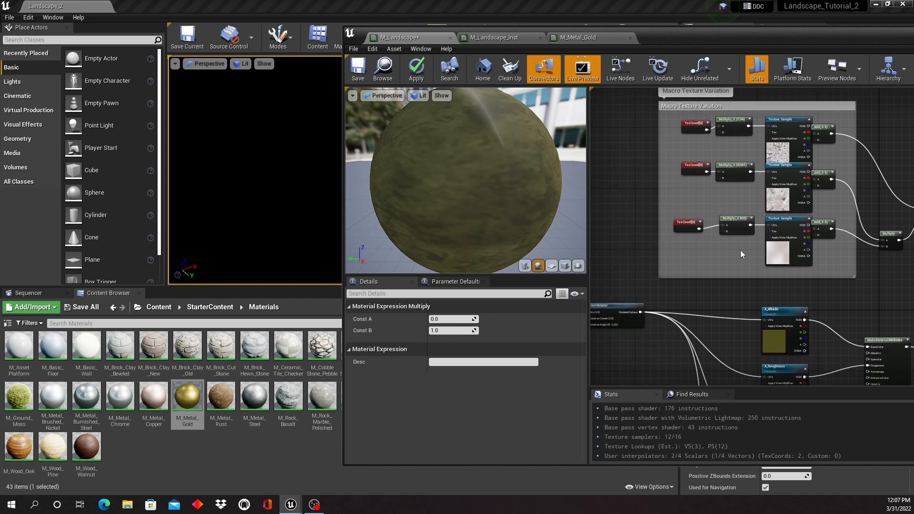
left_click_drag(691, 125, 669, 125)
left_click_drag(696, 166, 672, 165)
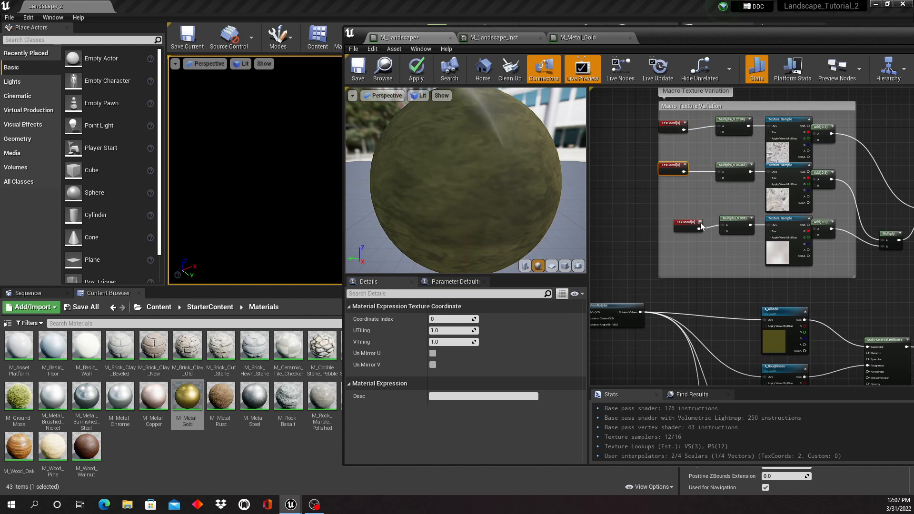
left_click_drag(694, 227, 677, 227)
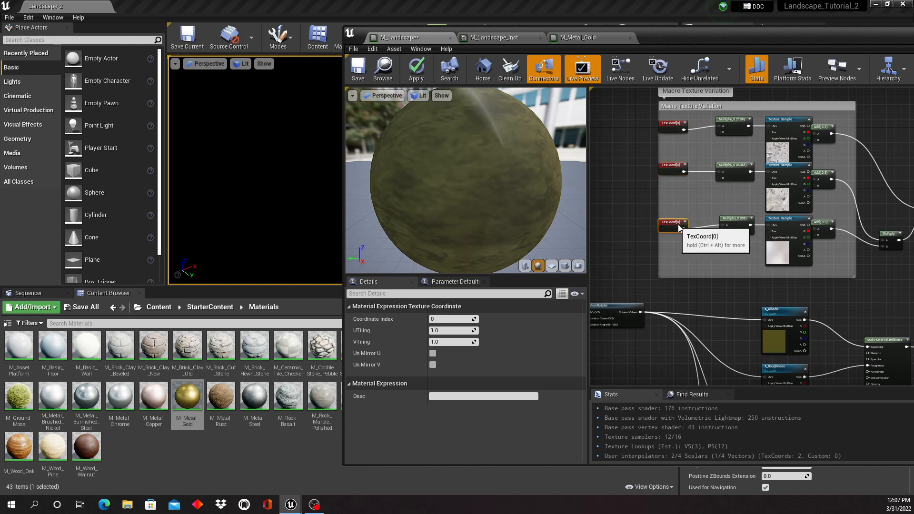
Examine the Macro Texture Variation group's inputs alongside the shared coordinate node feeding the texture layers.
right_click_drag(697, 258, 731, 257)
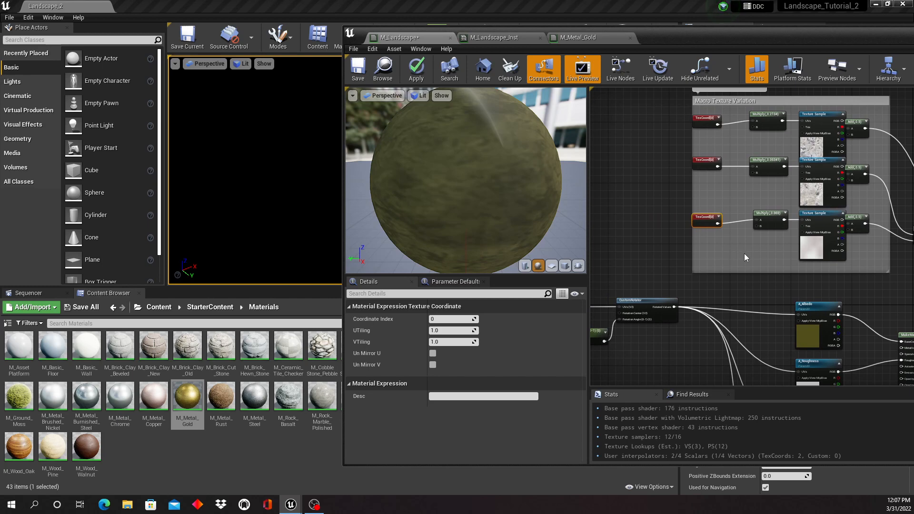
right_click_drag(744, 253, 765, 250)
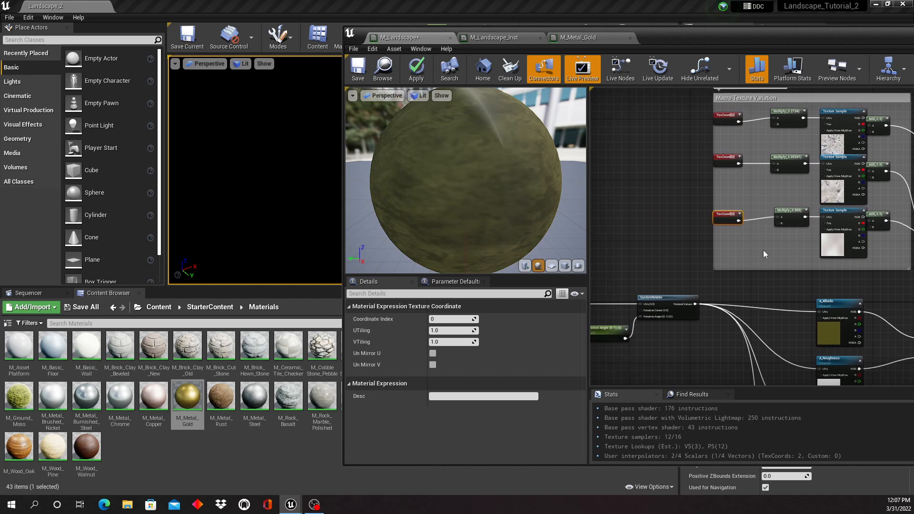
scroll(764, 250, "down", 1)
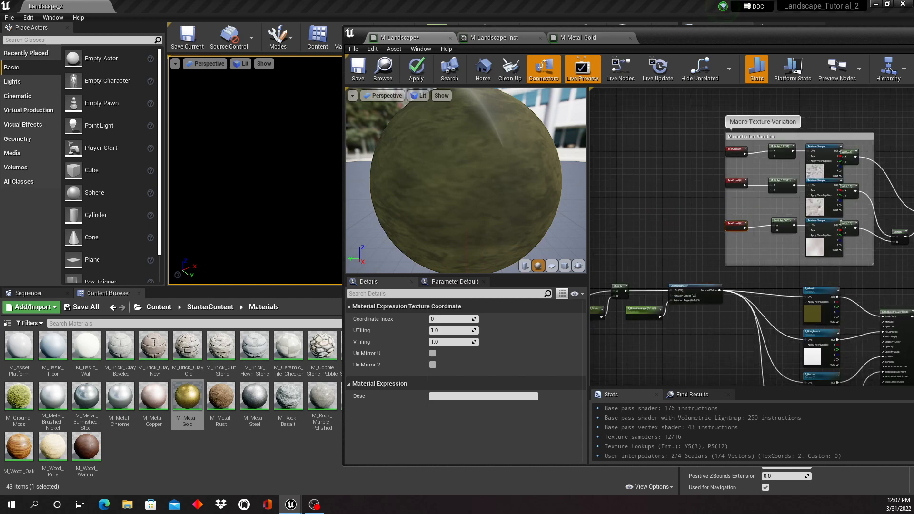
right_click_drag(763, 250, 807, 197)
scroll(794, 238, "down", 1)
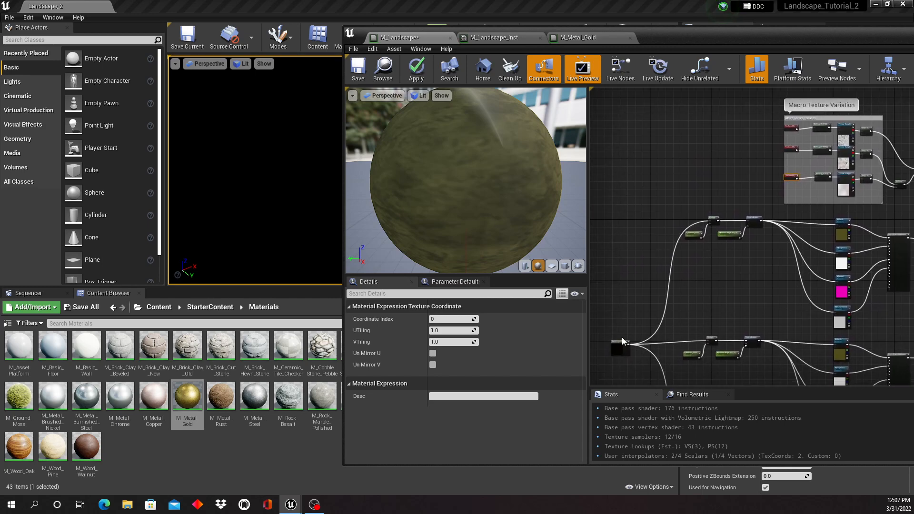
mouse_move(684, 179)
right_mouse_down()
mouse_move(677, 219)
mouse_move(693, 188)
right_mouse_up()
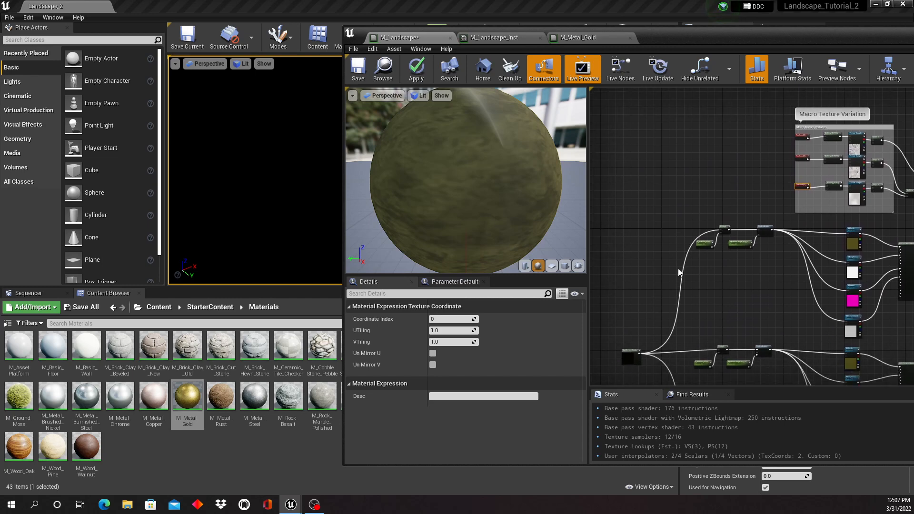
Delete the three TexCoord nodes from the Macro Texture Variation group.
right_click_drag(646, 335, 645, 332)
right_click_drag(671, 225, 589, 267)
scroll(662, 226, "up", 1)
scroll(664, 226, "up", 1)
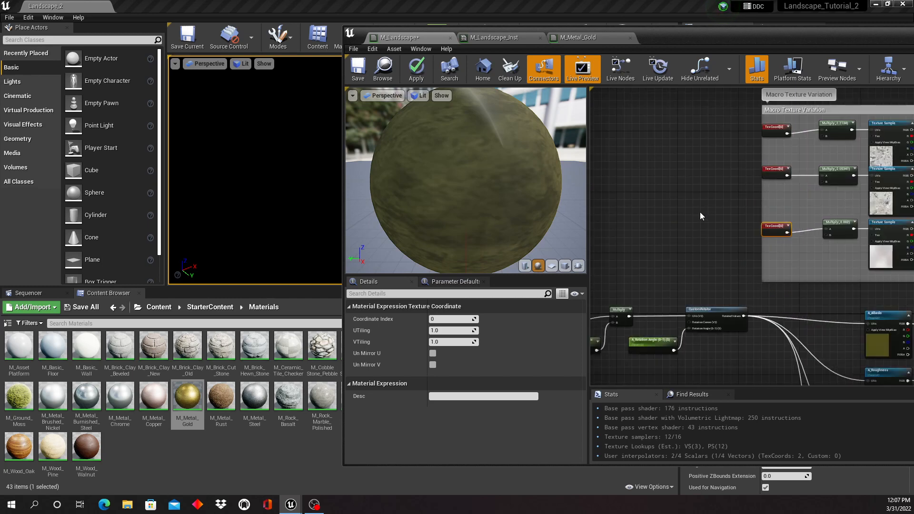
right_click_drag(702, 214, 642, 217)
left_click_drag(684, 127, 728, 247)
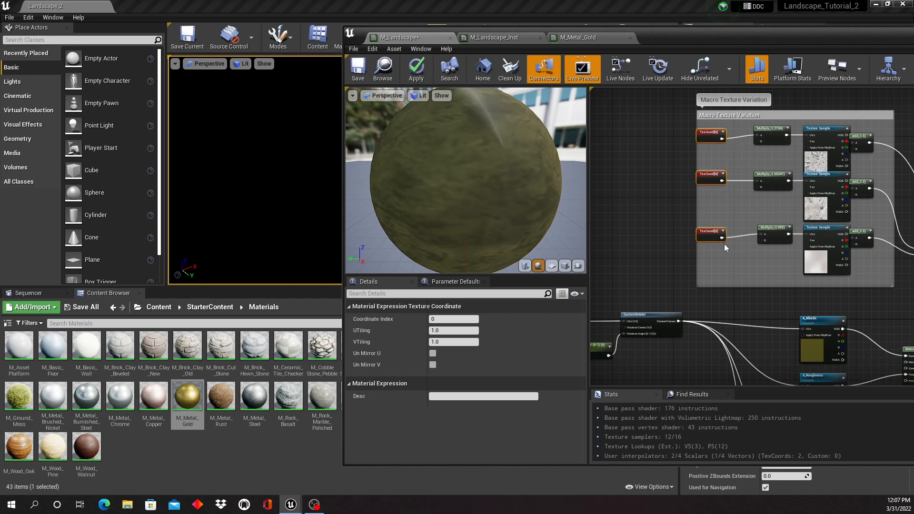
key("Delete")
scroll(647, 235, "down", 2)
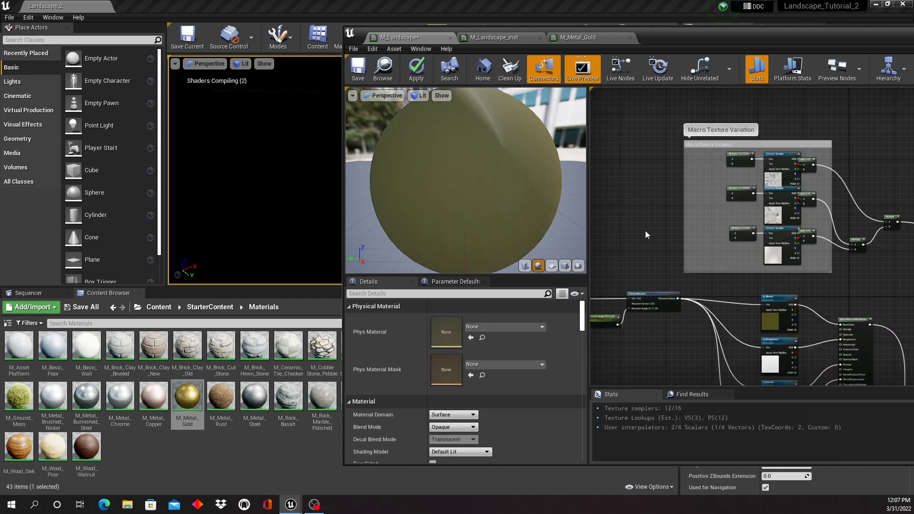
Connect the shared LandscapeCoords node to the A input of all three Multiply nodes in the Macro Texture Variation group.
right_click_drag(640, 238, 752, 207)
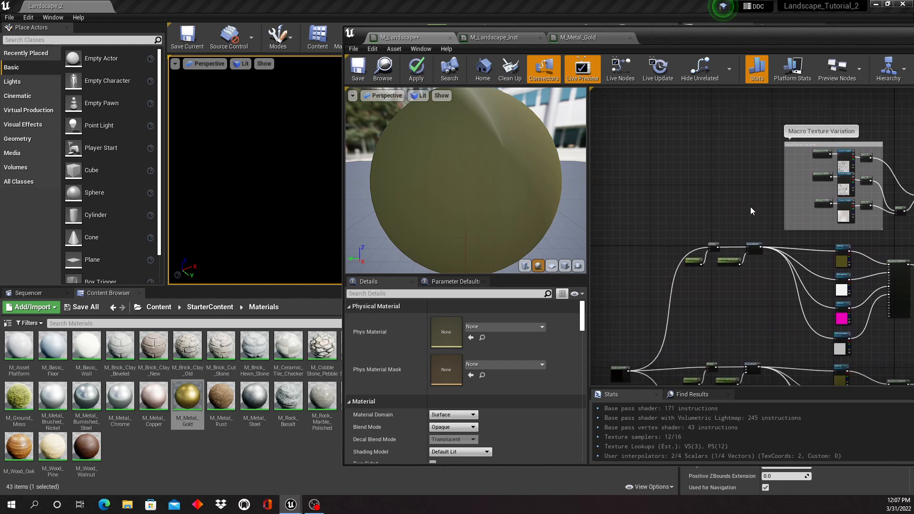
left_click(637, 365)
left_click_drag(637, 366, 664, 183)
scroll(722, 183, "up", 4)
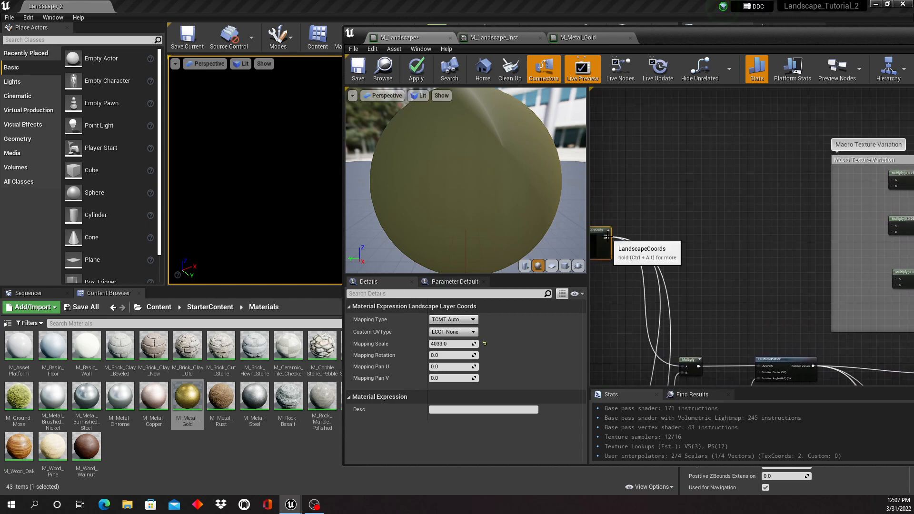
left_click_drag(607, 237, 892, 180)
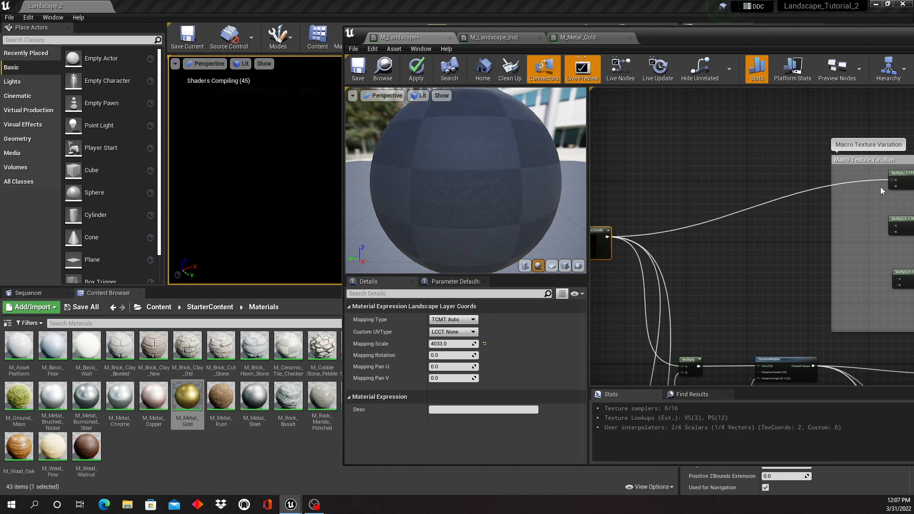
left_click_drag(781, 33, 573, 19)
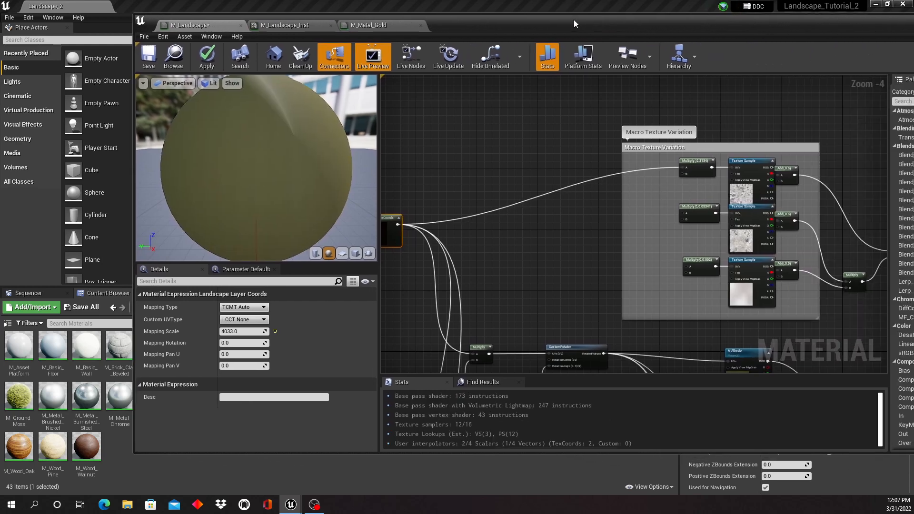
left_click_drag(398, 224, 683, 213)
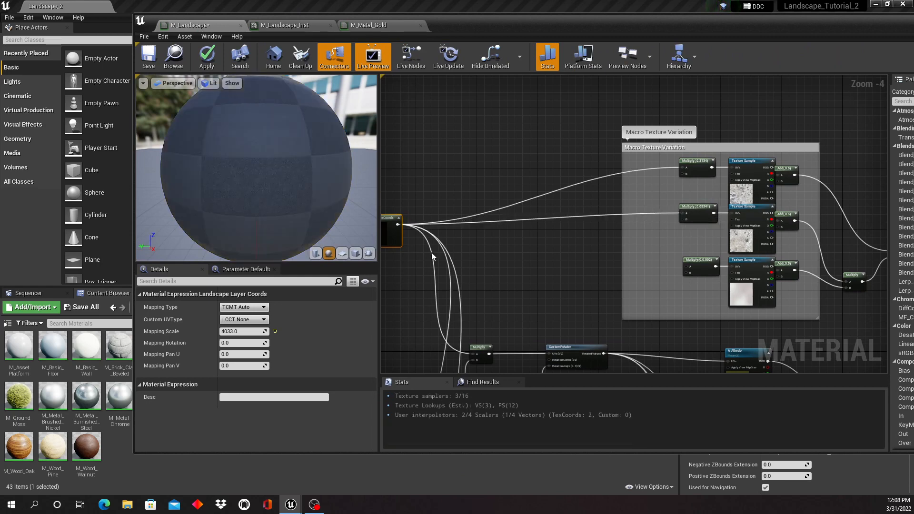
left_click_drag(398, 224, 686, 266)
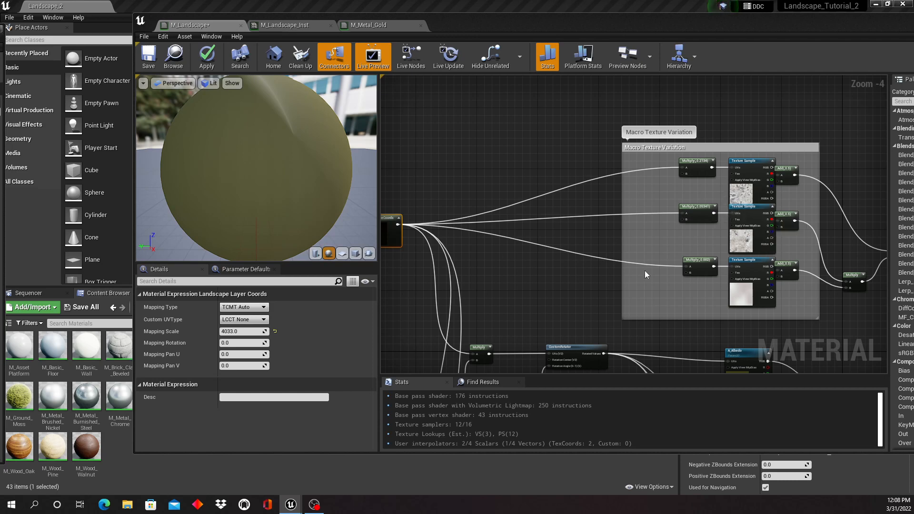
Add a constant beside the Macro Texture Variation group and convert it to a scalar parameter named Pattern_Scale.
left_click(550, 272)
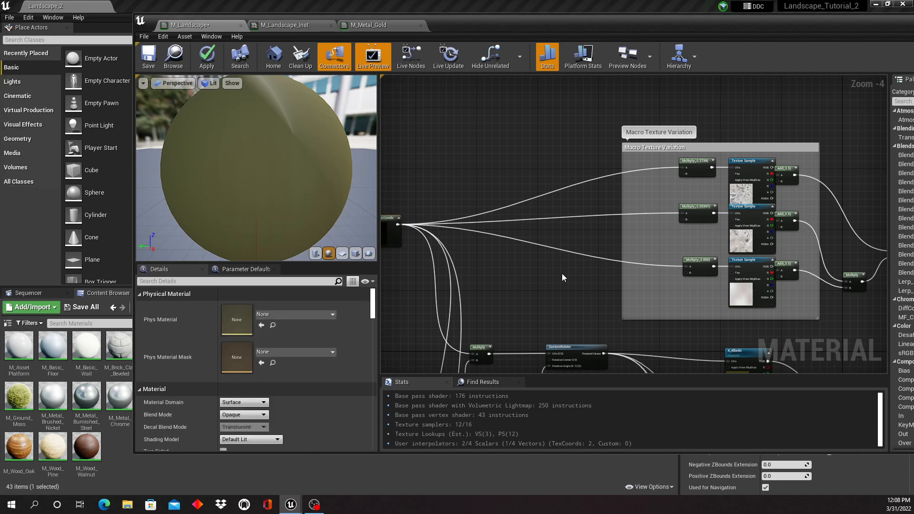
left_click(552, 272)
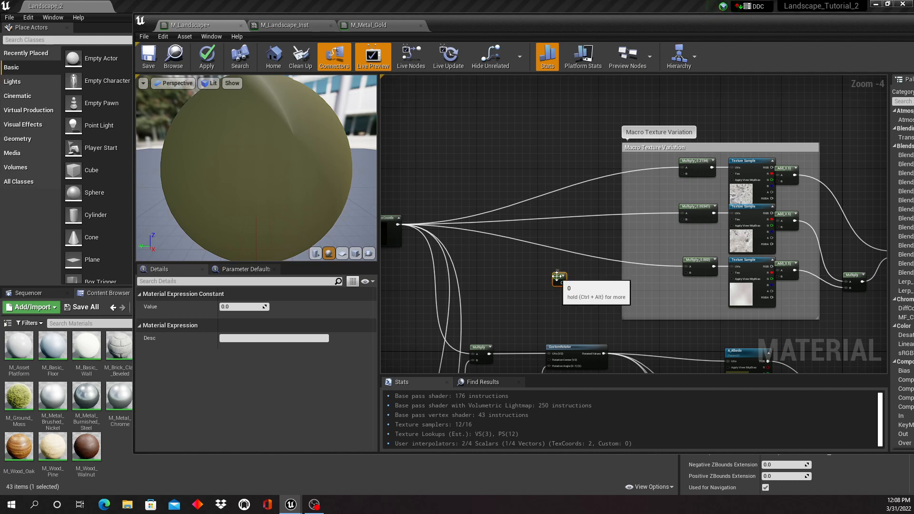
right_click(558, 278)
left_click(592, 315)
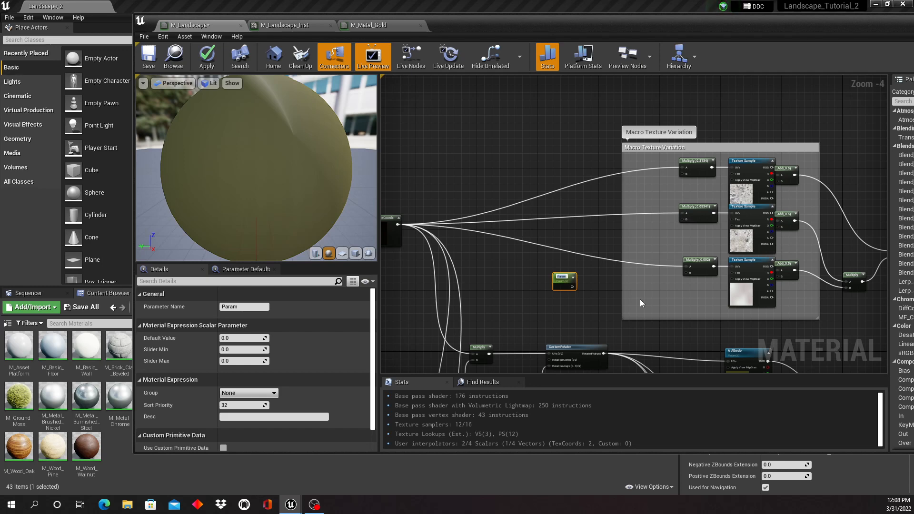
type("Pattern_Scale")
key("Return")
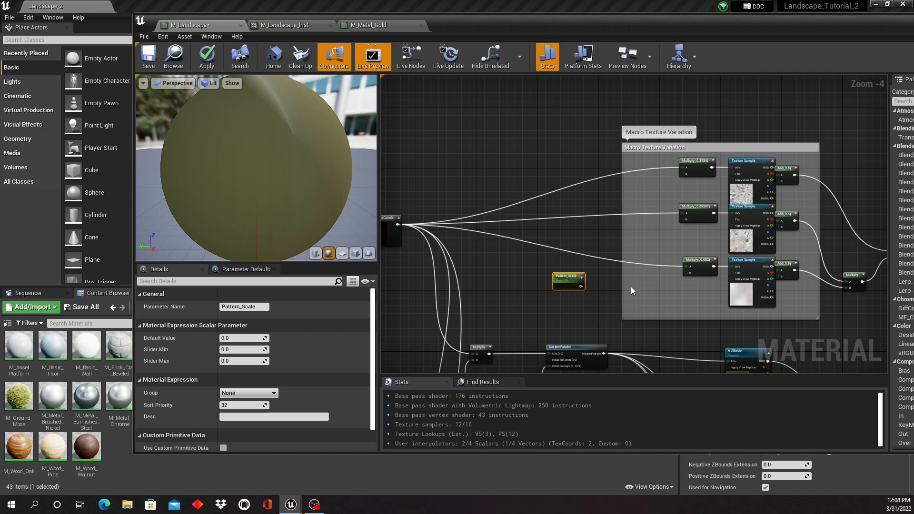
Connect Pattern_Scale to the B input of all three macro Multiply nodes and place it clear of the coordinate wires.
left_click_drag(582, 286, 682, 174)
left_click_drag(581, 286, 685, 222)
left_click(600, 302)
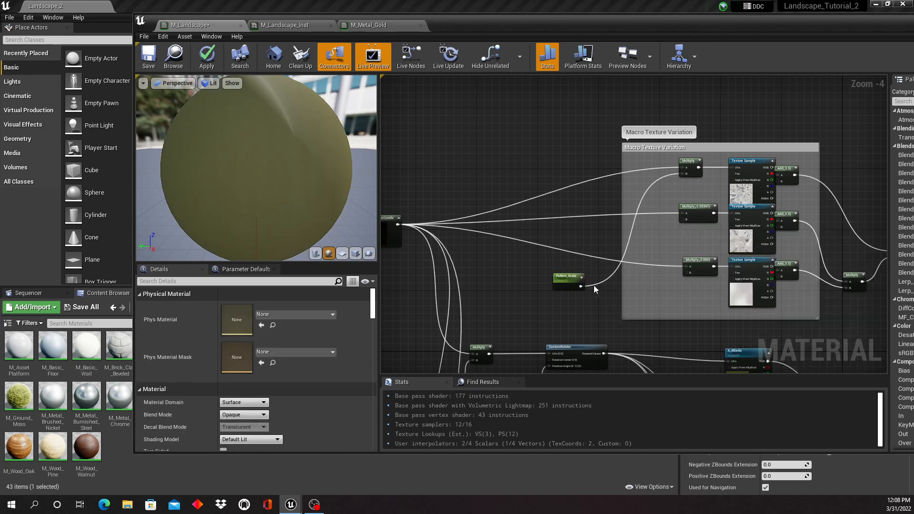
left_click_drag(582, 288, 682, 219)
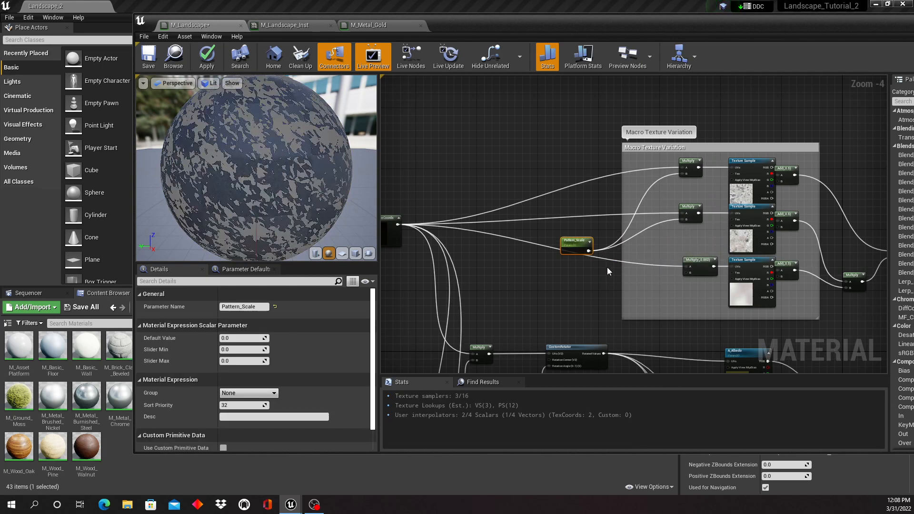
left_click_drag(589, 251, 686, 273)
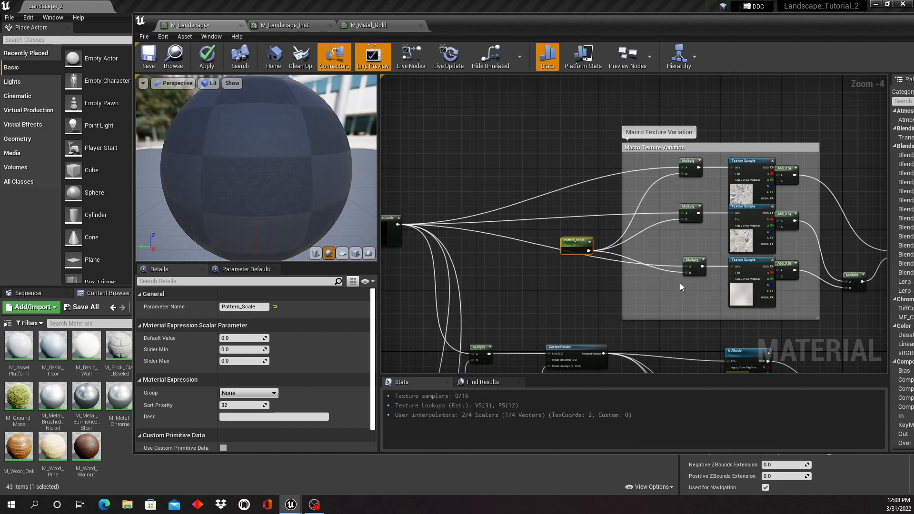
left_click_drag(571, 252, 555, 278)
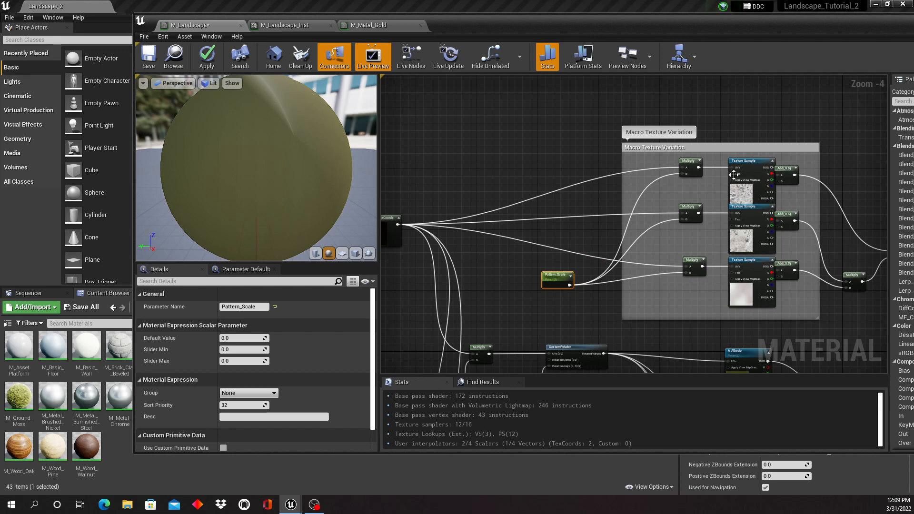
Shift the three macro Texture Samples away from their Add nodes and move LandscapeCoords down level with the second texture layer.
left_click_drag(722, 163, 773, 305)
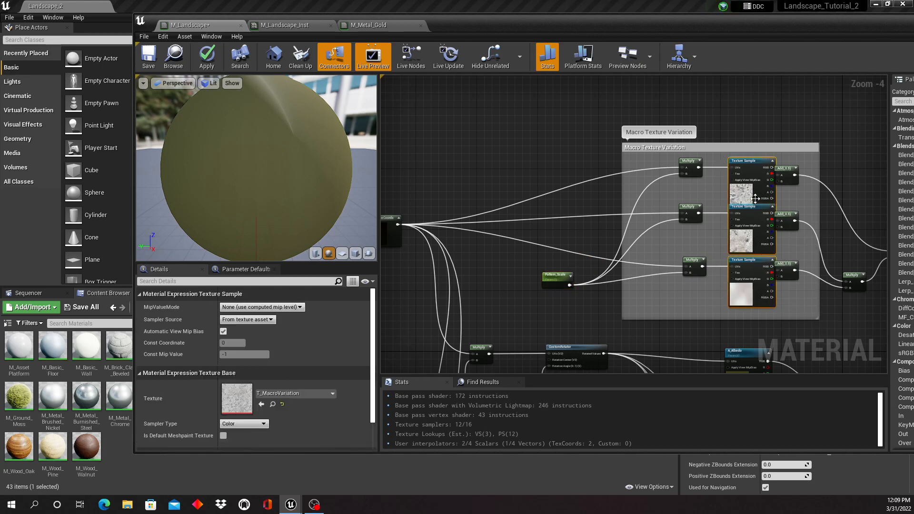
left_click_drag(752, 174, 741, 174)
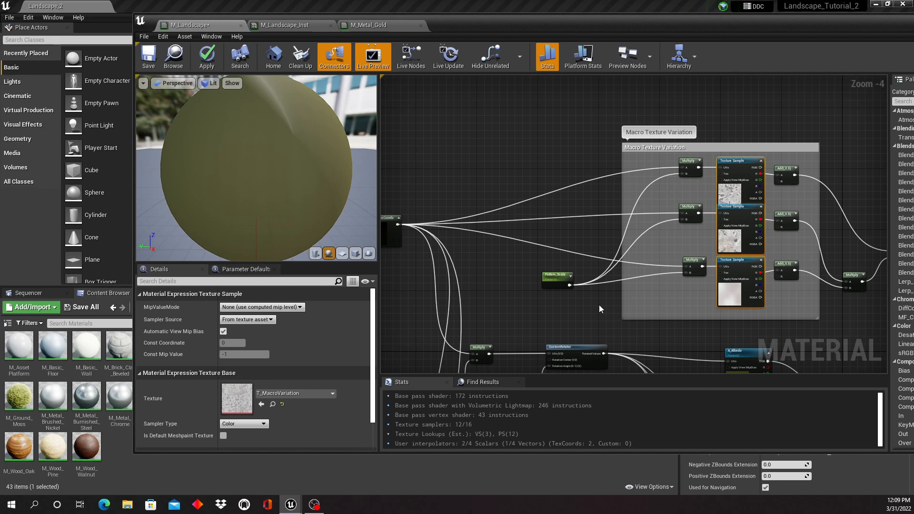
scroll(527, 298, "down", 2)
right_click_drag(530, 306, 576, 156)
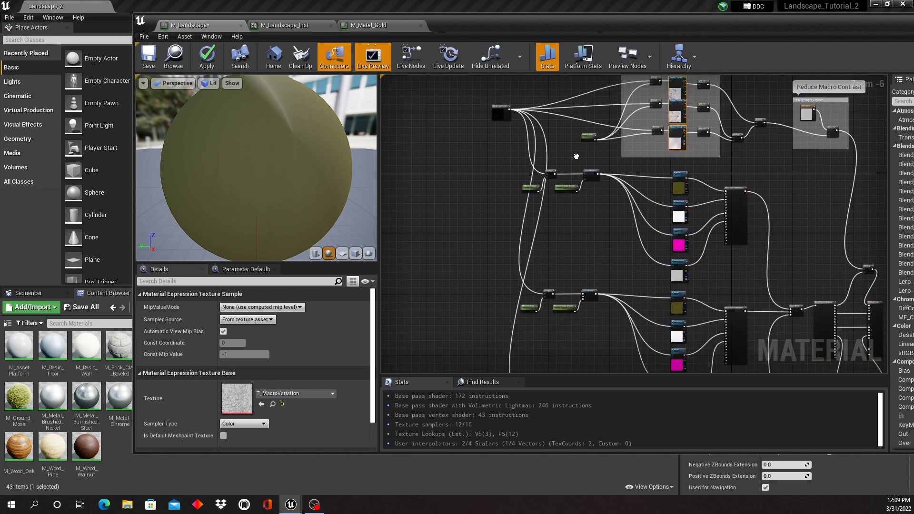
left_click_drag(498, 113, 439, 294)
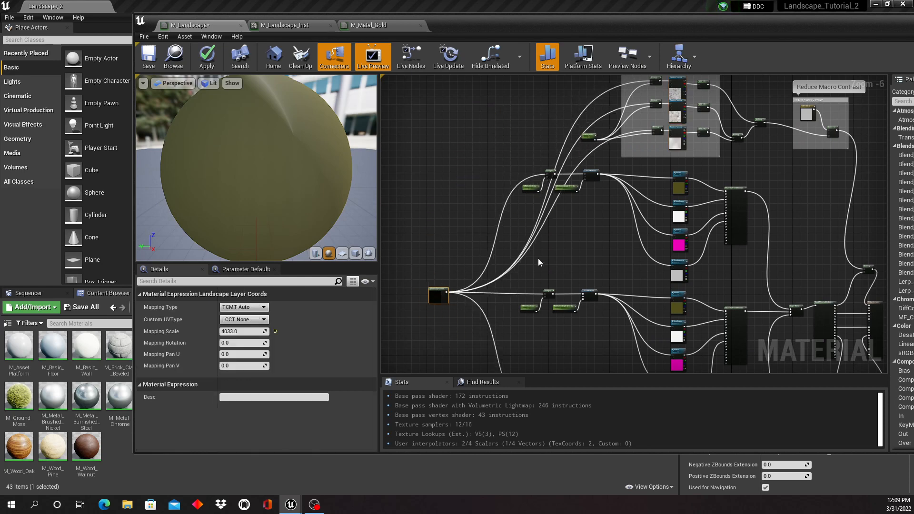
Examine the whole material graph, from the shared coordinates and texture layers to the output node and macro variation groups.
right_click_drag(538, 258, 533, 231)
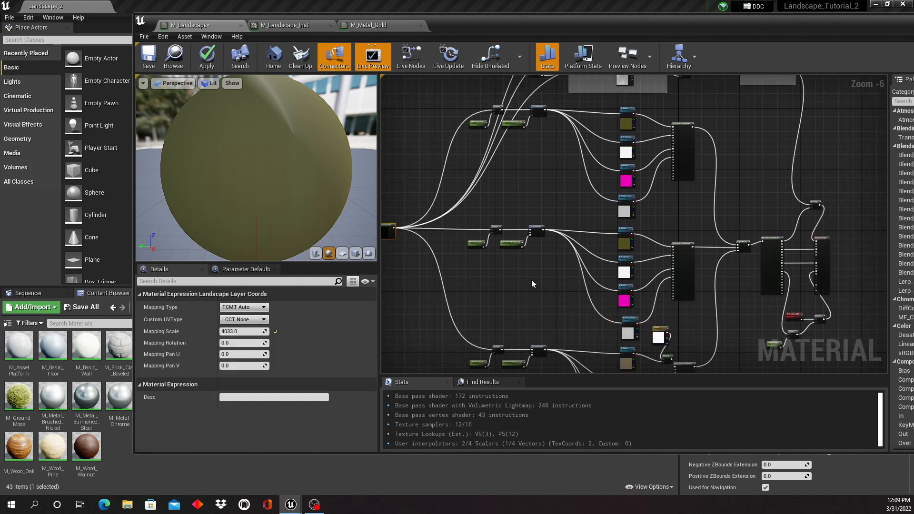
scroll(531, 279, "down", 1)
right_click_drag(539, 281, 555, 268)
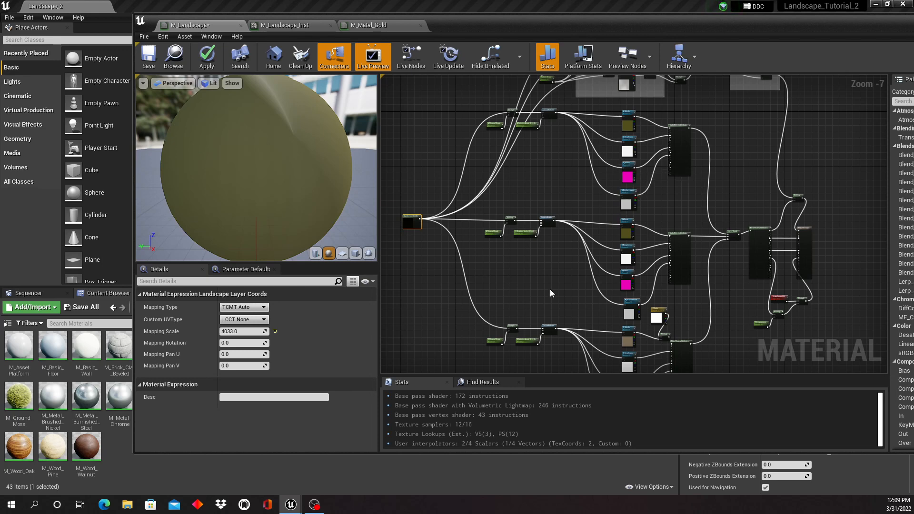
right_click_drag(558, 290, 553, 224)
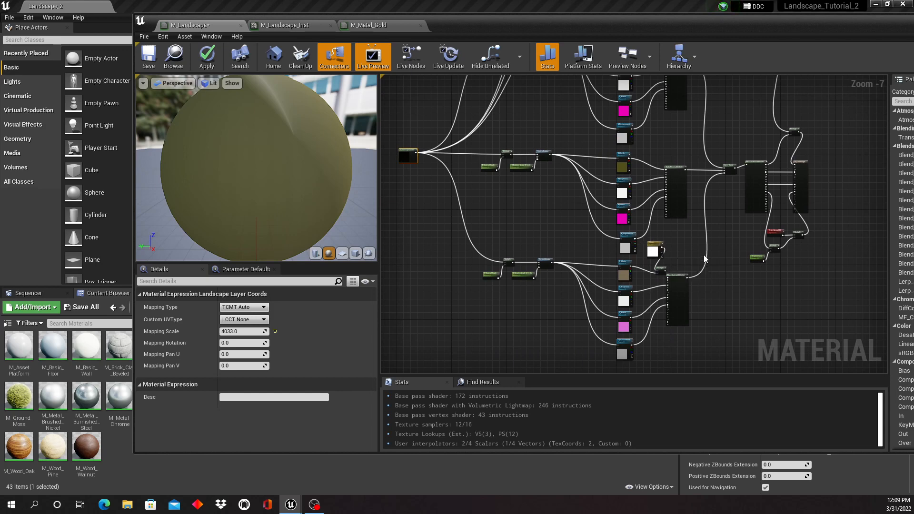
right_click_drag(693, 247, 552, 271)
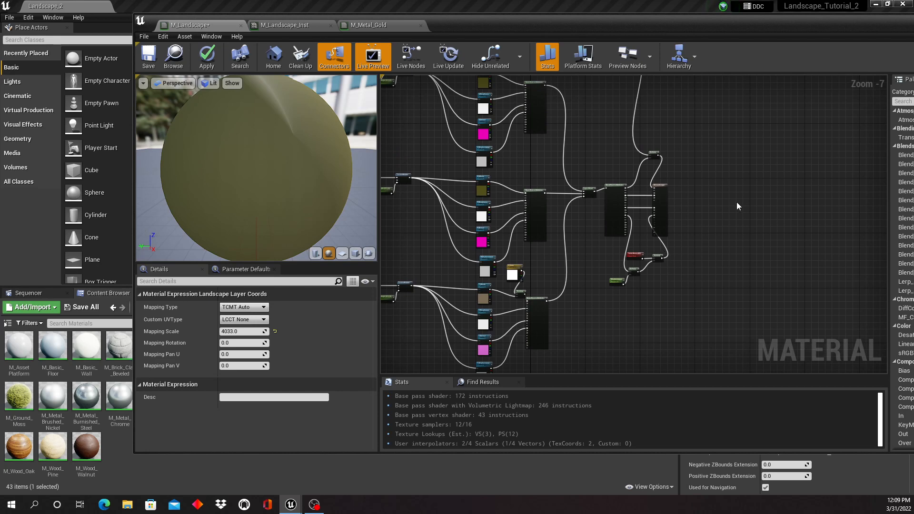
right_click_drag(736, 202, 753, 245)
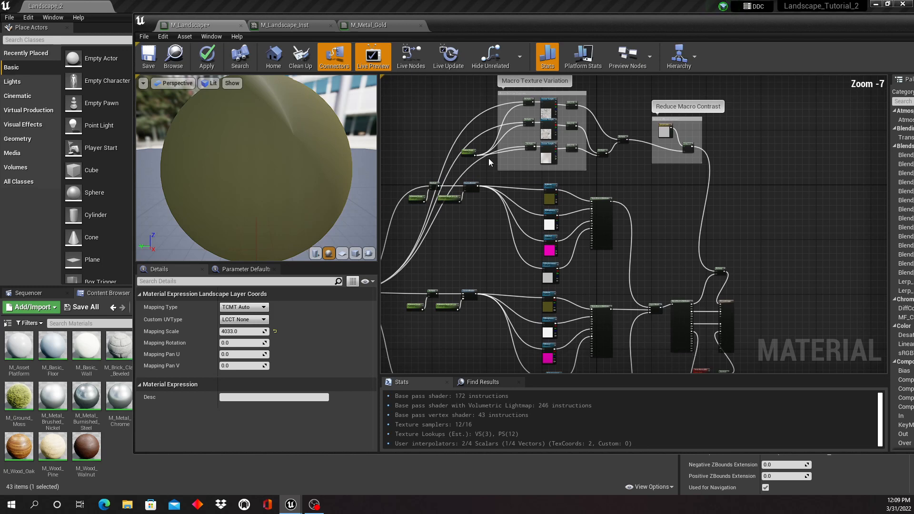
right_click_drag(488, 158, 547, 166)
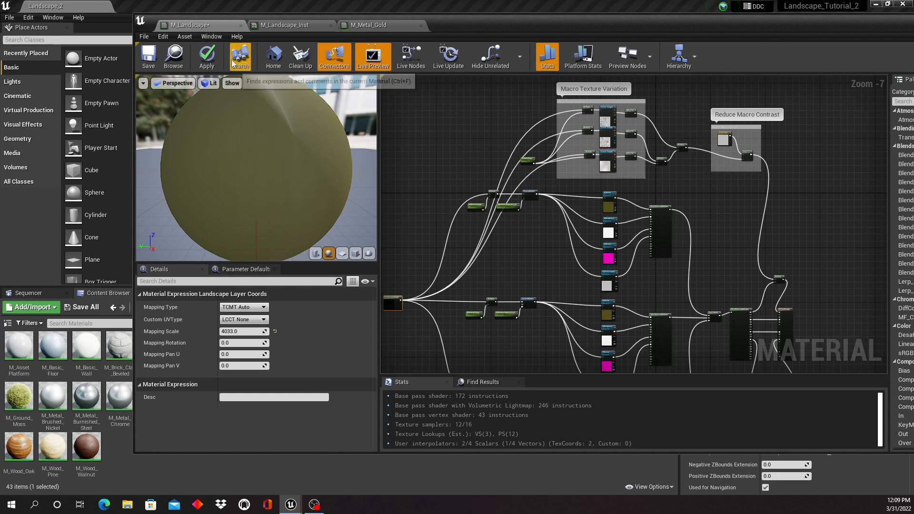
Apply the M_Landscape changes and close all three material editors, discarding the changes to M_Metal_Gold.
left_click(206, 57)
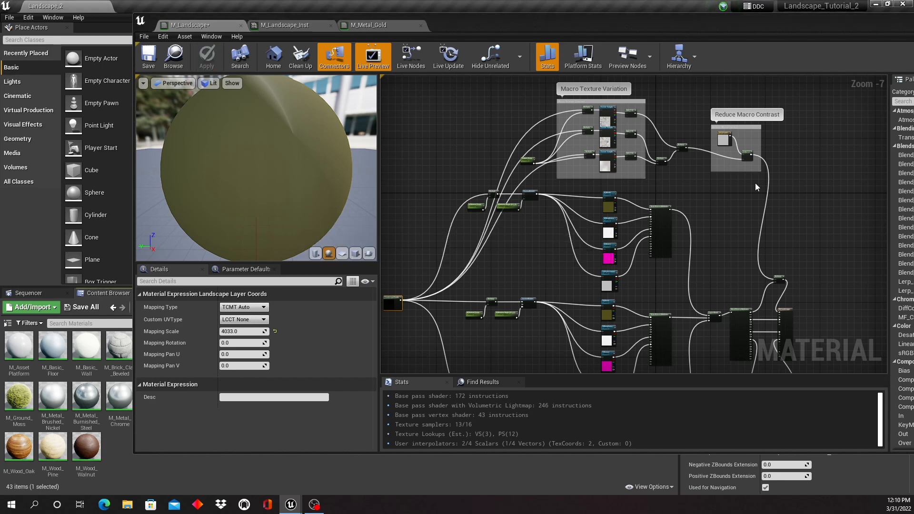
left_click(421, 26)
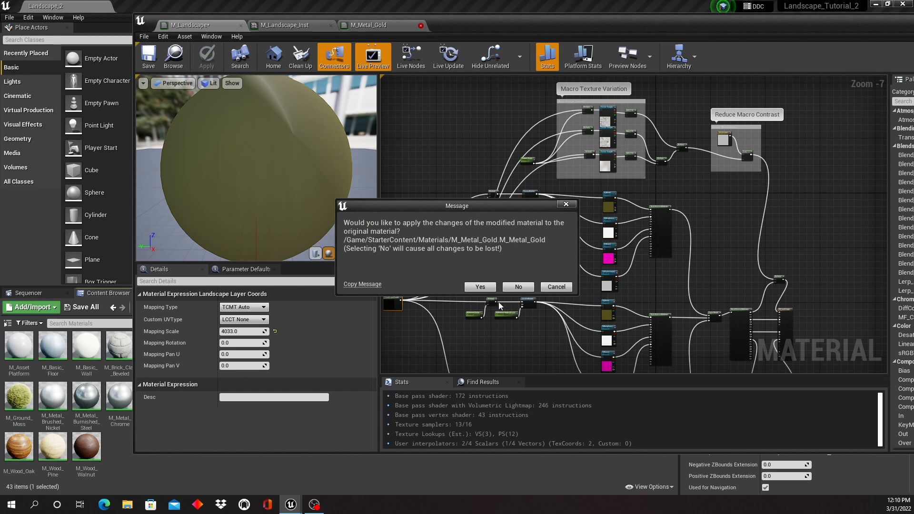
left_click(518, 287)
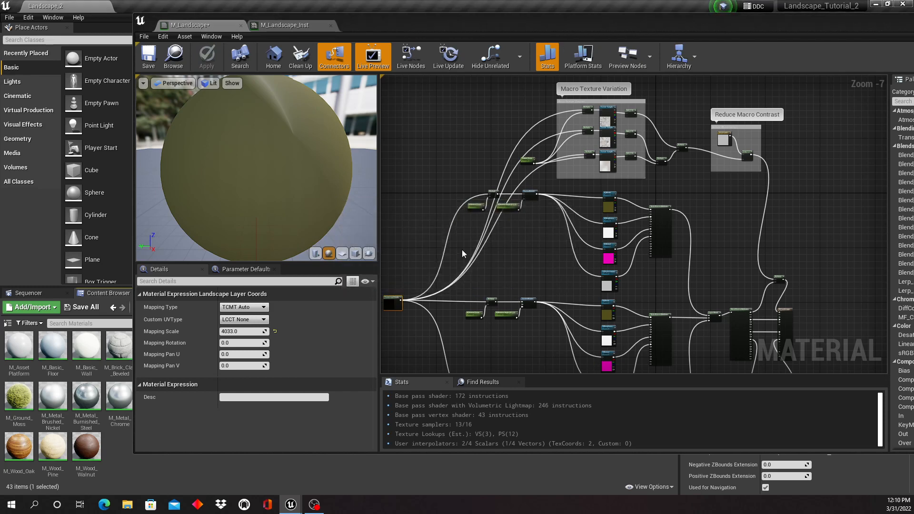
left_click(331, 26)
left_click(240, 25)
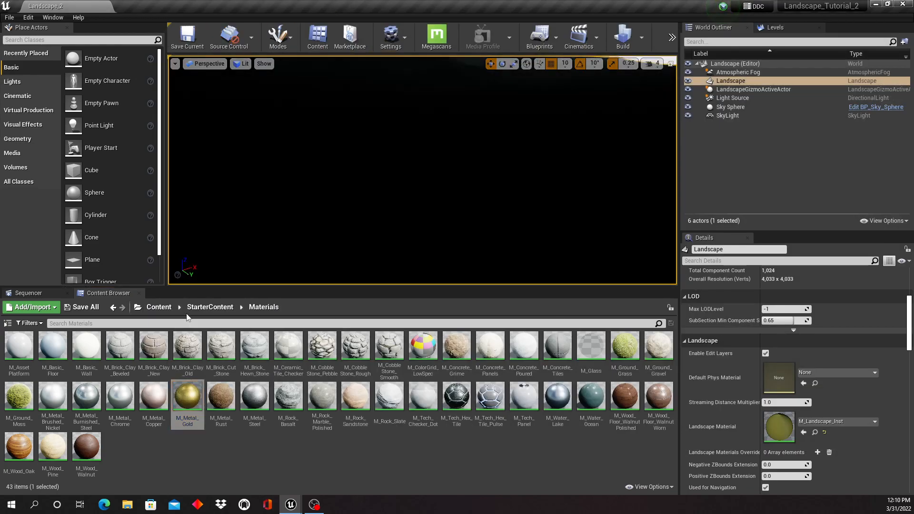
Return to the root Content folder and turn the level view toward the landscape's horizon.
left_click(159, 307)
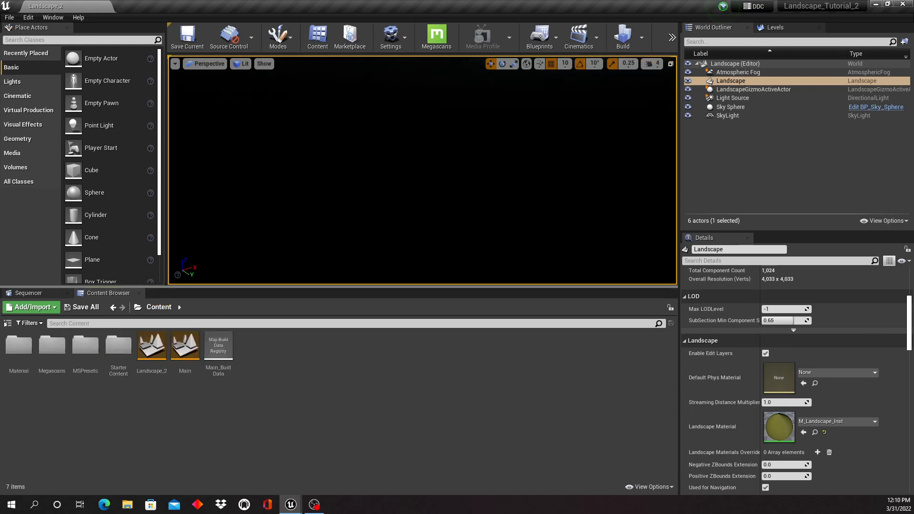
right_click_drag(422, 169, 371, 130)
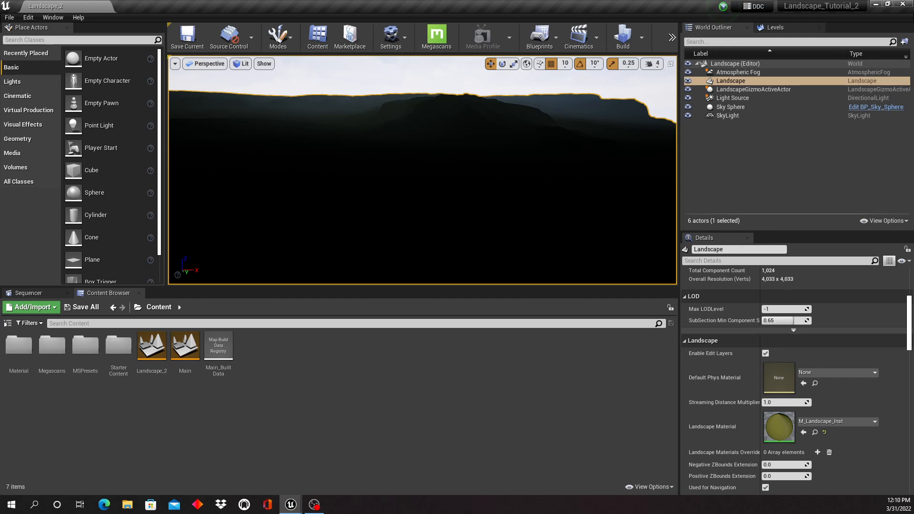